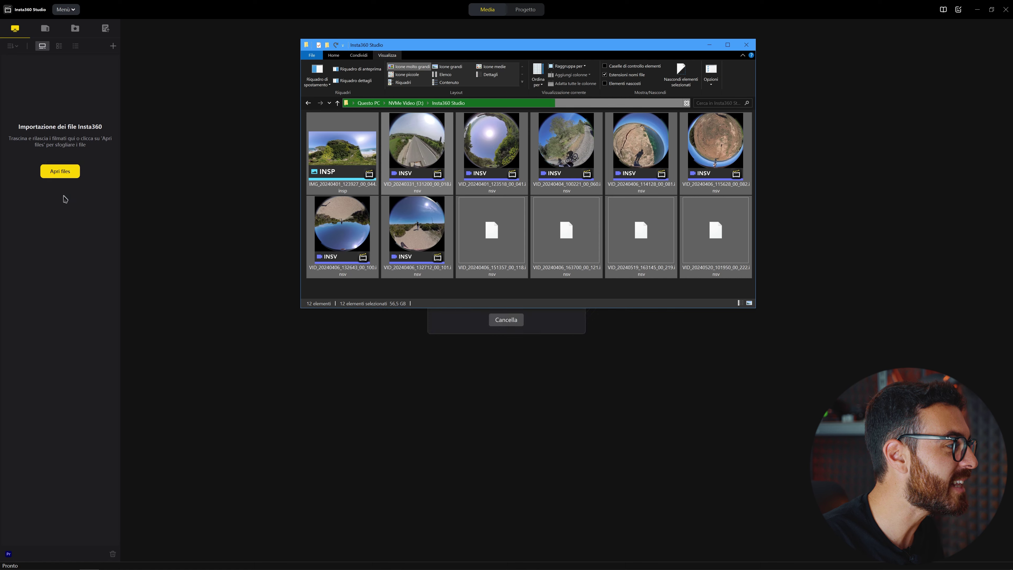
Step: Minimize the file browser window and compare the media list's detailed and compact layouts, ending on the large thumbnail layout
{"action": "left_click", "coordinate": [710, 46]}
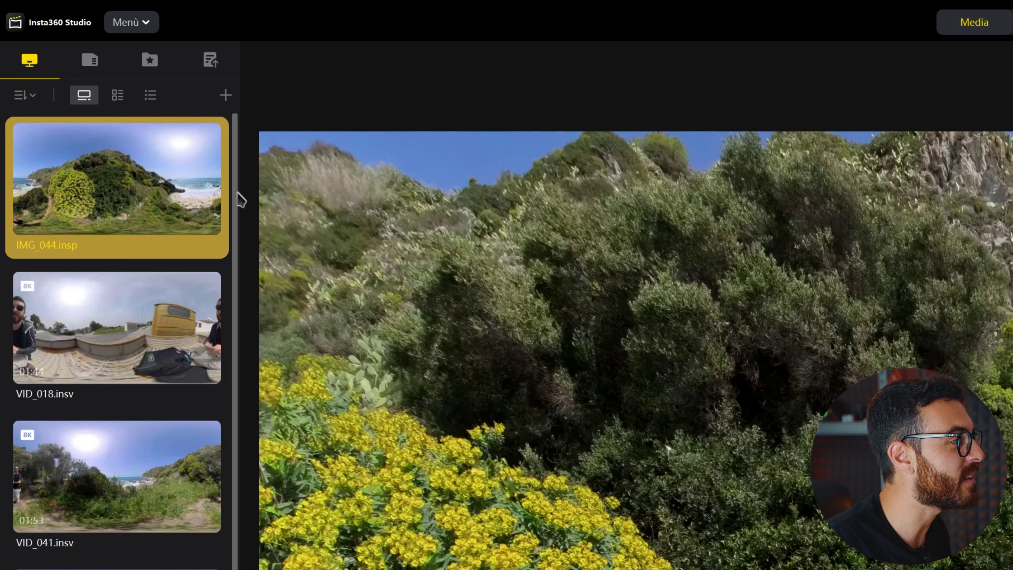
{"action": "left_click_drag", "start_coordinate": [233, 203], "coordinate": [249, 175]}
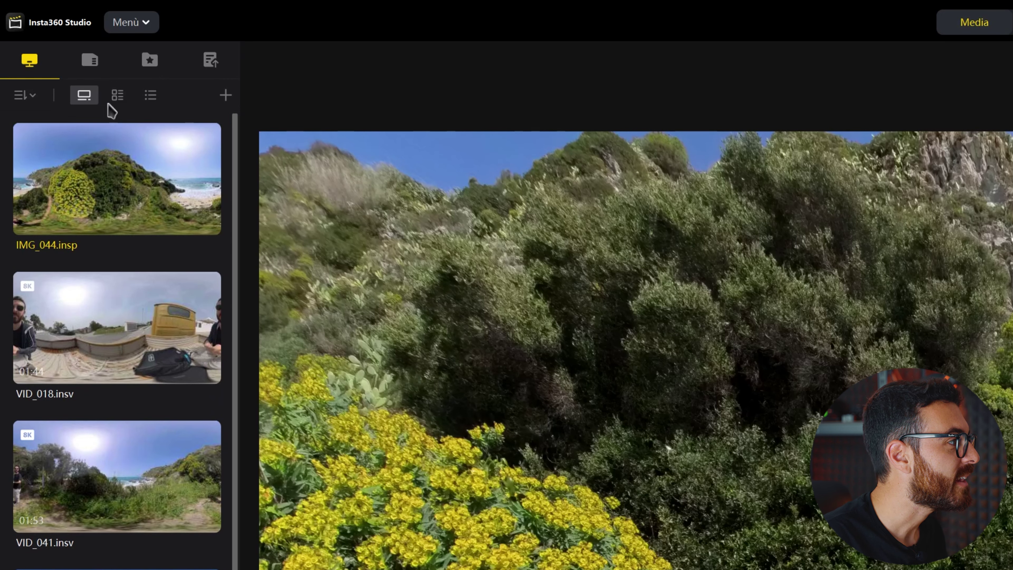
{"action": "left_click", "coordinate": [117, 100]}
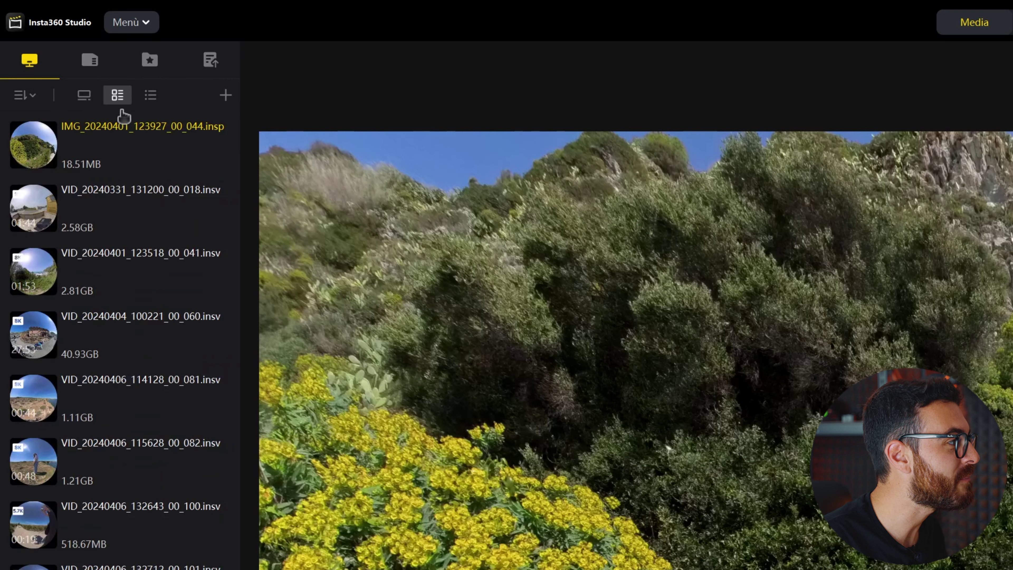
{"action": "left_click", "coordinate": [151, 96]}
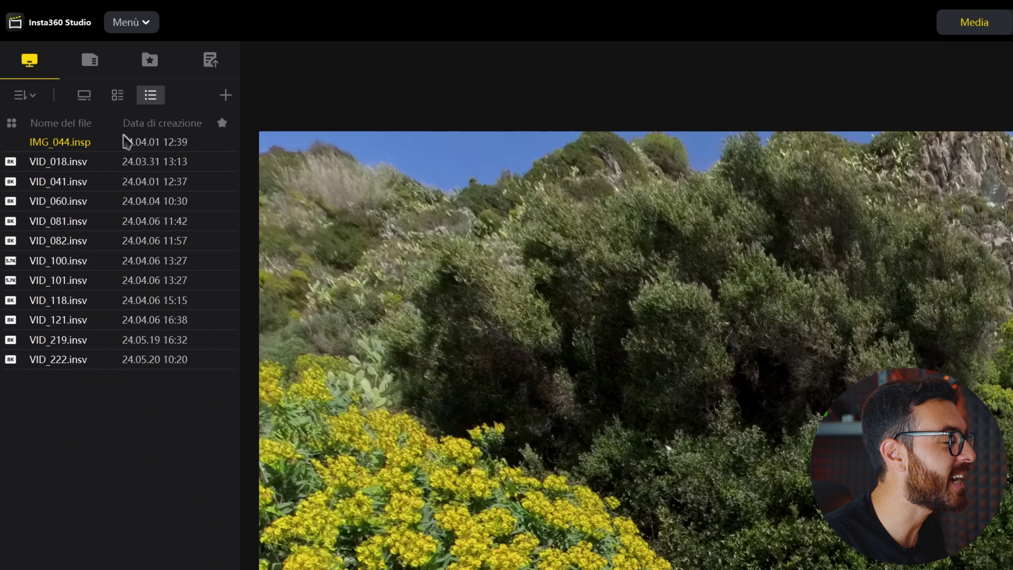
{"action": "left_click", "coordinate": [117, 95]}
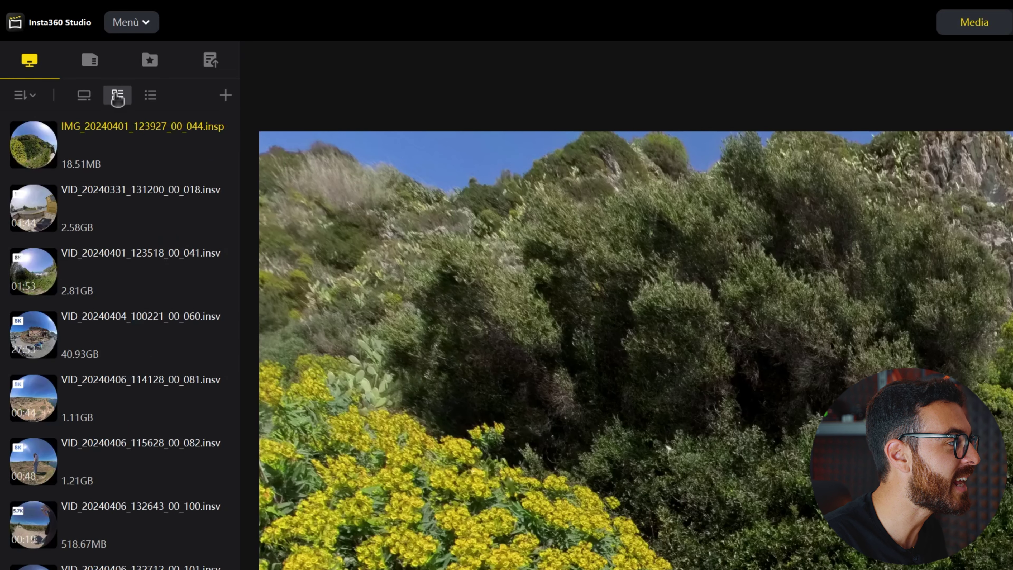
{"action": "left_click", "coordinate": [83, 95]}
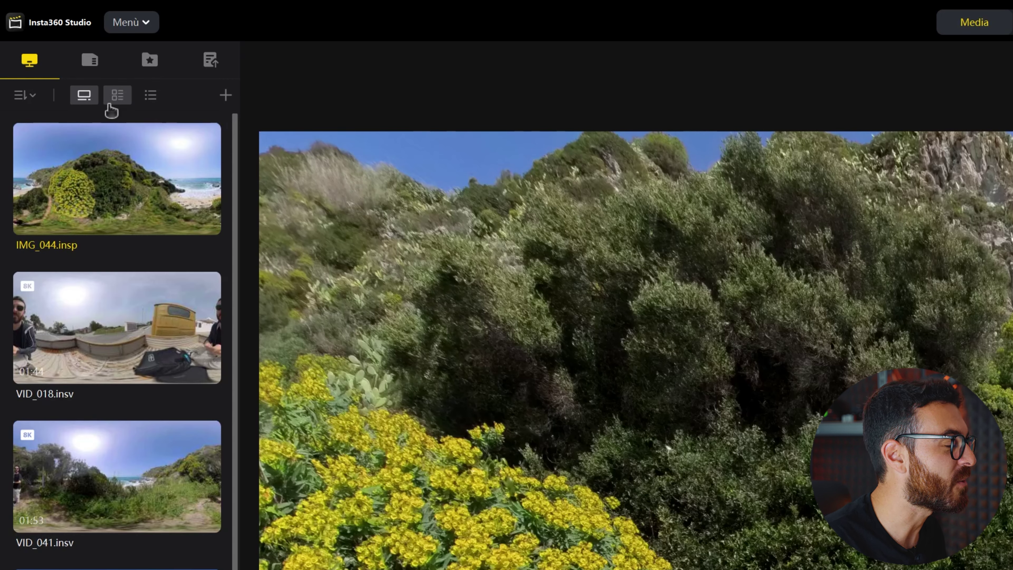
Step: Check the file dialog for adding more media to the list, and close it without importing anything
{"action": "left_click", "coordinate": [225, 98]}
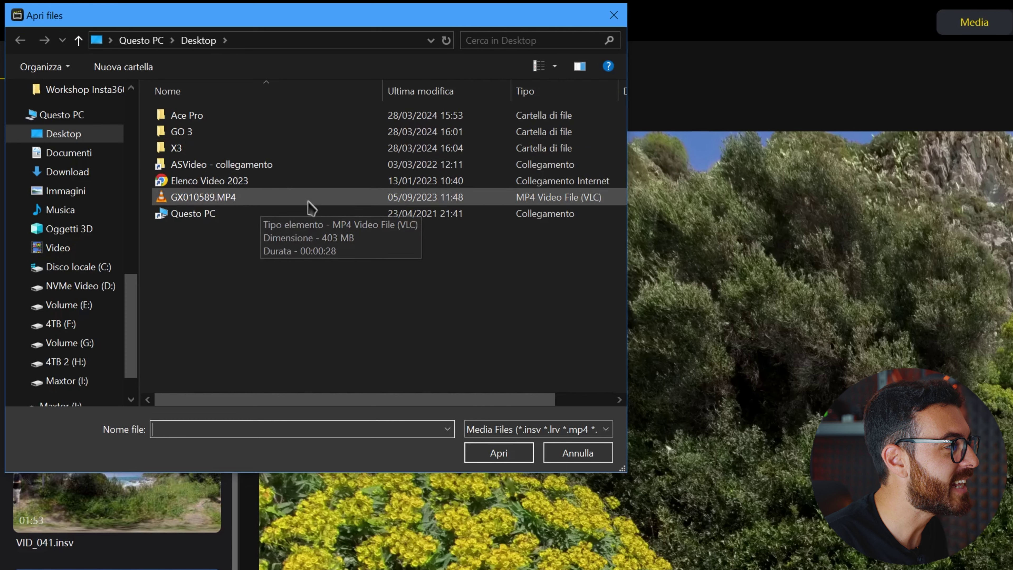
{"action": "left_click", "coordinate": [585, 457]}
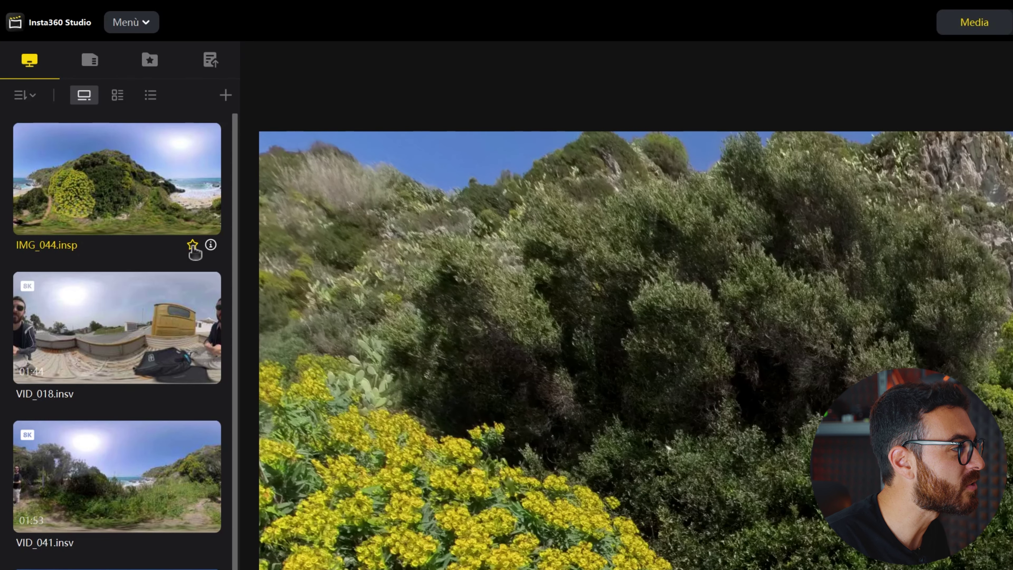
Step: Compare the favourites-only list with the full media list, looking through all the clips and ending on the full list
{"action": "scroll", "coordinate": [192, 376], "scroll_direction": "down", "scroll_amount": 10}
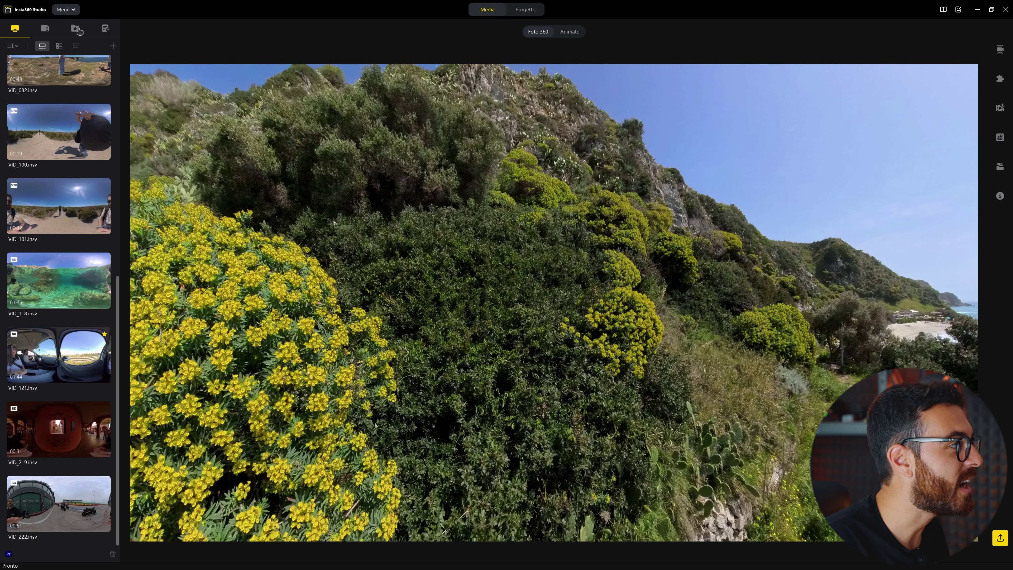
{"action": "left_click", "coordinate": [76, 30]}
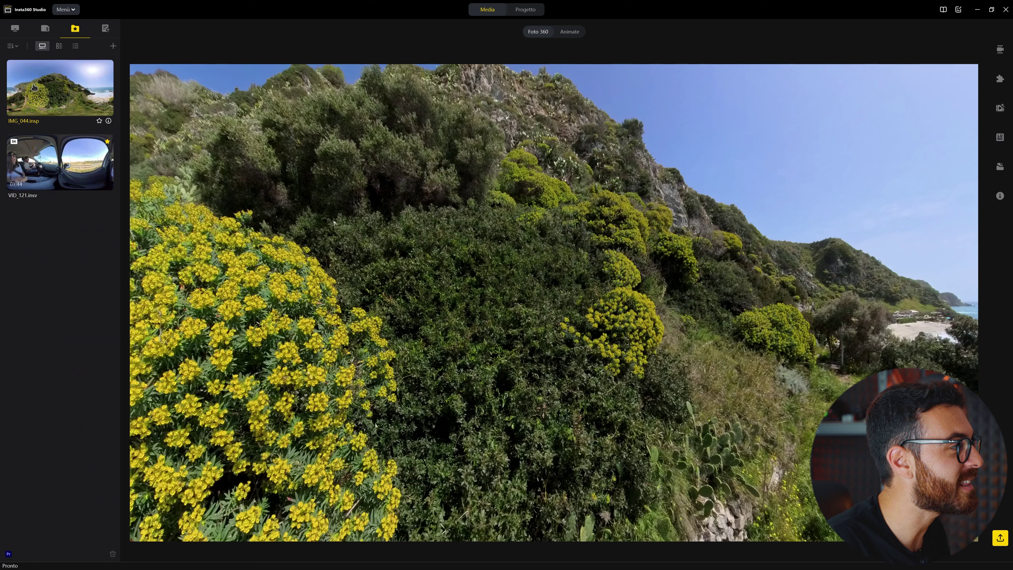
{"action": "left_click", "coordinate": [17, 30]}
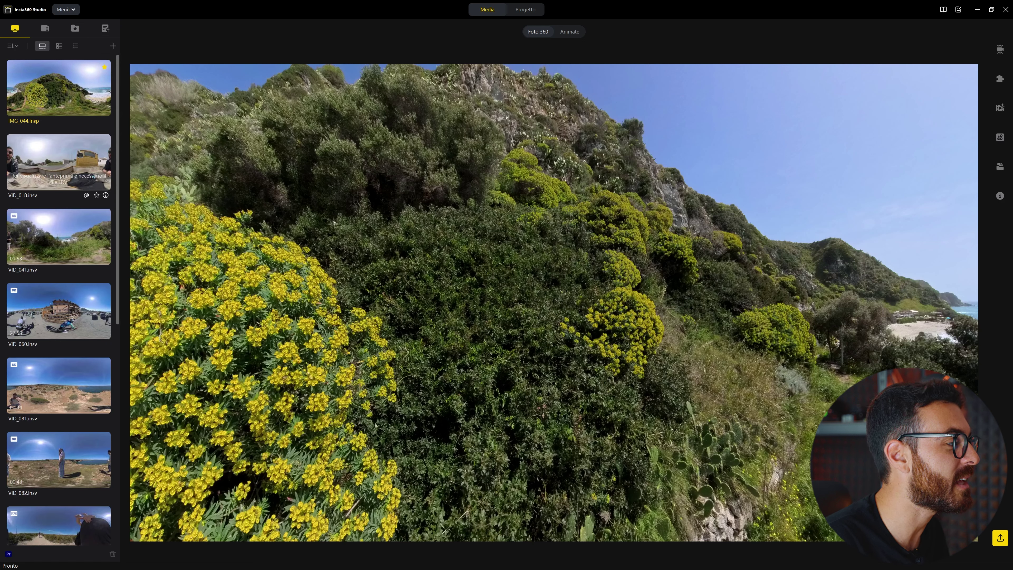
{"action": "scroll", "coordinate": [86, 128], "scroll_direction": "down", "scroll_amount": 10}
{"action": "scroll", "coordinate": [81, 146], "scroll_direction": "up", "scroll_amount": 10}
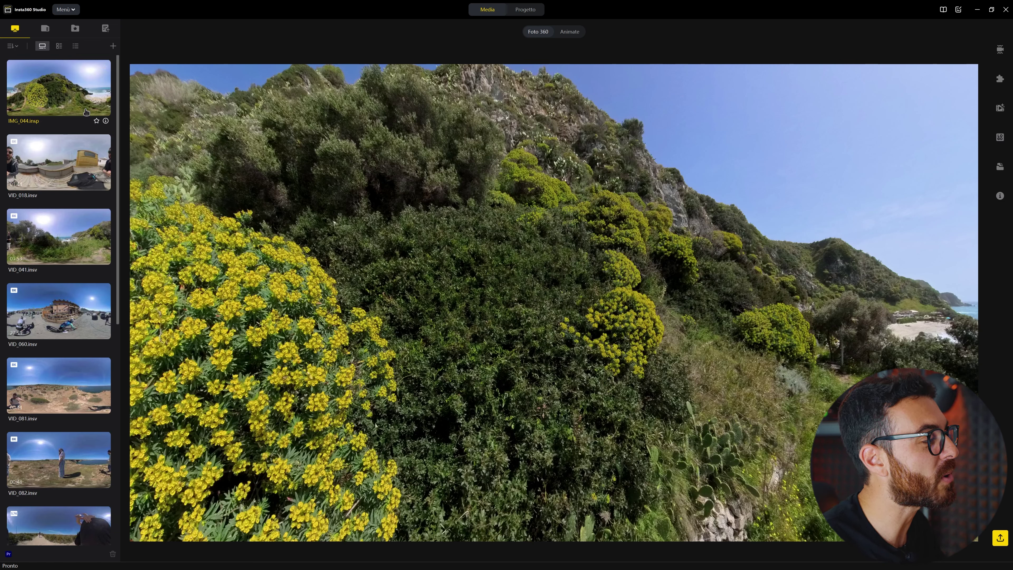
{"action": "scroll", "coordinate": [71, 119], "scroll_direction": "down", "scroll_amount": 10}
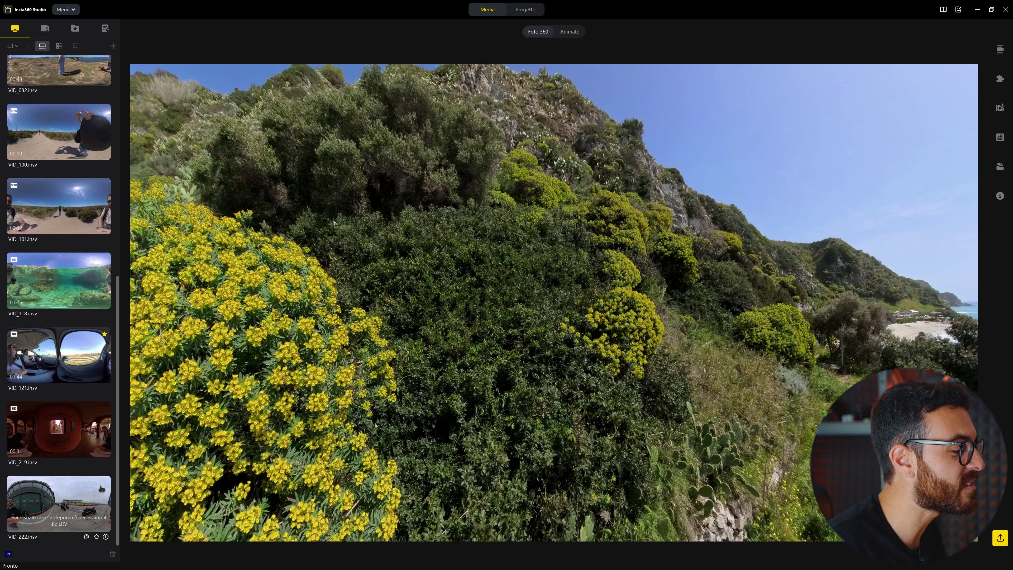
{"action": "scroll", "coordinate": [68, 276], "scroll_direction": "up", "scroll_amount": 10}
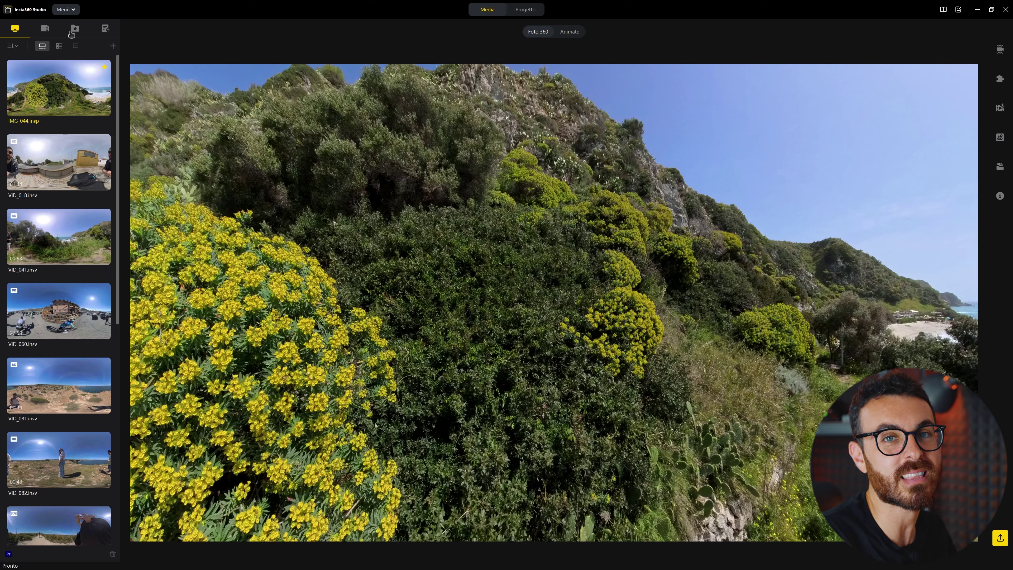
{"action": "left_click", "coordinate": [75, 30]}
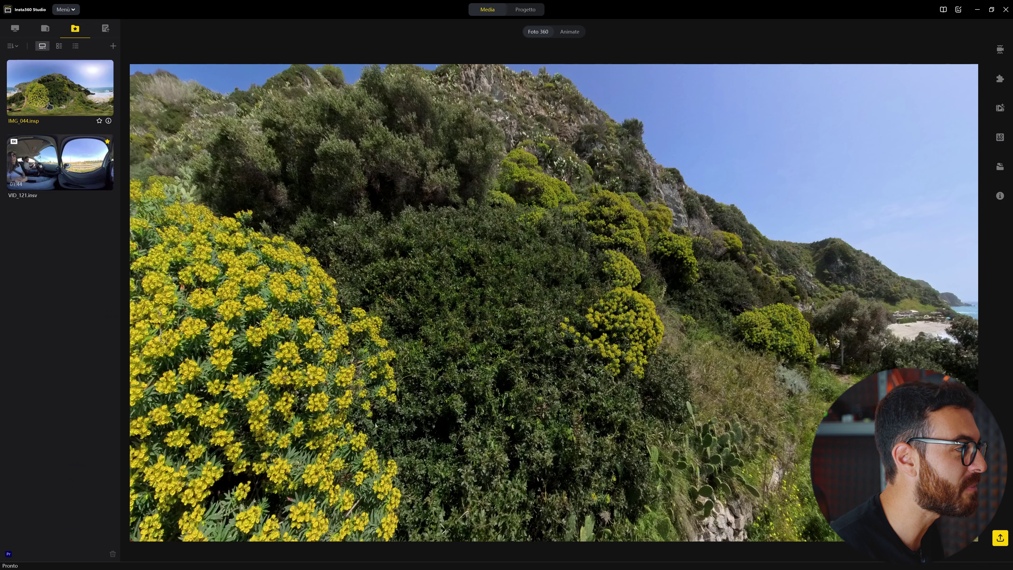
{"action": "left_click", "coordinate": [15, 29]}
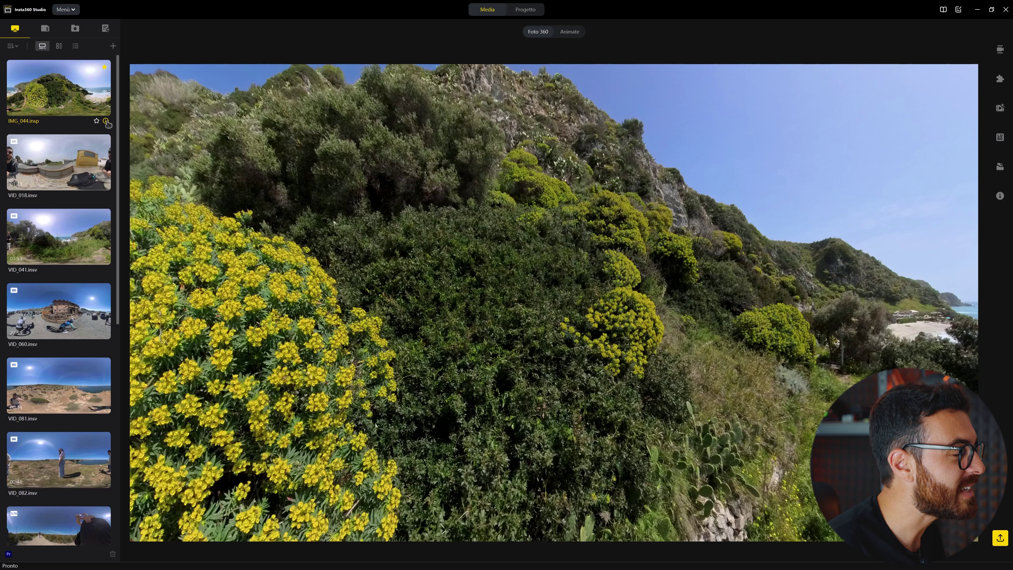
Step: Inspect the file information of IMG_044.insp, reading its resolution, ISO, exposure time and f-number, and close it
{"action": "left_click", "coordinate": [106, 121]}
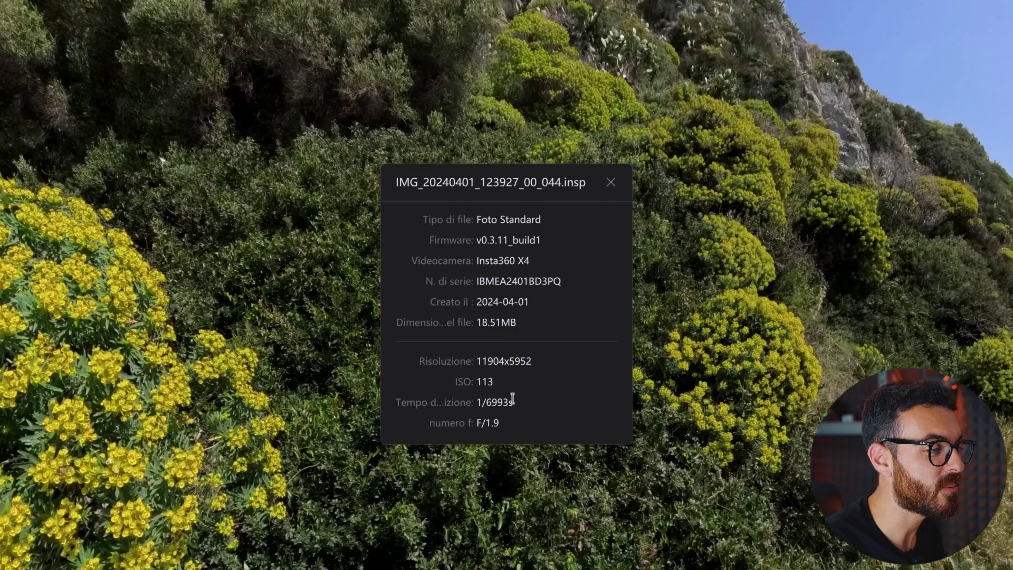
{"action": "left_click_drag", "start_coordinate": [478, 363], "coordinate": [535, 362]}
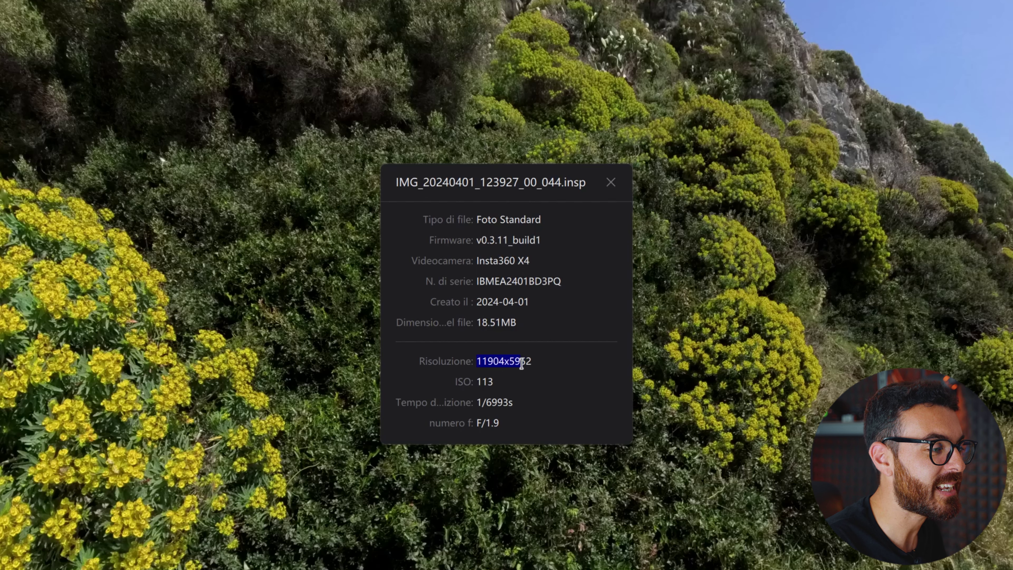
{"action": "left_click_drag", "start_coordinate": [481, 379], "coordinate": [521, 402]}
{"action": "left_click", "coordinate": [496, 421]}
{"action": "double_click", "coordinate": [496, 421]}
{"action": "left_click", "coordinate": [610, 182]}
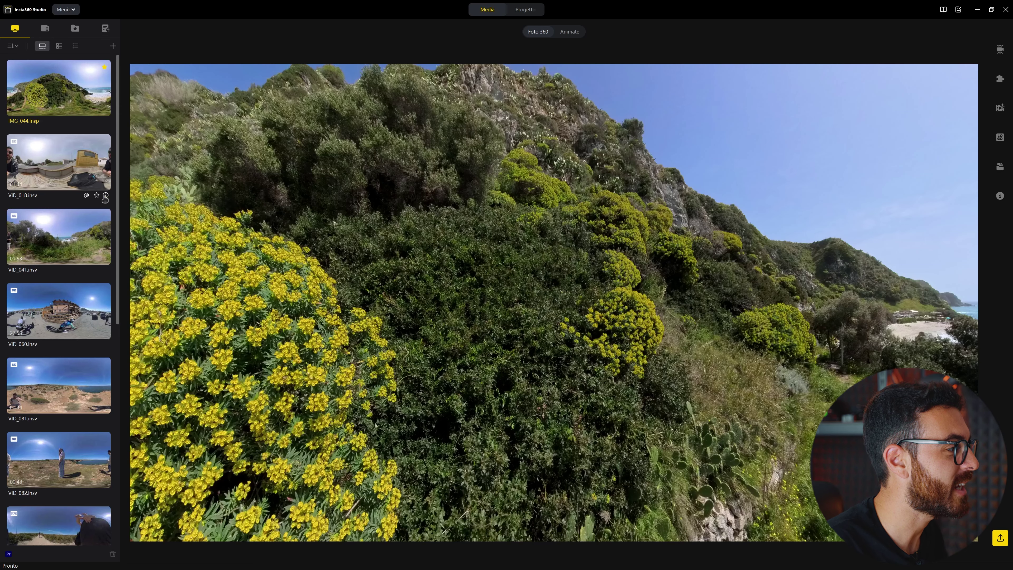
Step: Inspect the file information of VID_018.insv, reading its resolution, frame rate and bitrate, and close it
{"action": "left_click", "coordinate": [106, 195]}
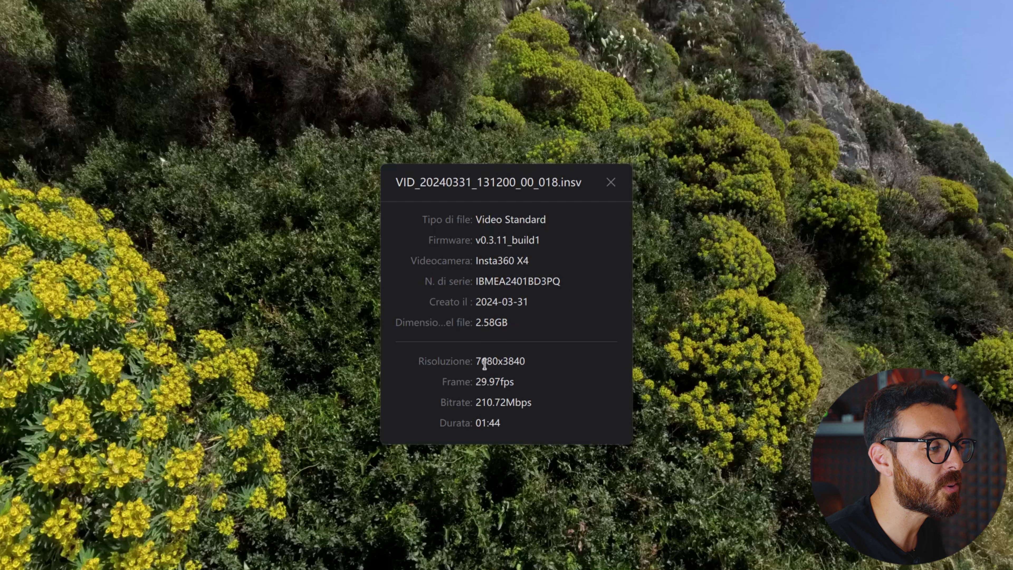
{"action": "left_click_drag", "start_coordinate": [478, 360], "coordinate": [502, 393]}
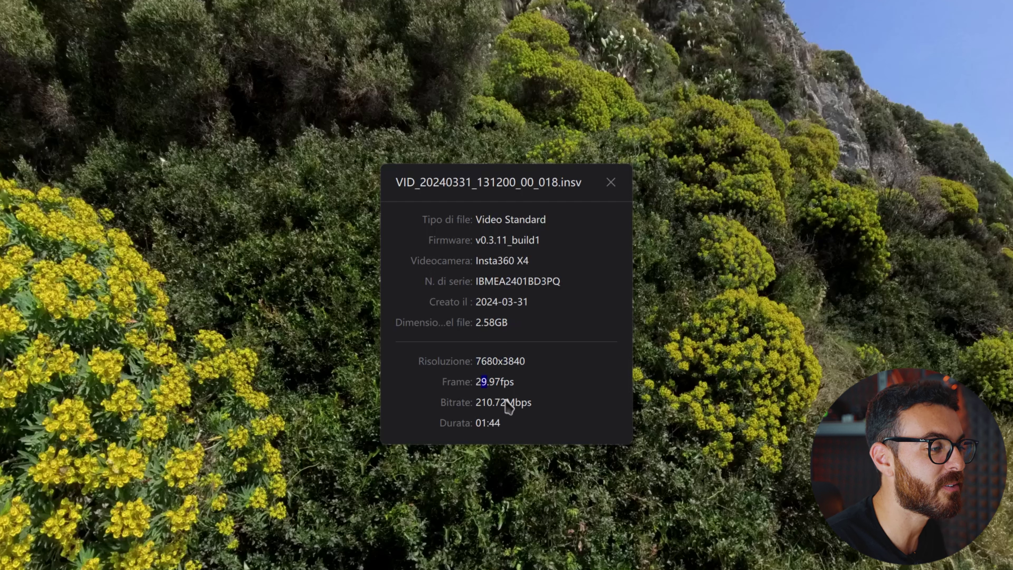
{"action": "left_click", "coordinate": [526, 351]}
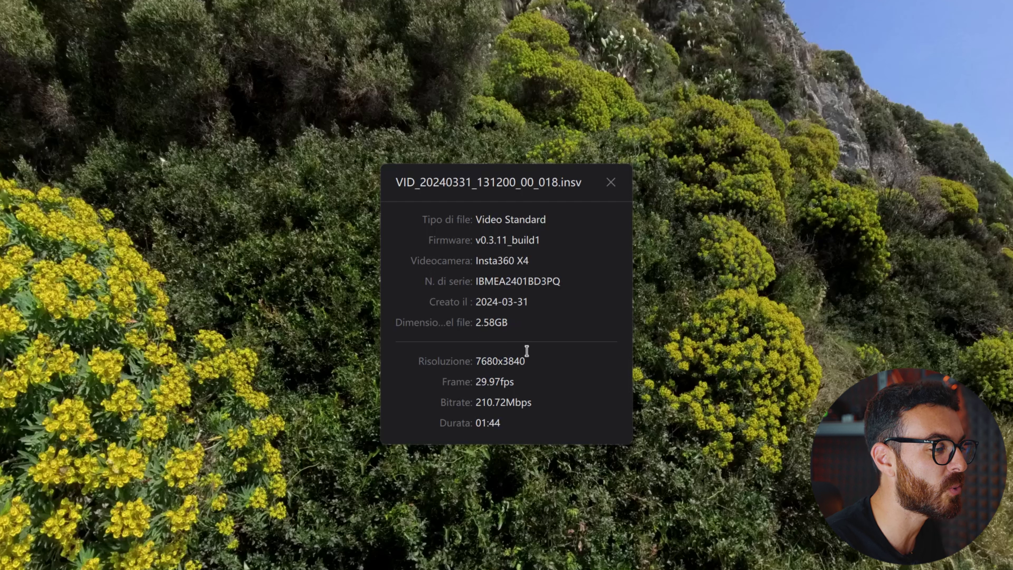
{"action": "left_click", "coordinate": [607, 186]}
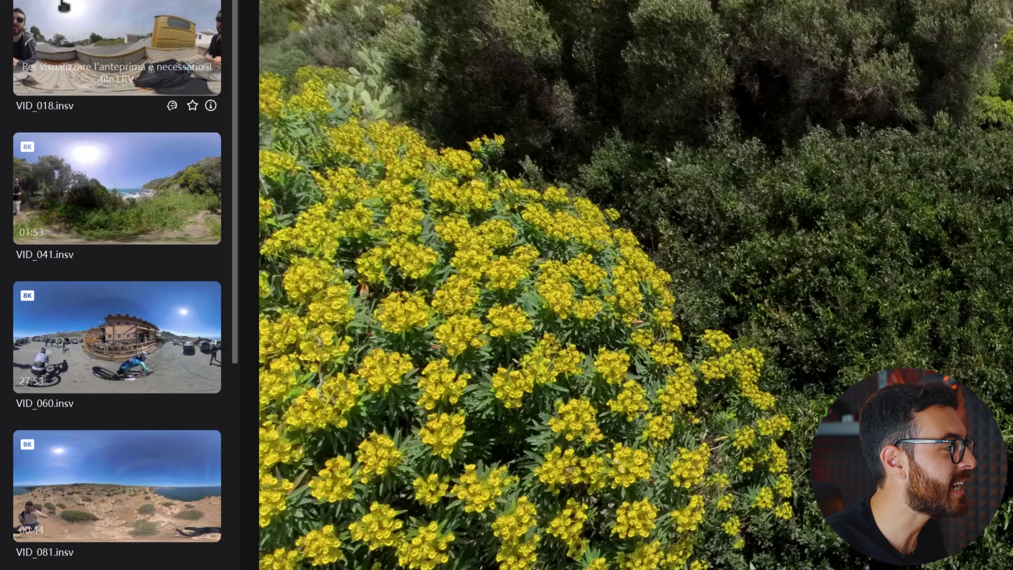
Step: Look through the media list down to VID_100.insv and check the resolution badge and hover preview on its thumbnail
{"action": "left_click_drag", "start_coordinate": [233, 1], "coordinate": [233, 203]}
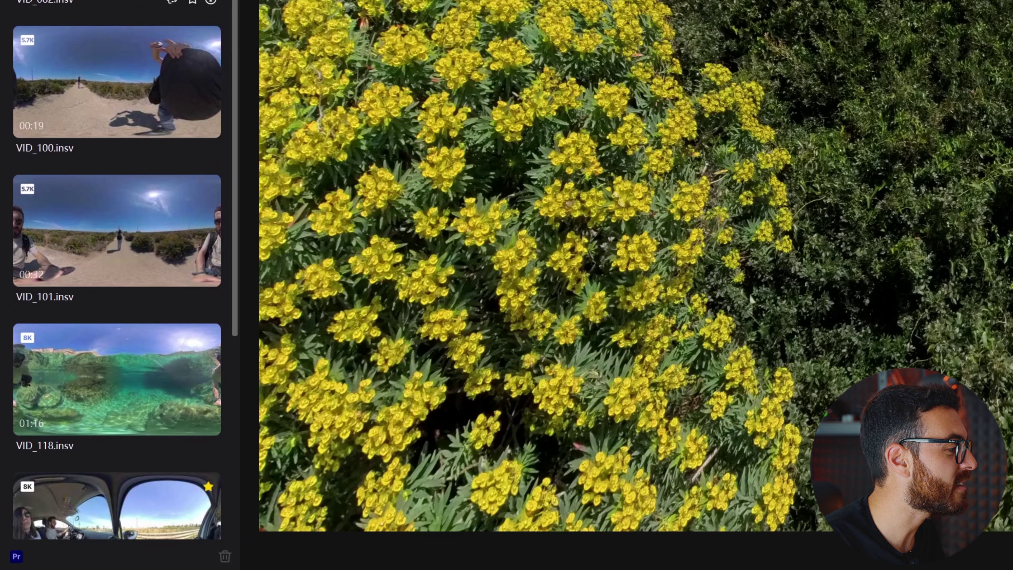
{"action": "mouse_move", "coordinate": [32, 46]}
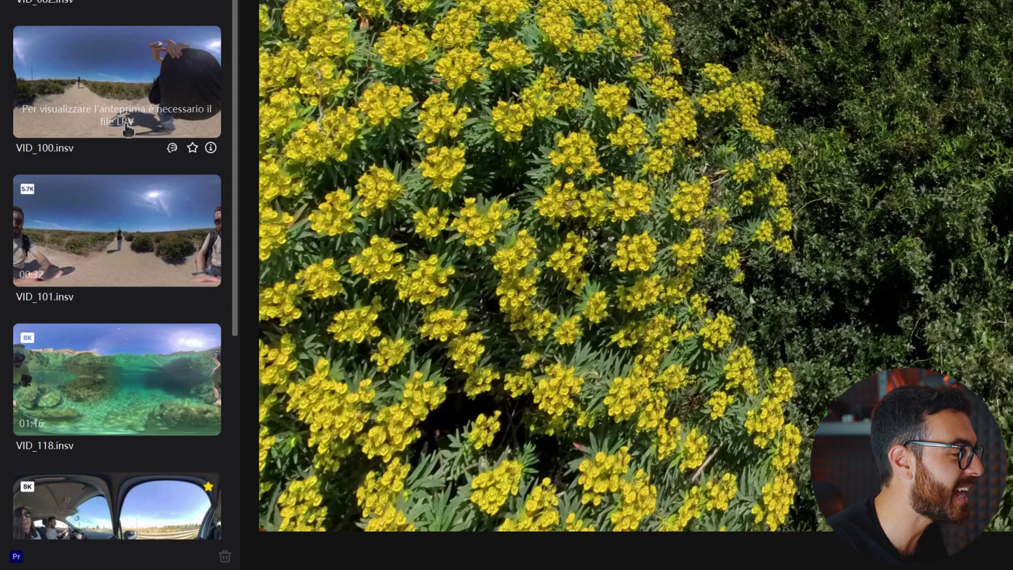
{"action": "mouse_move", "coordinate": [233, 79]}
{"action": "left_mouse_down"}
{"action": "mouse_move", "coordinate": [229, 219]}
{"action": "mouse_move", "coordinate": [235, 73]}
{"action": "left_mouse_up"}
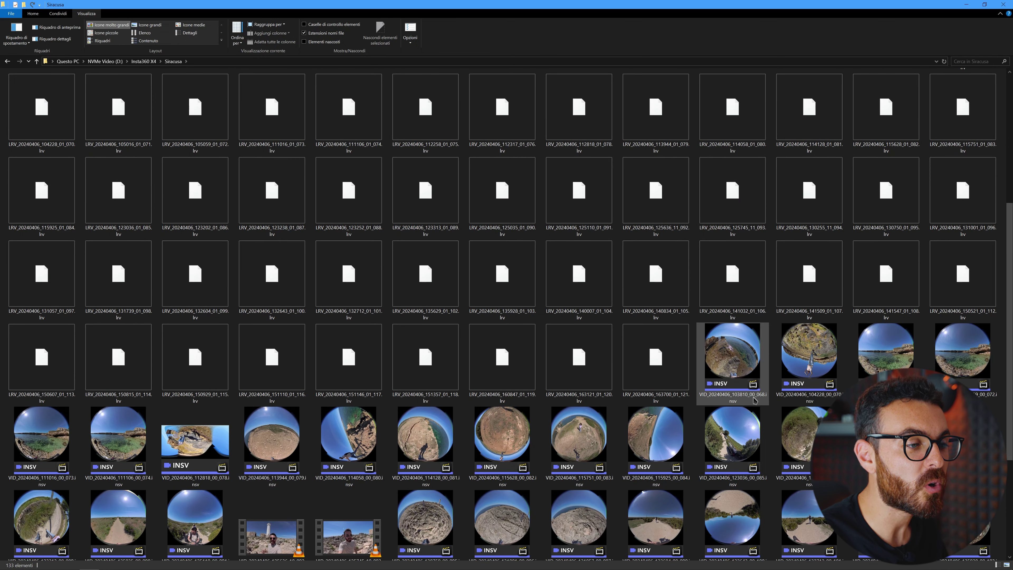
Step: In File Explorer's Siracusa folder, match the video VID_20240406_103810_00_068.insv with its corresponding LRV file
{"action": "mouse_move", "coordinate": [756, 401]}
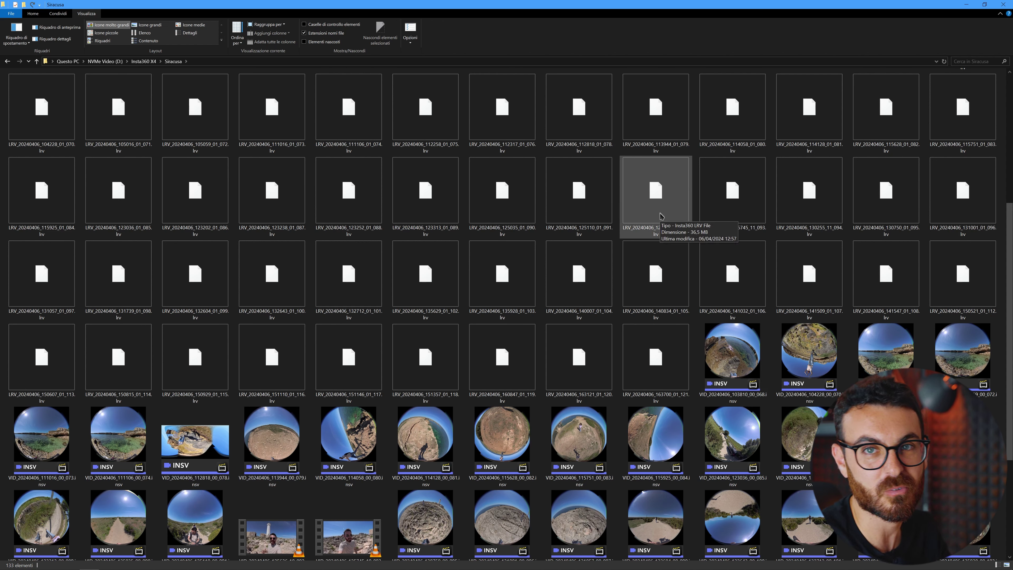
{"action": "mouse_move", "coordinate": [660, 148]}
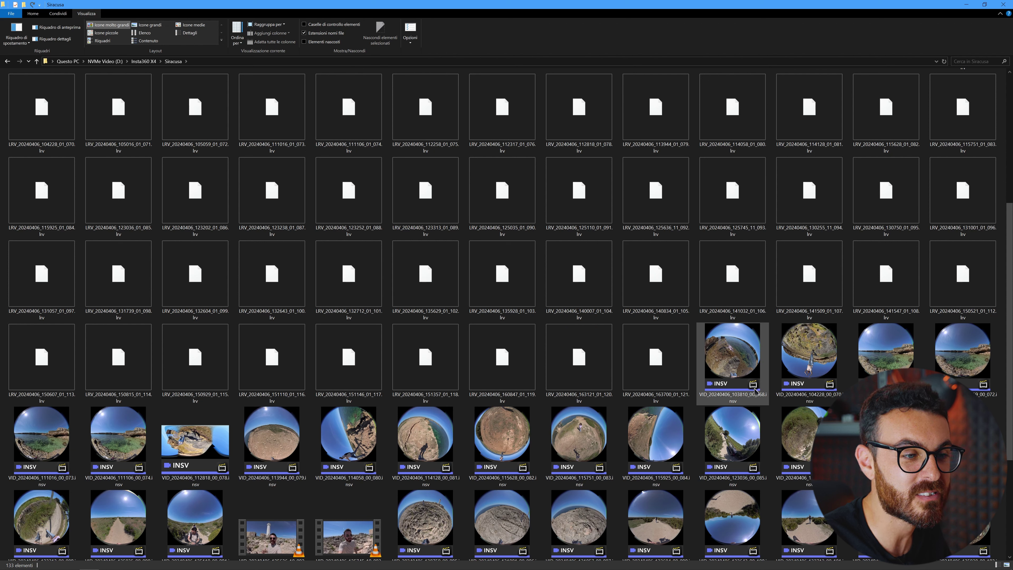
{"action": "left_click", "coordinate": [762, 400]}
{"action": "scroll", "coordinate": [969, 216], "scroll_direction": "up", "scroll_amount": 3}
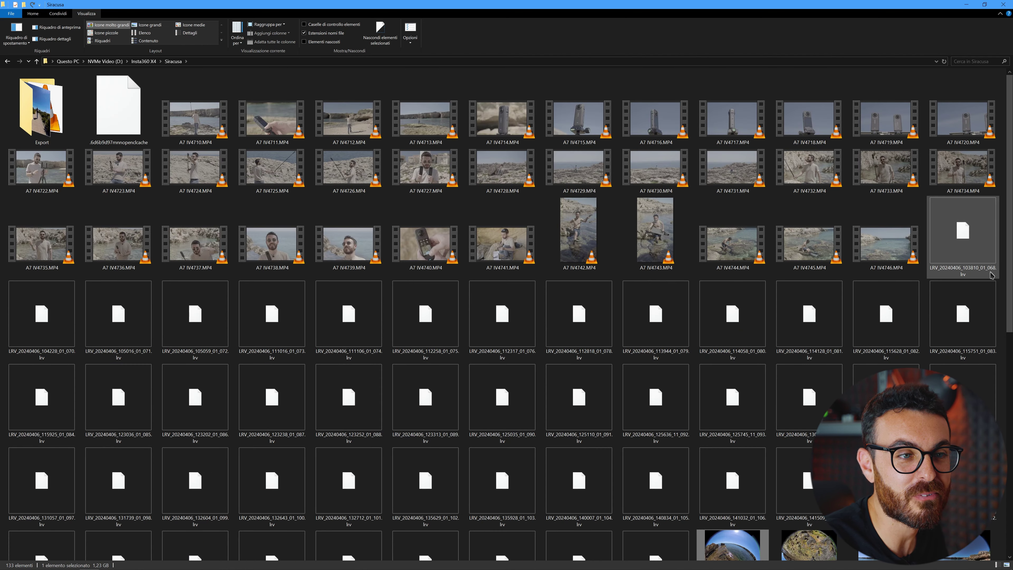
{"action": "mouse_move", "coordinate": [990, 274]}
{"action": "scroll", "coordinate": [989, 271], "scroll_direction": "down", "scroll_amount": 3}
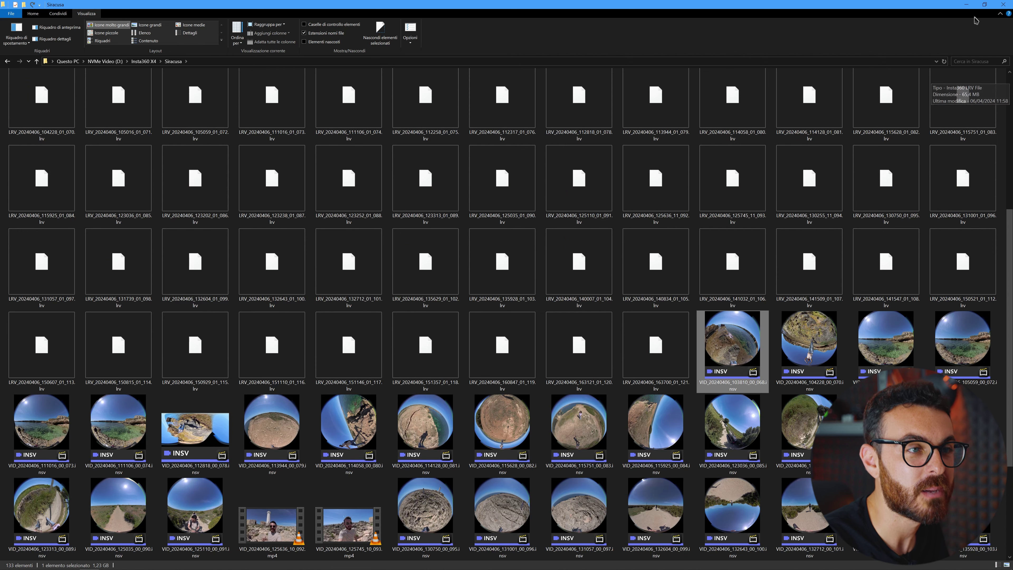
Step: Shrink the Siracusa folder window and import VID_20240406_103810_00_068.insv into the Insta360 Studio media list
{"action": "left_click", "coordinate": [988, 6]}
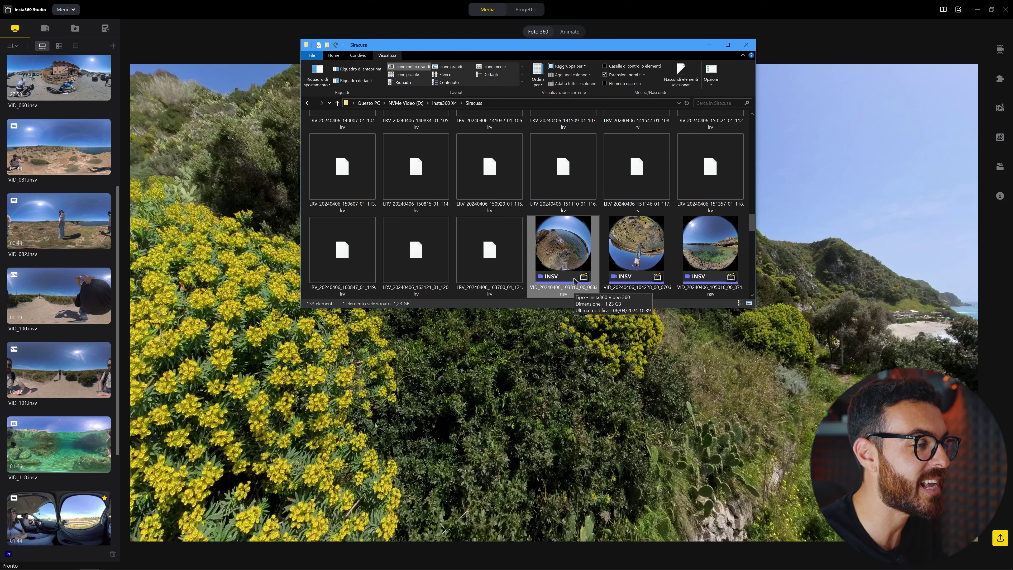
{"action": "left_click_drag", "start_coordinate": [577, 267], "coordinate": [75, 299]}
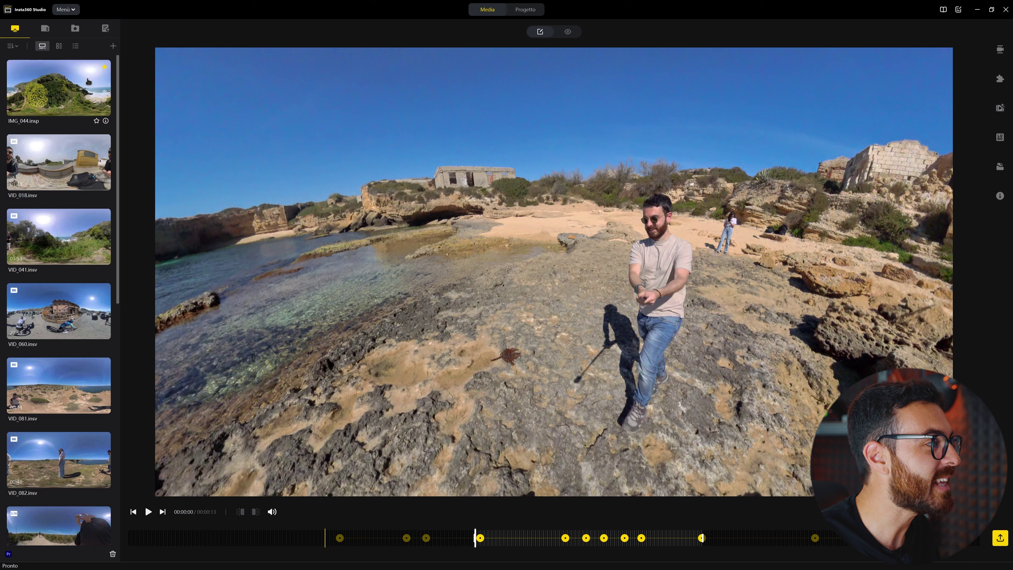
Step: Open the 360 photo IMG_044.insp and reframe it to look down on the man on the path beside the beach
{"action": "left_click", "coordinate": [52, 95]}
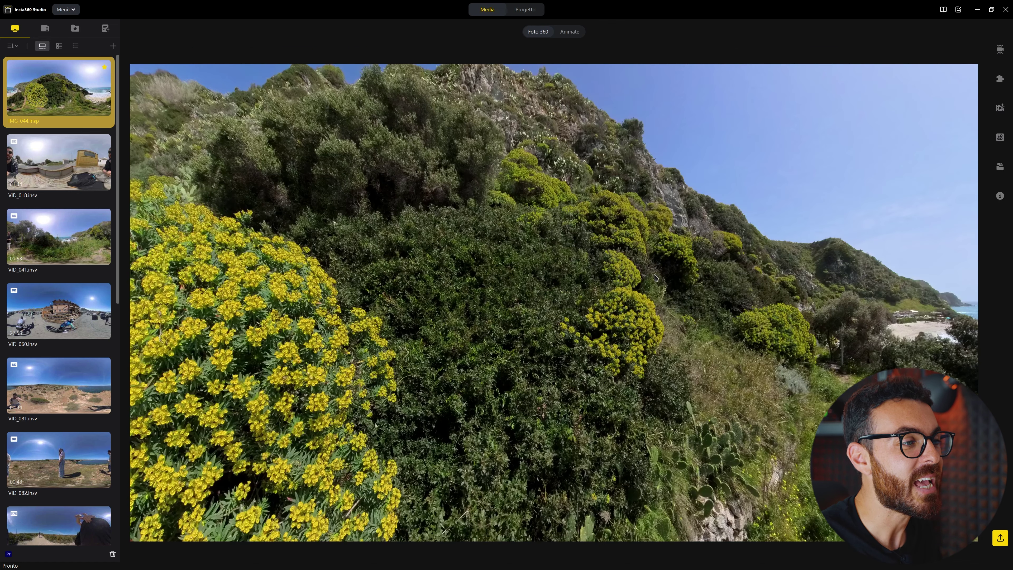
{"action": "left_click_drag", "start_coordinate": [681, 307], "coordinate": [463, 261]}
{"action": "left_click_drag", "start_coordinate": [725, 336], "coordinate": [570, 280]}
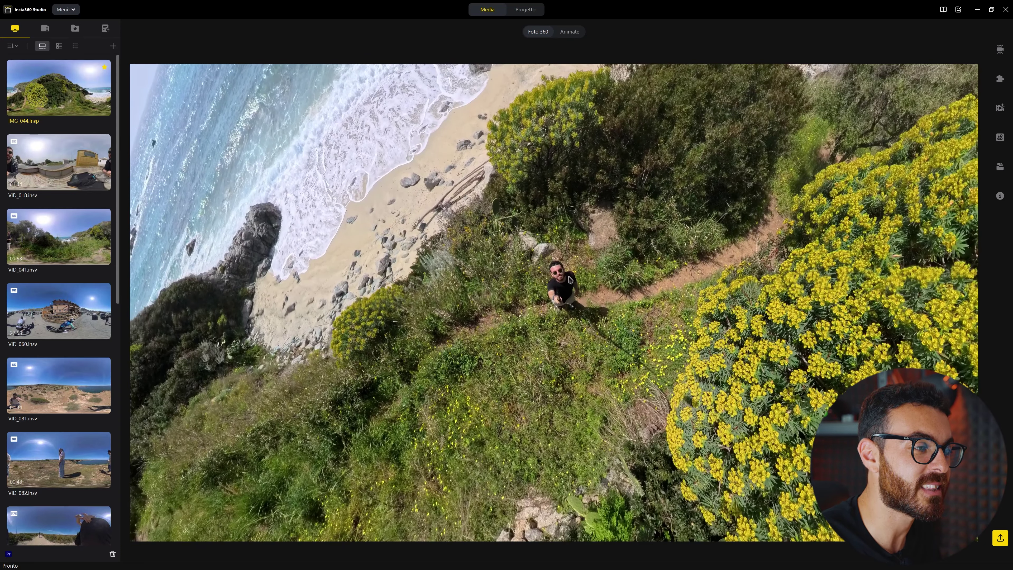
{"action": "mouse_move", "coordinate": [555, 231]}
{"action": "left_mouse_down"}
{"action": "mouse_move", "coordinate": [473, 284]}
{"action": "mouse_move", "coordinate": [554, 231]}
{"action": "left_mouse_up"}
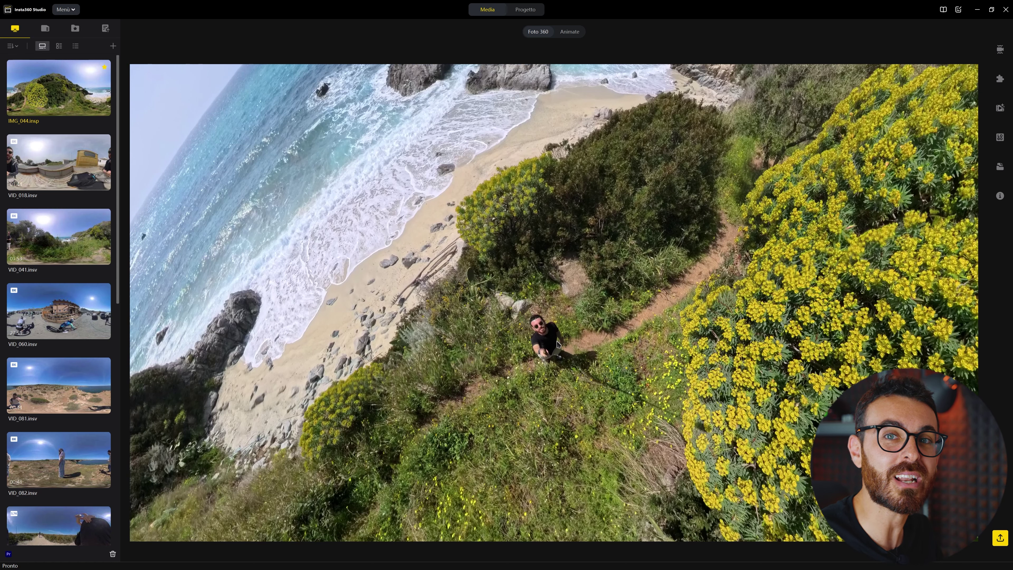
Step: Reframe the 360 photo IMG_044.insp to a wide view of the bay with the sun centred and the man on the path below
{"action": "scroll", "coordinate": [552, 351], "scroll_direction": "down", "scroll_amount": 10}
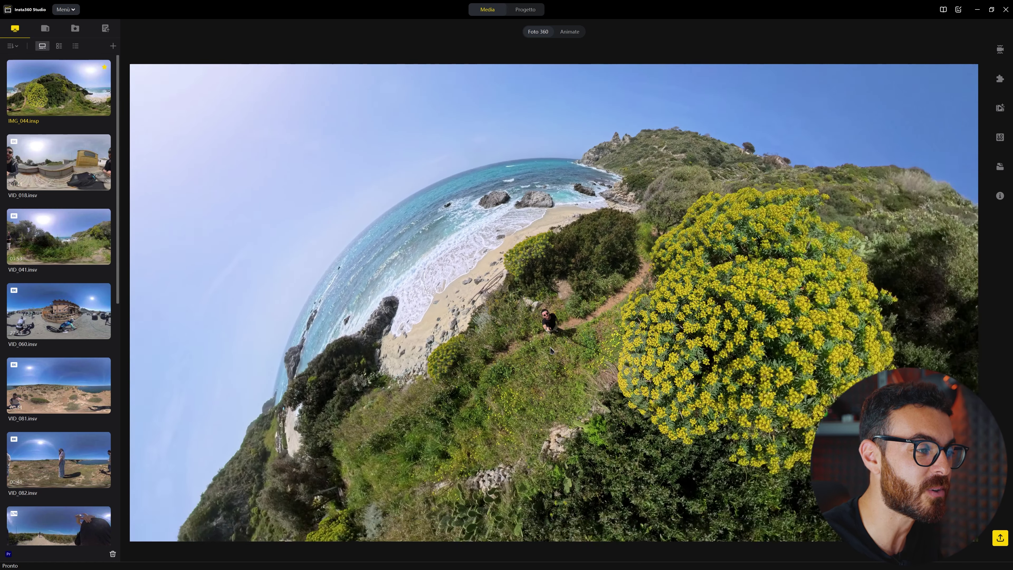
{"action": "scroll", "coordinate": [551, 350], "scroll_direction": "up", "scroll_amount": 10}
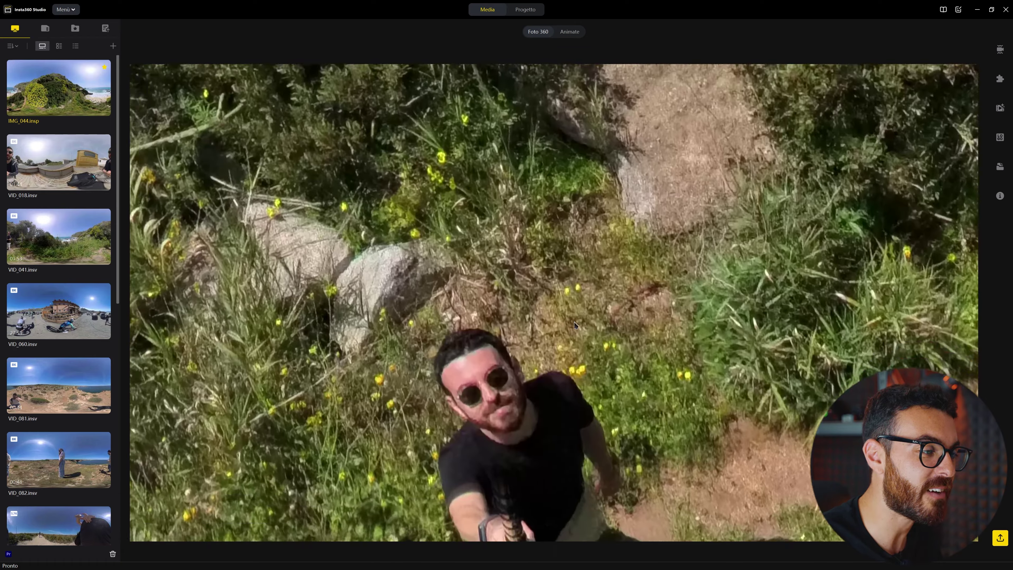
{"action": "left_click_drag", "start_coordinate": [575, 324], "coordinate": [627, 256]}
{"action": "scroll", "coordinate": [533, 315], "scroll_direction": "down", "scroll_amount": 10}
{"action": "left_click_drag", "start_coordinate": [529, 203], "coordinate": [564, 395]}
{"action": "left_click_drag", "start_coordinate": [509, 281], "coordinate": [522, 187]}
{"action": "left_click_drag", "start_coordinate": [914, 339], "coordinate": [664, 335]}
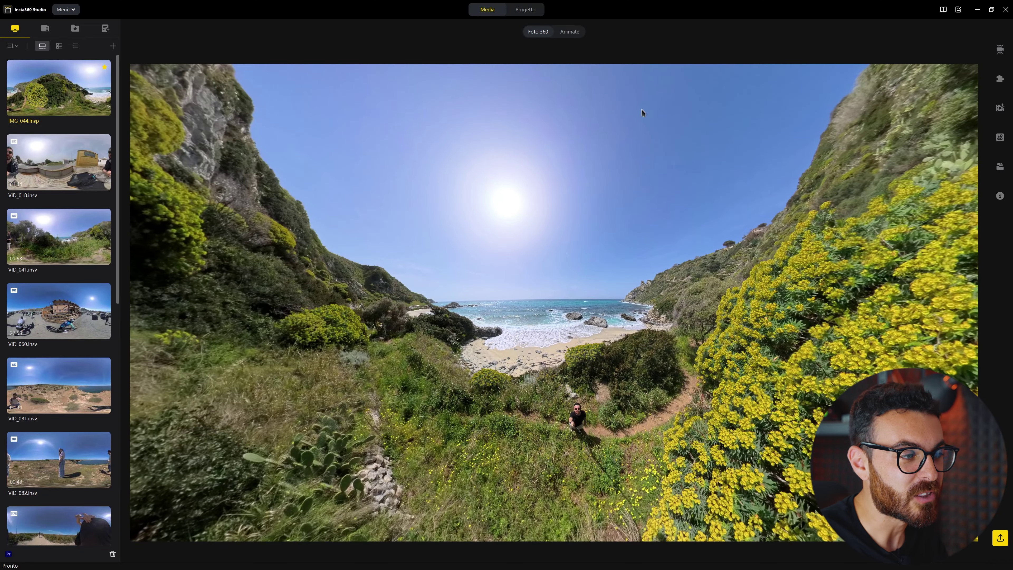
Step: Switch the photo to Animate mode, apply the first animation preset and preview the movement for a few seconds
{"action": "left_click", "coordinate": [570, 33]}
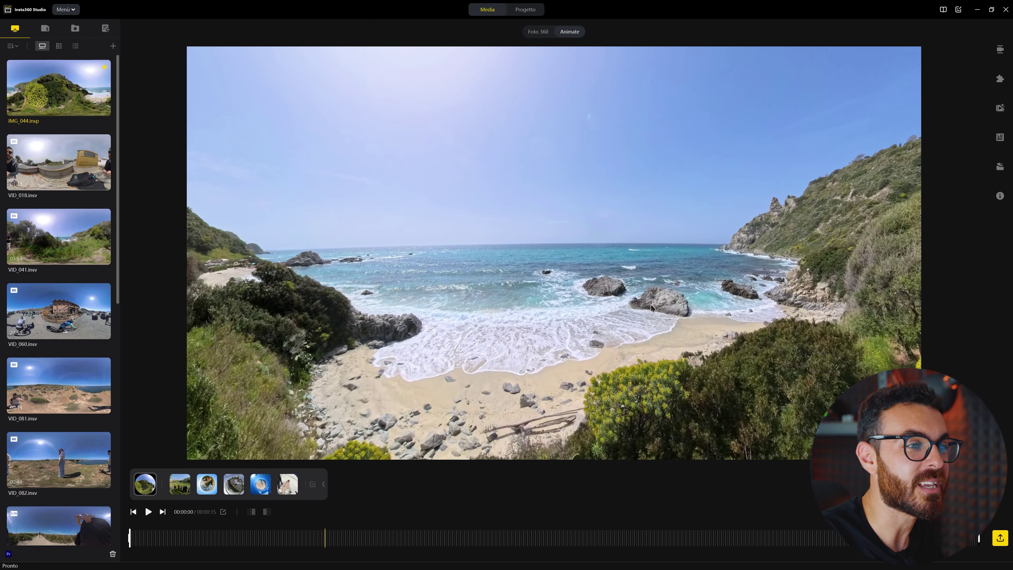
{"action": "left_click", "coordinate": [180, 484]}
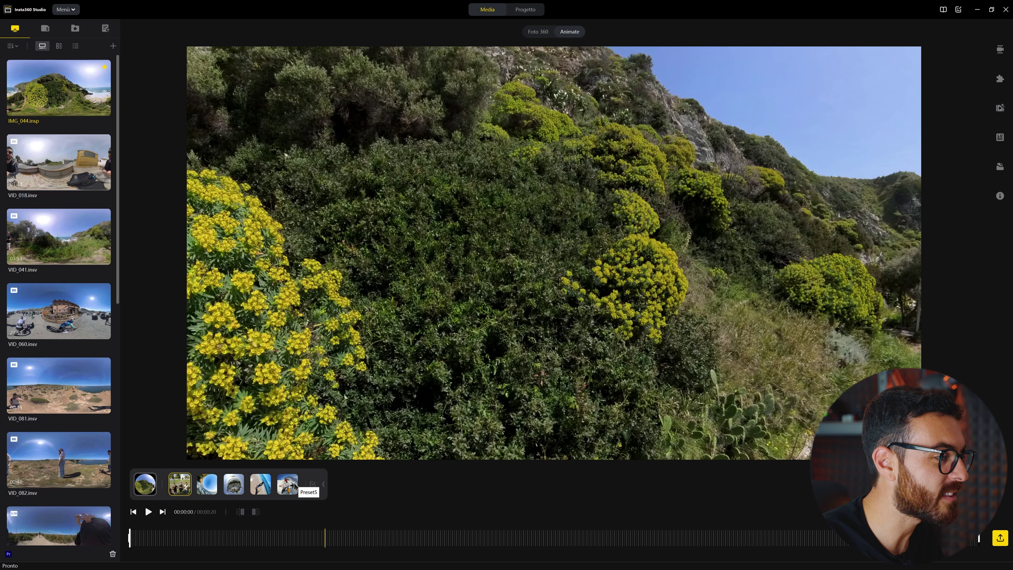
{"action": "left_click", "coordinate": [149, 512]}
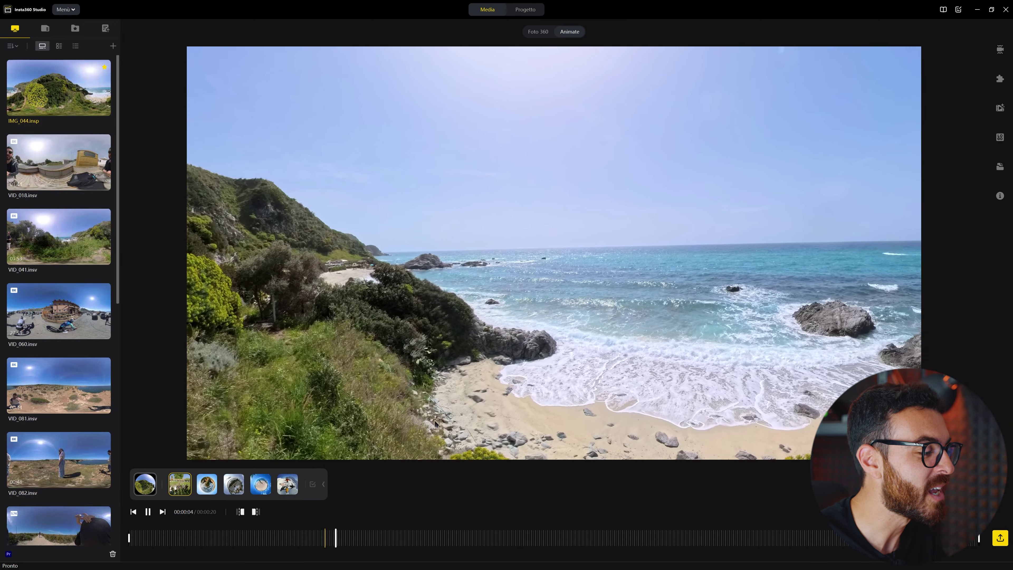
{"action": "left_click", "coordinate": [149, 513]}
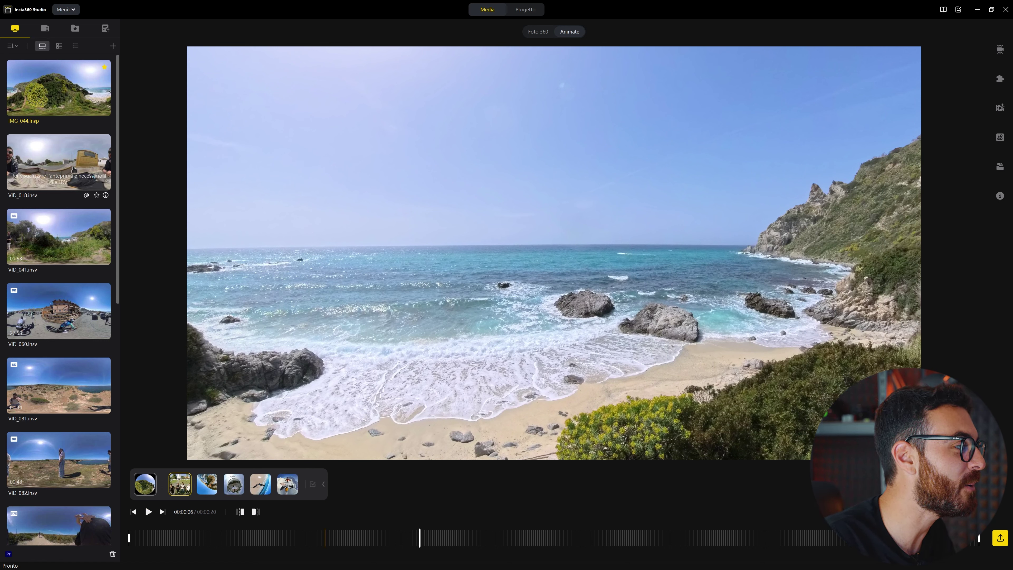
Step: Open VID_018.insv, mute its audio and play it up to the 10-second mark
{"action": "left_click", "coordinate": [56, 161]}
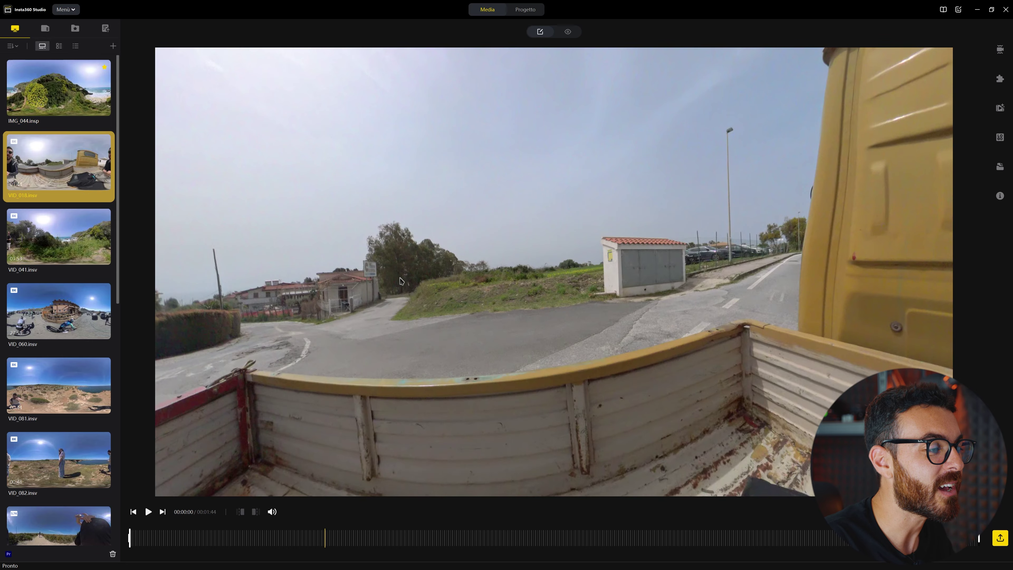
{"action": "left_click", "coordinate": [148, 512]}
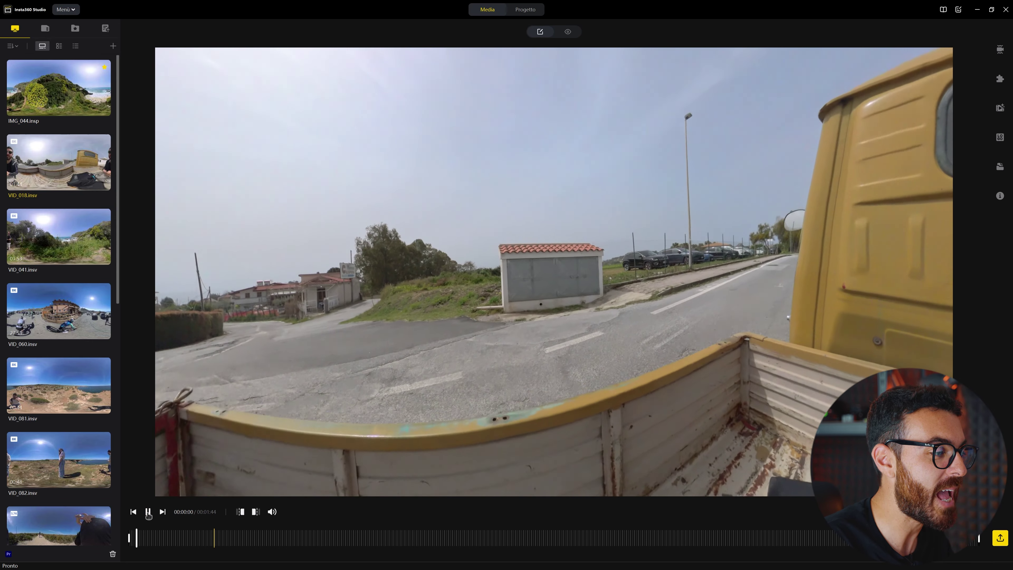
{"action": "left_click", "coordinate": [148, 513]}
{"action": "mouse_move", "coordinate": [275, 513]}
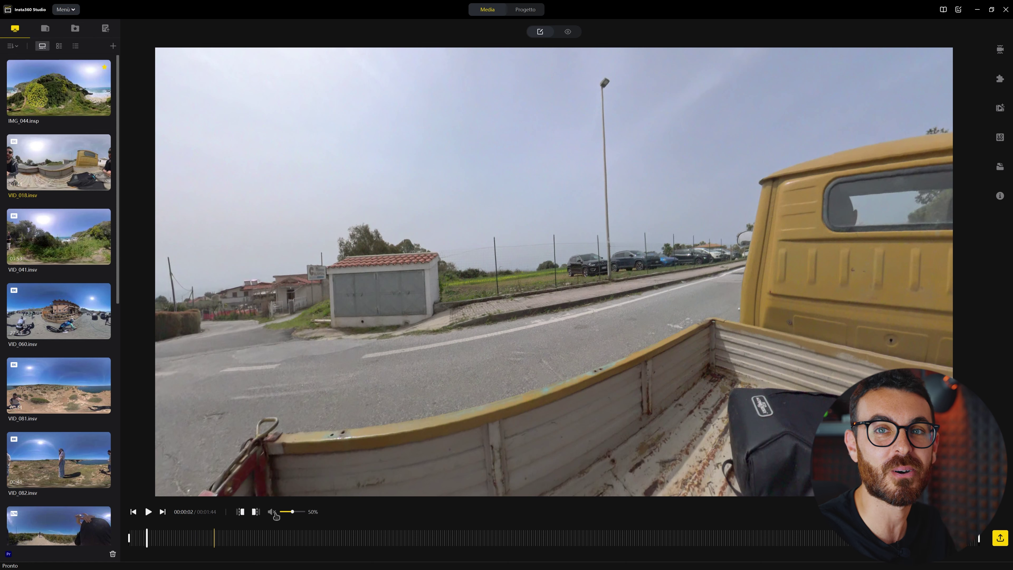
{"action": "left_click", "coordinate": [148, 512]}
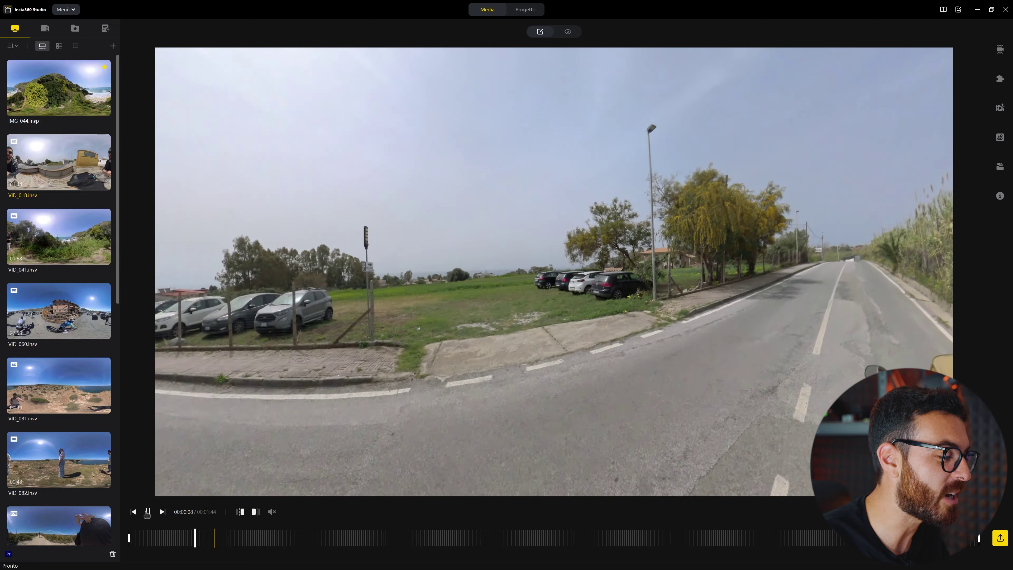
{"action": "left_click", "coordinate": [148, 513]}
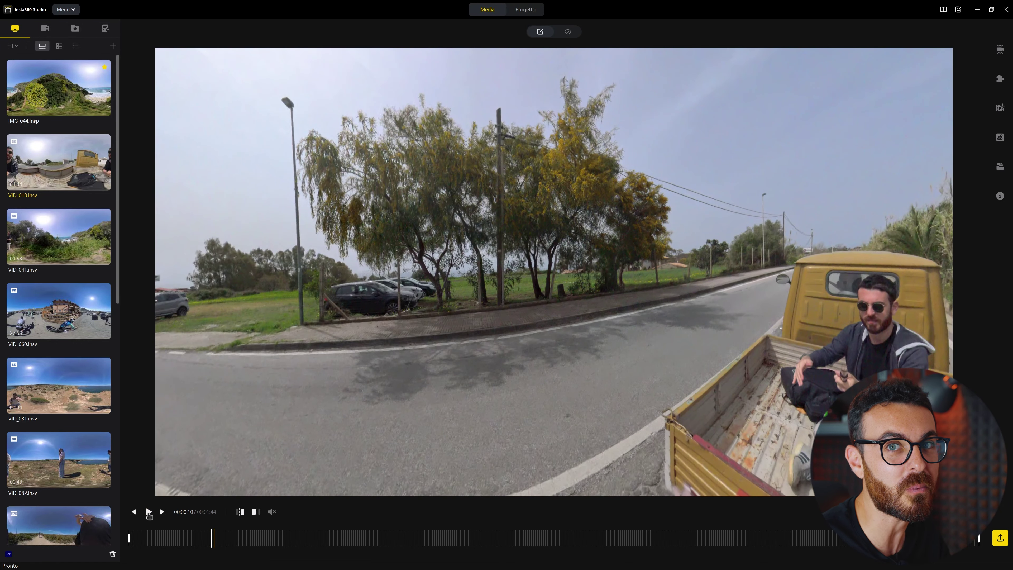
Step: Reframe the paused video on the man in the yellow truck, trying wider and closer fields of view
{"action": "left_click_drag", "start_coordinate": [633, 332], "coordinate": [449, 335]}
{"action": "left_click_drag", "start_coordinate": [666, 287], "coordinate": [551, 279]}
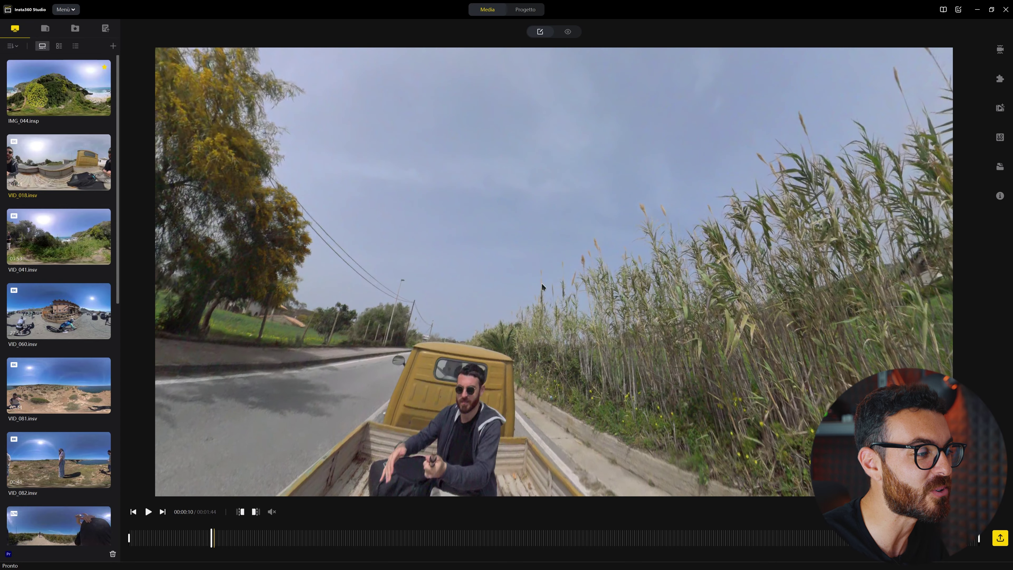
{"action": "scroll", "coordinate": [471, 339], "scroll_direction": "down", "scroll_amount": 10}
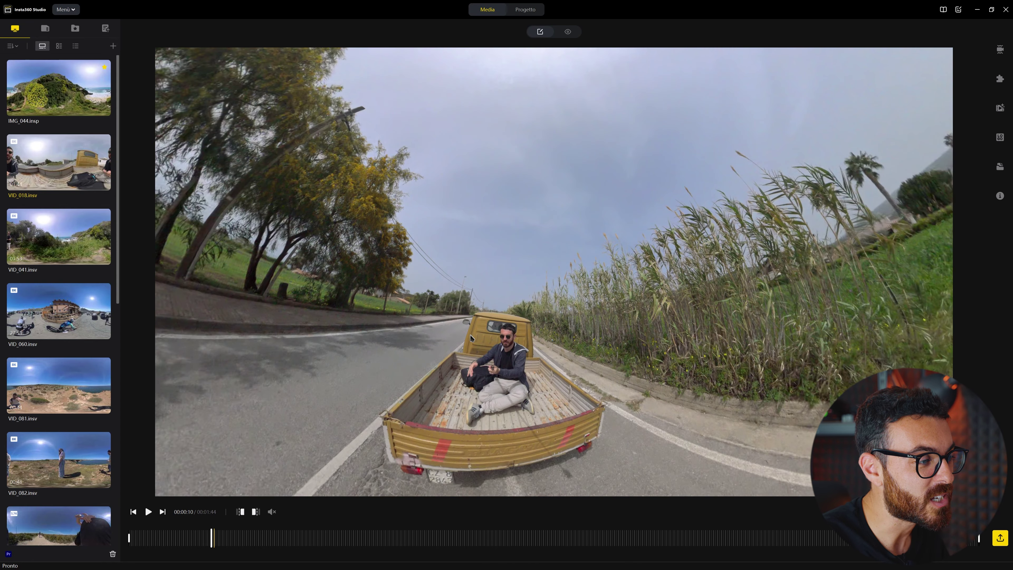
{"action": "scroll", "coordinate": [468, 337], "scroll_direction": "down", "scroll_amount": 3}
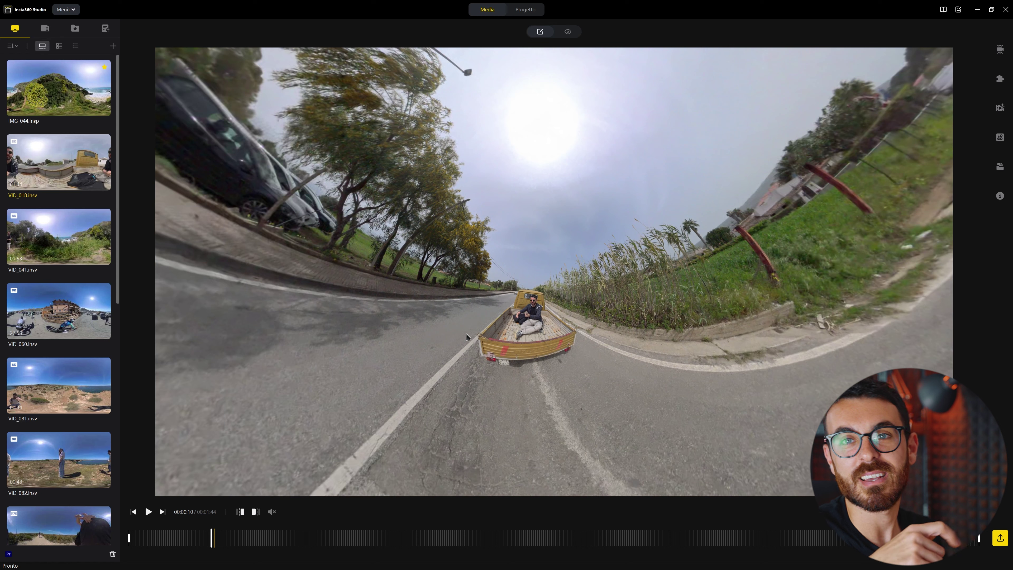
{"action": "left_click_drag", "start_coordinate": [466, 333], "coordinate": [144, 504]}
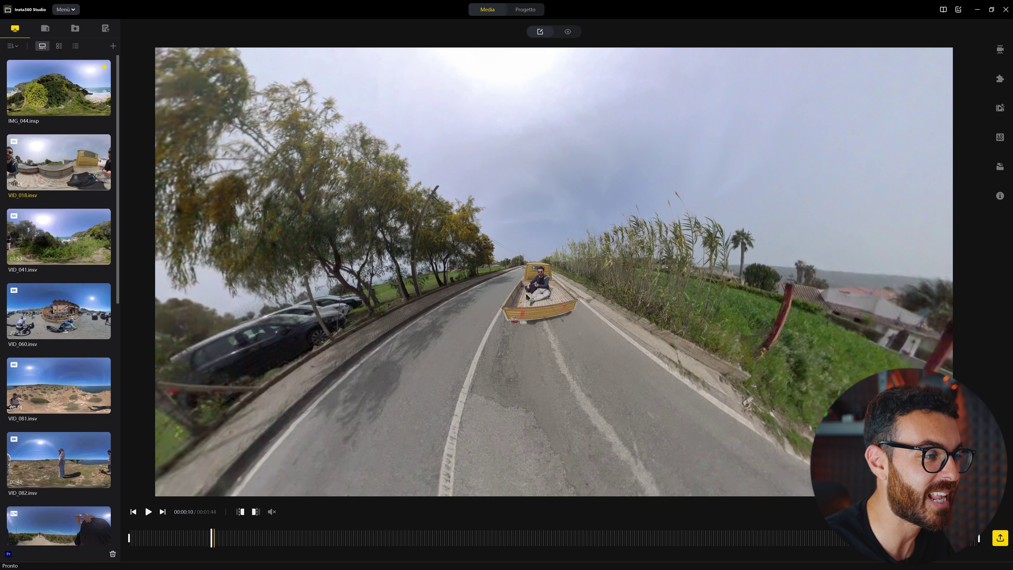
{"action": "scroll", "coordinate": [545, 291], "scroll_direction": "up", "scroll_amount": 5}
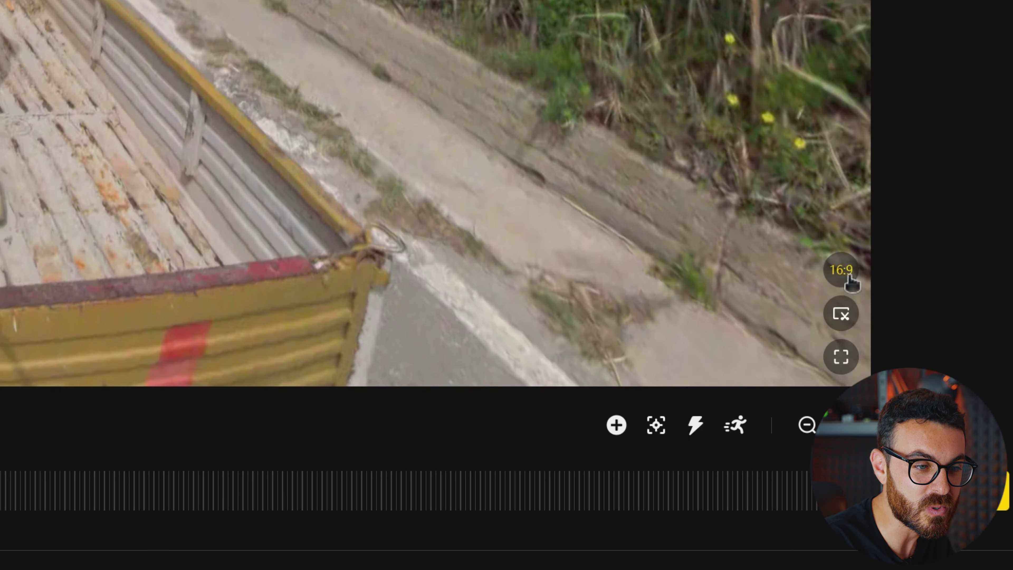
Step: Try the 9:16 aspect ratio with the truck centred in the vertical frame, and return the video to 16:9
{"action": "left_click", "coordinate": [938, 453]}
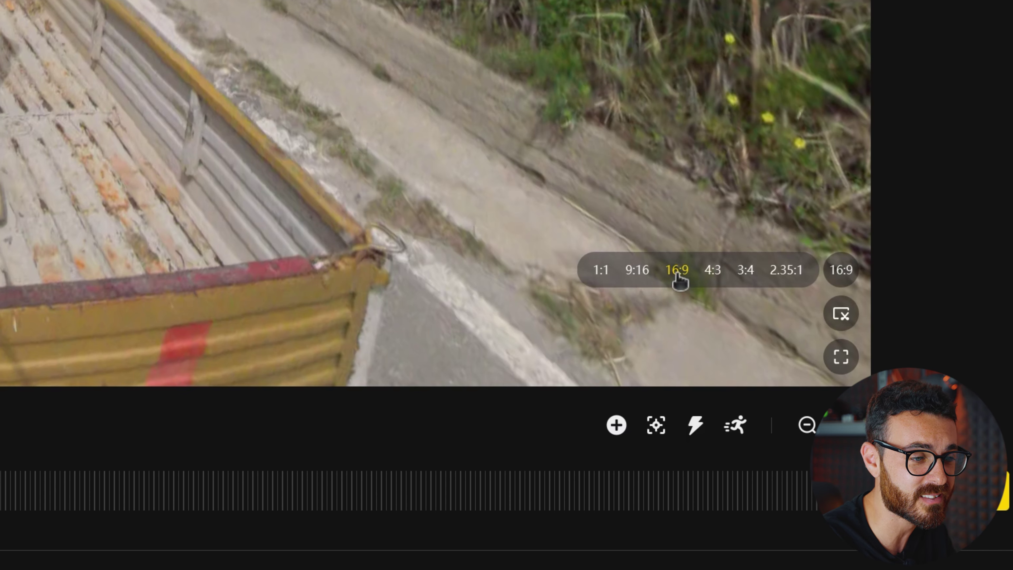
{"action": "left_click", "coordinate": [638, 279]}
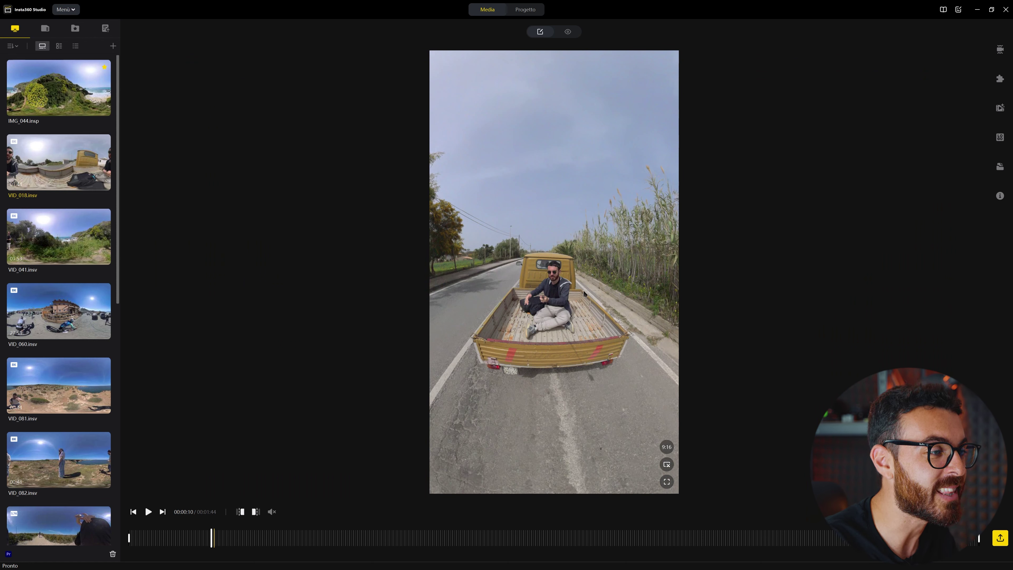
{"action": "left_click_drag", "start_coordinate": [545, 270], "coordinate": [546, 289]}
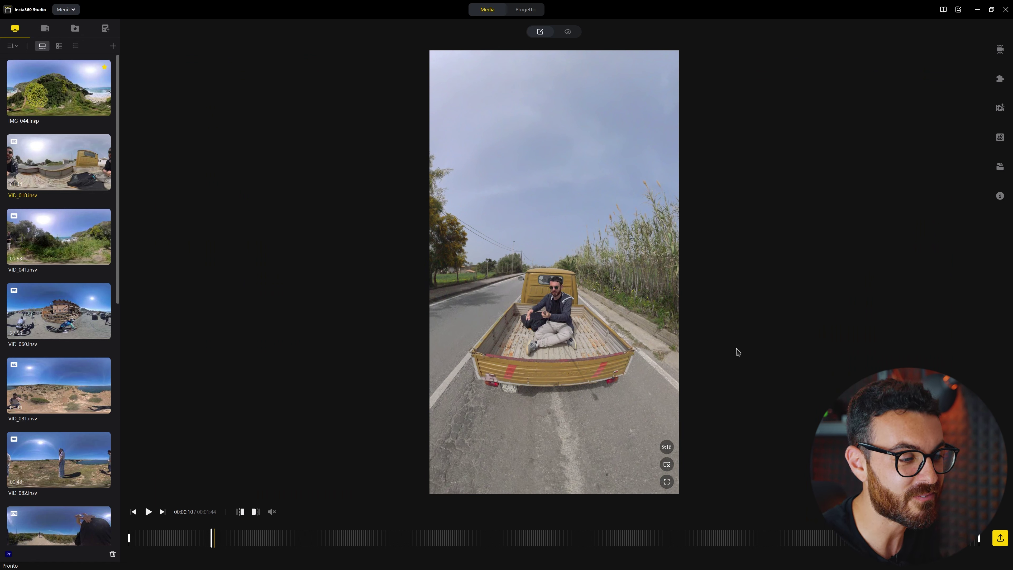
{"action": "left_click", "coordinate": [666, 447]}
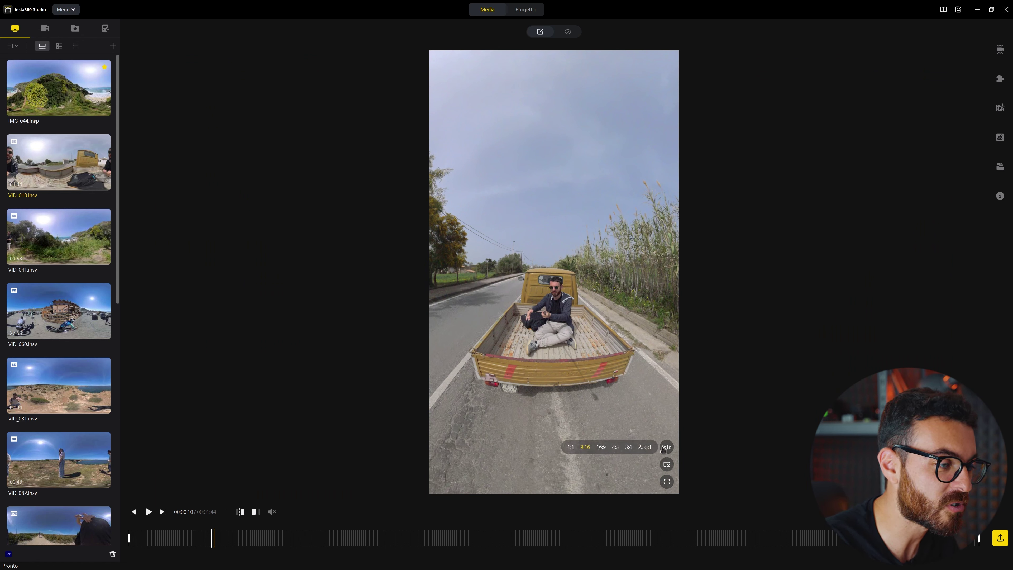
{"action": "left_click", "coordinate": [601, 447]}
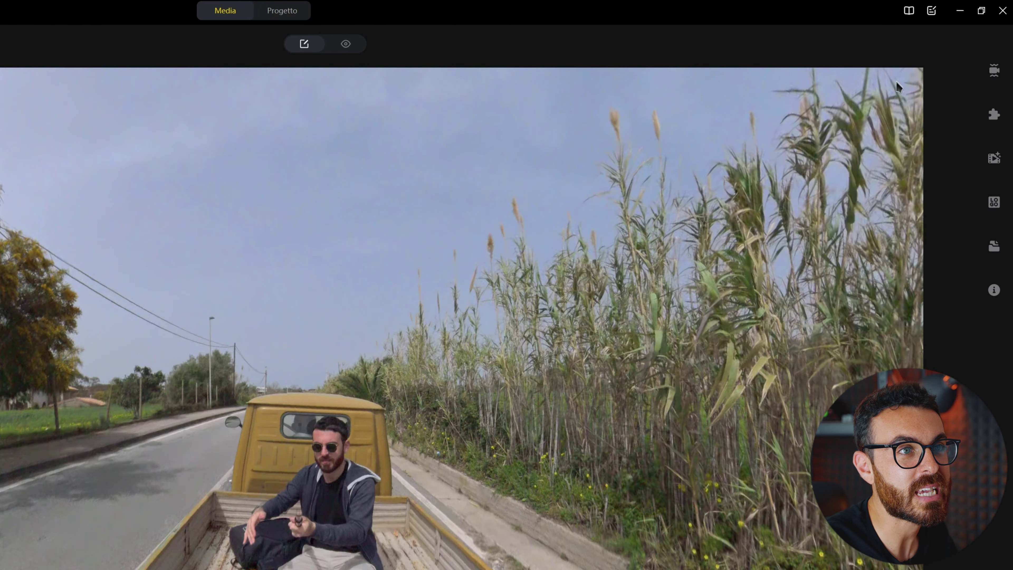
Step: Compare the footage without FlowState stabilization by disabling it and playing a few seconds, and re-enable it
{"action": "left_click", "coordinate": [995, 72]}
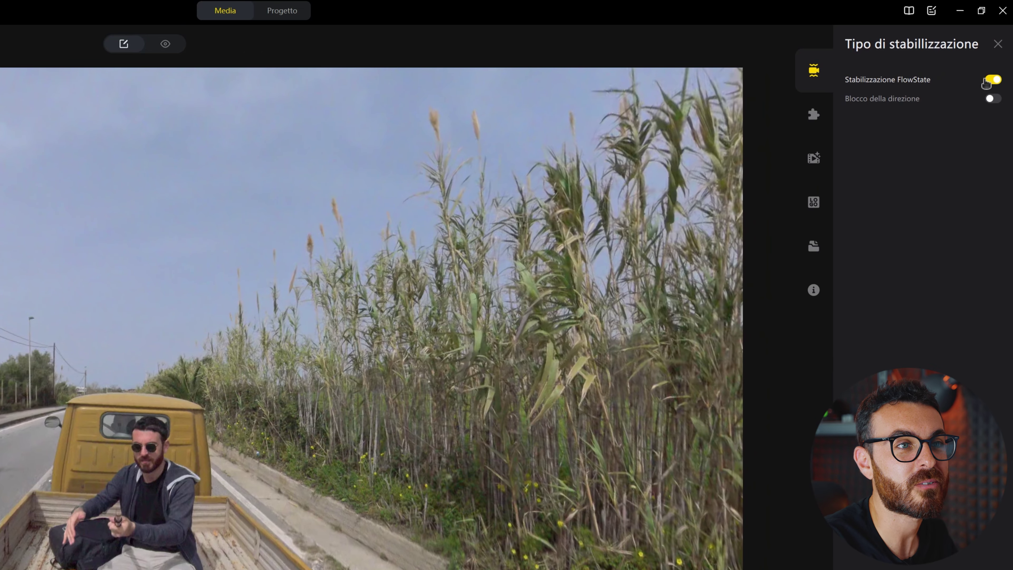
{"action": "left_click", "coordinate": [993, 81]}
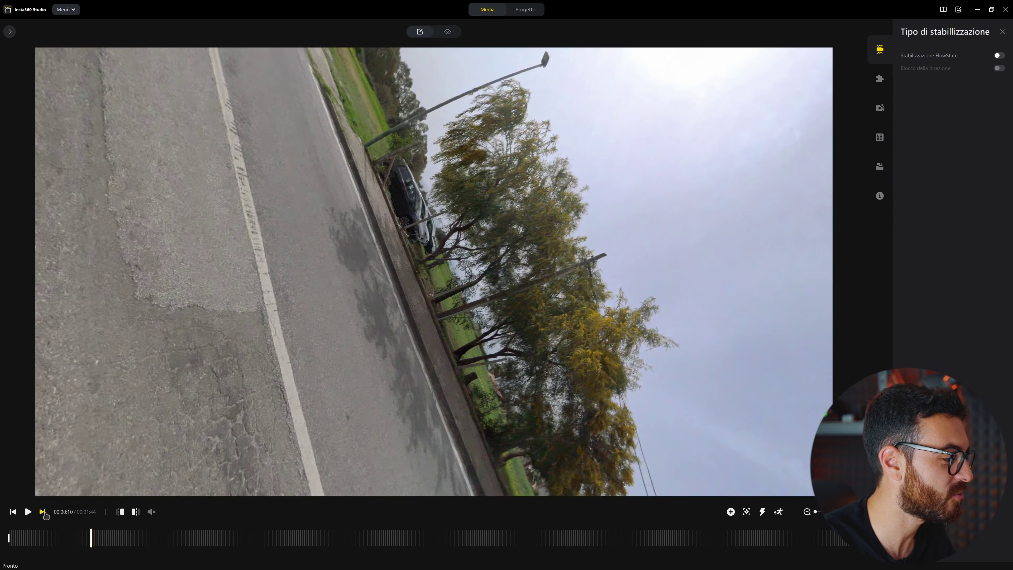
{"action": "key", "text": "space"}
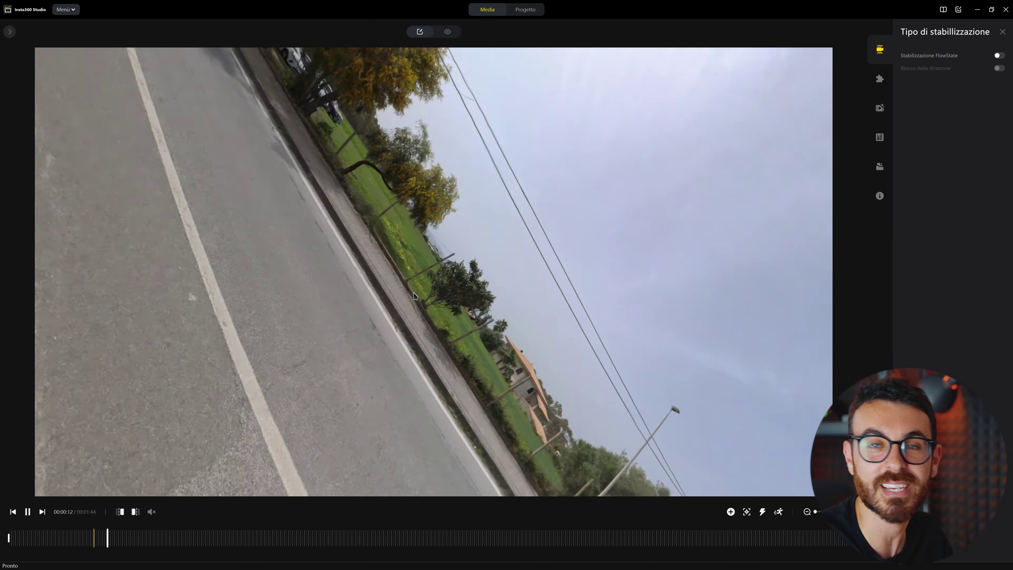
{"action": "left_click", "coordinate": [33, 512]}
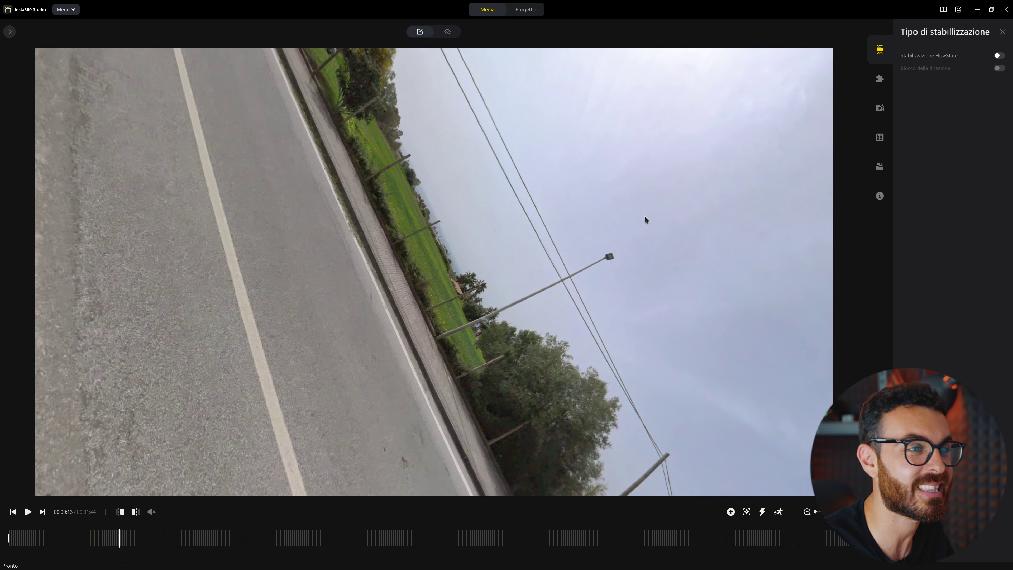
{"action": "left_click", "coordinate": [1000, 56]}
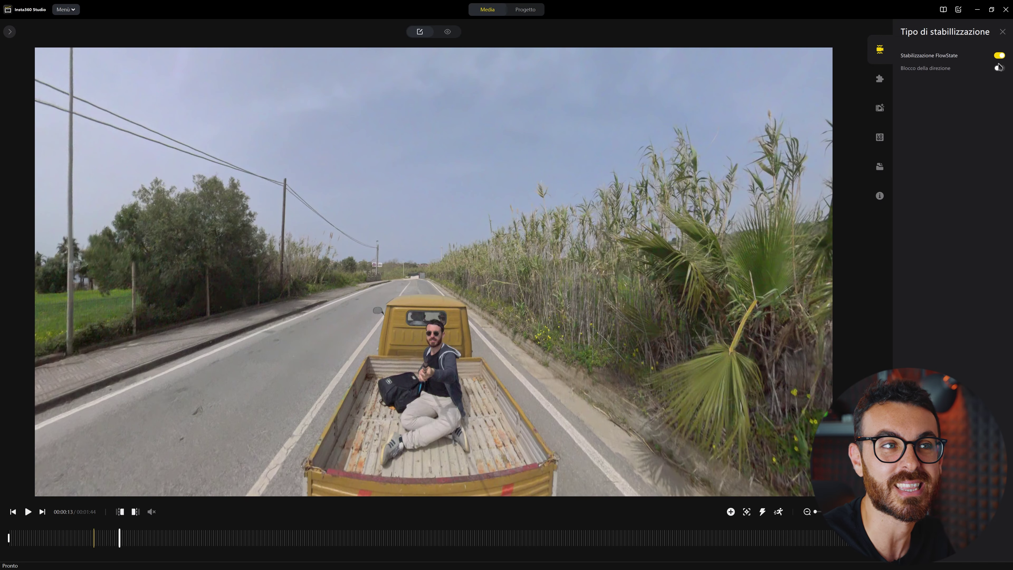
Step: Test the direction lock (Blocco della direzione) on the truck video during playback, and turn it off again
{"action": "left_click", "coordinate": [1000, 68]}
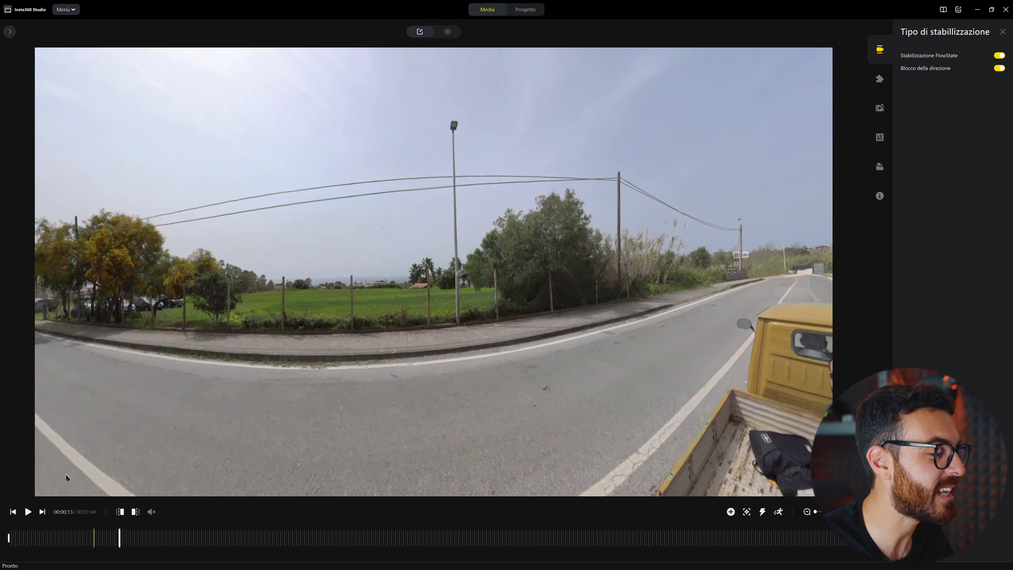
{"action": "left_click", "coordinate": [28, 513]}
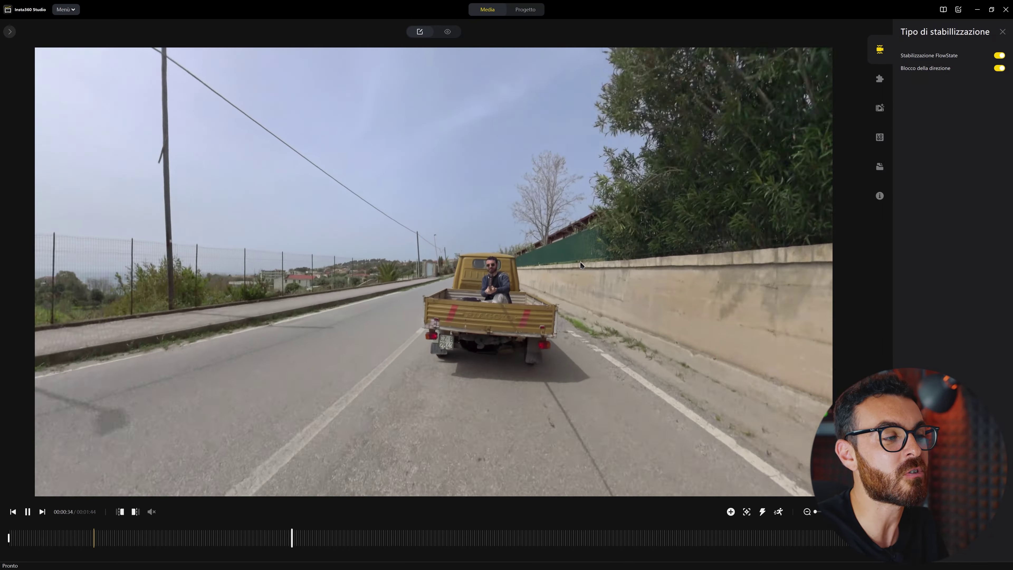
{"action": "left_click", "coordinate": [1000, 69]}
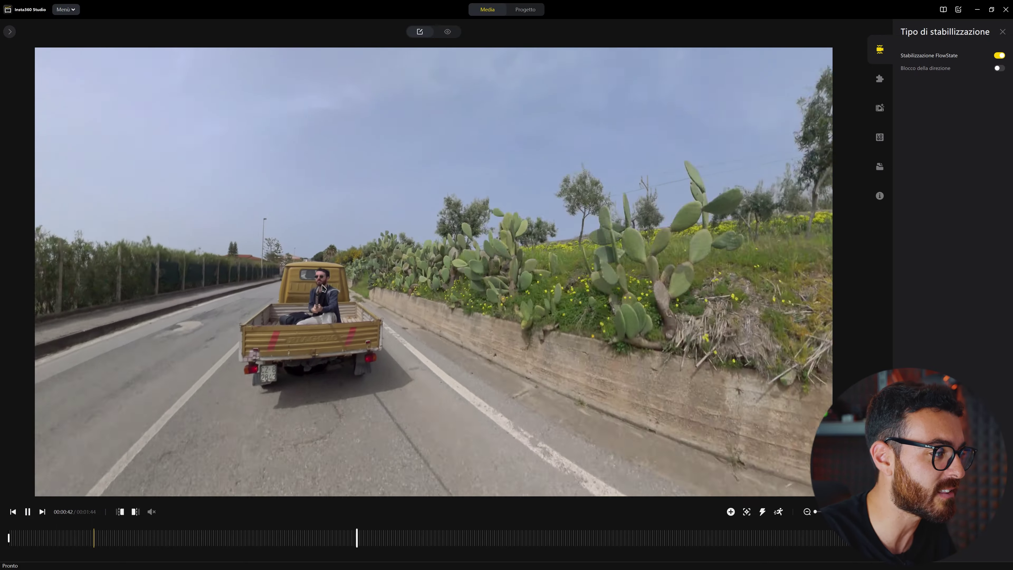
{"action": "key", "text": "space"}
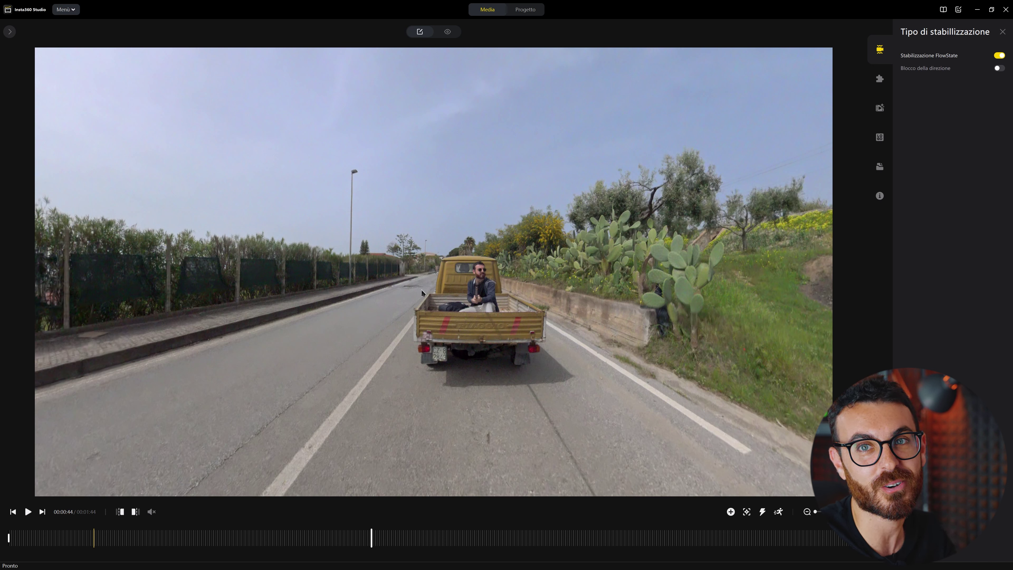
Step: Set the lens stitching option to Case Subacqueo Invisibile (sott'acqua) and inspect the stitch line around the truck
{"action": "left_click", "coordinate": [883, 77]}
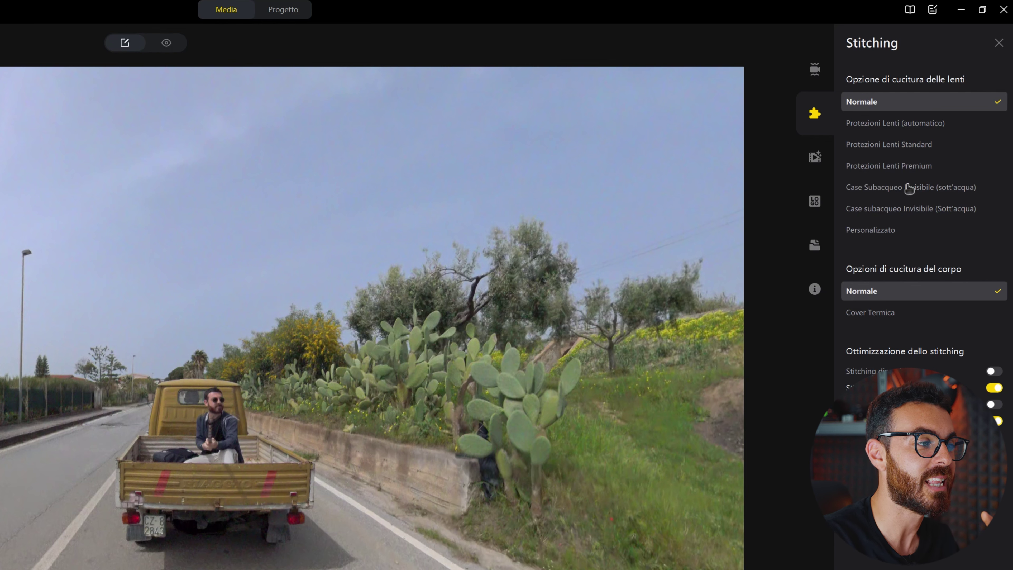
{"action": "scroll", "coordinate": [288, 432], "scroll_direction": "up", "scroll_amount": 5}
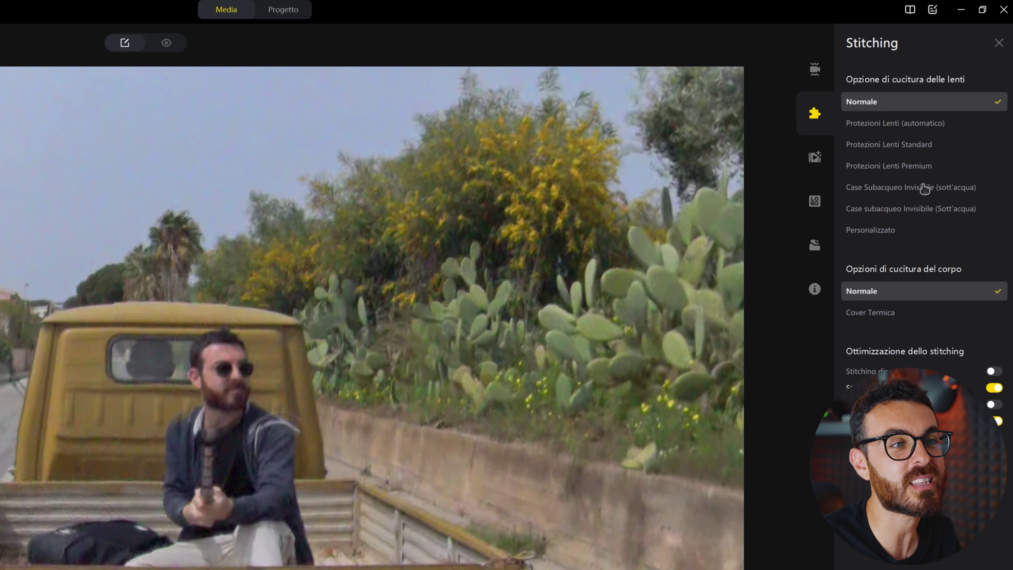
{"action": "left_click", "coordinate": [918, 192]}
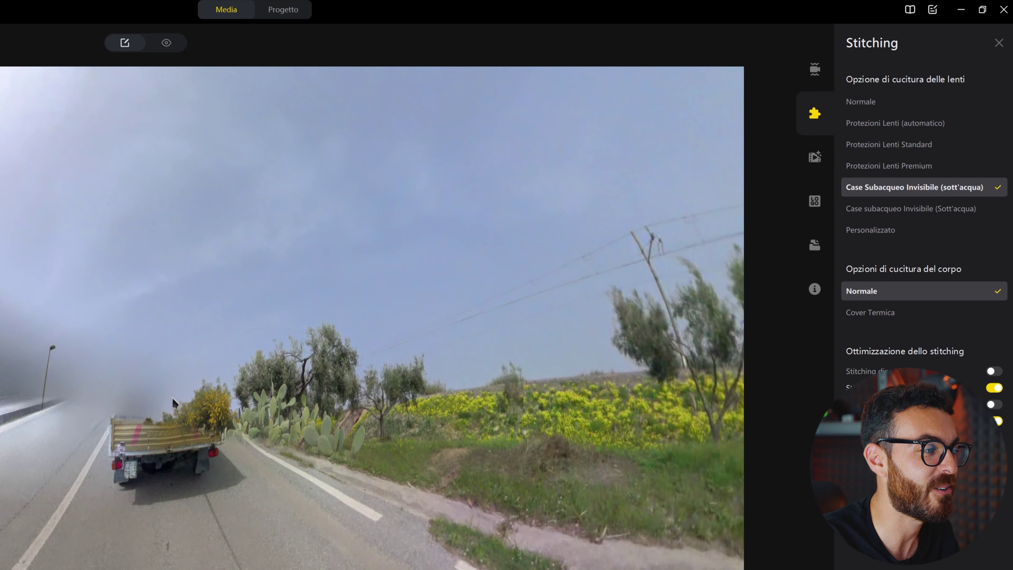
{"action": "left_click_drag", "start_coordinate": [174, 399], "coordinate": [272, 450]}
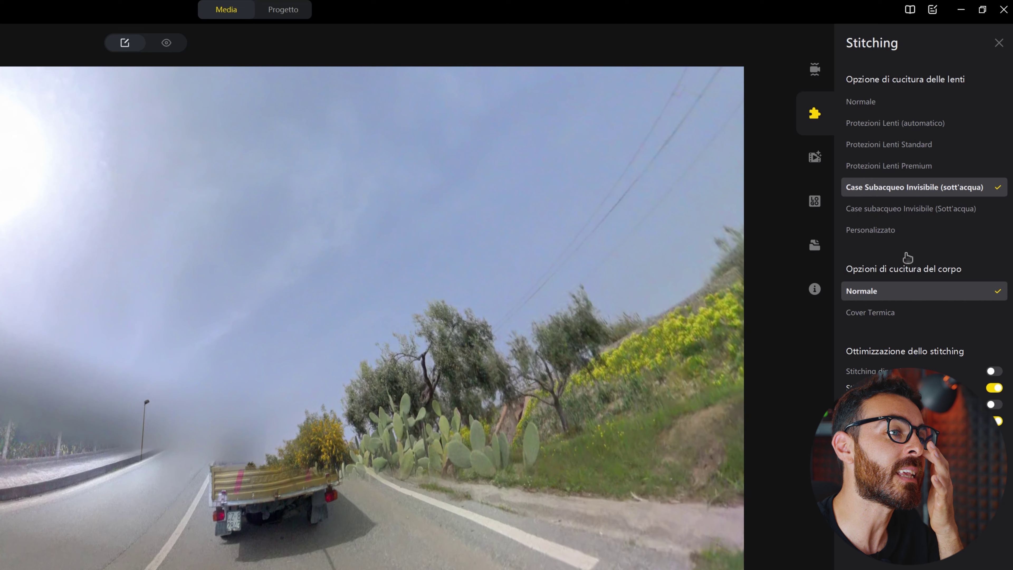
Step: Check the stitch line around the truck with Protezioni Lenti (automatico), and set the lens stitching option to Normale
{"action": "left_click_drag", "start_coordinate": [413, 405], "coordinate": [381, 405]}
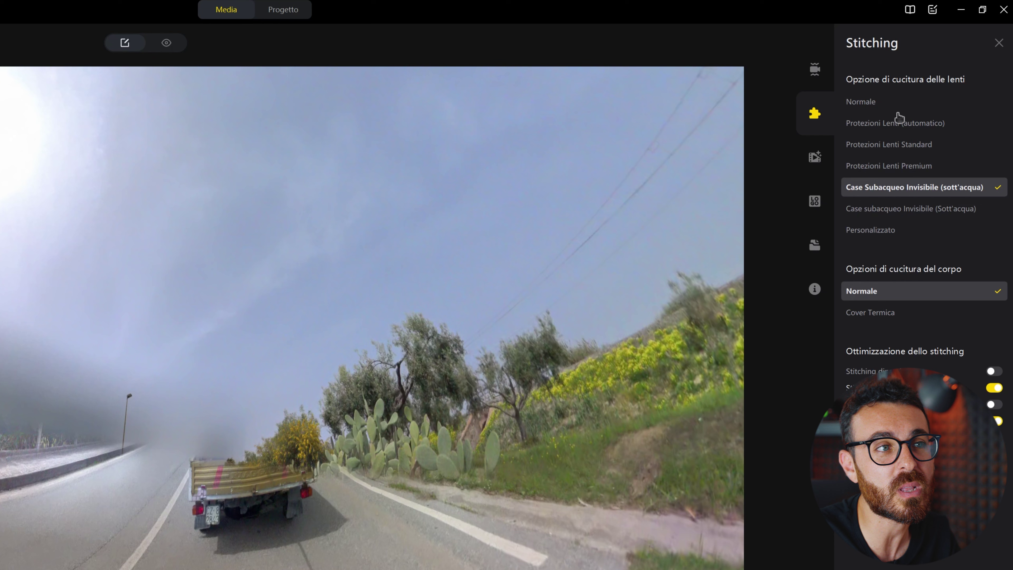
{"action": "left_click", "coordinate": [896, 127]}
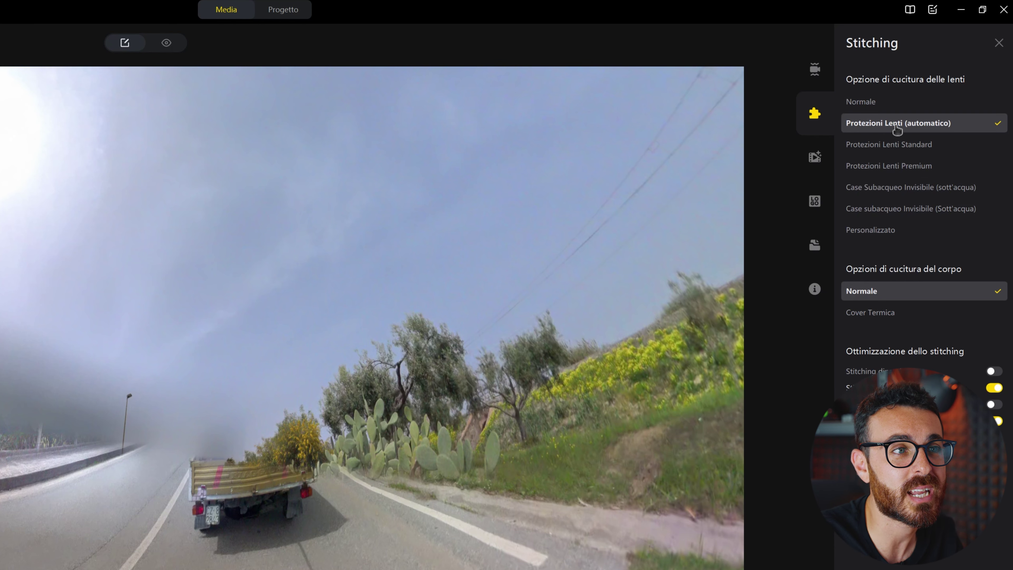
{"action": "left_click_drag", "start_coordinate": [259, 460], "coordinate": [288, 486]}
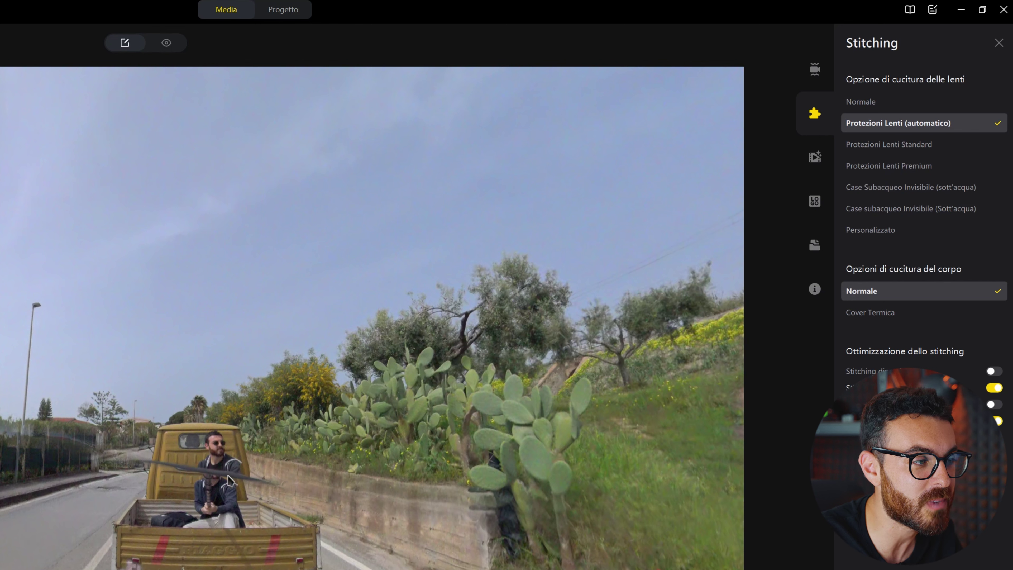
{"action": "left_click", "coordinate": [871, 103]}
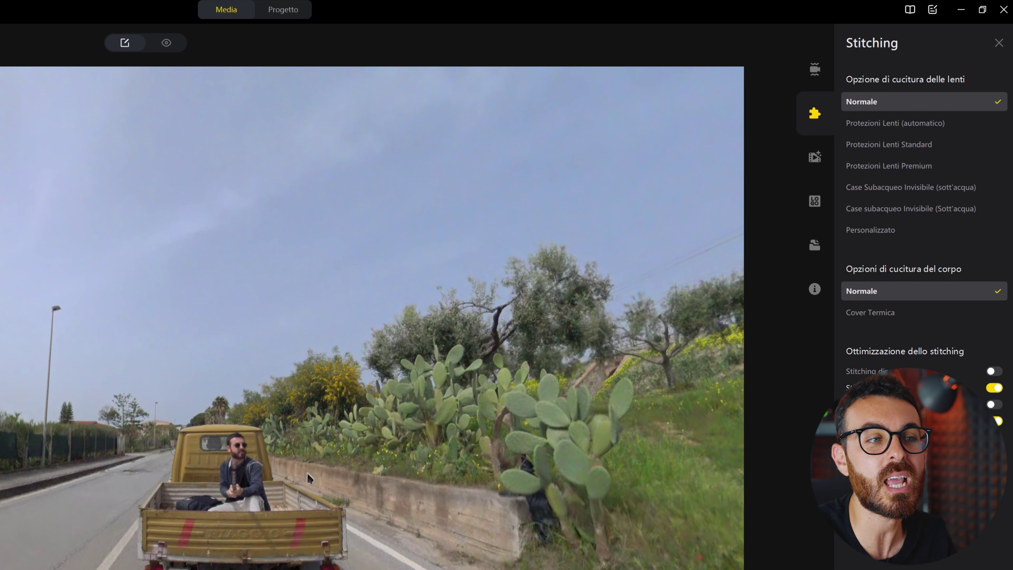
Step: Compare the Cover Termica body stitching option with Normale on the truck video, and leave the option at Normale
{"action": "left_click", "coordinate": [863, 317]}
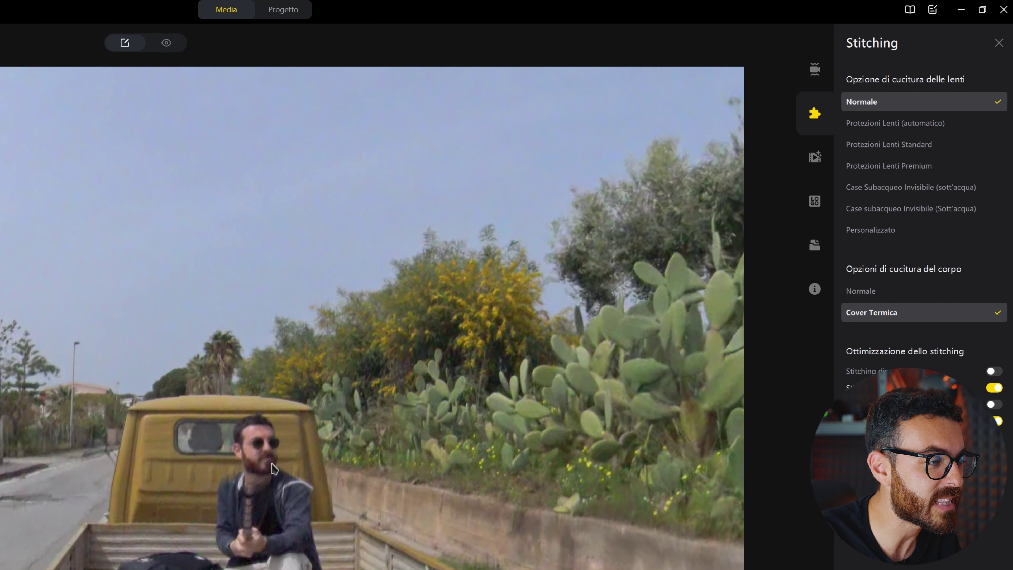
{"action": "left_click", "coordinate": [862, 291]}
{"action": "left_click", "coordinate": [879, 313]}
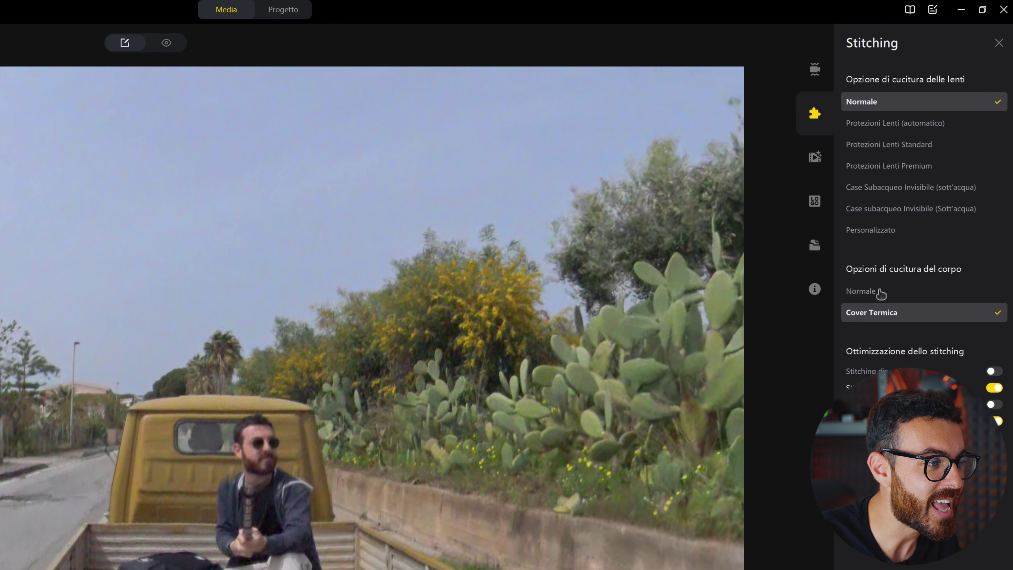
{"action": "left_click", "coordinate": [881, 298]}
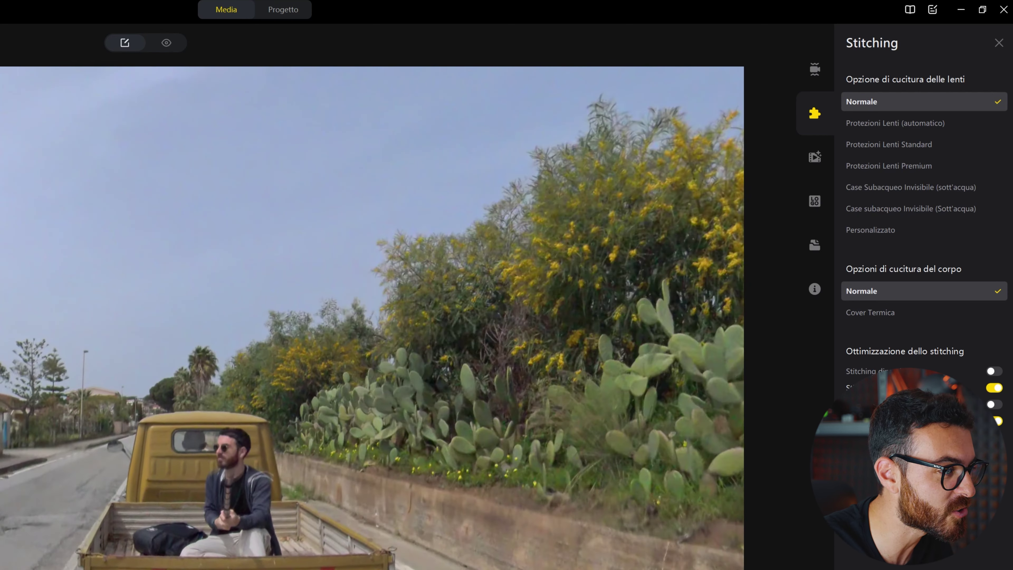
{"action": "left_click", "coordinate": [907, 316]}
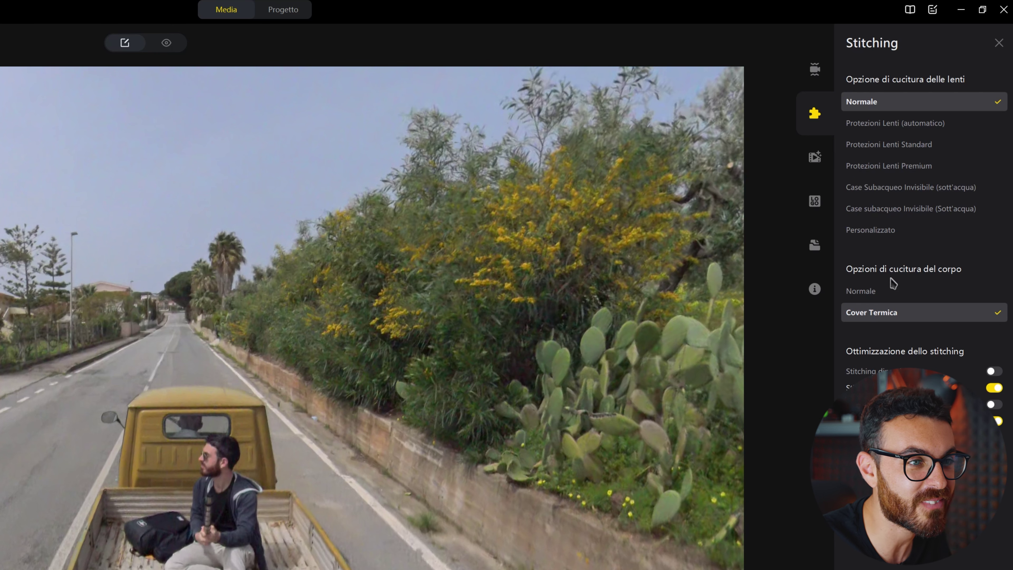
{"action": "left_click", "coordinate": [888, 292]}
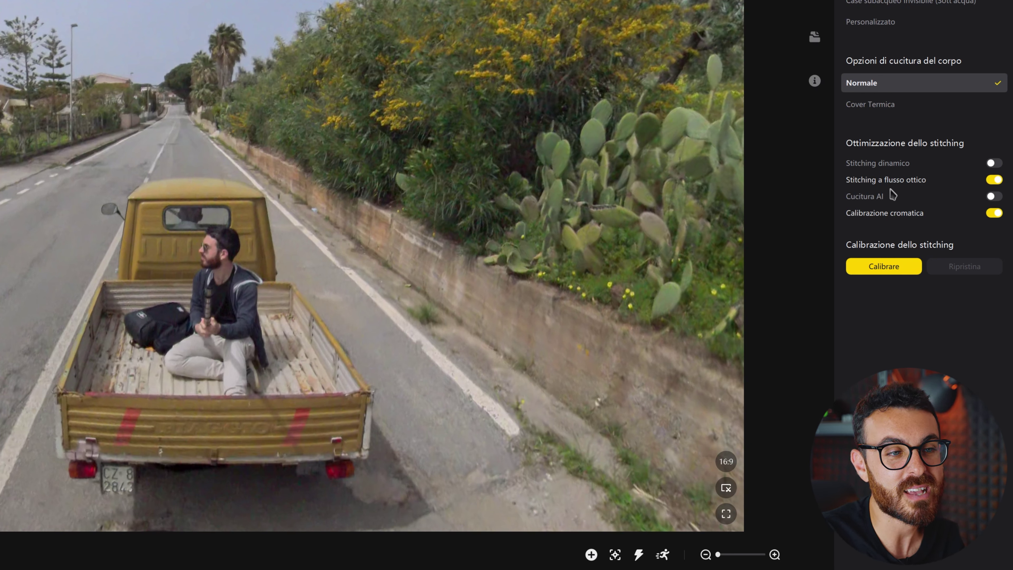
Step: Try the Cucitura AI and Stitching dinamico optimizations on the truck video, and return to Stitching a flusso ottico
{"action": "left_click", "coordinate": [996, 201]}
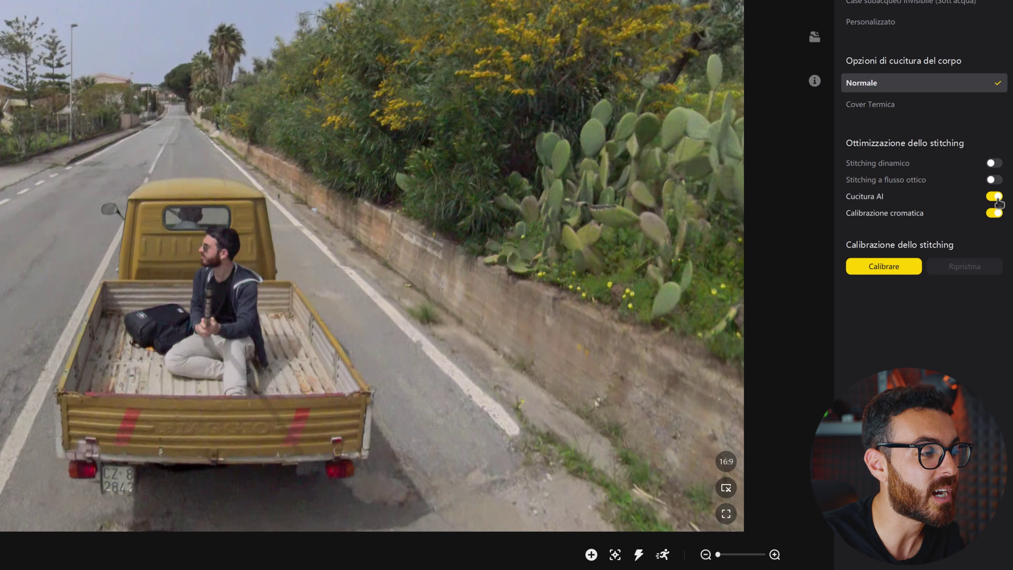
{"action": "left_click", "coordinate": [997, 197]}
{"action": "left_click", "coordinate": [997, 202]}
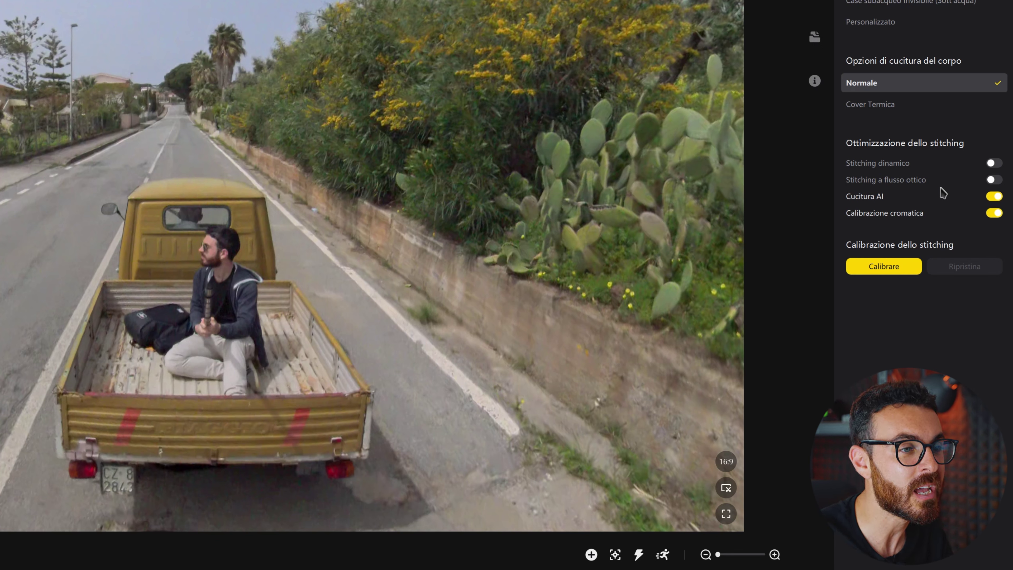
{"action": "left_click", "coordinate": [989, 165]}
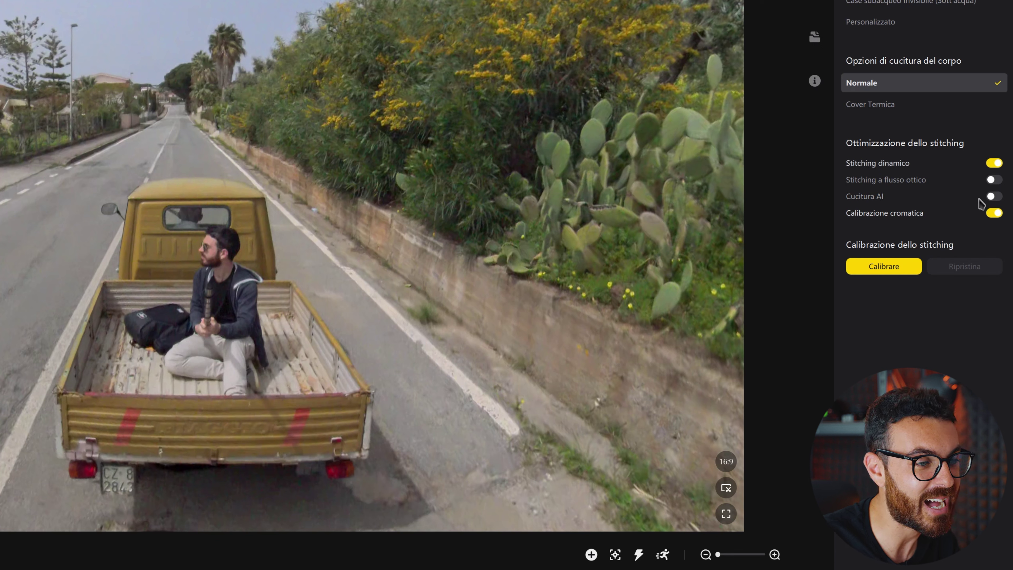
{"action": "left_click", "coordinate": [994, 196]}
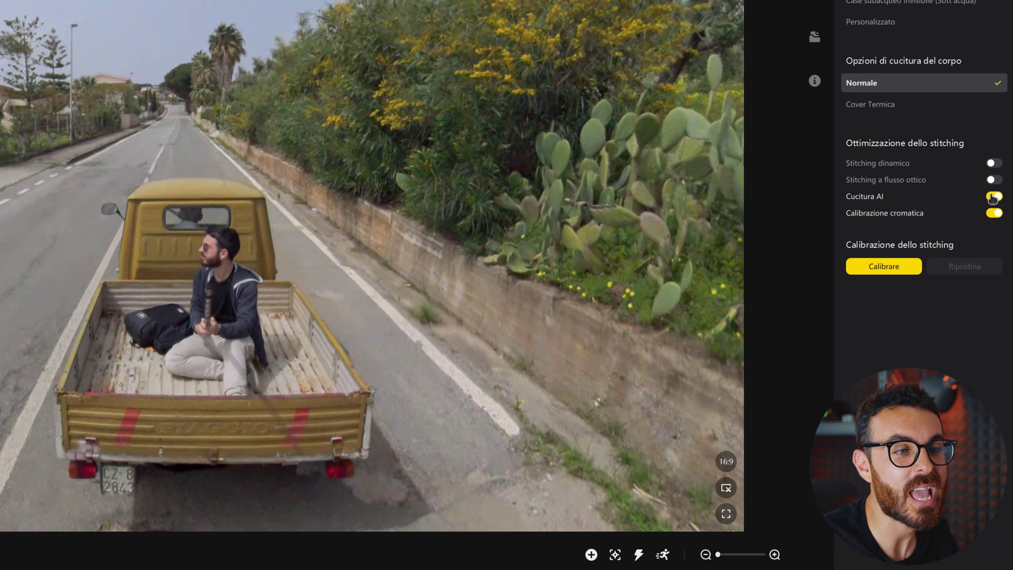
{"action": "left_click", "coordinate": [994, 180]}
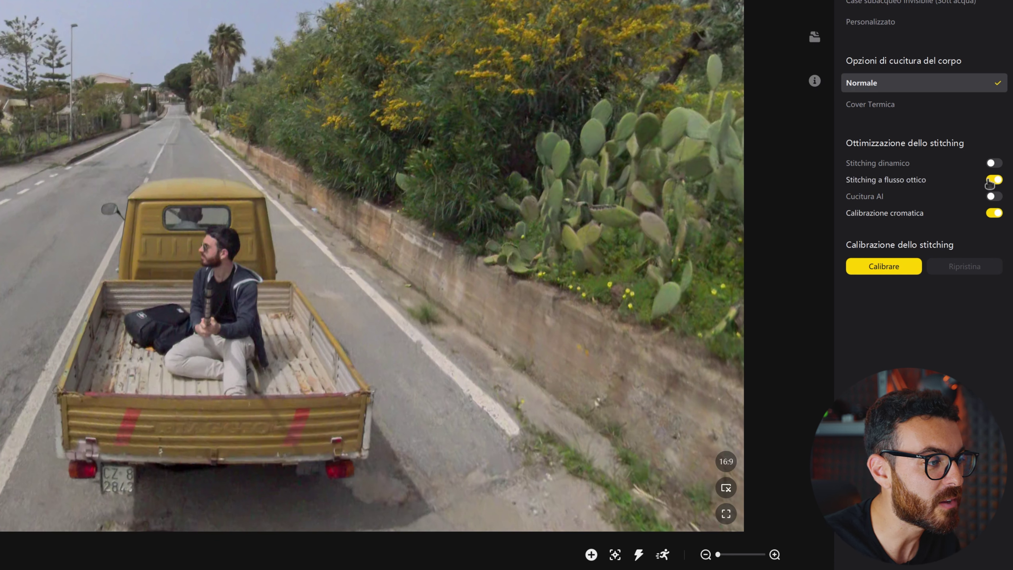
Step: Compare Stitching dinamico with Cucitura AI again on a different view of the truck, and re-enable Stitching a flusso ottico
{"action": "left_click", "coordinate": [993, 164]}
{"action": "left_click", "coordinate": [993, 163]}
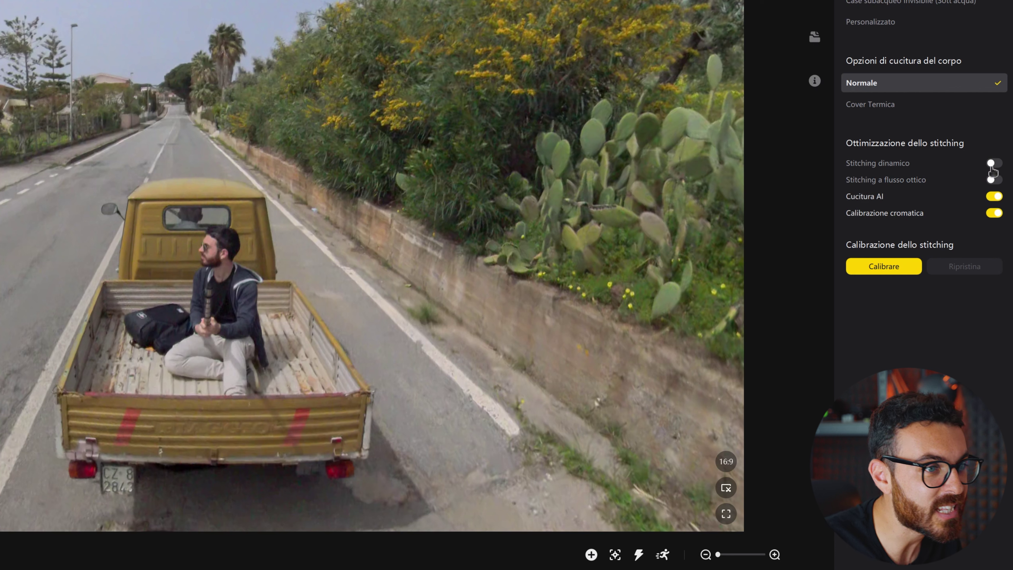
{"action": "left_click", "coordinate": [994, 164]}
{"action": "left_click", "coordinate": [994, 164]}
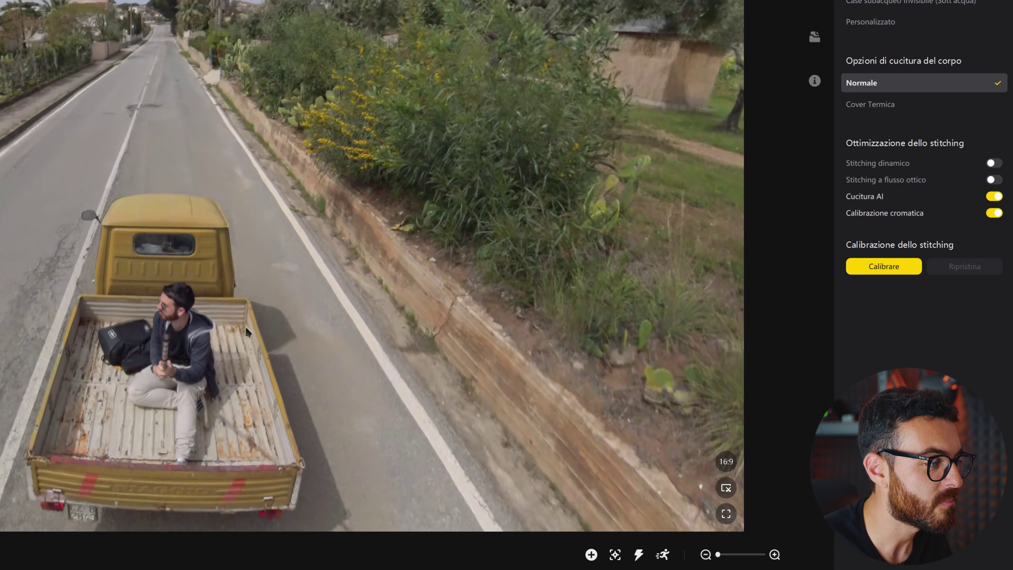
{"action": "left_click_drag", "start_coordinate": [245, 326], "coordinate": [243, 274]}
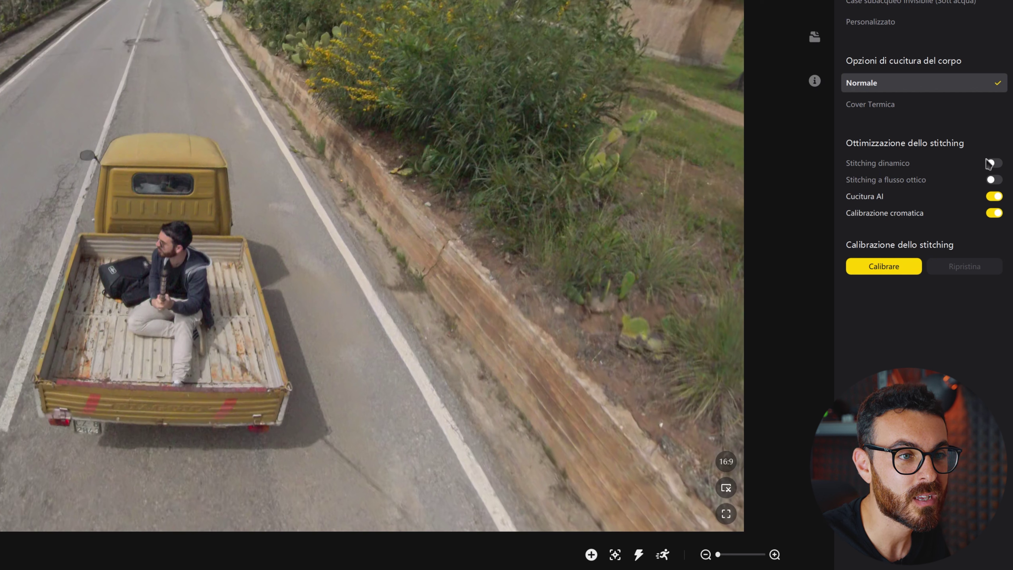
{"action": "left_click", "coordinate": [995, 164]}
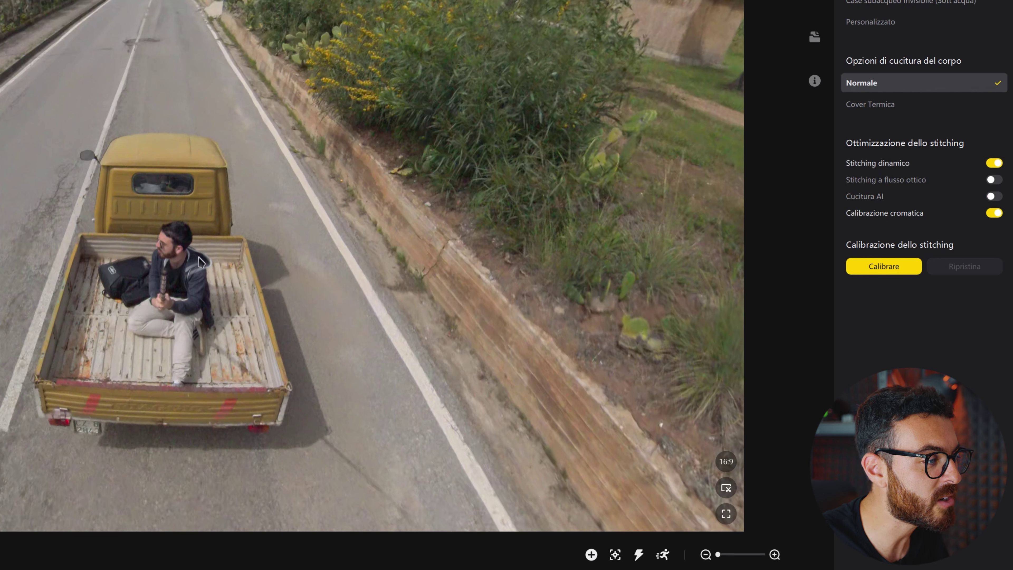
{"action": "left_click", "coordinate": [997, 196]}
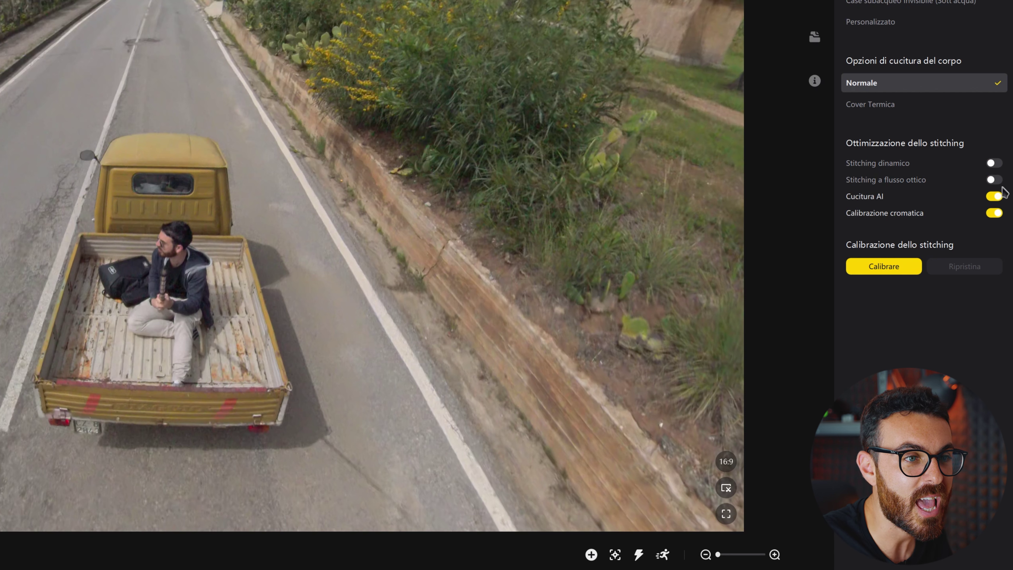
{"action": "left_click", "coordinate": [994, 180]}
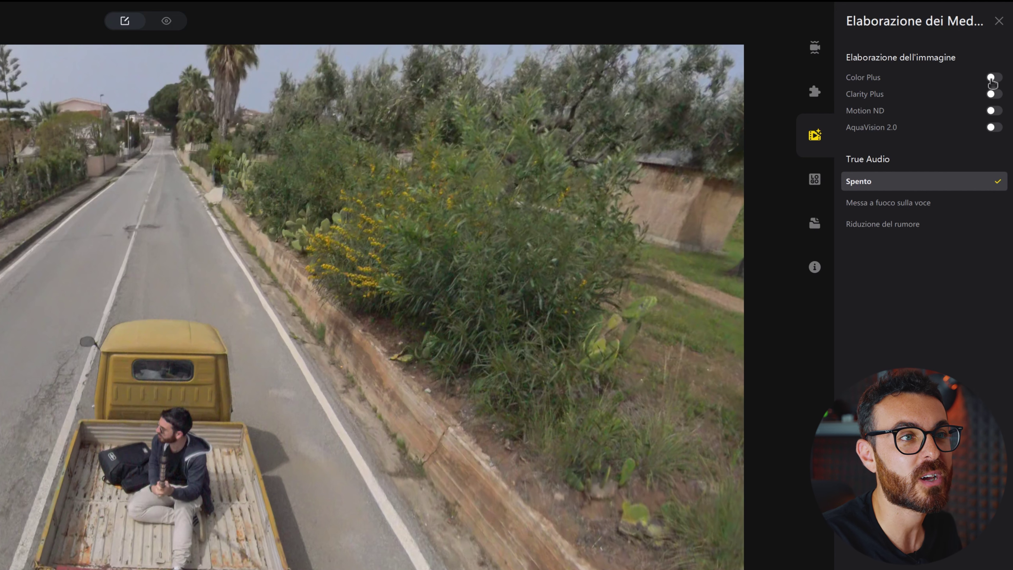
Step: Test Color Plus on the truck video at strengths 100 and 33, and turn it off again
{"action": "left_click", "coordinate": [993, 78]}
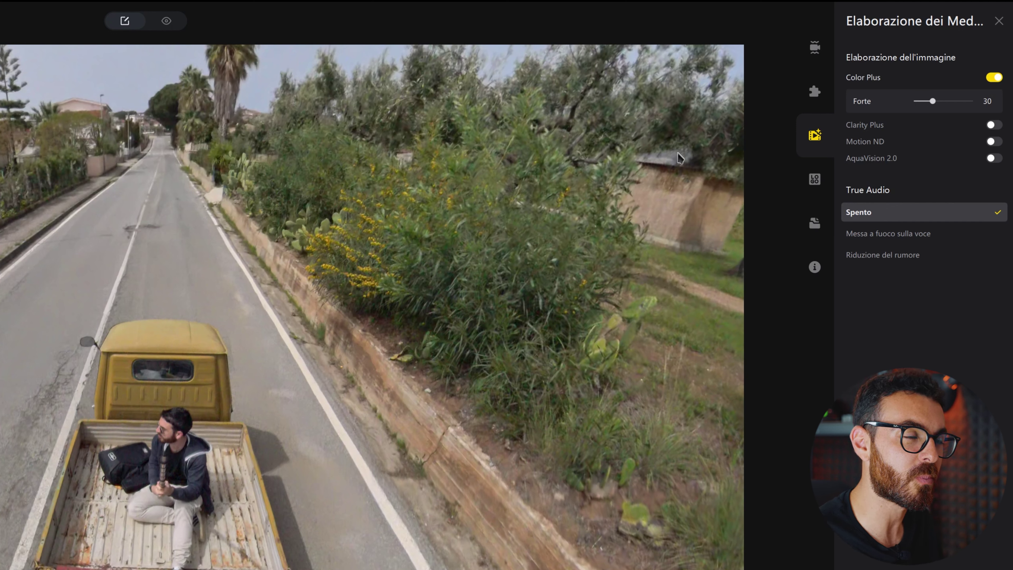
{"action": "left_click_drag", "start_coordinate": [933, 101], "coordinate": [1011, 105]}
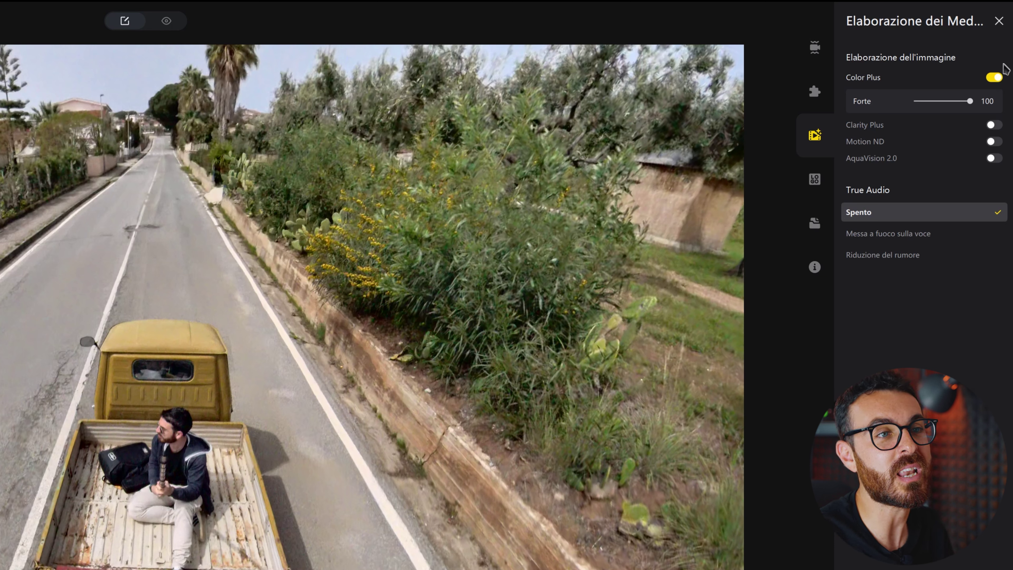
{"action": "left_click_drag", "start_coordinate": [972, 105], "coordinate": [935, 106]}
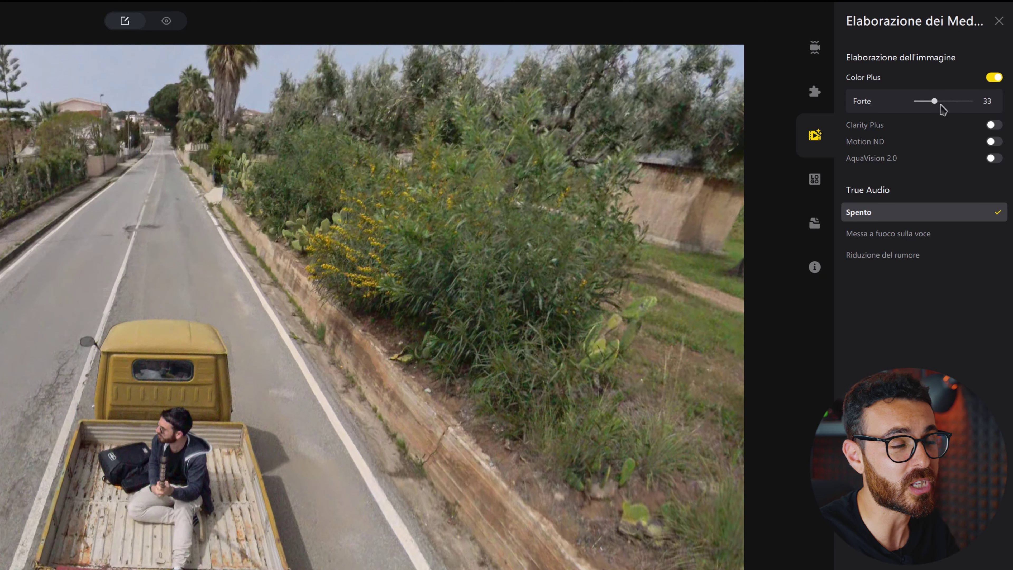
{"action": "left_click", "coordinate": [992, 78]}
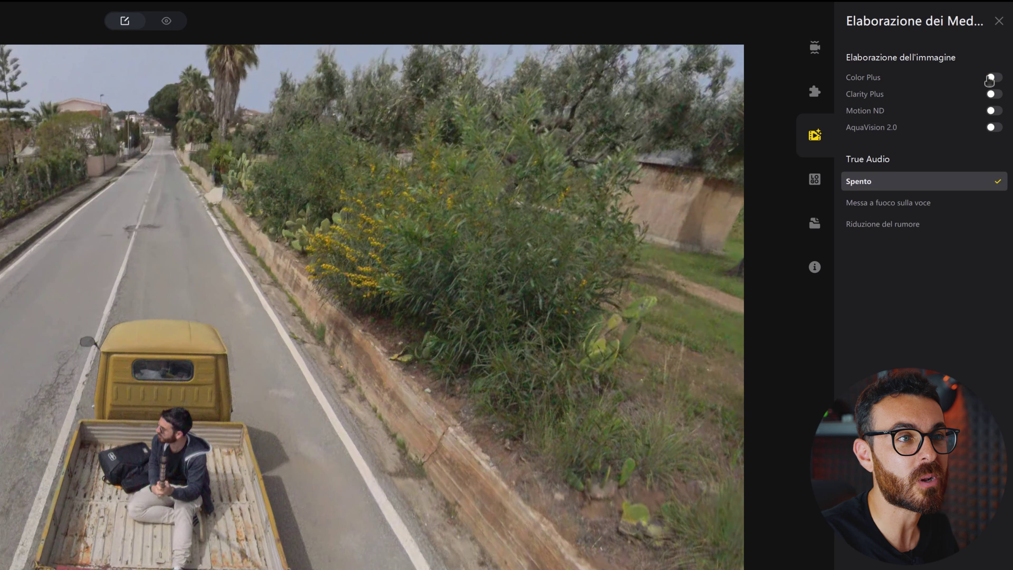
Step: Test Clarity Plus on the truck video at strengths 100 and 81, and turn it off again
{"action": "left_click", "coordinate": [994, 96]}
{"action": "left_click_drag", "start_coordinate": [933, 119], "coordinate": [971, 118]}
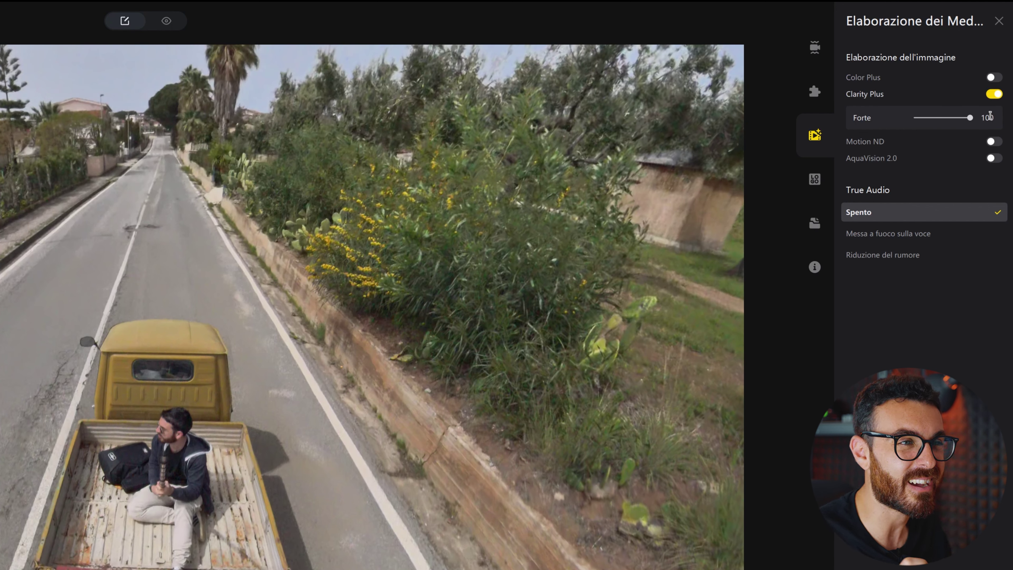
{"action": "mouse_move", "coordinate": [970, 118]}
{"action": "left_mouse_down"}
{"action": "mouse_move", "coordinate": [953, 126]}
{"action": "mouse_move", "coordinate": [962, 119]}
{"action": "left_mouse_up"}
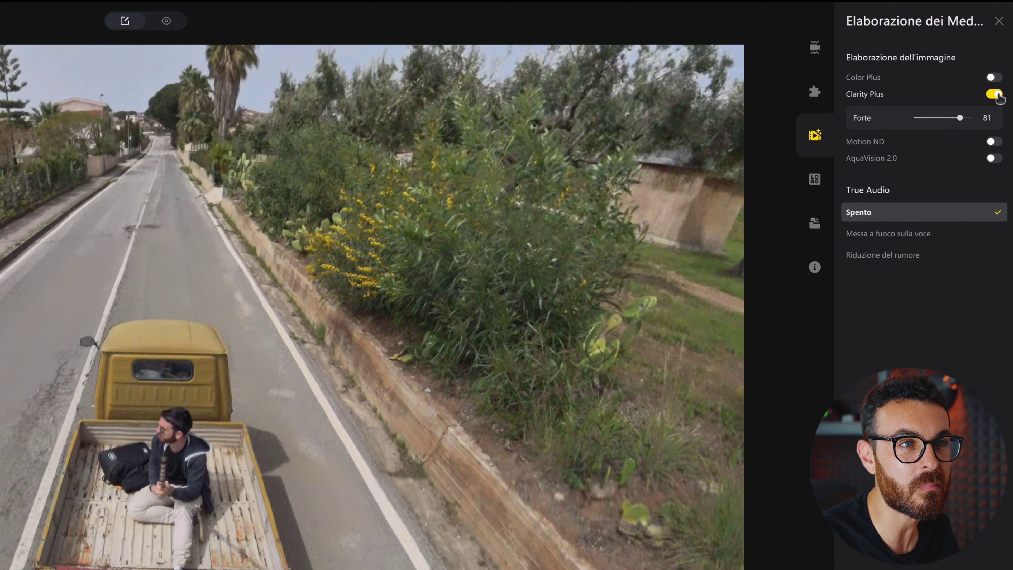
{"action": "left_click", "coordinate": [995, 96]}
Step: Enable Motion ND on the truck video and play a few seconds to review the motion blur
{"action": "left_click", "coordinate": [994, 111]}
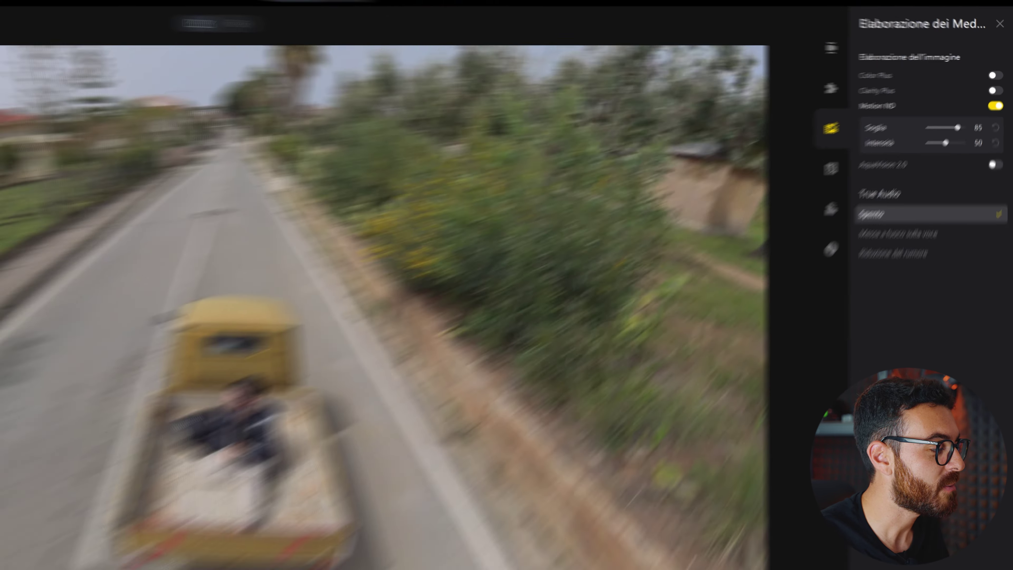
{"action": "left_click", "coordinate": [28, 511]}
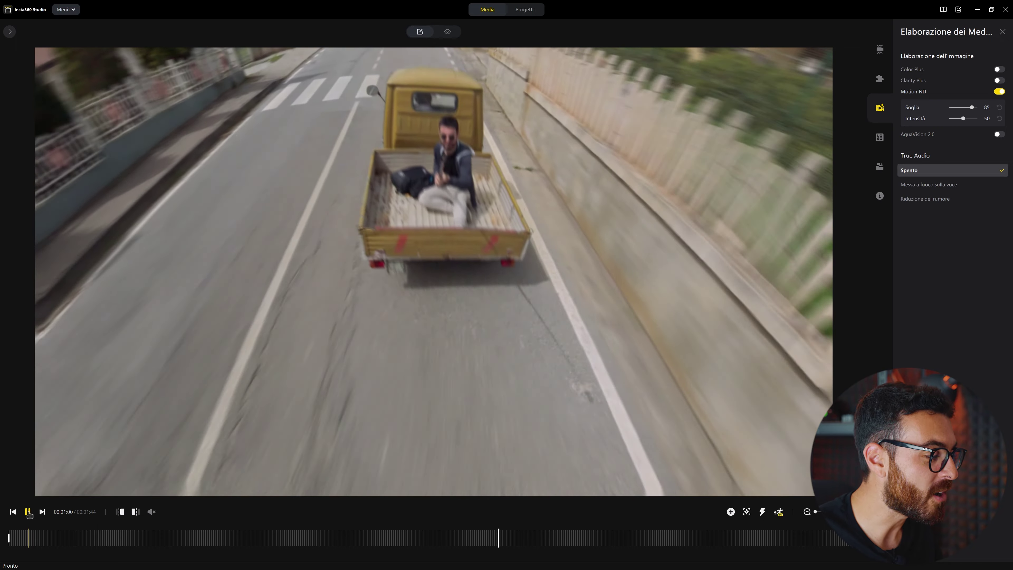
{"action": "left_click", "coordinate": [28, 511]}
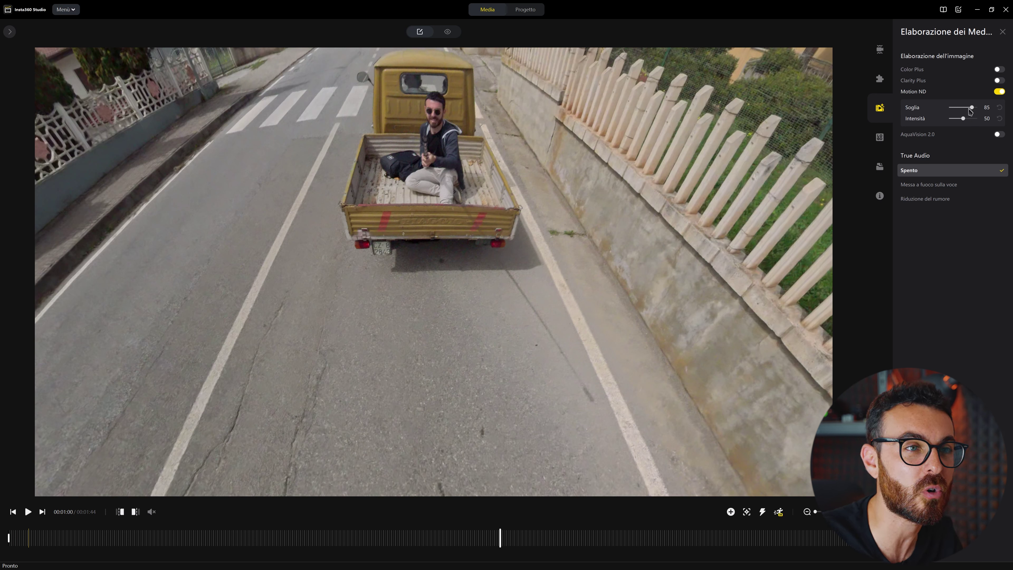
Step: Set the Motion ND threshold (Soglia) to 50 and intensity (Intensità) to 26, and review the blur during playback
{"action": "left_click_drag", "start_coordinate": [972, 107], "coordinate": [961, 119]}
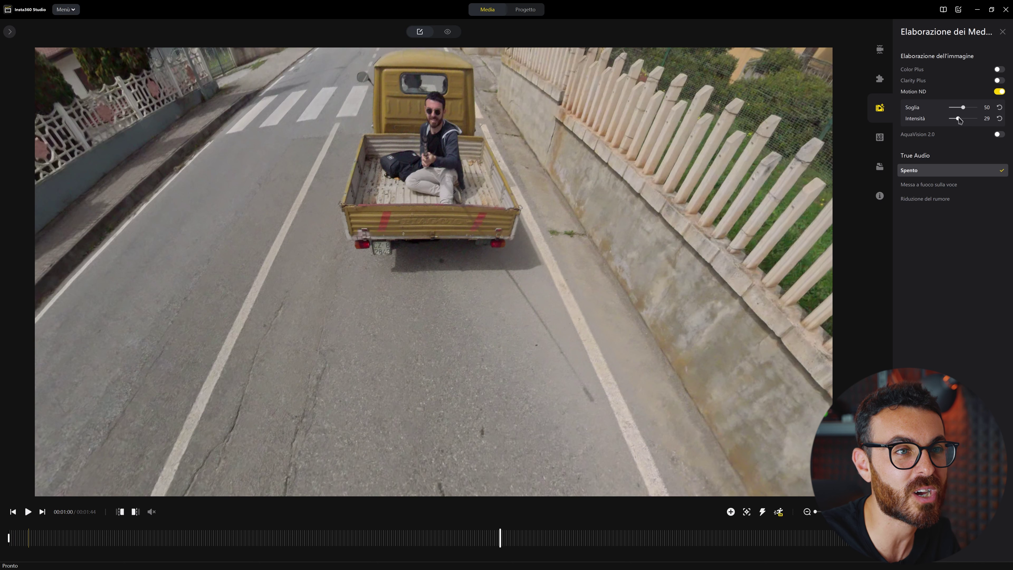
{"action": "left_click", "coordinate": [28, 511]}
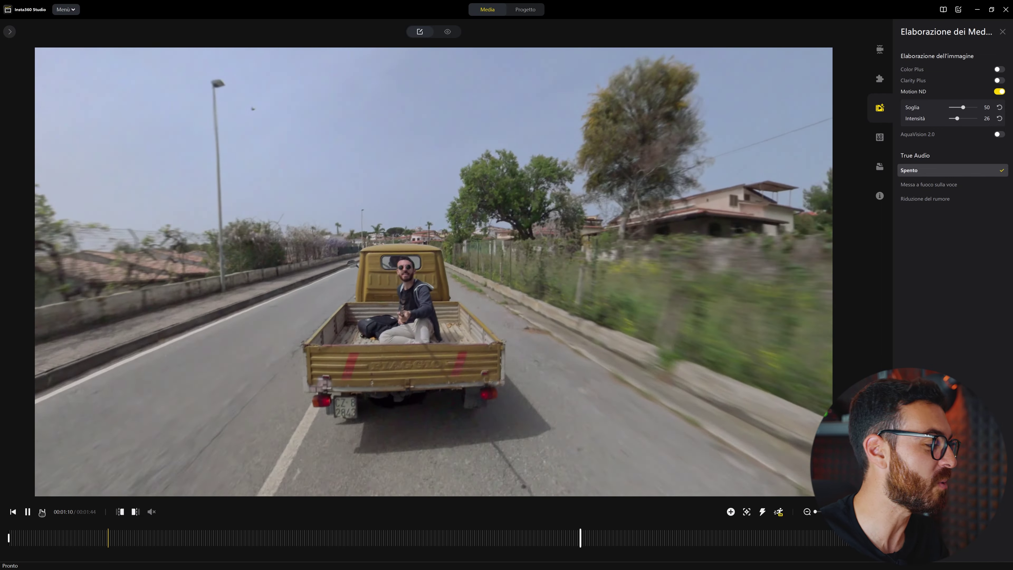
{"action": "left_click", "coordinate": [28, 512]}
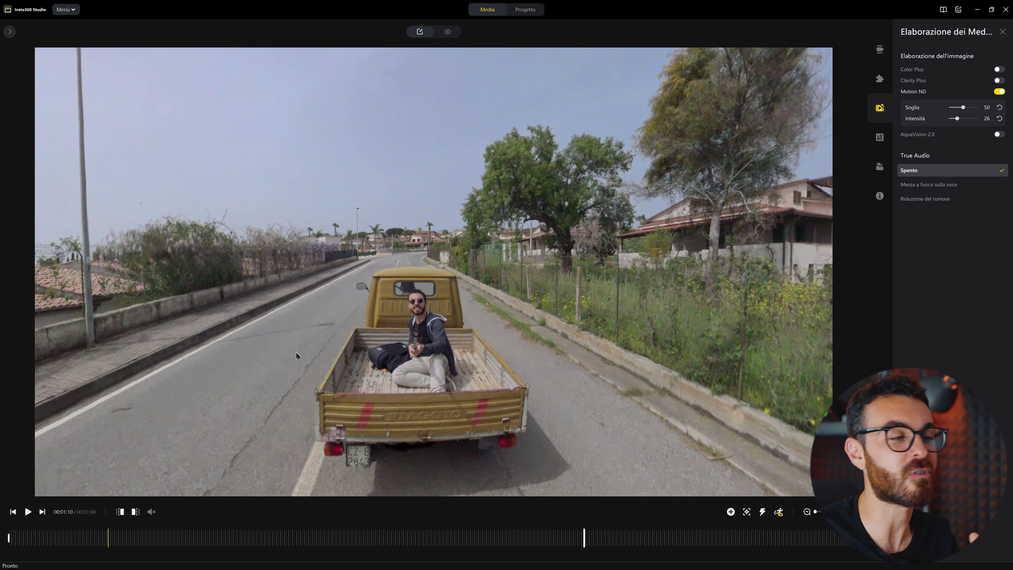
{"action": "left_click_drag", "start_coordinate": [363, 338], "coordinate": [348, 364]}
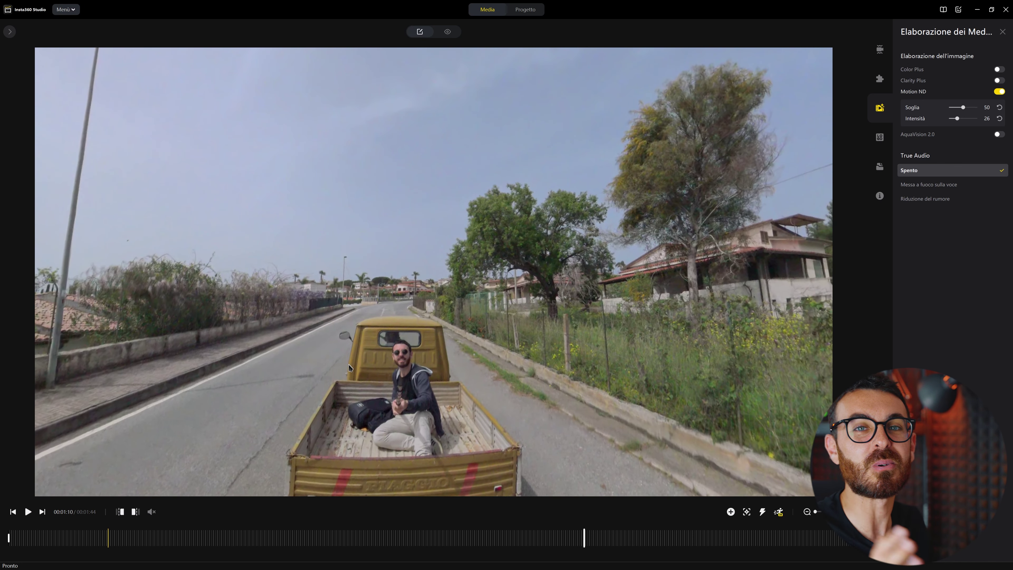
Step: Preview AquaVision 2.0 on the truck frame, turn it off again, and reopen the list of imported media
{"action": "left_click", "coordinate": [999, 136]}
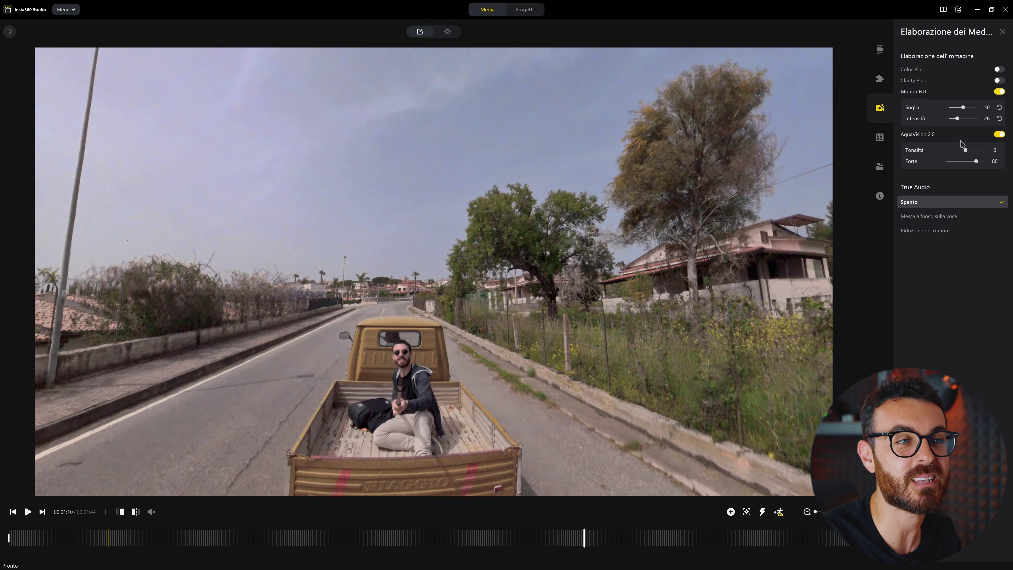
{"action": "left_click", "coordinate": [1000, 134]}
{"action": "left_click", "coordinate": [9, 32]}
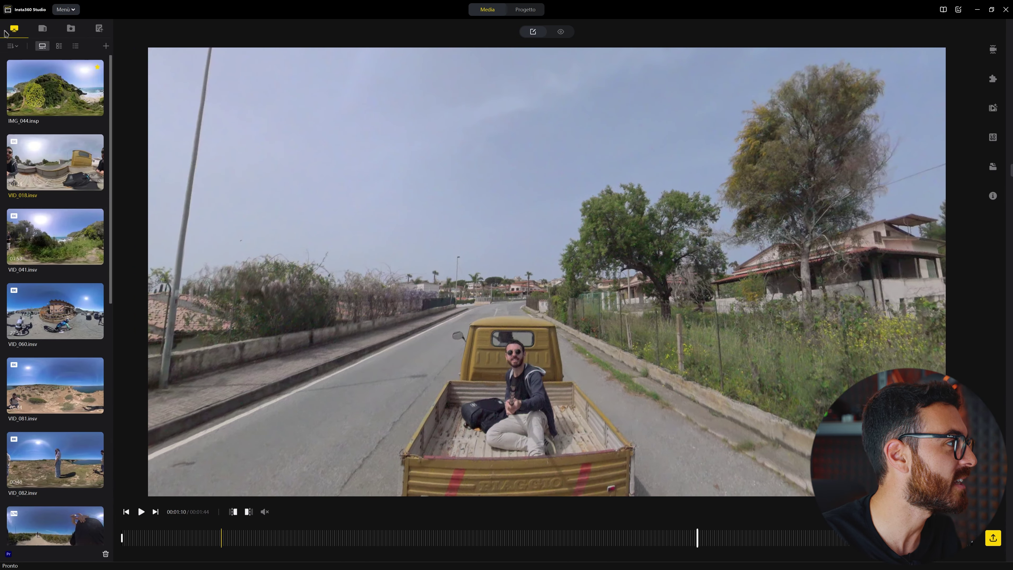
Step: Open the underwater video VID_118.insv, play a few seconds around 00:38, and pan the view to the rocky seabed
{"action": "left_click", "coordinate": [71, 254]}
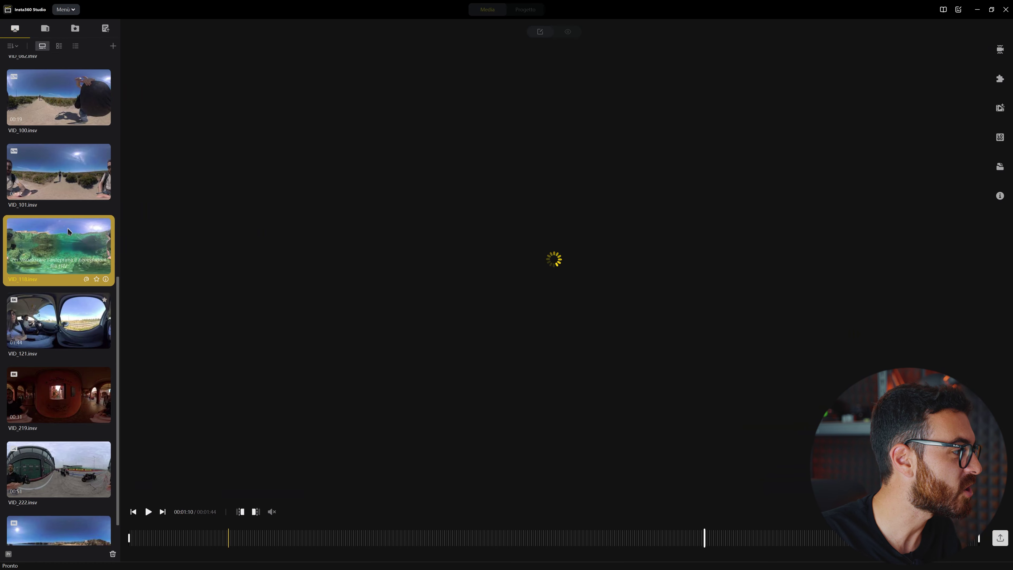
{"action": "left_click", "coordinate": [525, 537]}
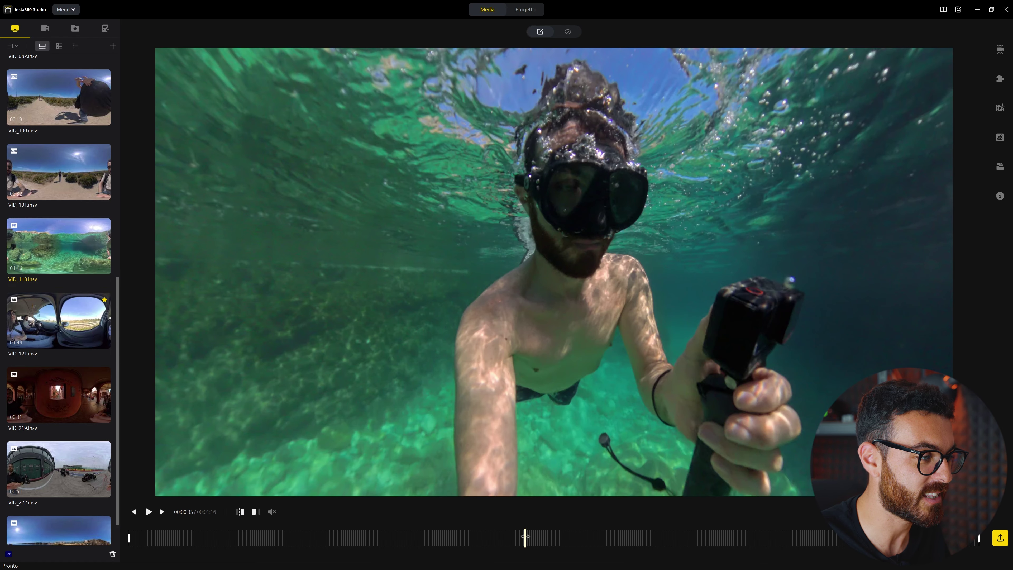
{"action": "left_click", "coordinate": [562, 540]}
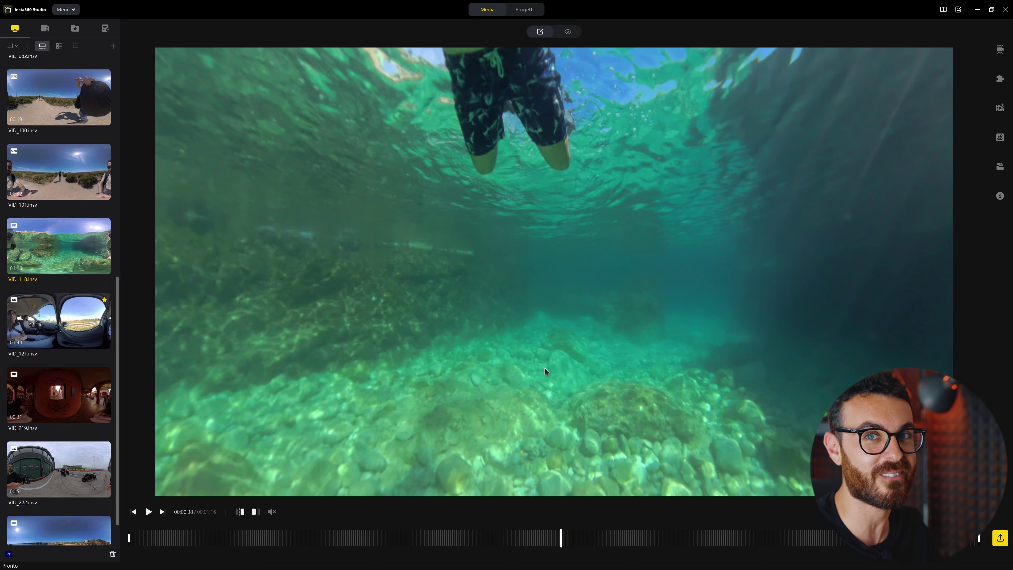
{"action": "key", "text": "space"}
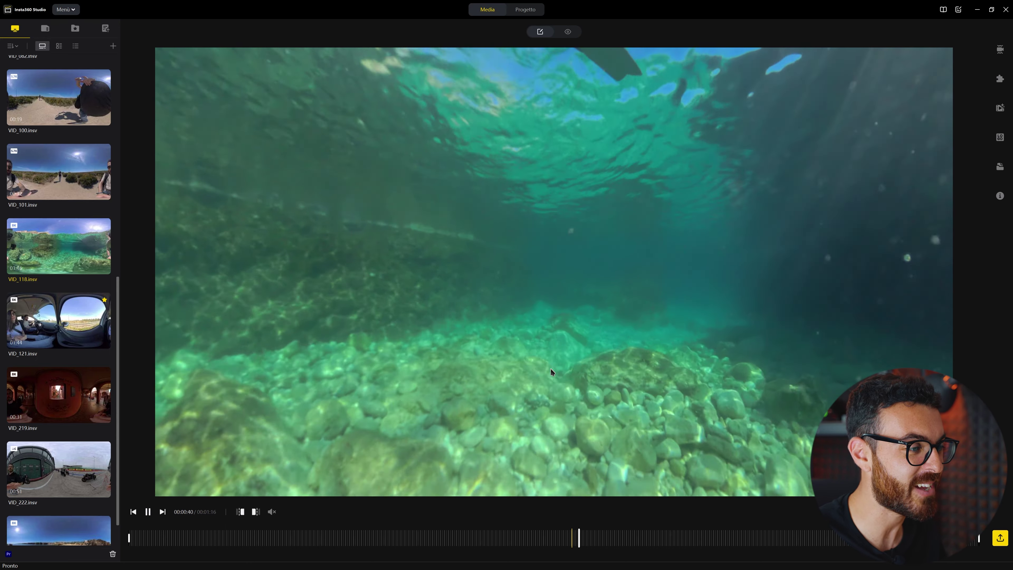
{"action": "key", "text": "space"}
{"action": "left_click_drag", "start_coordinate": [637, 330], "coordinate": [640, 308]}
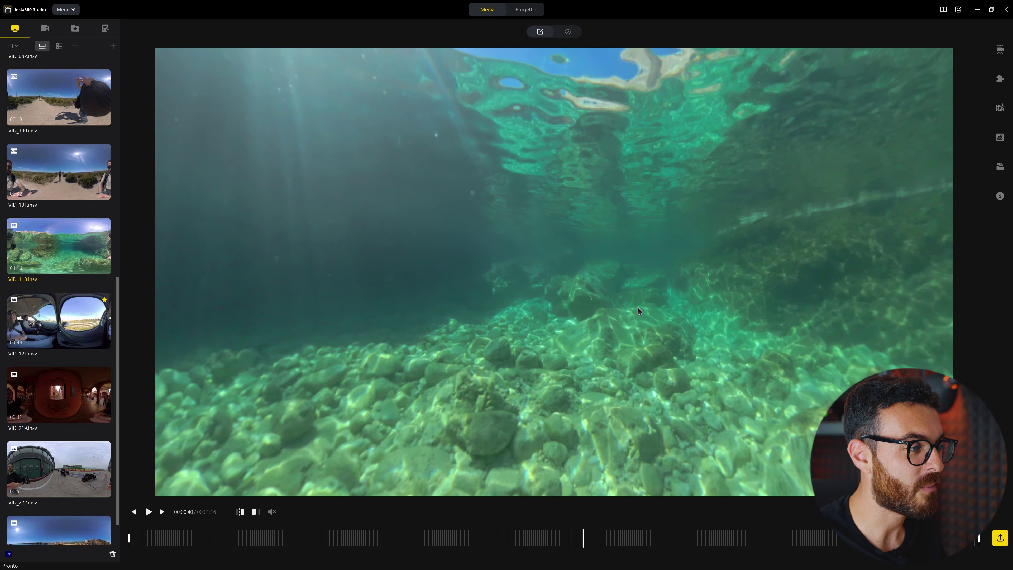
Step: Enable AquaVision 2.0 on the underwater video and compare the frame with the effect off and on
{"action": "left_click", "coordinate": [1001, 110]}
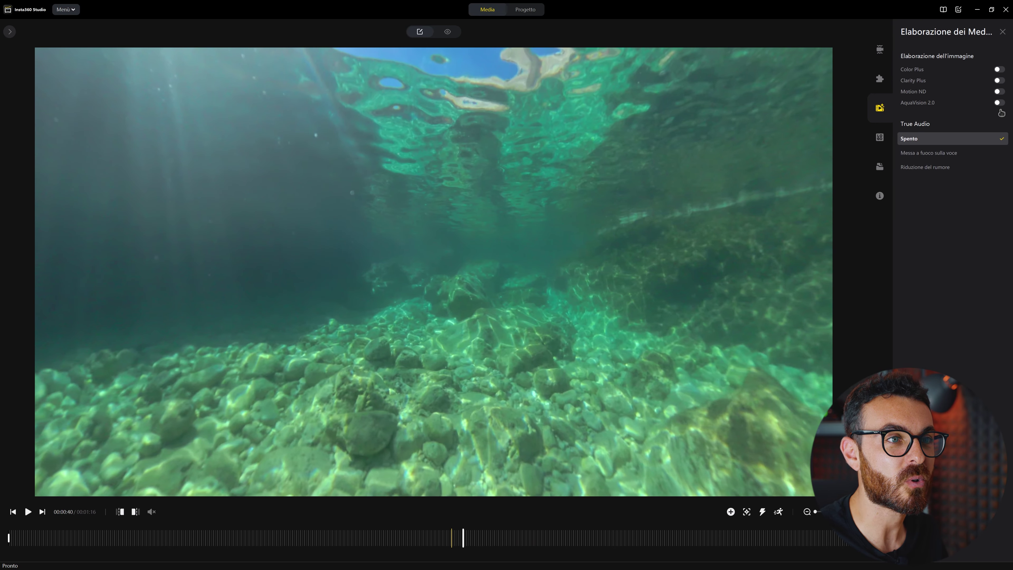
{"action": "left_click", "coordinate": [999, 103]}
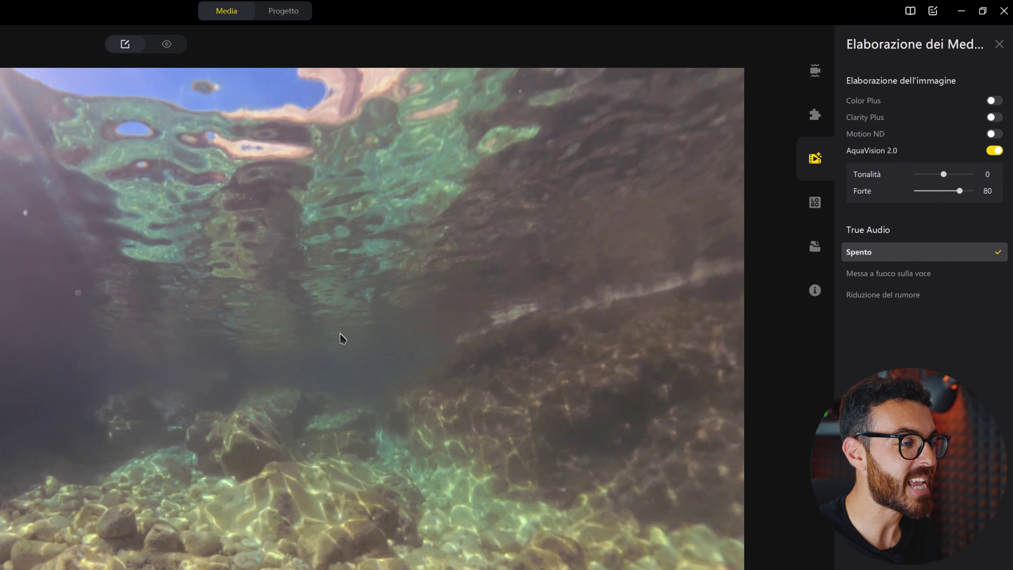
{"action": "left_click", "coordinate": [994, 152]}
{"action": "left_click", "coordinate": [994, 152]}
Step: Set the AquaVision 2.0 hue (Tonalità) to 1 and strength (Forte) to 48, comparing the frame with the effect off
{"action": "mouse_move", "coordinate": [943, 174]}
{"action": "left_mouse_down"}
{"action": "mouse_move", "coordinate": [953, 182]}
{"action": "mouse_move", "coordinate": [916, 178]}
{"action": "mouse_move", "coordinate": [946, 185]}
{"action": "mouse_move", "coordinate": [923, 195]}
{"action": "mouse_move", "coordinate": [948, 192]}
{"action": "left_mouse_up"}
{"action": "left_click", "coordinate": [995, 151]}
{"action": "left_click", "coordinate": [996, 152]}
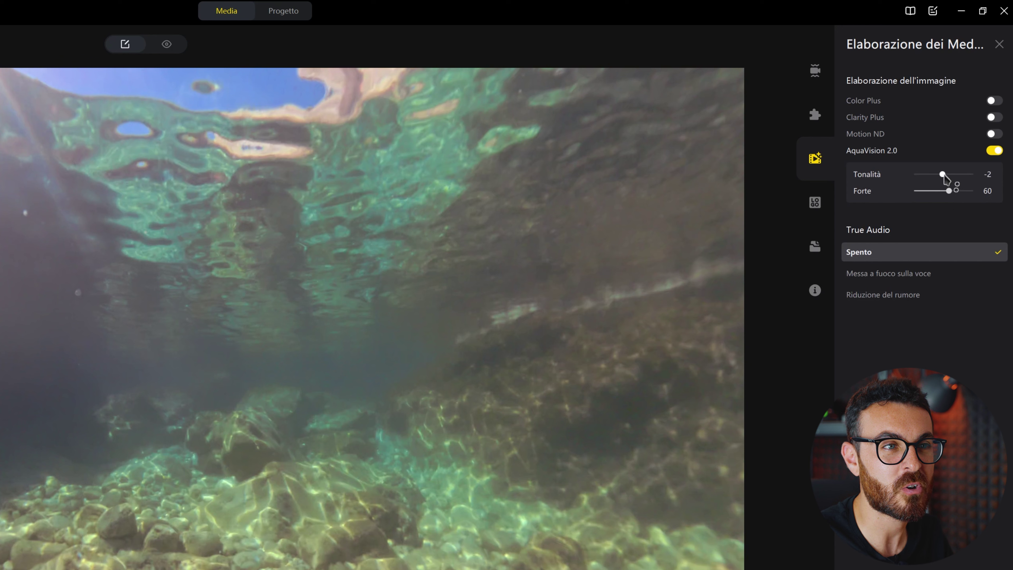
{"action": "mouse_move", "coordinate": [952, 190]}
{"action": "left_mouse_down"}
{"action": "mouse_move", "coordinate": [918, 192]}
{"action": "mouse_move", "coordinate": [936, 195]}
{"action": "left_mouse_up"}
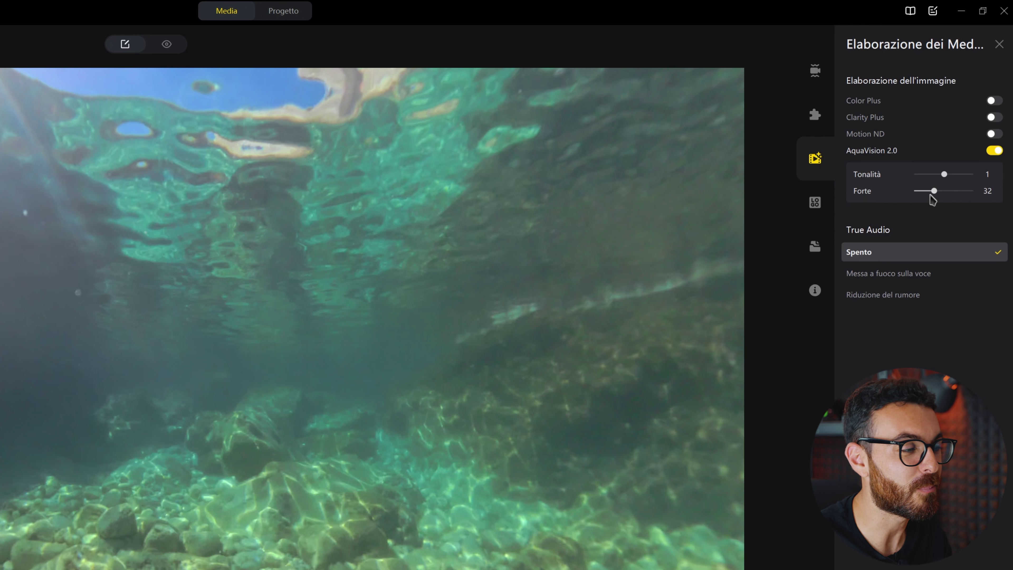
{"action": "left_click_drag", "start_coordinate": [933, 193], "coordinate": [944, 195]}
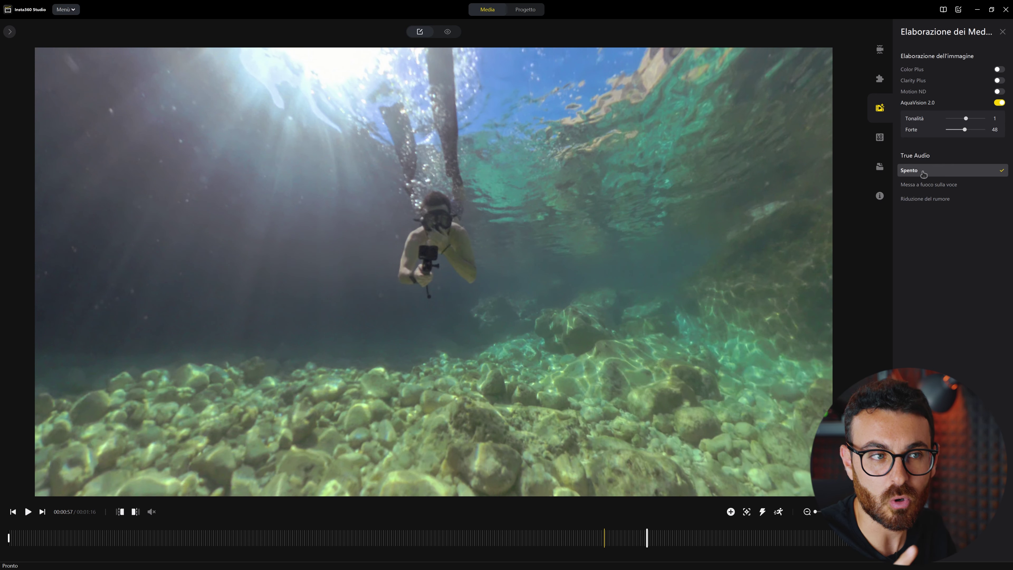
Step: Try the True Audio voice focus (Messa a fuoco sulla voce) and set the audio to noise reduction (Riduzione del rumore)
{"action": "left_click", "coordinate": [937, 203]}
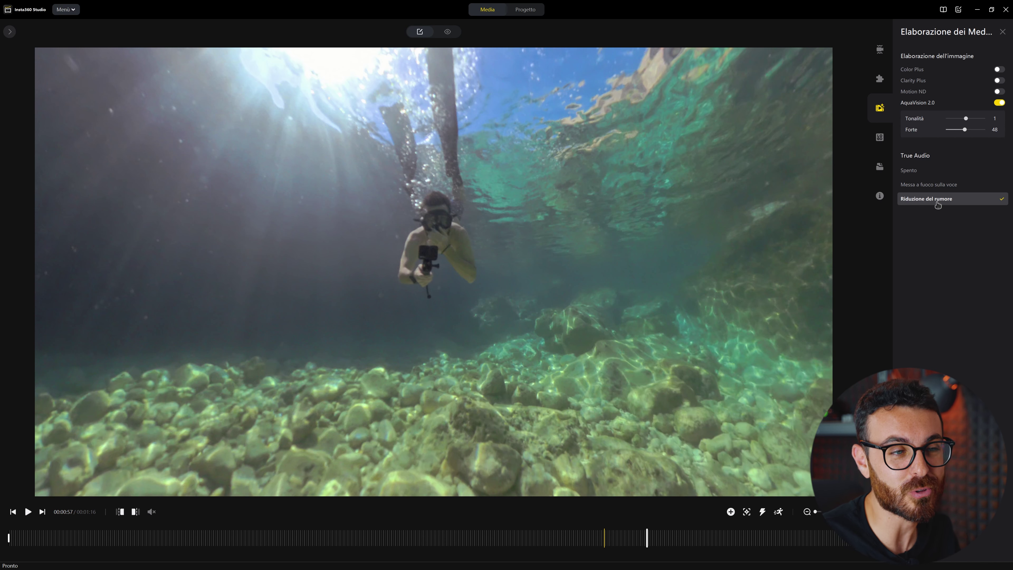
{"action": "left_click", "coordinate": [941, 185]}
{"action": "left_click", "coordinate": [933, 199]}
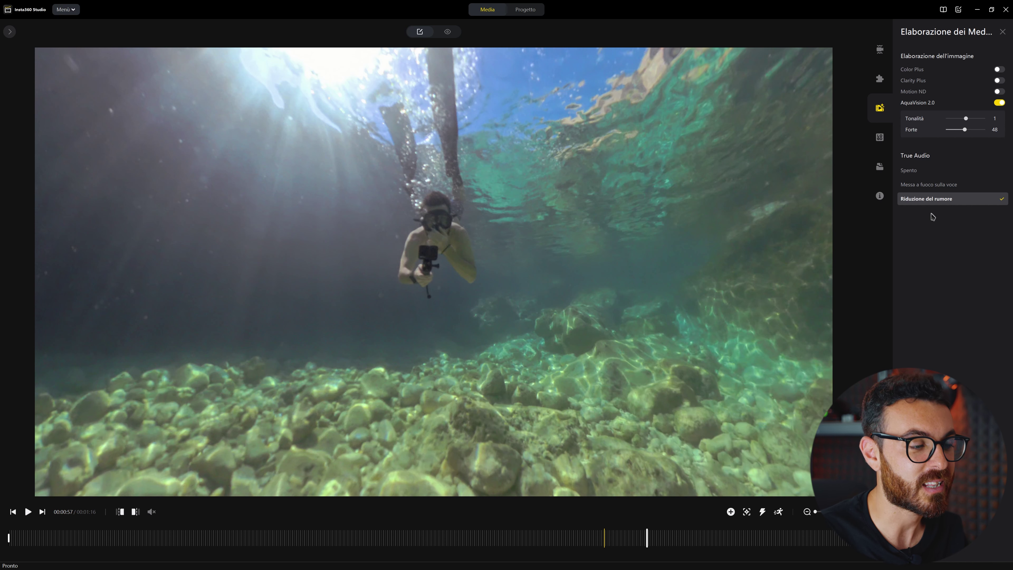
{"action": "key", "text": "Up"}
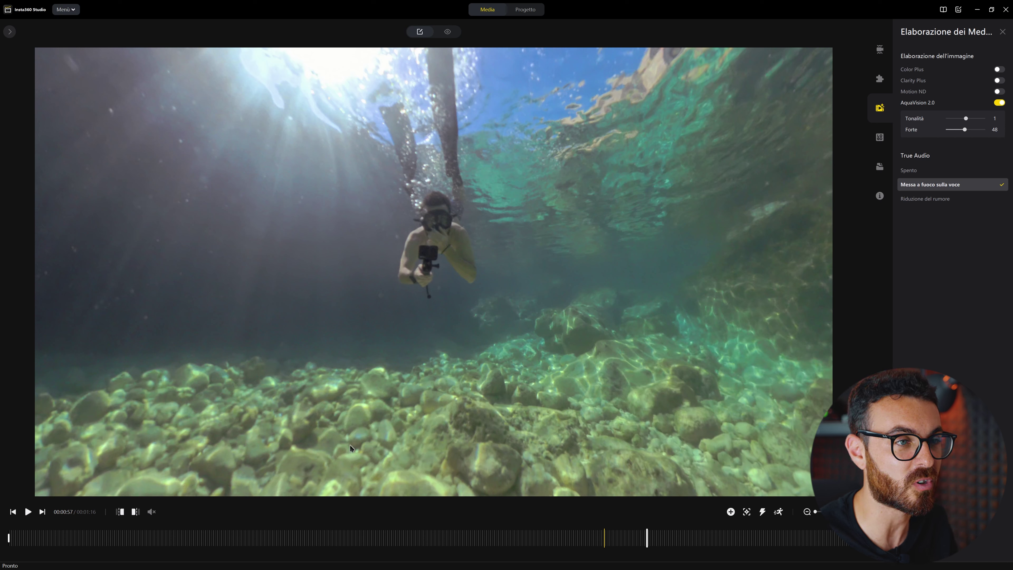
{"action": "left_click", "coordinate": [932, 200]}
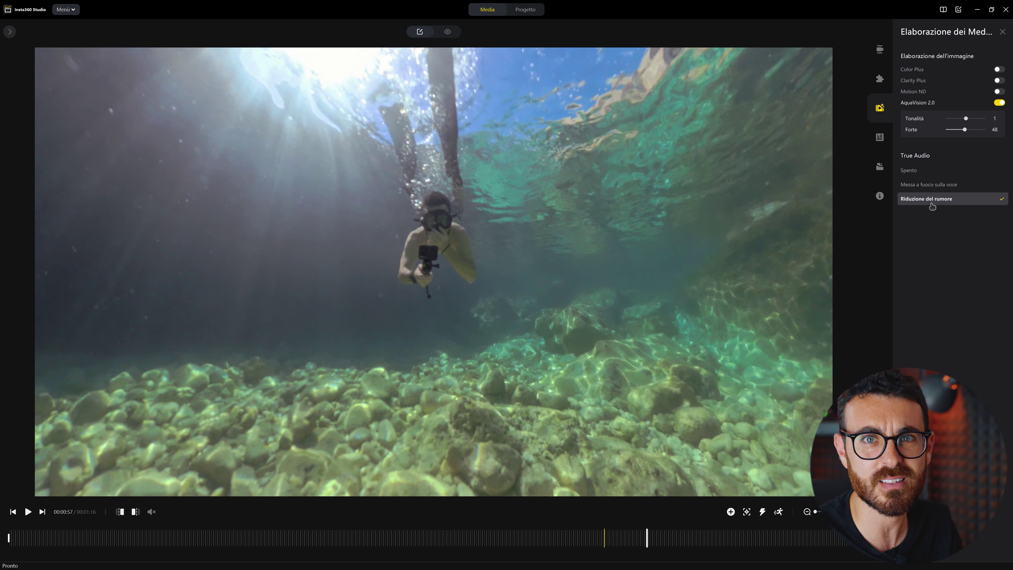
Step: Add the Stile 1 Insta360 logo to the underwater video and tilt the view down to inspect it
{"action": "left_click", "coordinate": [881, 138]}
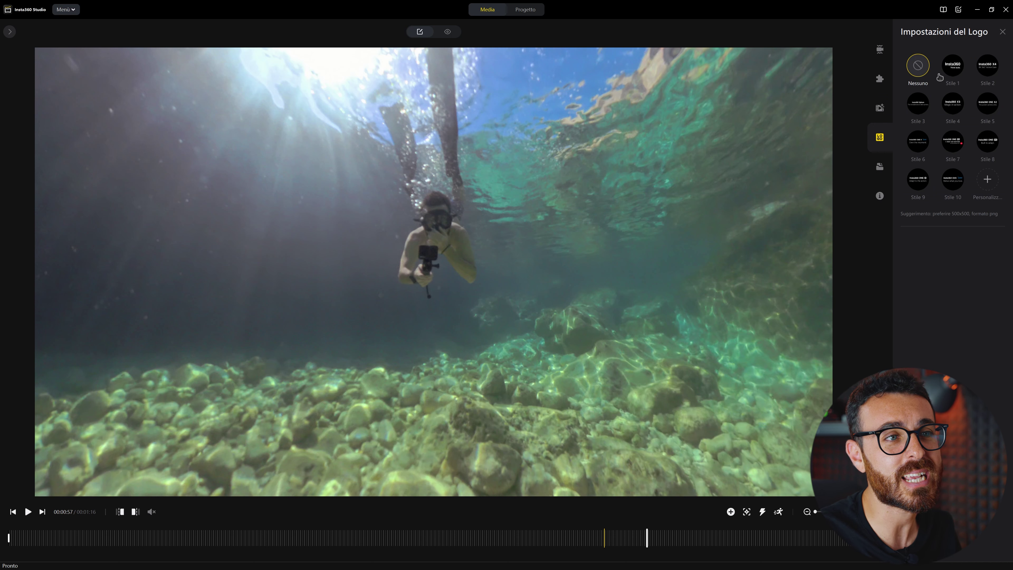
{"action": "left_click", "coordinate": [956, 74]}
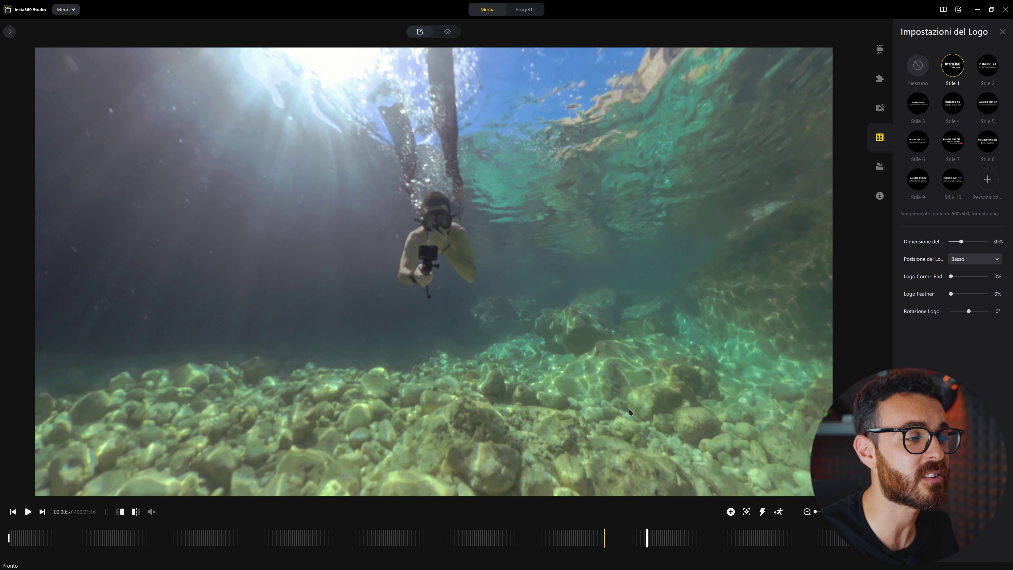
{"action": "left_click_drag", "start_coordinate": [631, 413], "coordinate": [636, 259]}
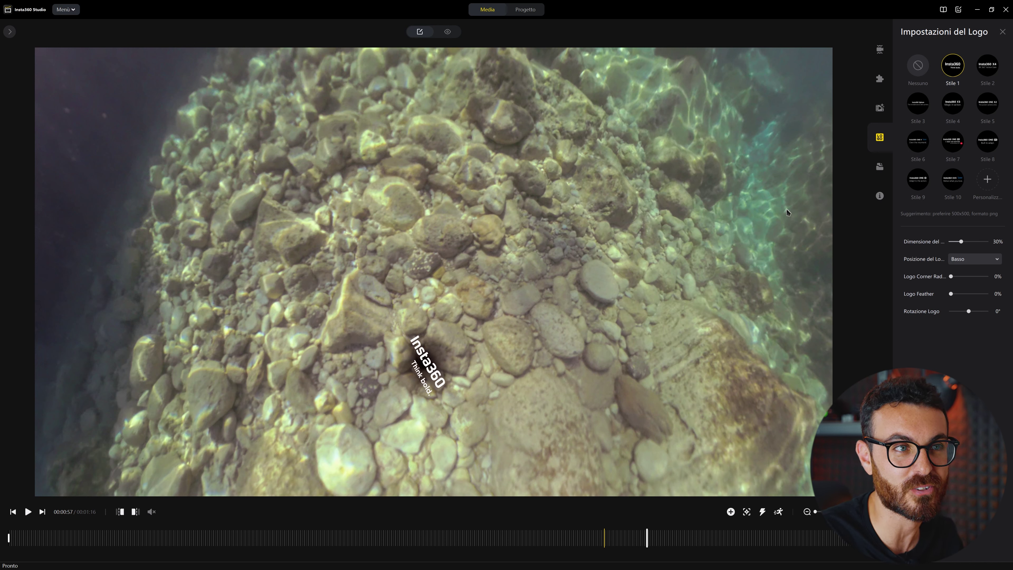
Step: Test the logo positions Alto, Sinistra and Basso on the underwater video, and remove the logo by choosing Nessuno
{"action": "left_click", "coordinate": [993, 259]}
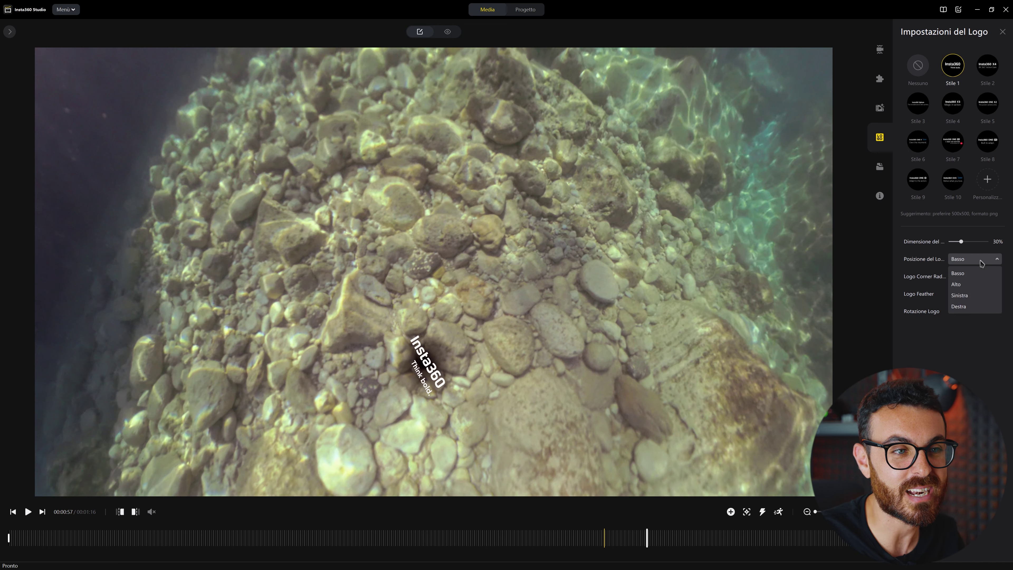
{"action": "left_click", "coordinate": [963, 287]}
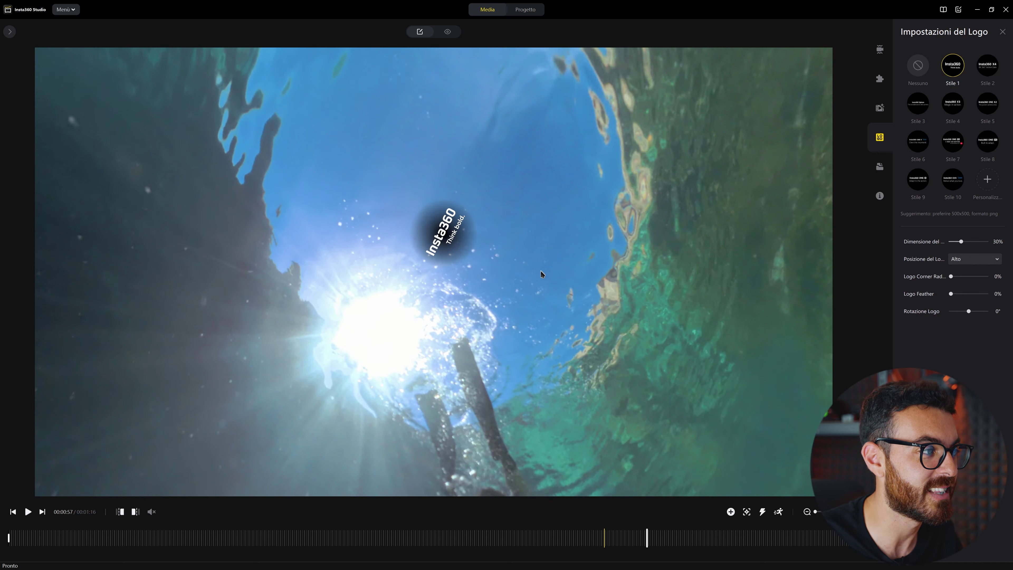
{"action": "left_click", "coordinate": [976, 259]}
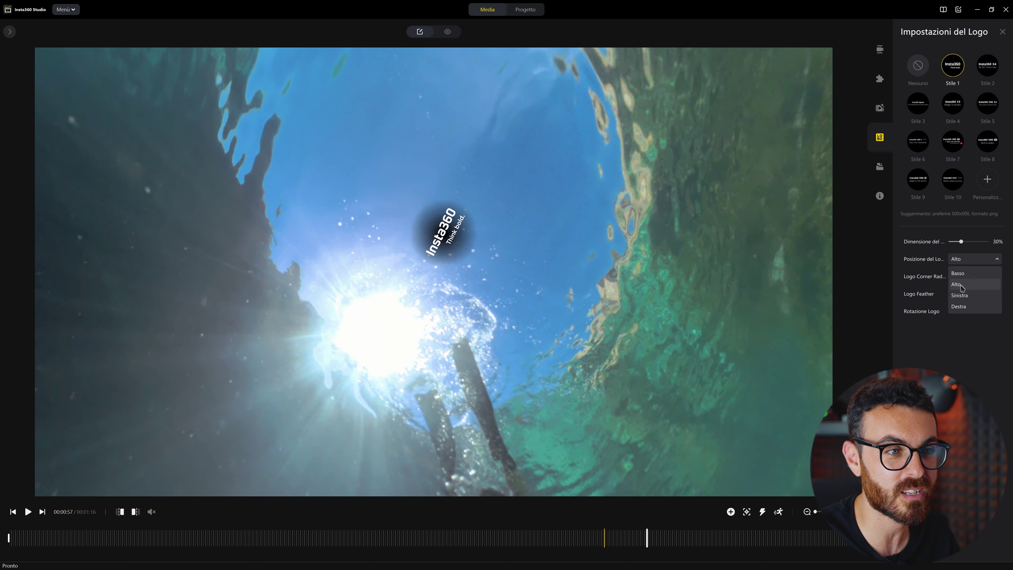
{"action": "left_click", "coordinate": [965, 296]}
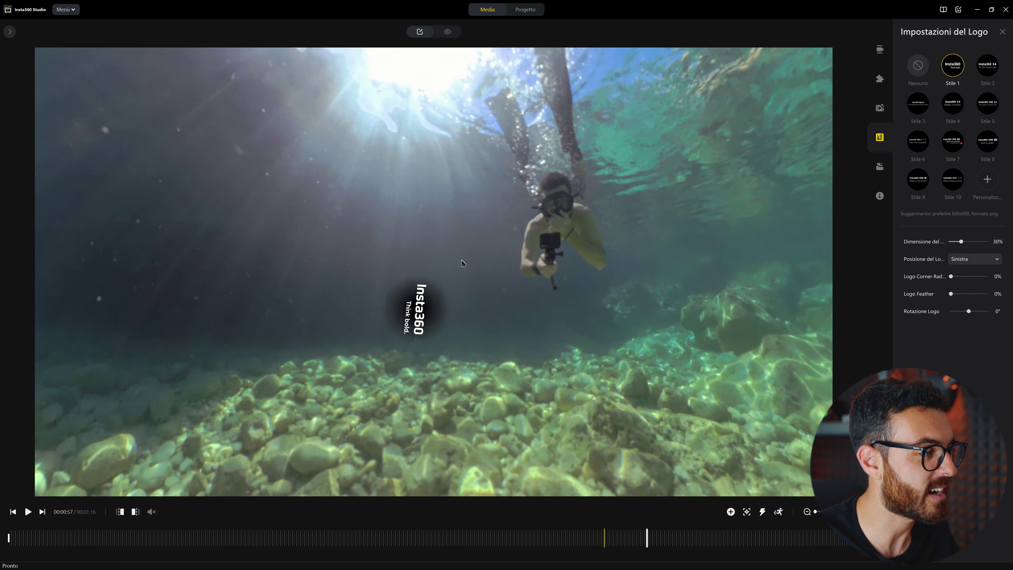
{"action": "left_click", "coordinate": [969, 259]}
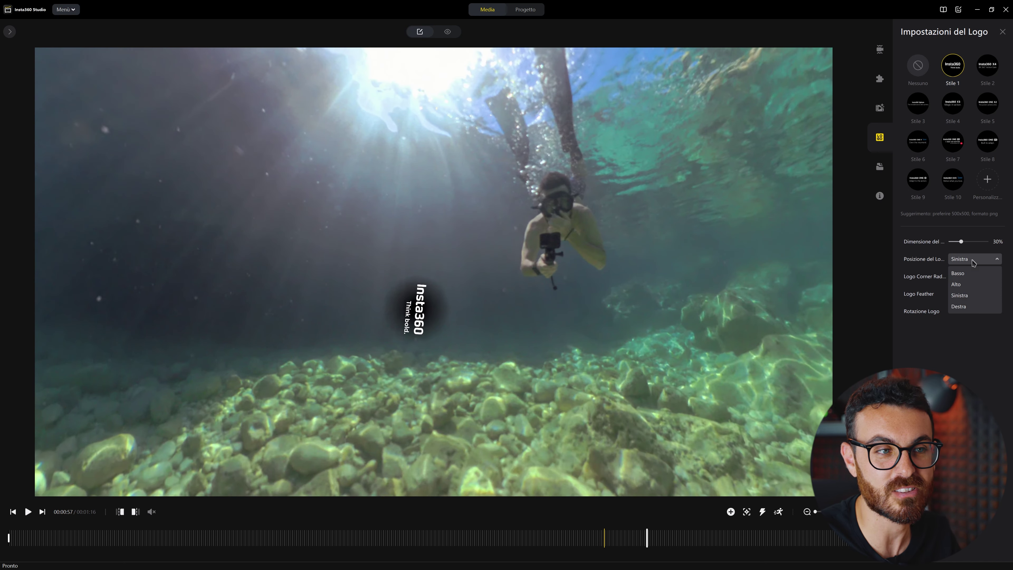
{"action": "left_click", "coordinate": [969, 274]}
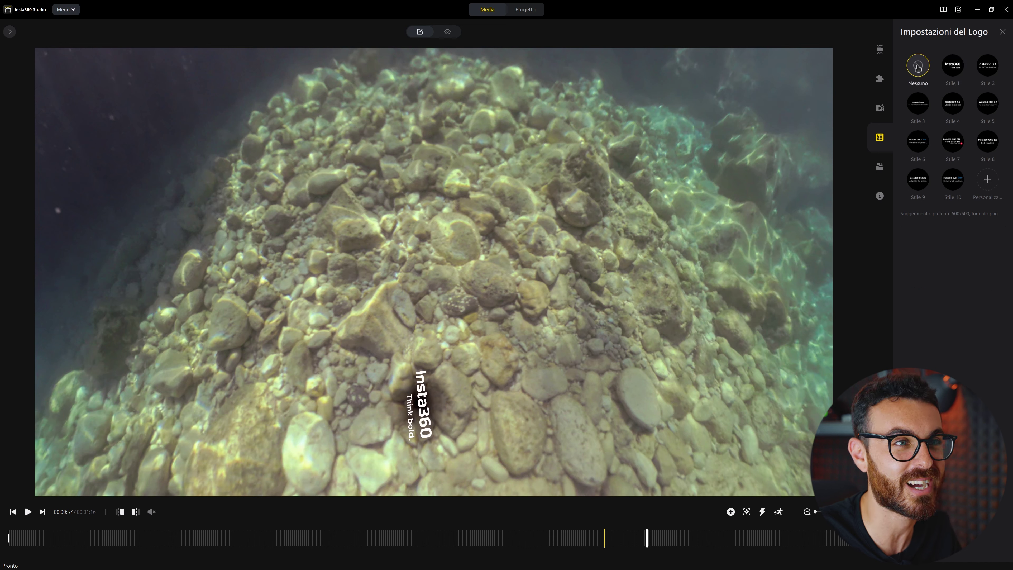
{"action": "left_click", "coordinate": [918, 66]}
Step: Review the project management settings and the file properties of VID_118.insv, and reopen the list of imported media
{"action": "left_click", "coordinate": [881, 168]}
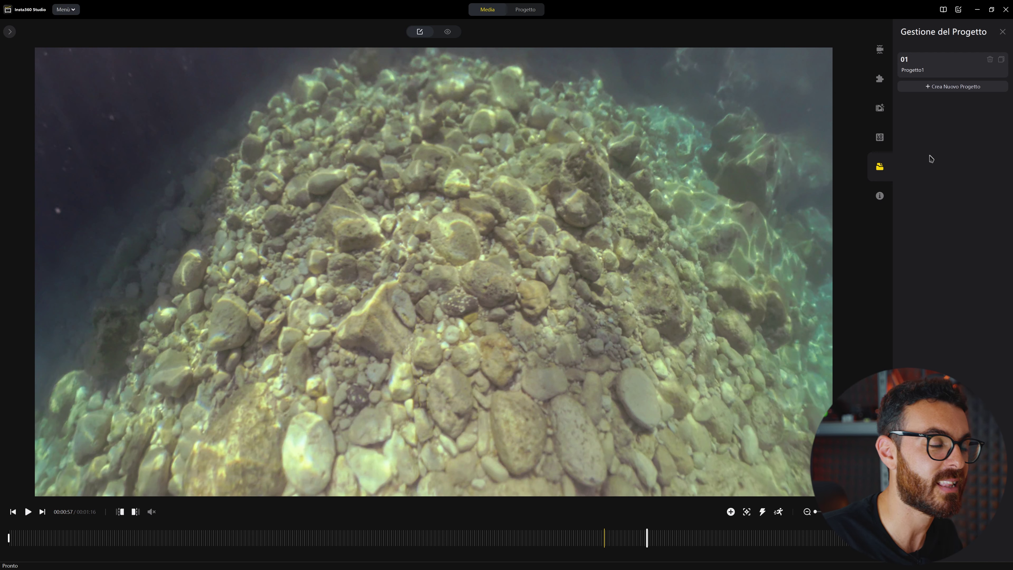
{"action": "left_click", "coordinate": [882, 198]}
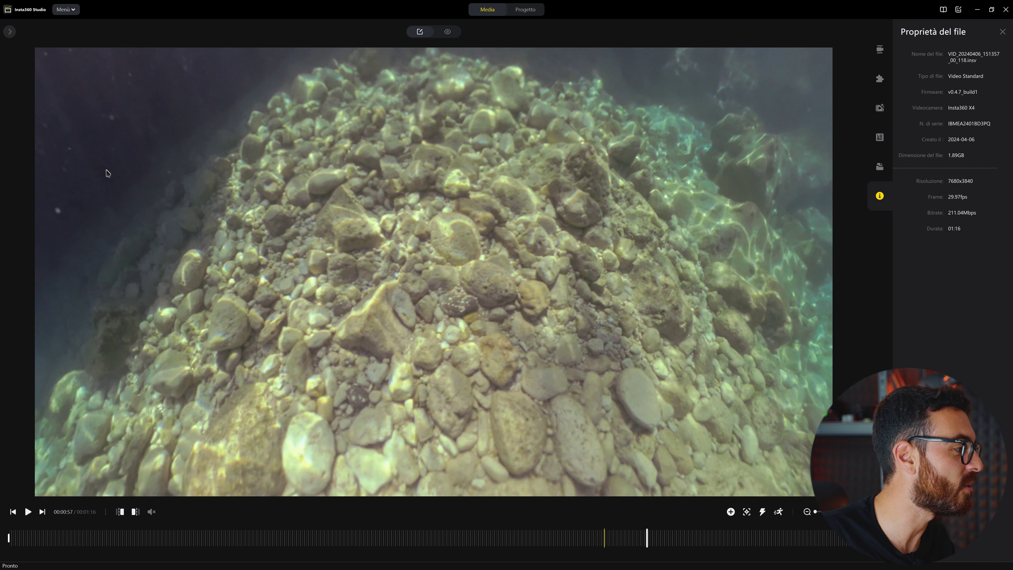
{"action": "left_click", "coordinate": [10, 31]}
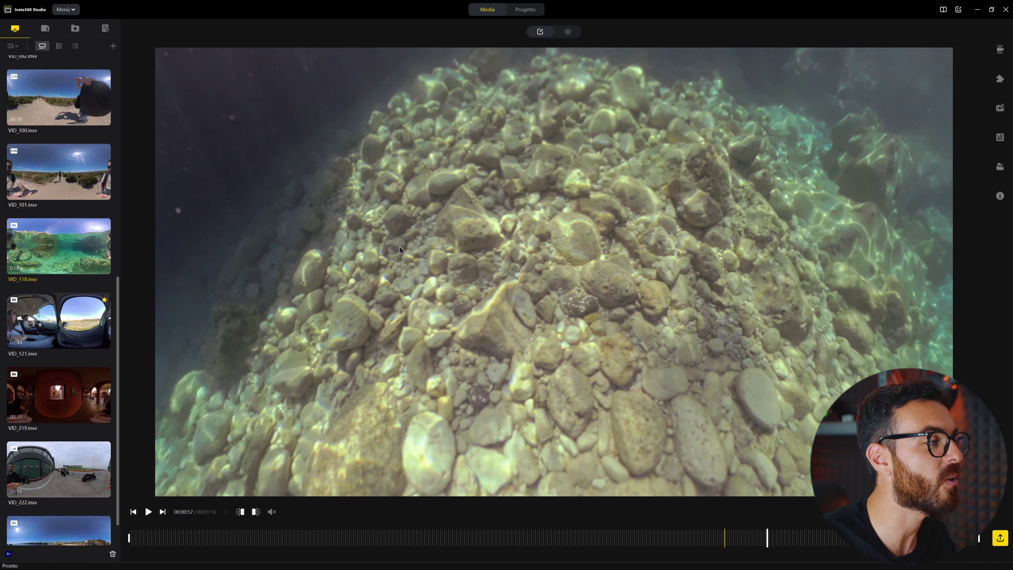
{"action": "left_click", "coordinate": [1000, 196]}
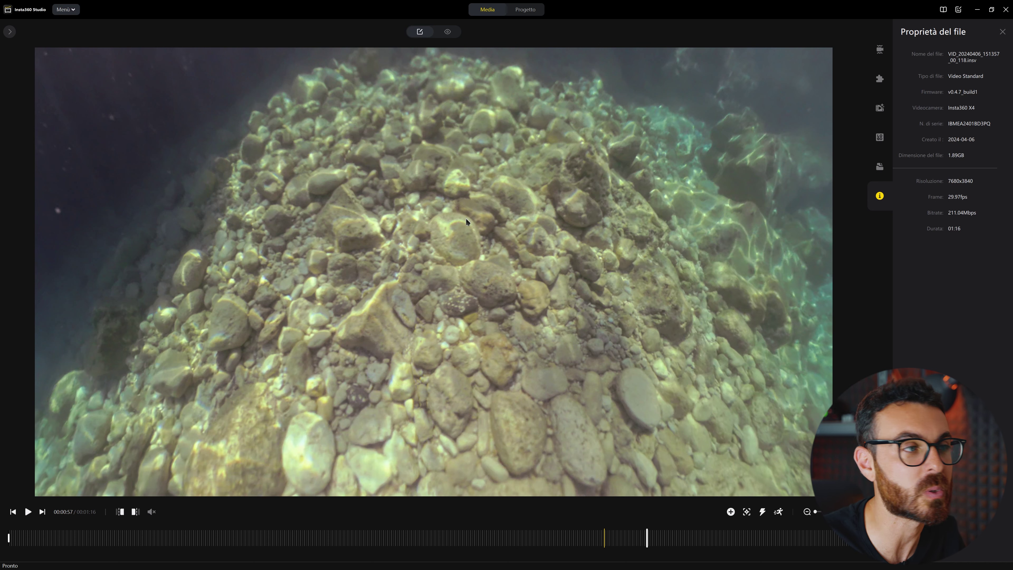
{"action": "left_click", "coordinate": [9, 31]}
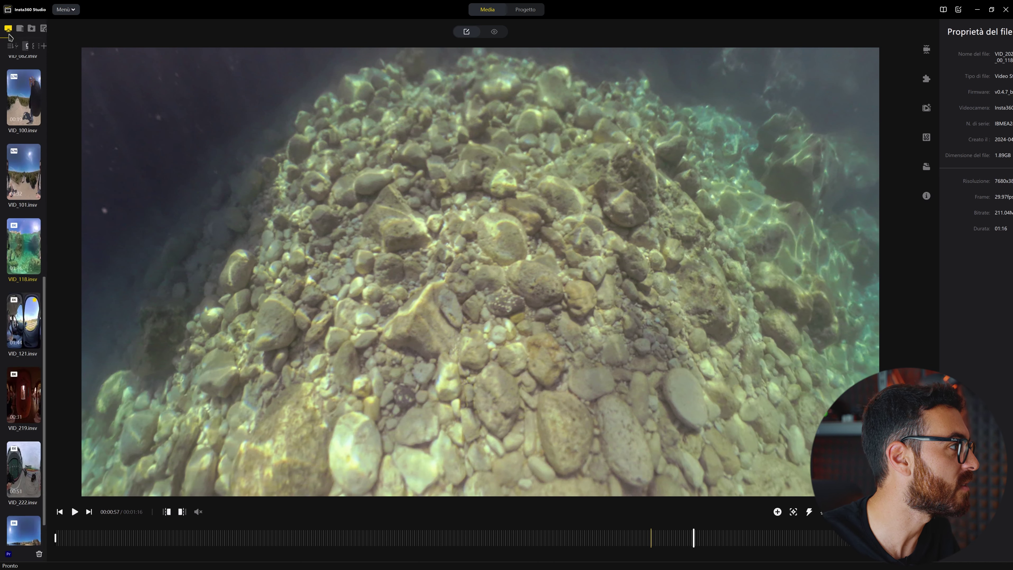
Step: Open VID_100.insv from the imported media and inspect its file properties
{"action": "left_click", "coordinate": [96, 353]}
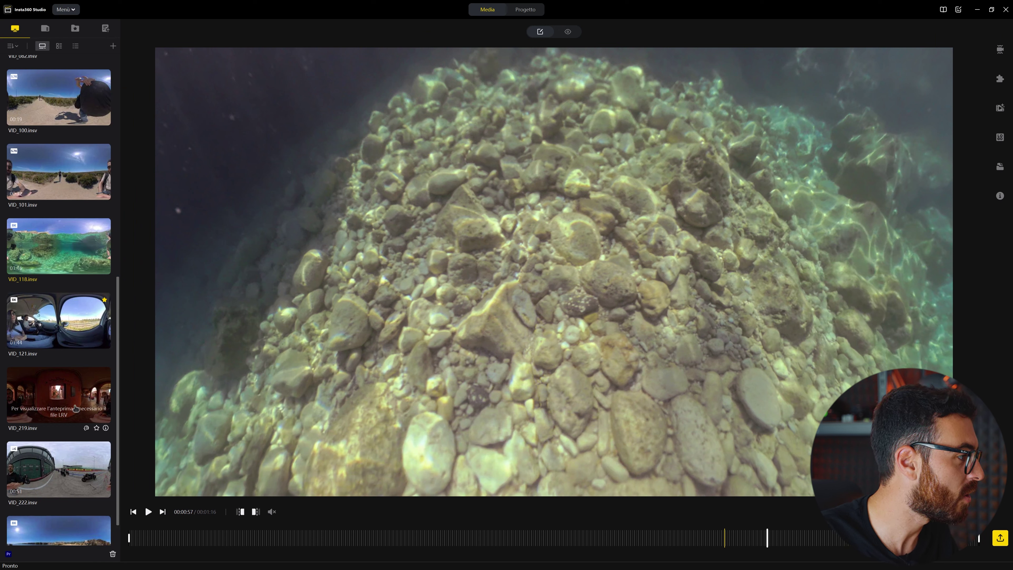
{"action": "scroll", "coordinate": [97, 388], "scroll_direction": "up", "scroll_amount": 4}
{"action": "scroll", "coordinate": [98, 388], "scroll_direction": "up", "scroll_amount": 5}
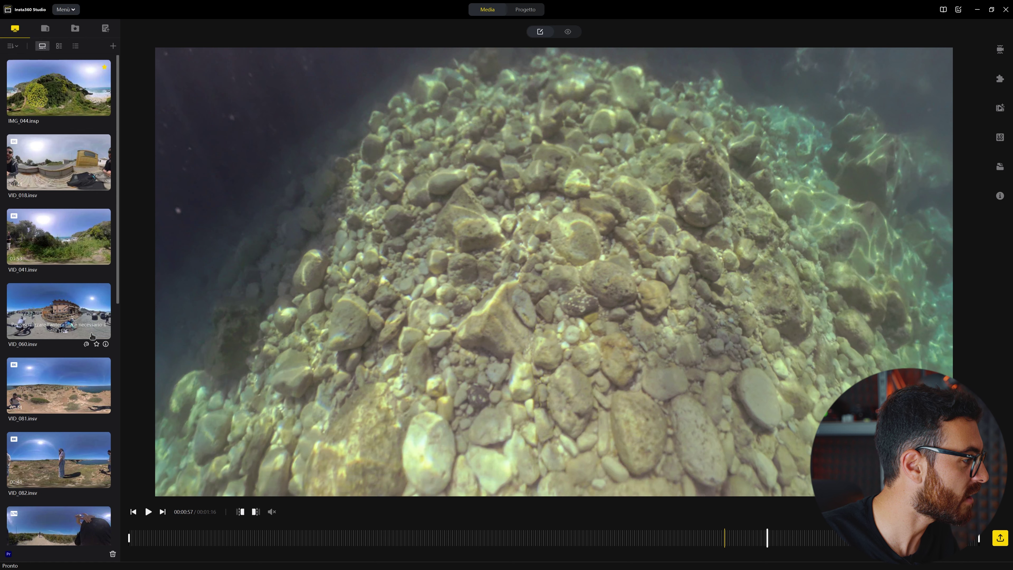
{"action": "scroll", "coordinate": [83, 438], "scroll_direction": "down", "scroll_amount": 4}
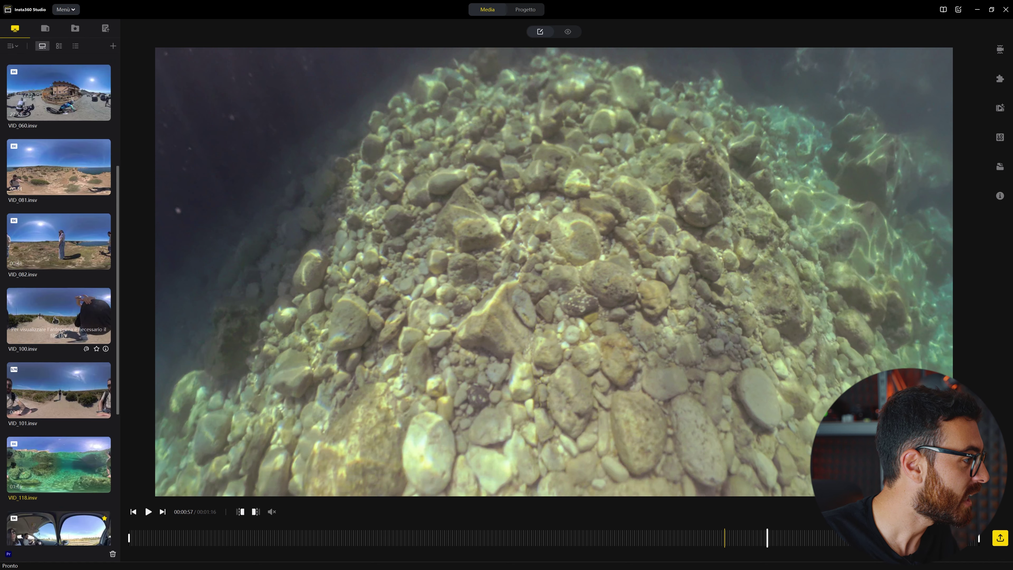
{"action": "left_click", "coordinate": [68, 301]}
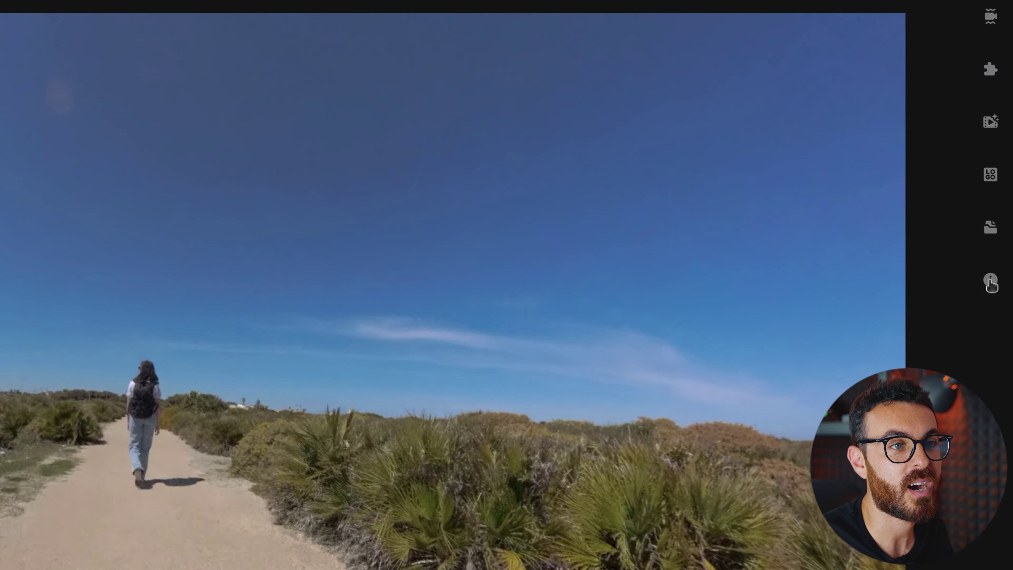
{"action": "left_click", "coordinate": [1000, 196]}
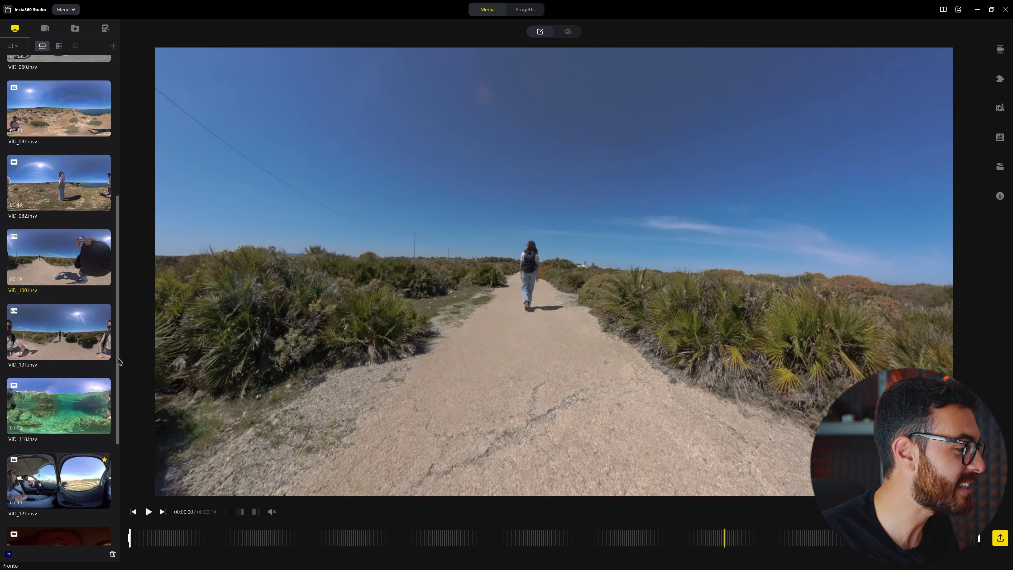
Step: Open VID_041.insv from the imported media and turn the view to center the man in the black T-shirt
{"action": "left_click_drag", "start_coordinate": [118, 362], "coordinate": [118, 454]}
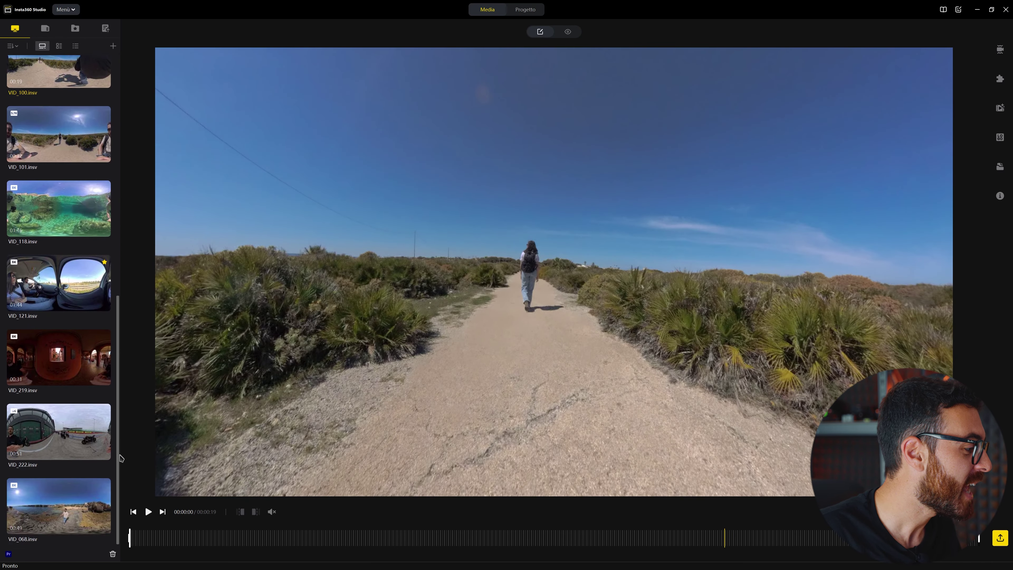
{"action": "scroll", "coordinate": [116, 459], "scroll_direction": "down", "scroll_amount": 1}
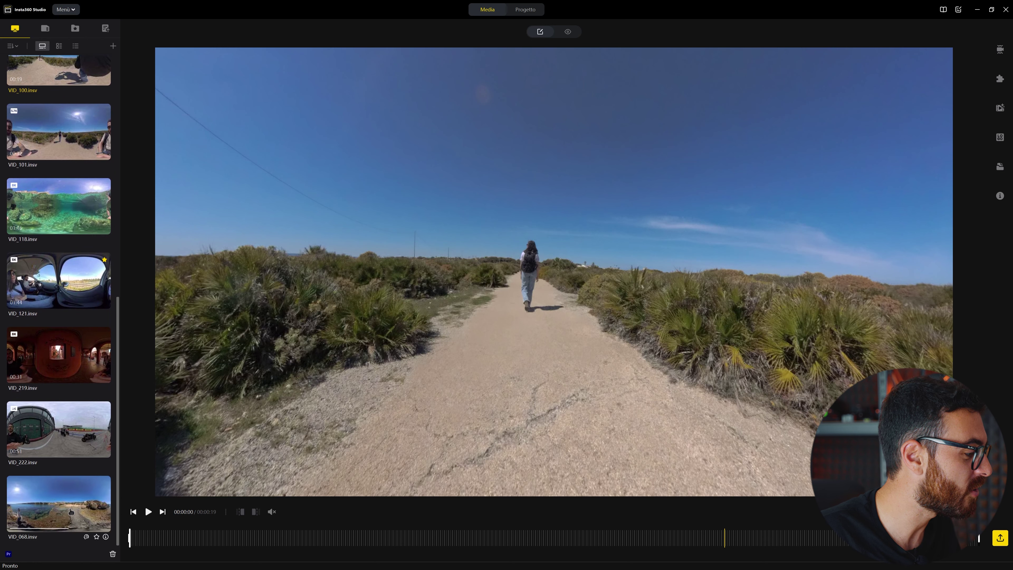
{"action": "scroll", "coordinate": [66, 320], "scroll_direction": "up", "scroll_amount": 10}
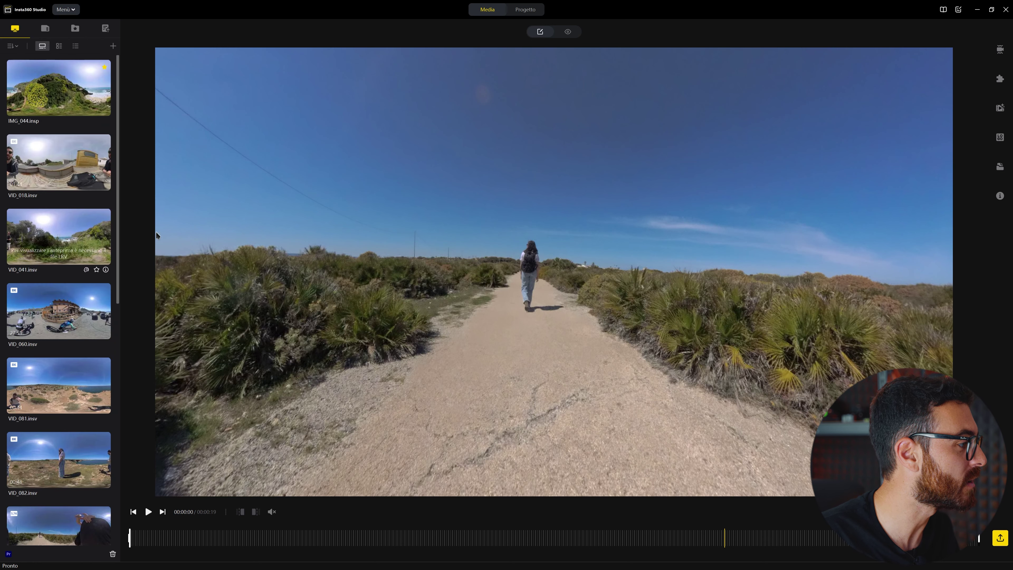
{"action": "left_click", "coordinate": [66, 235]}
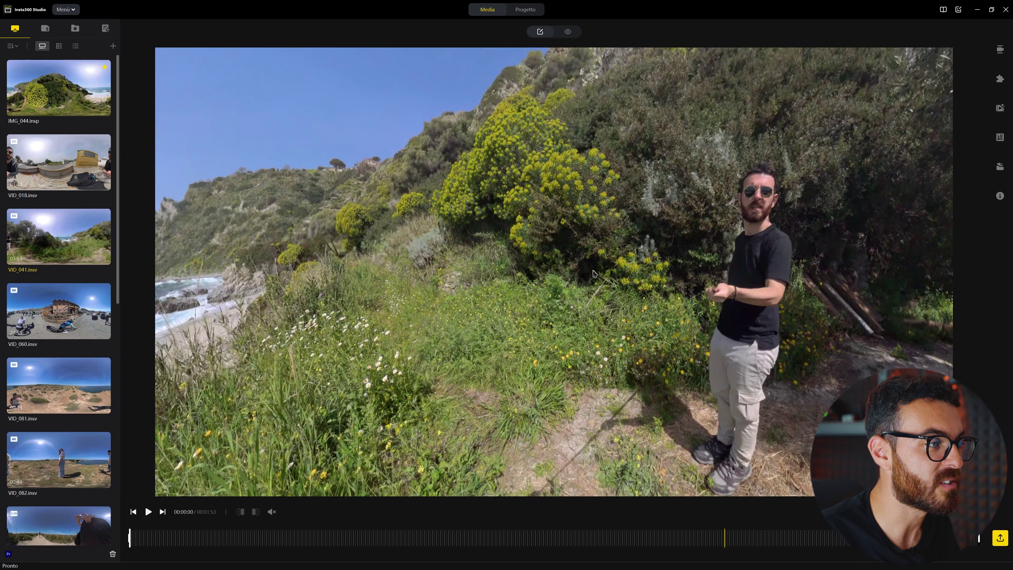
{"action": "left_click_drag", "start_coordinate": [593, 273], "coordinate": [504, 268]}
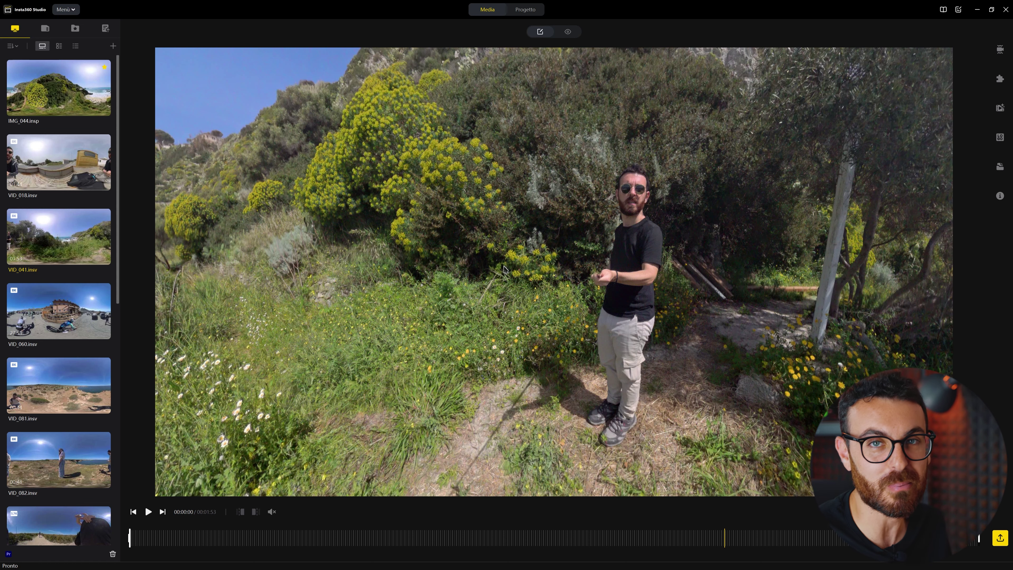
{"action": "left_click_drag", "start_coordinate": [505, 269], "coordinate": [479, 281]}
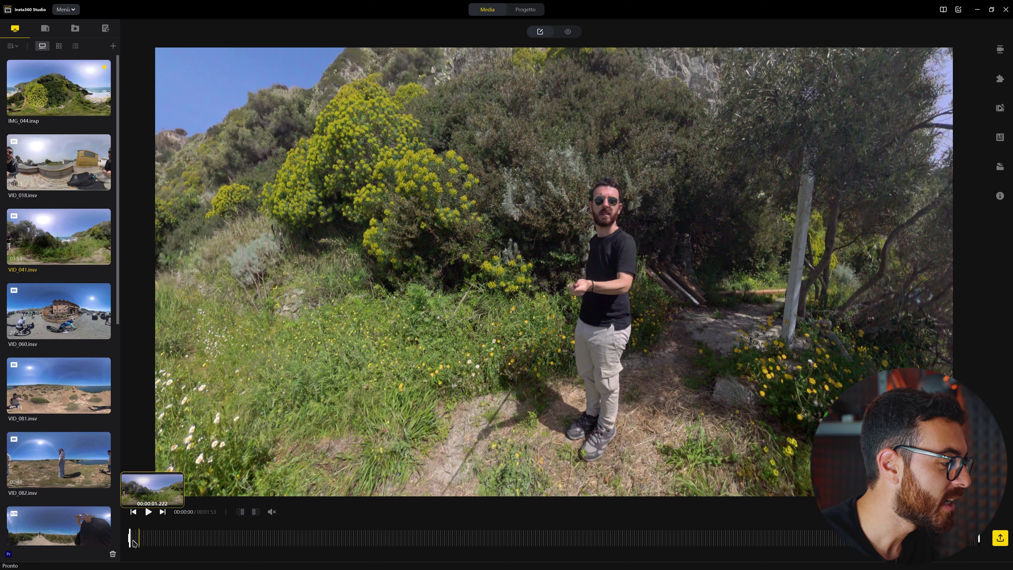
Step: Preview the middle, end and opening seconds of VID_041.insv by jumping along the timeline and playing short parts
{"action": "left_click", "coordinate": [466, 543]}
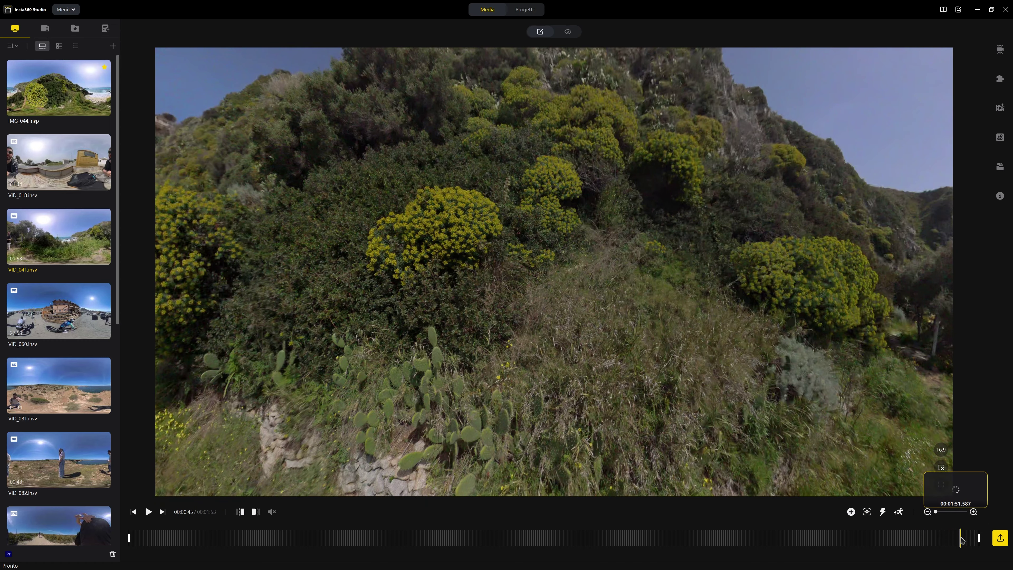
{"action": "left_click", "coordinate": [961, 540]}
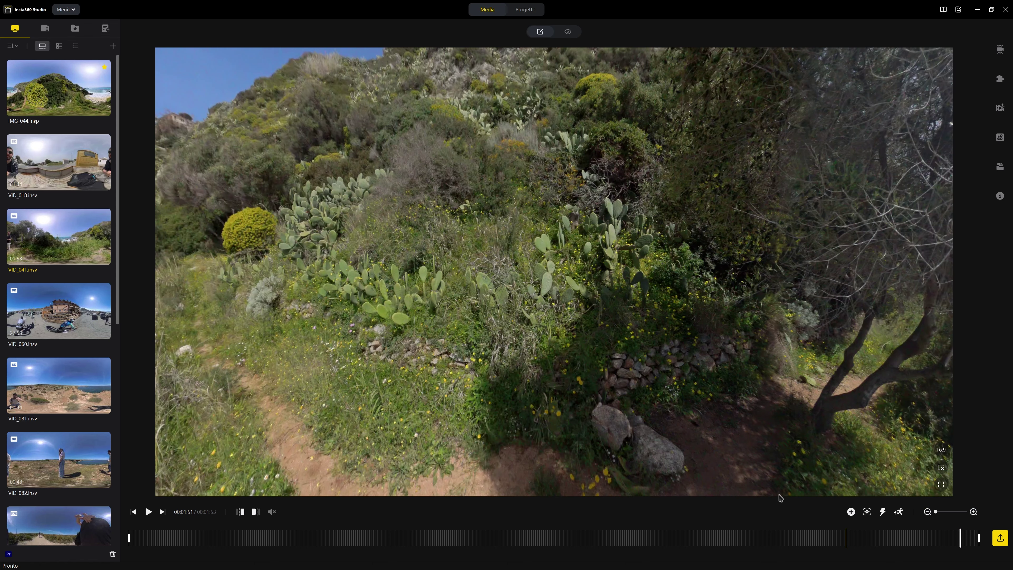
{"action": "left_click", "coordinate": [148, 513]}
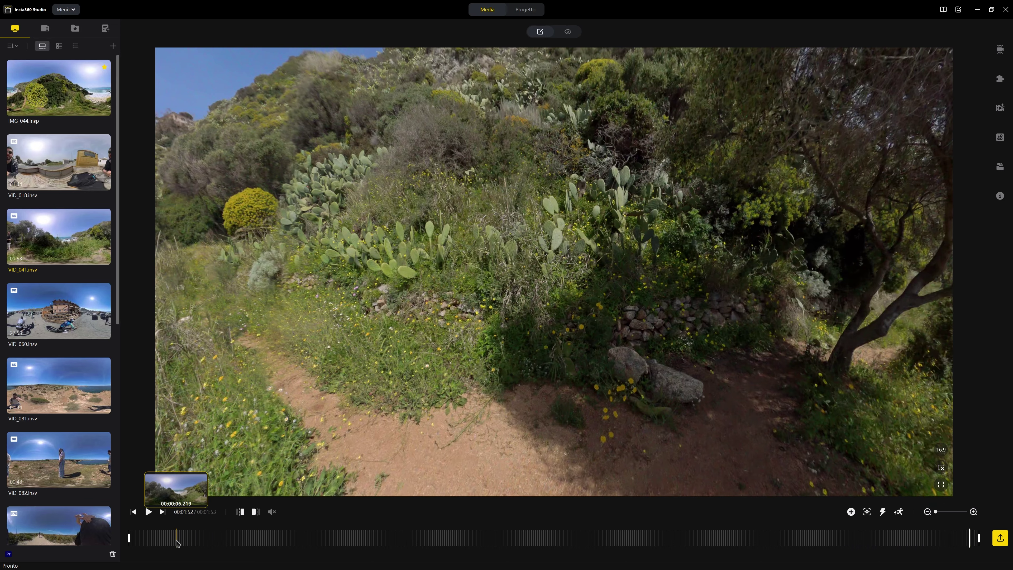
{"action": "left_click", "coordinate": [145, 538]}
{"action": "left_click", "coordinate": [148, 512]}
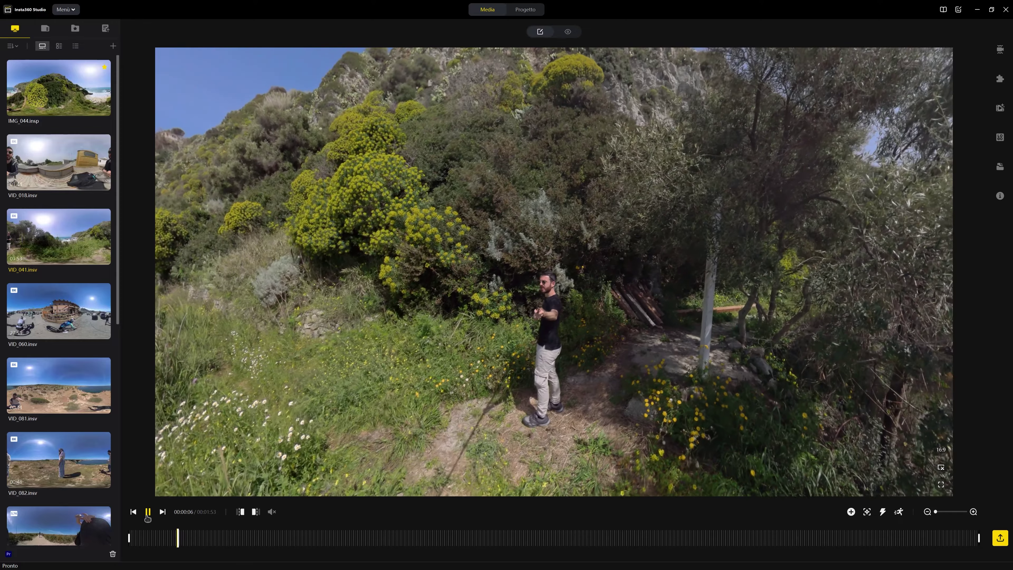
{"action": "left_click", "coordinate": [147, 512]}
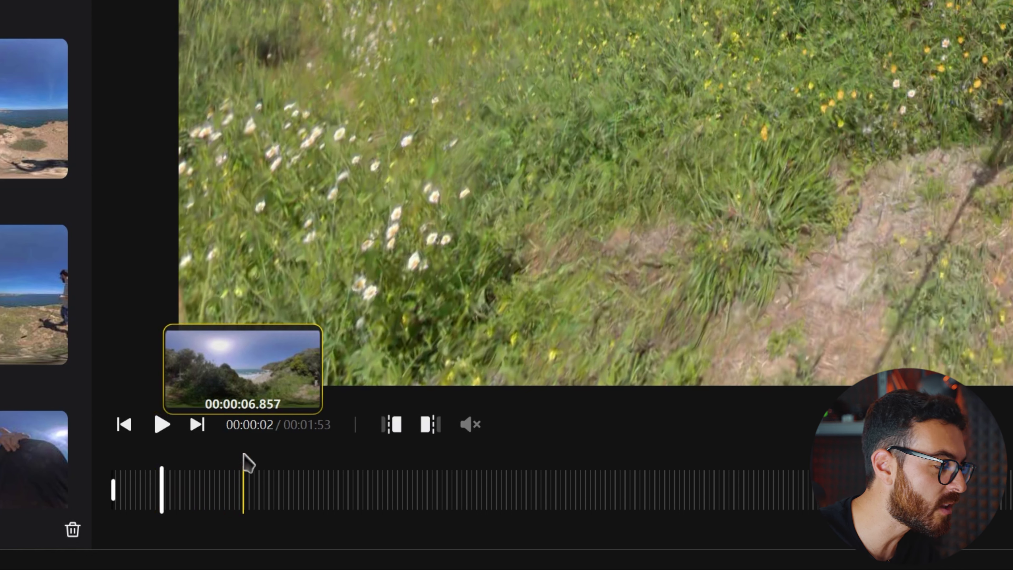
Step: Trim the start of VID_041.insv to the playhead at 00:00:02, trying the trim handle before using the trim-at-playhead command
{"action": "left_click_drag", "start_coordinate": [114, 495], "coordinate": [162, 499]}
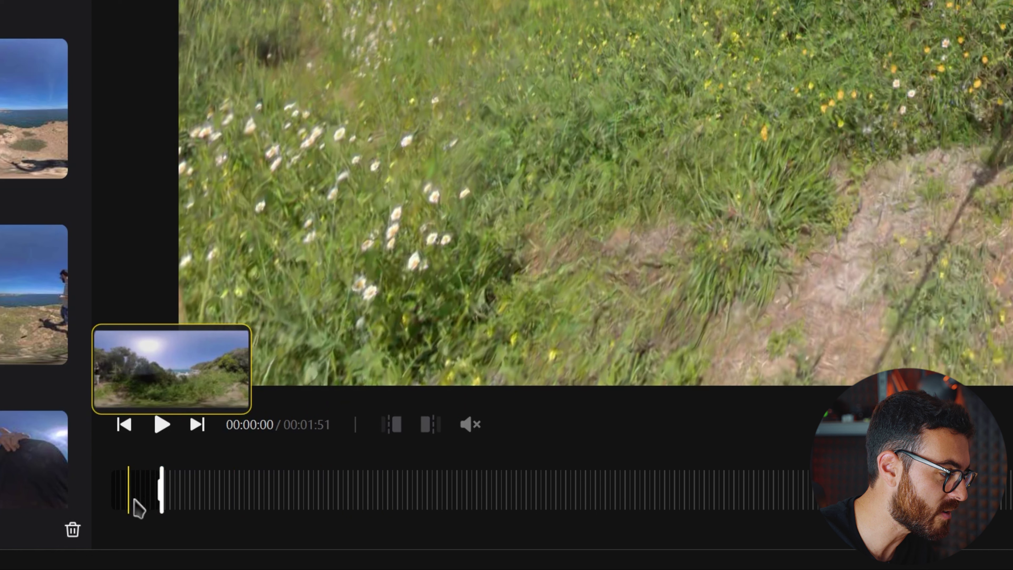
{"action": "left_click_drag", "start_coordinate": [152, 497], "coordinate": [91, 502]}
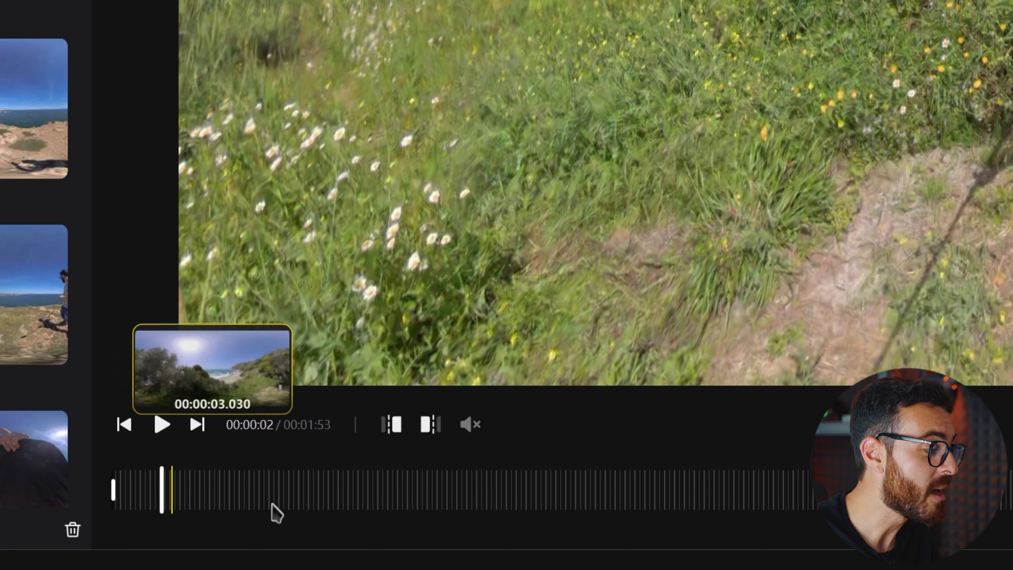
{"action": "left_click", "coordinate": [399, 429]}
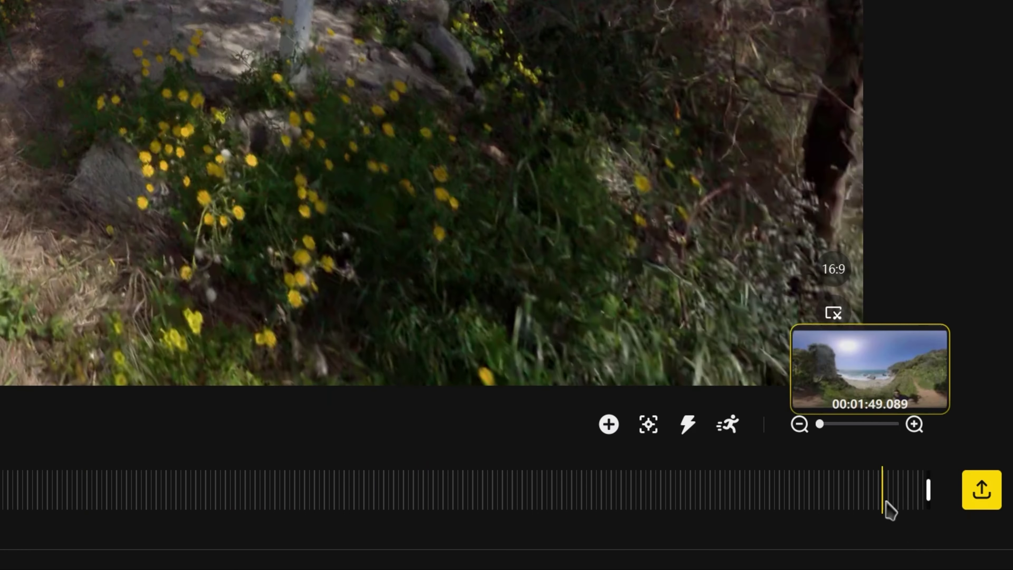
Step: Trim the end of VID_041.insv to the playhead at 00:01:44, trying the trim handle before using the trim-at-playhead command
{"action": "left_click", "coordinate": [816, 503]}
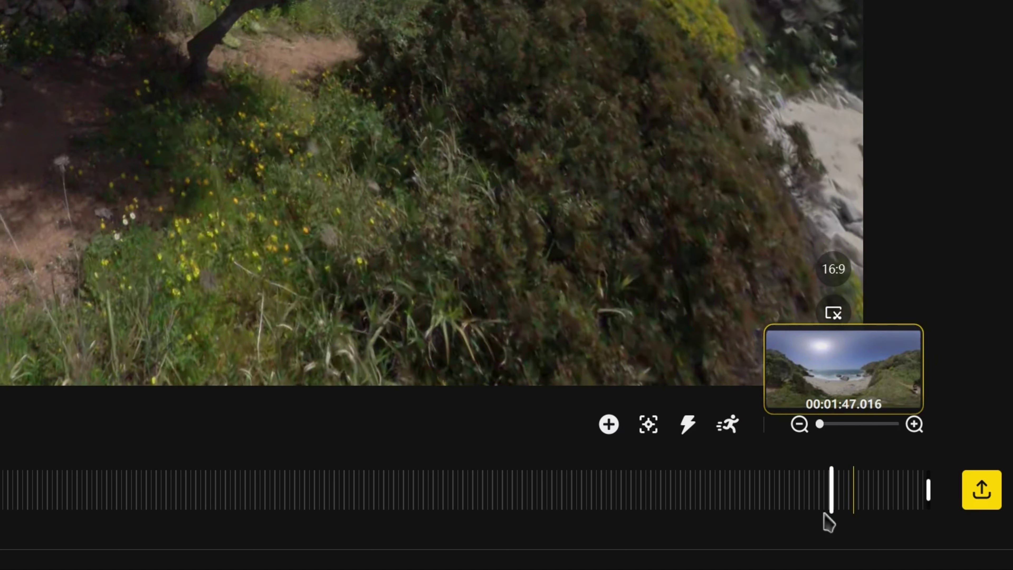
{"action": "left_click_drag", "start_coordinate": [825, 512], "coordinate": [808, 504]}
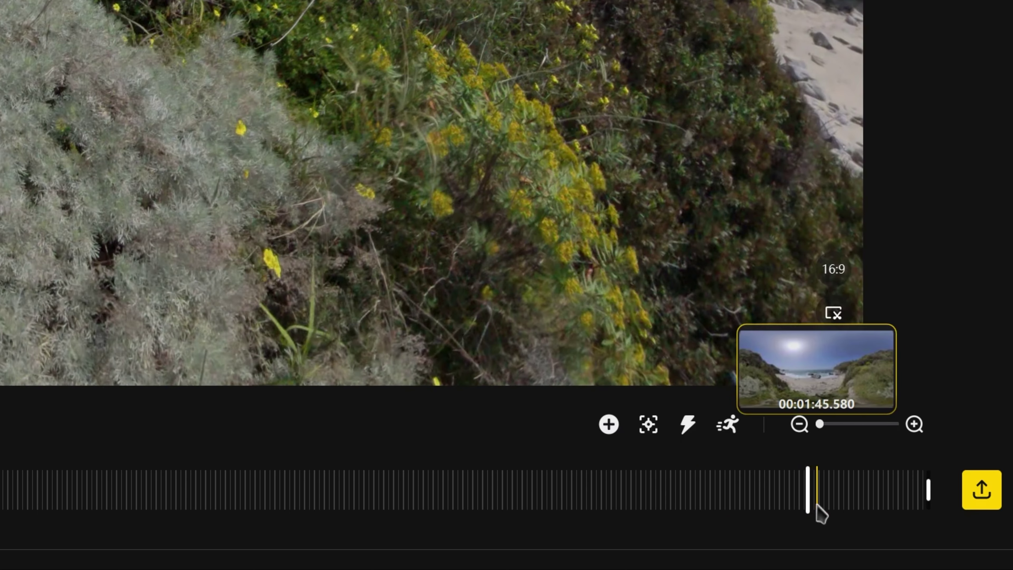
{"action": "left_click_drag", "start_coordinate": [927, 491], "coordinate": [808, 501]}
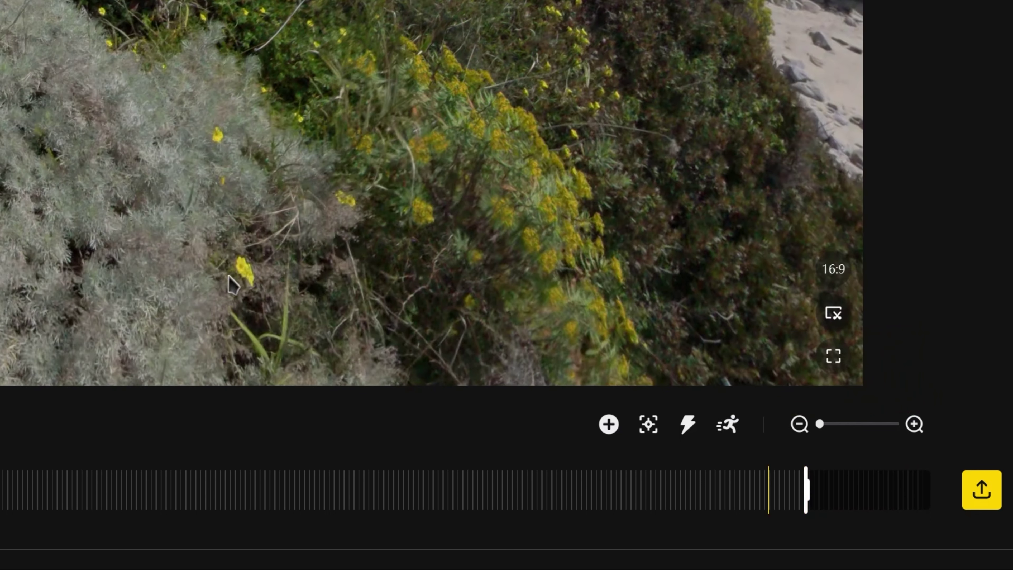
{"action": "left_click", "coordinate": [796, 473]}
{"action": "left_click_drag", "start_coordinate": [812, 493], "coordinate": [943, 509]}
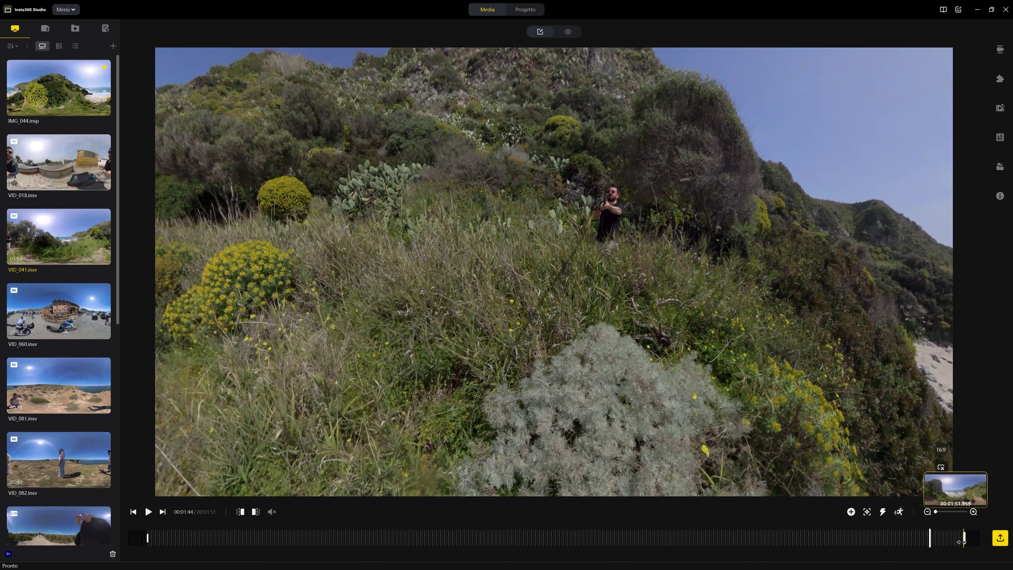
{"action": "left_click_drag", "start_coordinate": [956, 537], "coordinate": [930, 538]}
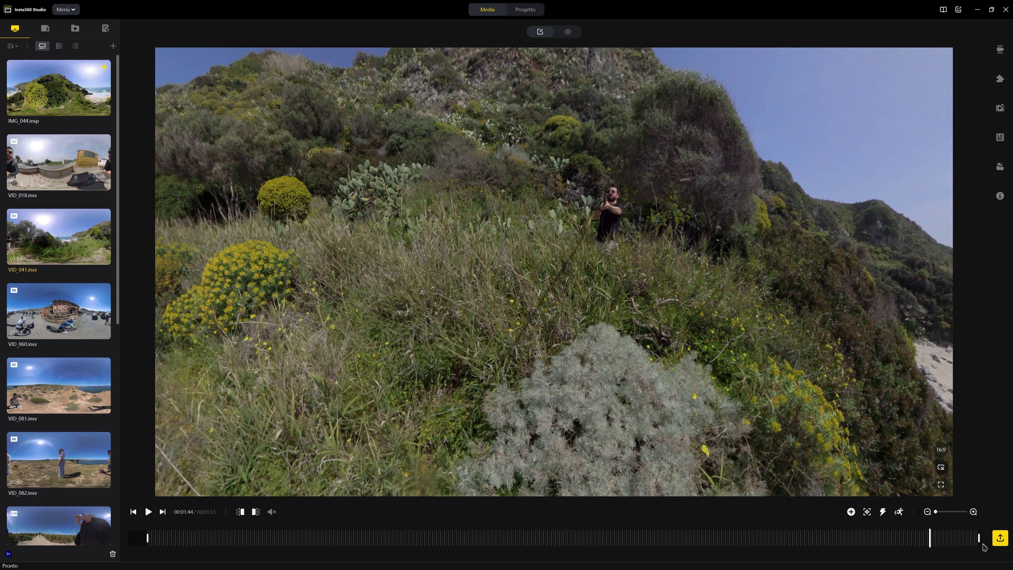
{"action": "left_click", "coordinate": [256, 513]}
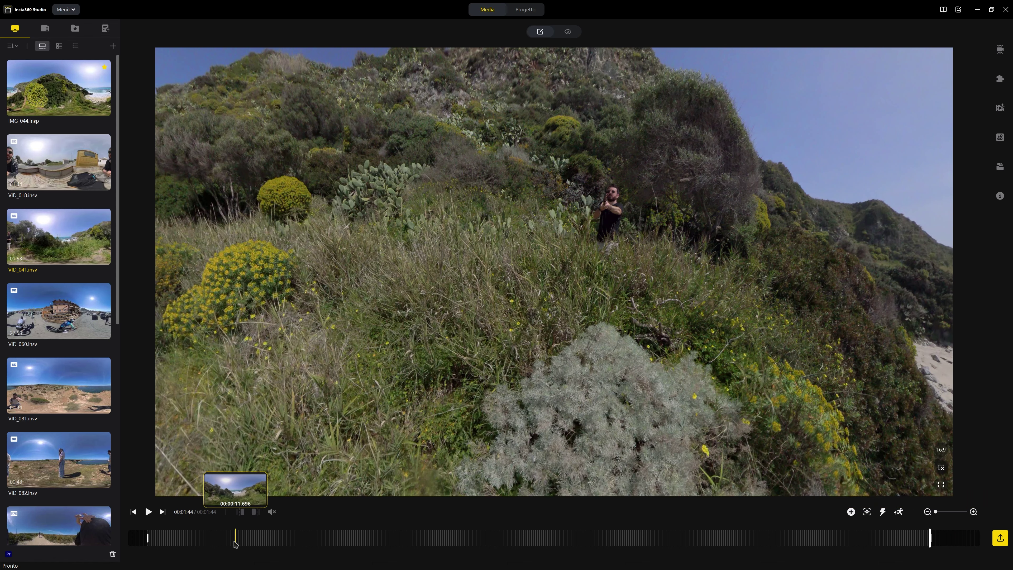
Step: Play the first two seconds of the trimmed clip from its new start and pause it
{"action": "left_click", "coordinate": [152, 538]}
{"action": "left_click", "coordinate": [148, 513]}
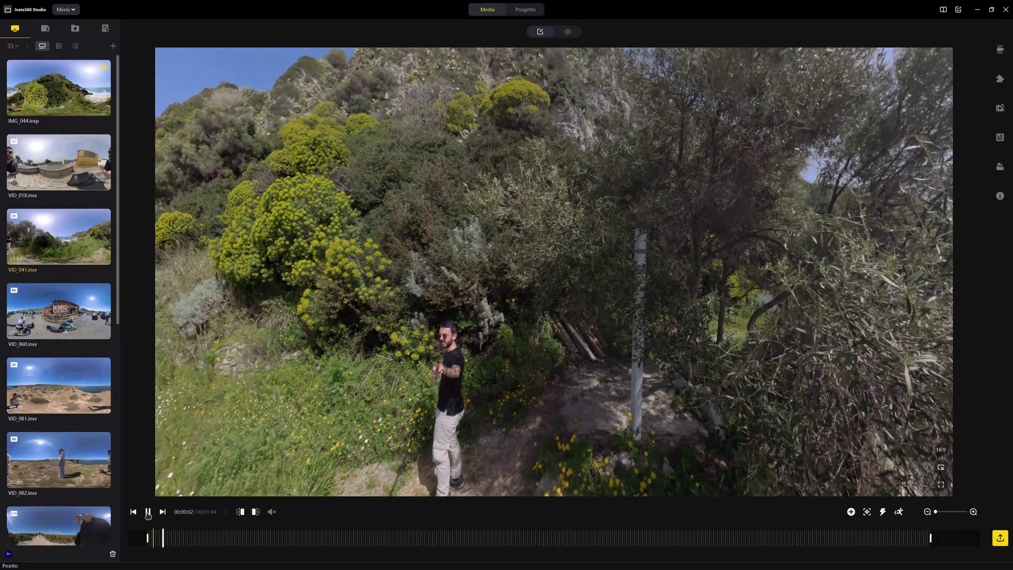
{"action": "left_click", "coordinate": [148, 513]}
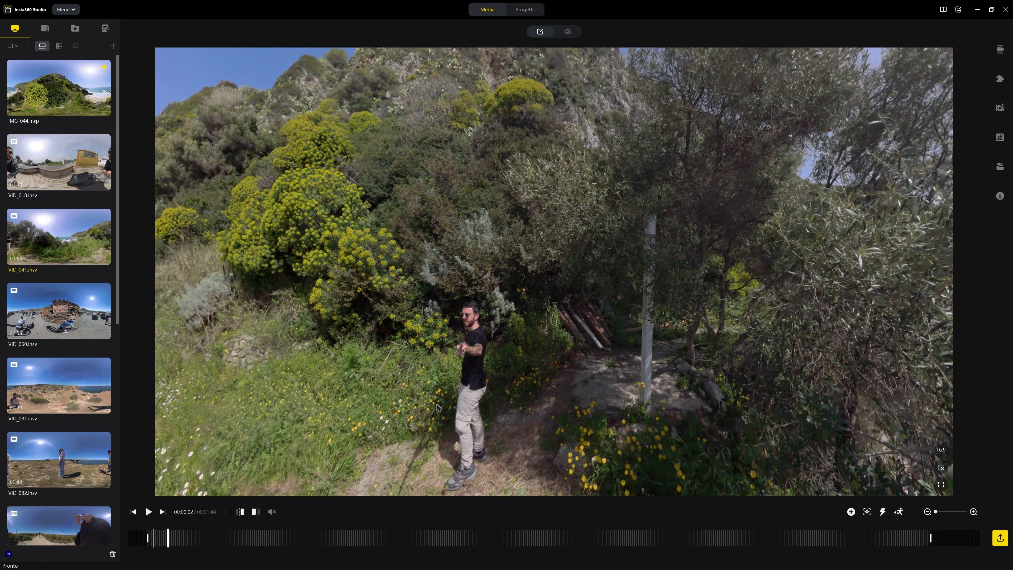
Step: Turn the view toward the sea and beach, and add a keyframe at 00:00:04
{"action": "left_click_drag", "start_coordinate": [483, 400], "coordinate": [522, 316]}
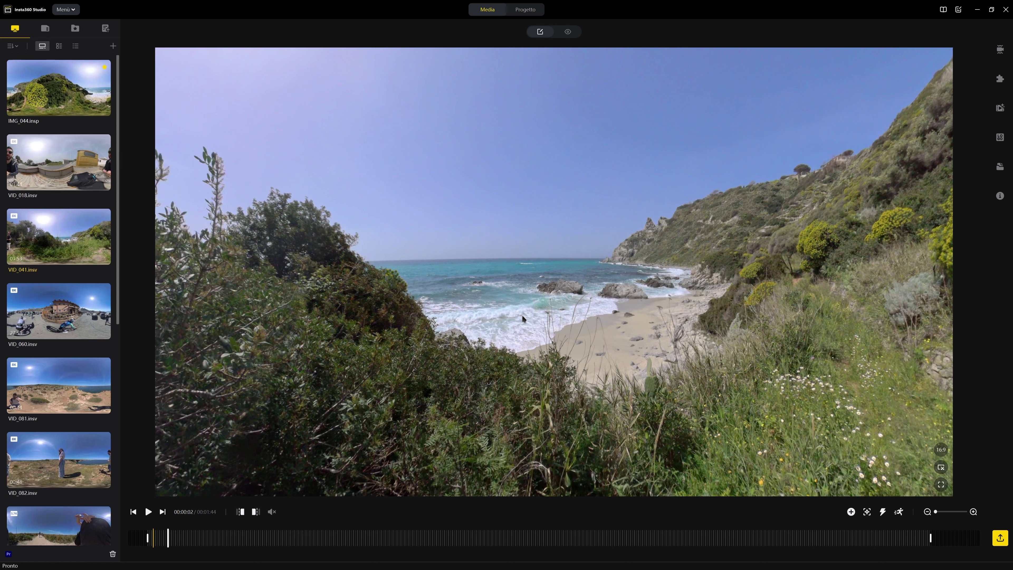
{"action": "left_click", "coordinate": [149, 512]}
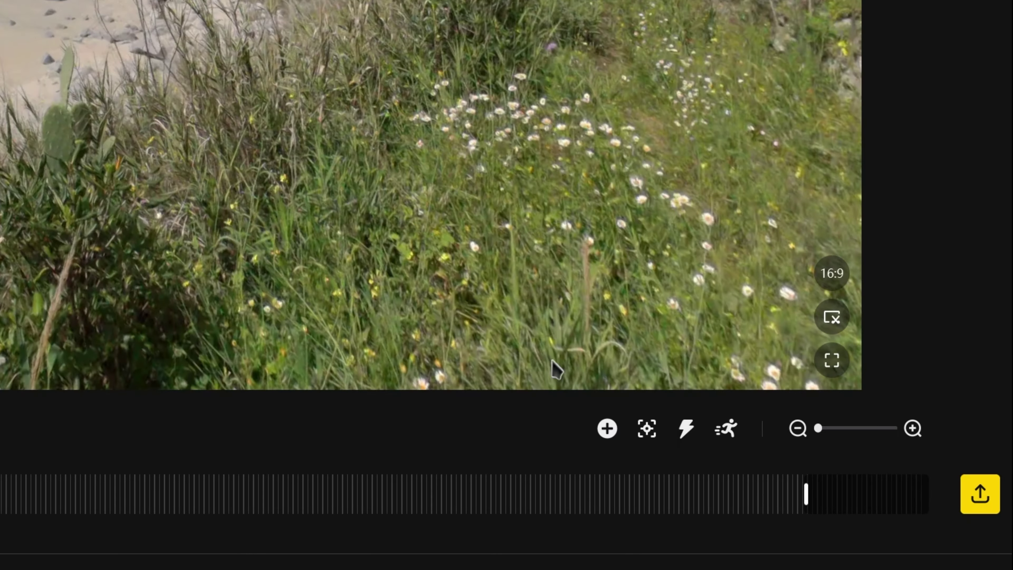
{"action": "left_click", "coordinate": [604, 435]}
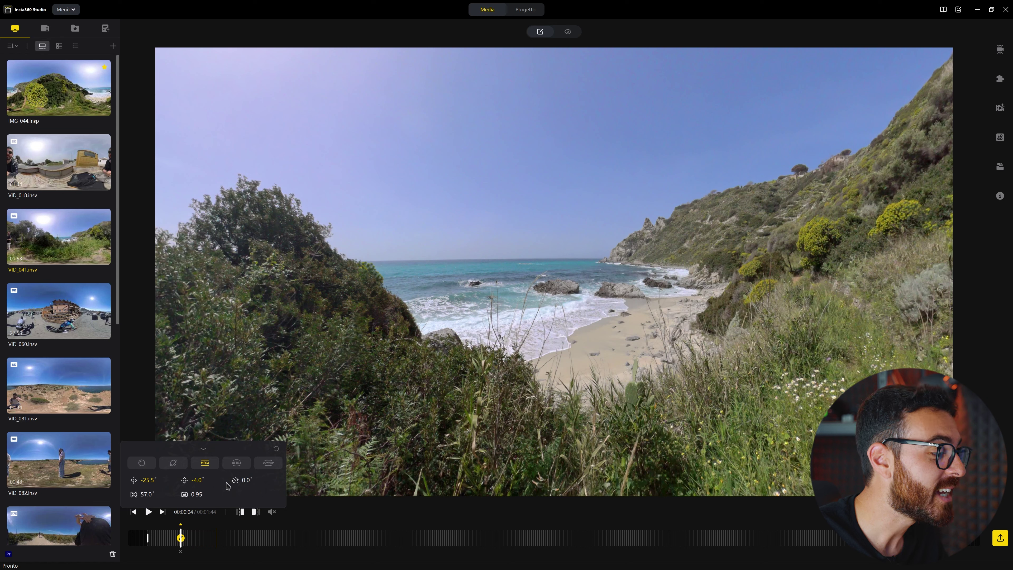
Step: Try keyframe values of pan -23.4°, tilt -15.9°, roll -10.0°, field of view 79.2° and distortion 0.48, and reset them all
{"action": "left_click_drag", "start_coordinate": [147, 482], "coordinate": [238, 483]}
{"action": "left_click_drag", "start_coordinate": [149, 496], "coordinate": [685, 489]}
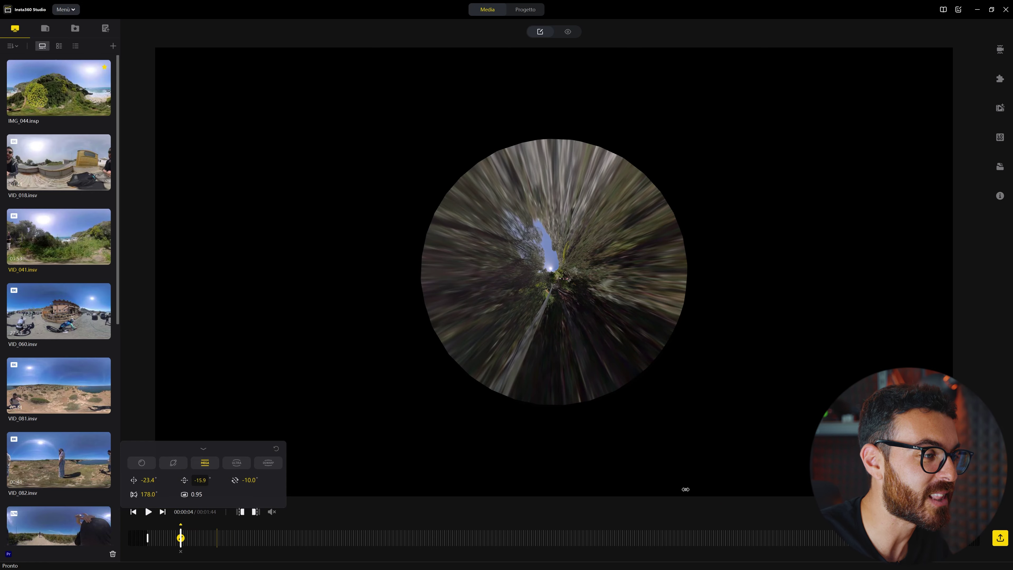
{"action": "left_click_drag", "start_coordinate": [652, 488], "coordinate": [243, 492]}
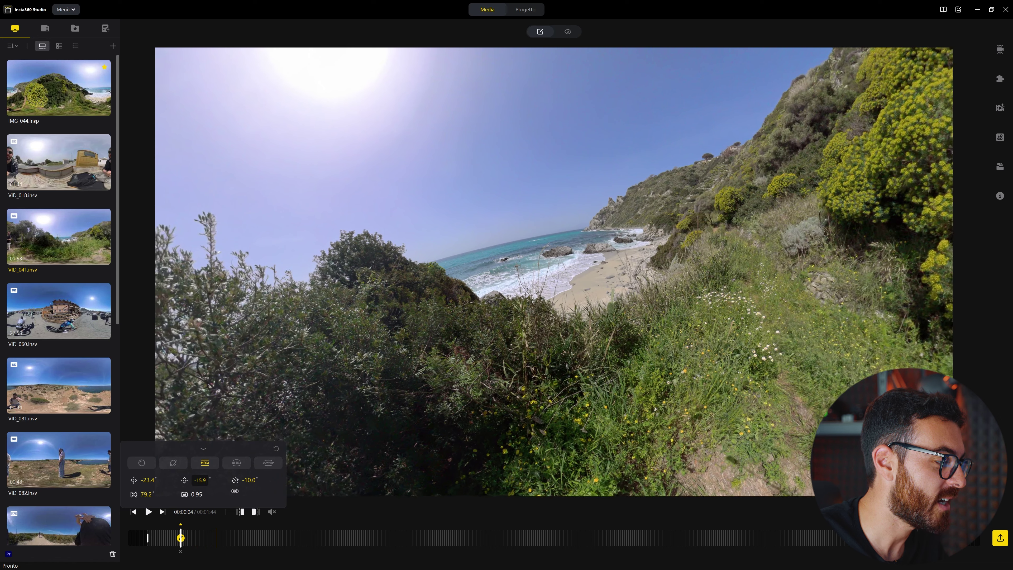
{"action": "mouse_move", "coordinate": [197, 496]}
{"action": "left_mouse_down"}
{"action": "mouse_move", "coordinate": [167, 500]}
{"action": "mouse_move", "coordinate": [182, 504]}
{"action": "left_mouse_up"}
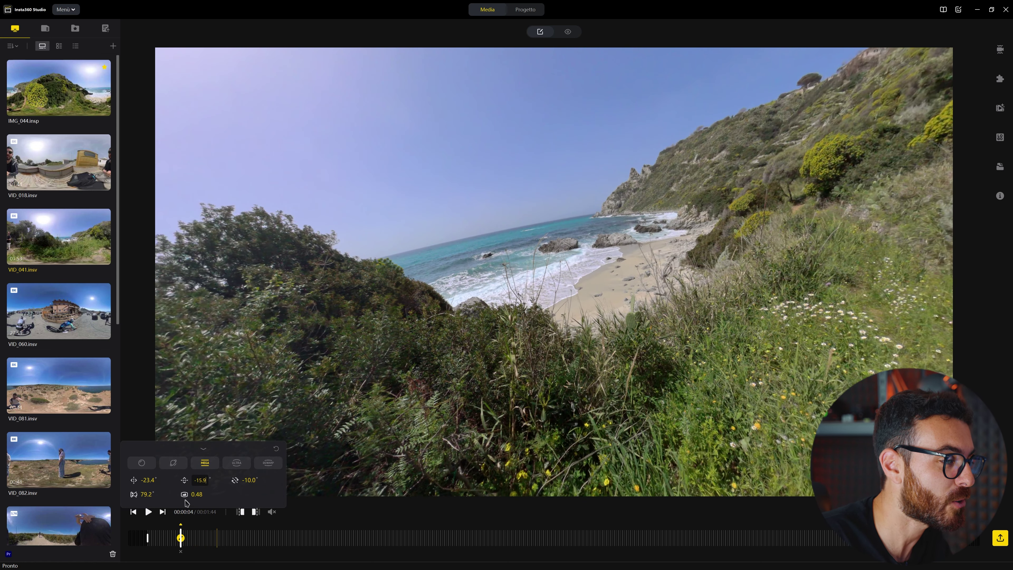
{"action": "left_click", "coordinate": [277, 450]}
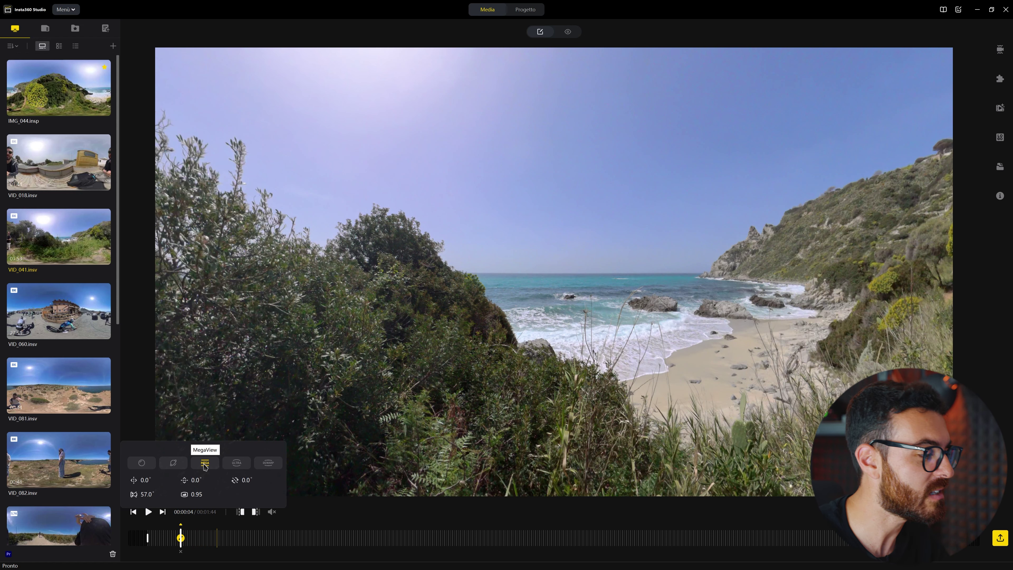
Step: Test the Ultra Wide and Dewarp views on the keyframe and turn the view to pan -24.1° and tilt -2.3°
{"action": "left_click", "coordinate": [239, 464]}
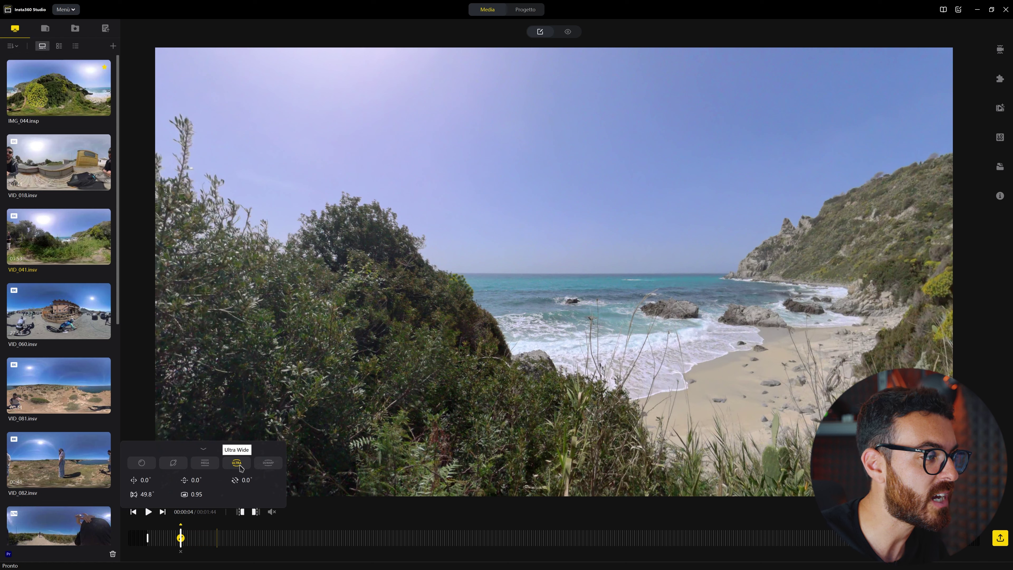
{"action": "left_click", "coordinate": [268, 464]}
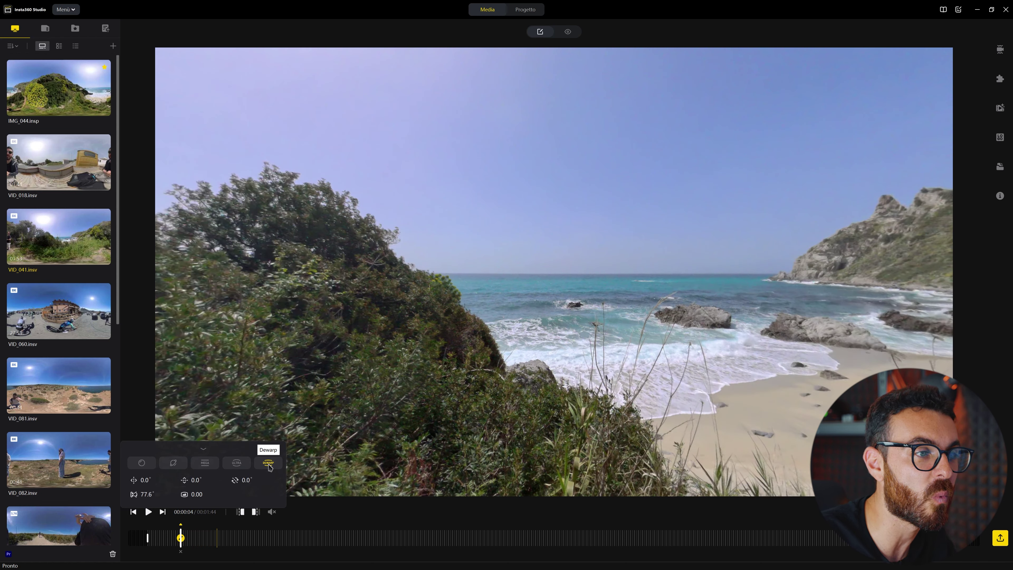
{"action": "left_click_drag", "start_coordinate": [562, 406], "coordinate": [445, 395]}
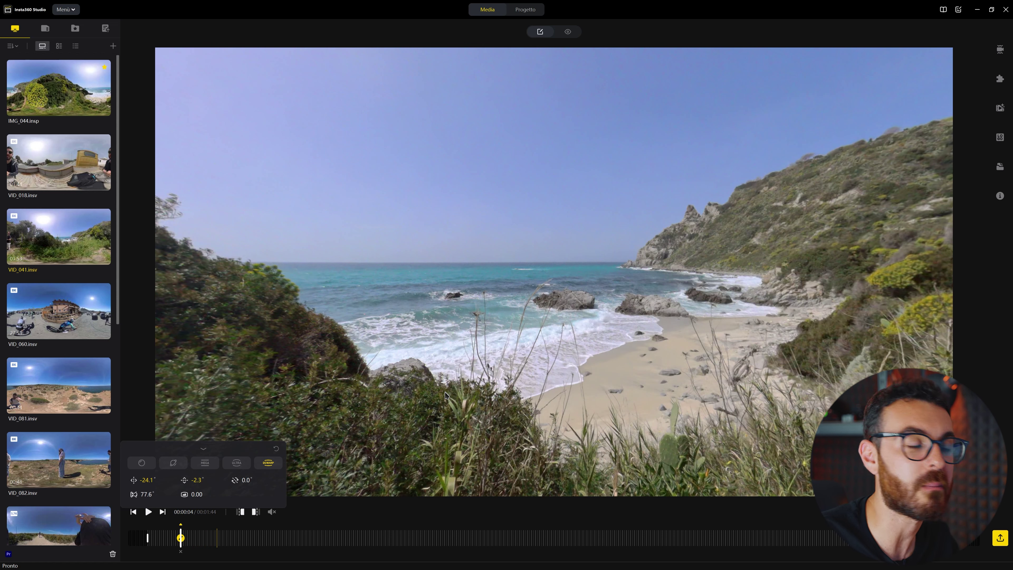
Step: Test the Palla di cristallo view on the keyframe, switch it to Tiny Planet and play the clip
{"action": "left_click", "coordinate": [142, 463]}
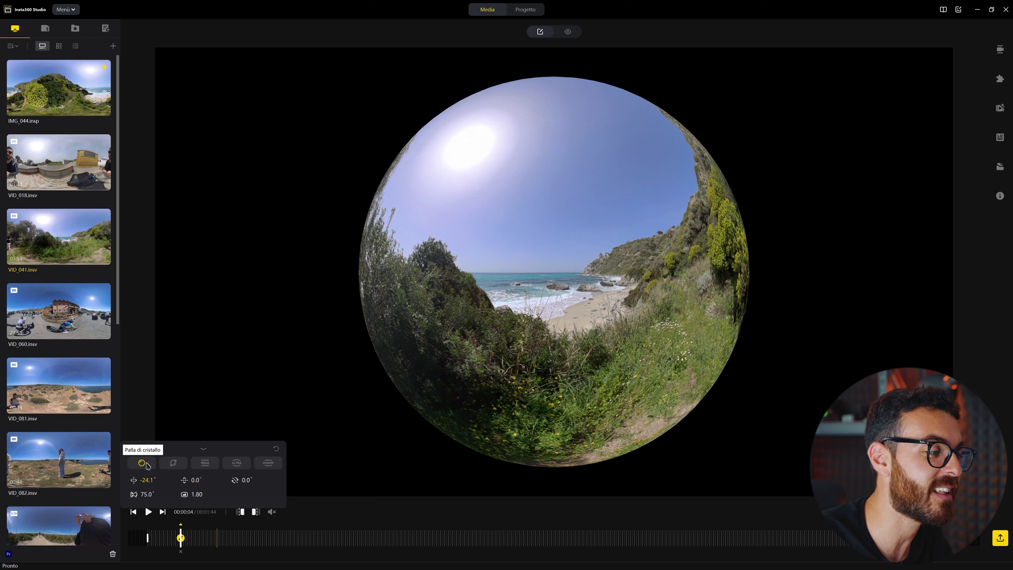
{"action": "left_click", "coordinate": [174, 464]}
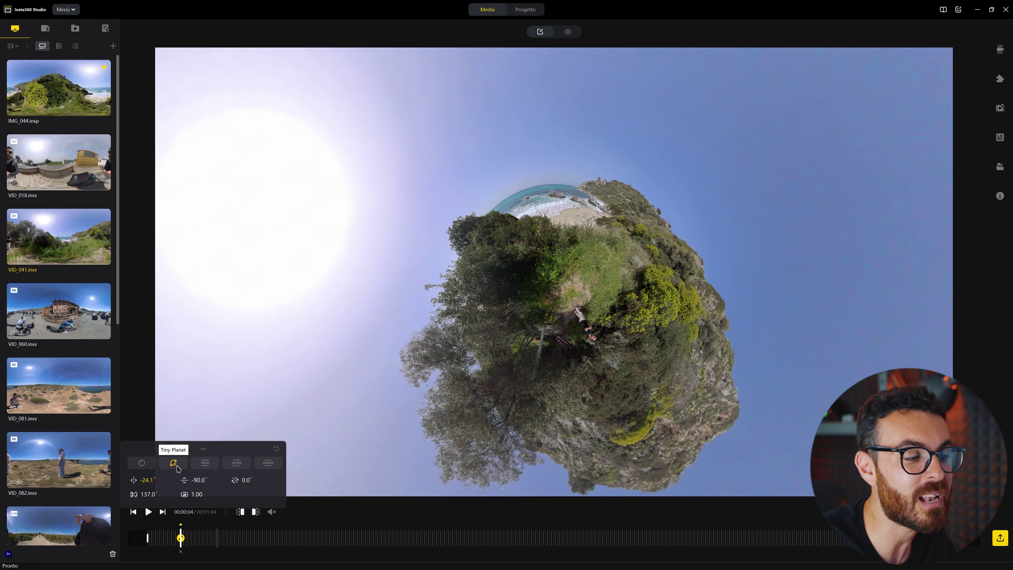
{"action": "left_click", "coordinate": [148, 512]}
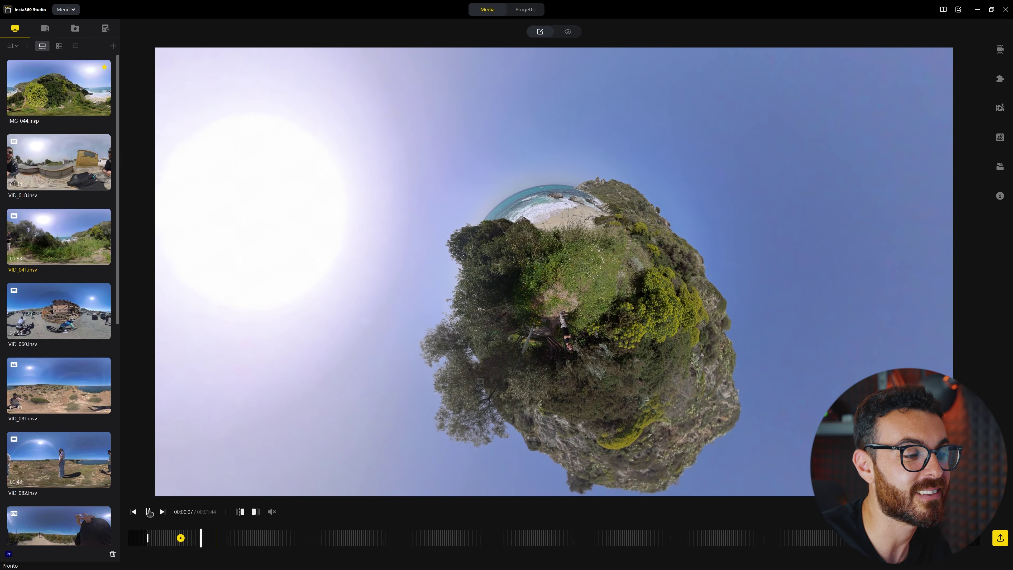
Step: Stop playback and compare the Tiny Planet view at the keyframe with the view at 00:01:25
{"action": "left_click", "coordinate": [148, 512]}
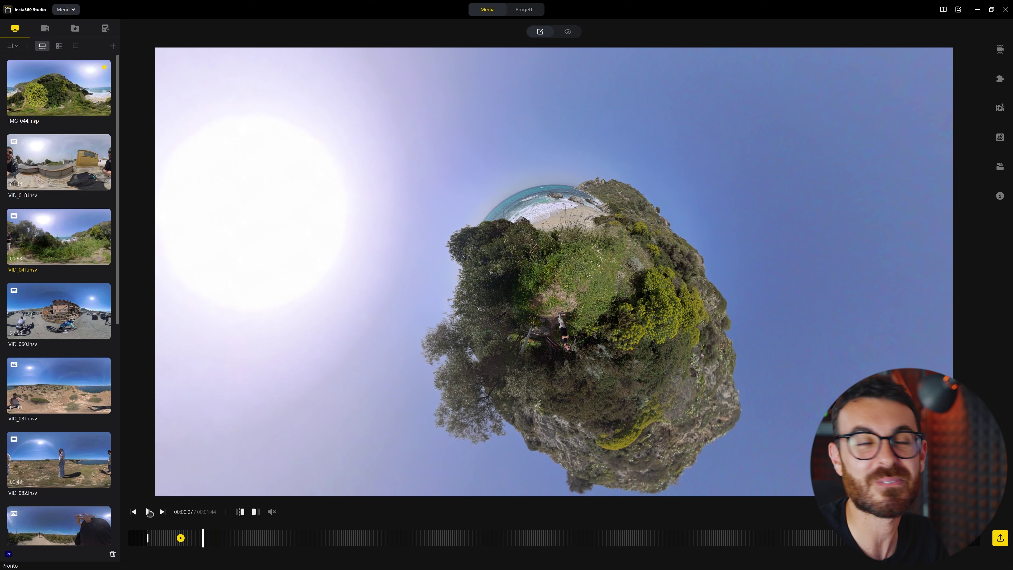
{"action": "left_click", "coordinate": [180, 539]}
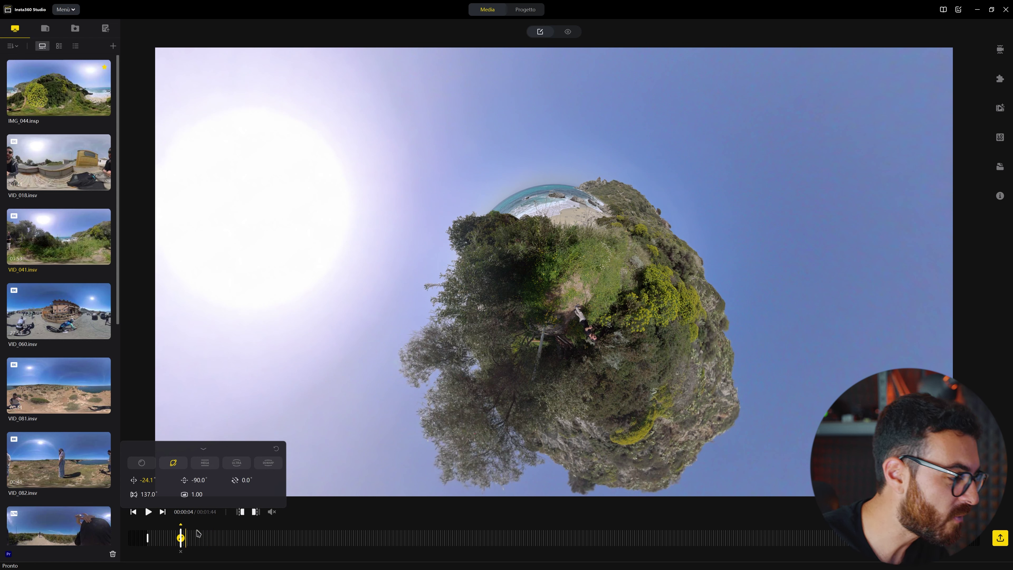
{"action": "left_click", "coordinate": [786, 541]}
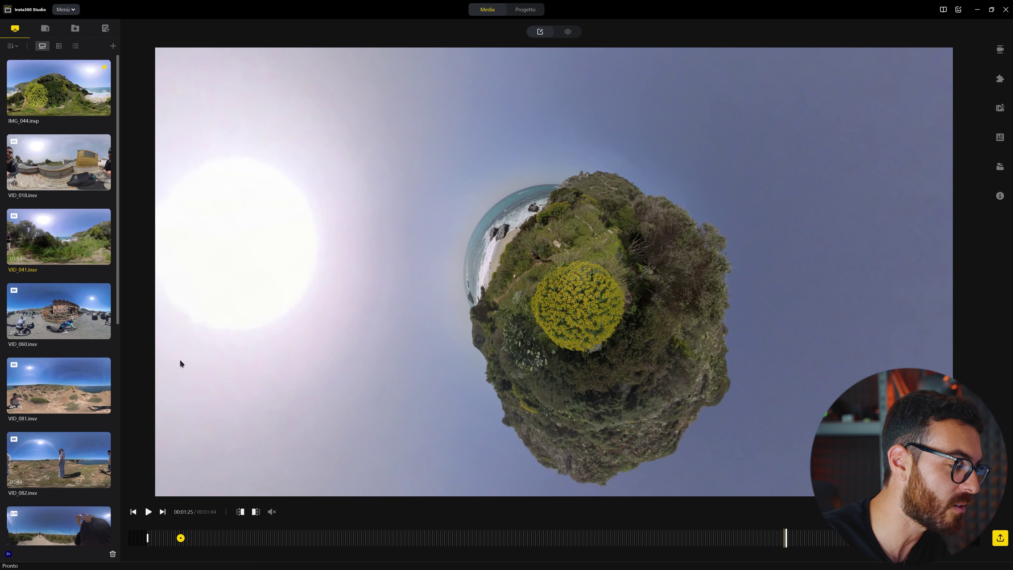
{"action": "left_click", "coordinate": [181, 540]}
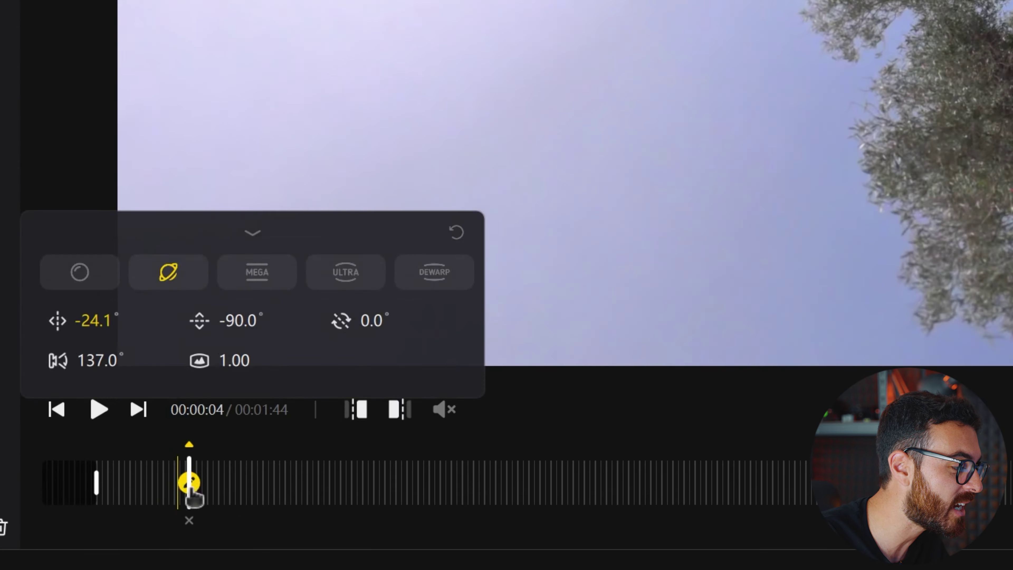
Step: Delete the Tiny Planet keyframe at 00:00:04, add it again with the Tiny Planet view, and delete that one too
{"action": "right_click", "coordinate": [190, 490]}
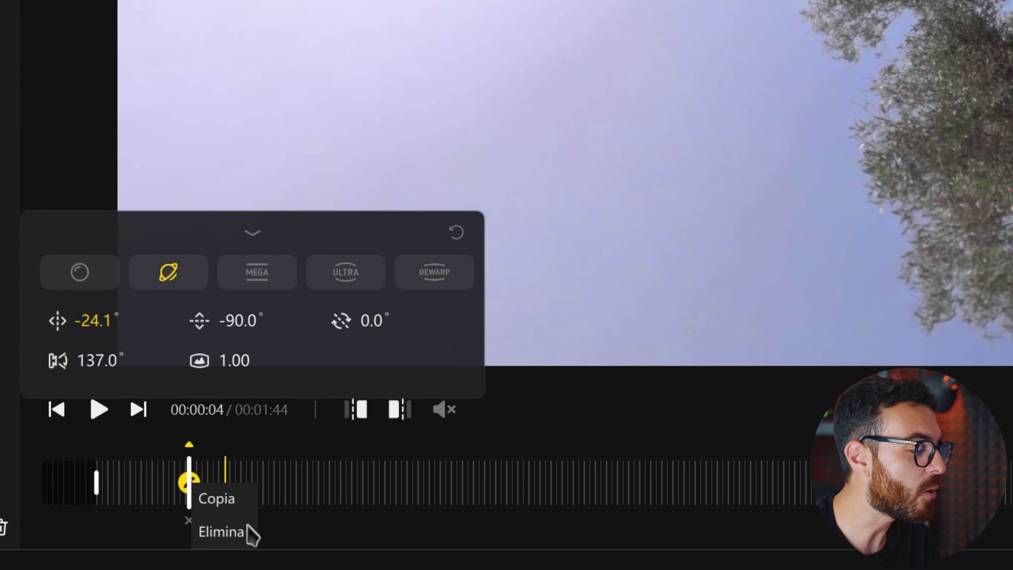
{"action": "left_click", "coordinate": [231, 538]}
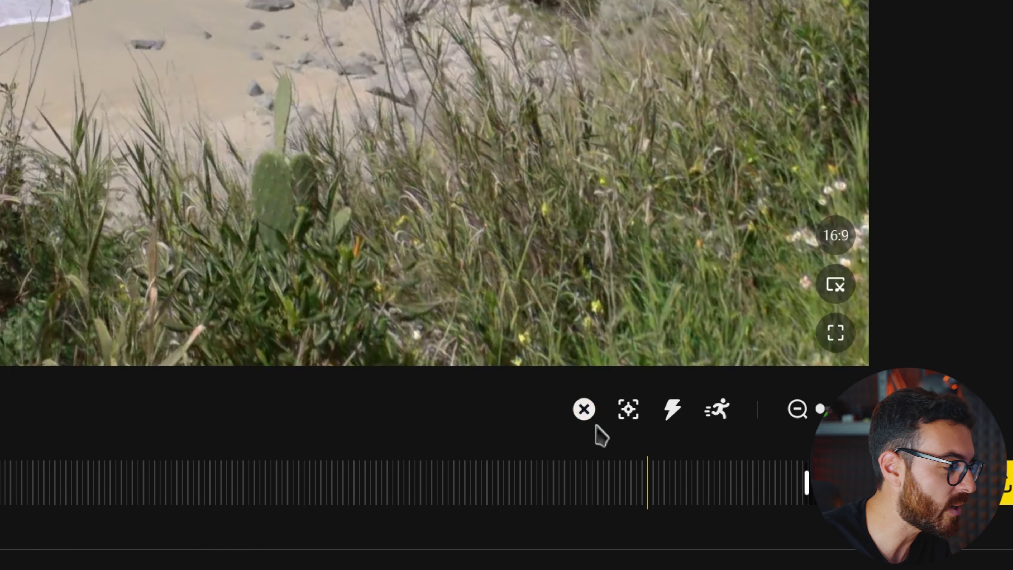
{"action": "left_click", "coordinate": [585, 410]}
{"action": "left_click", "coordinate": [240, 272]}
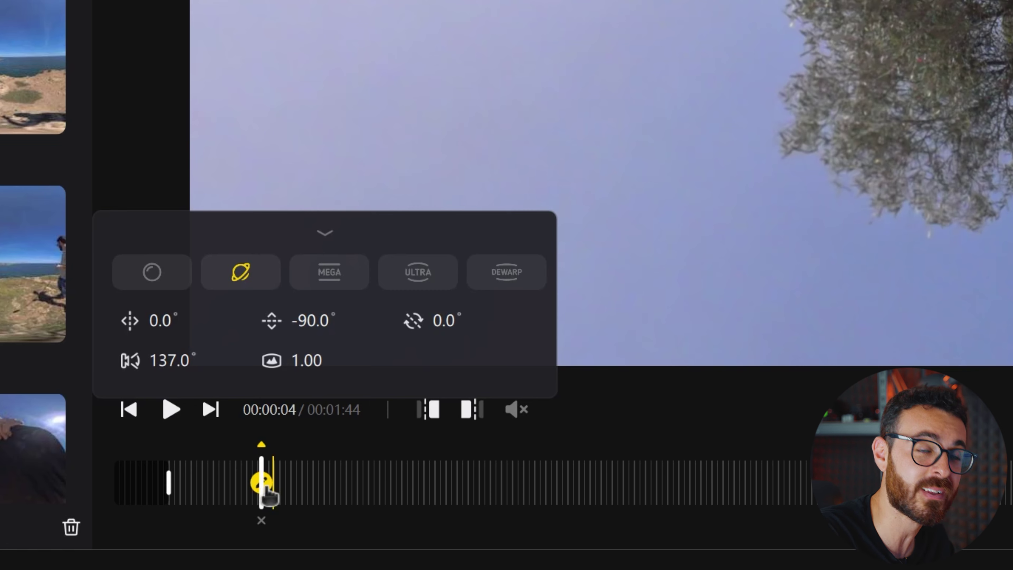
{"action": "key", "text": "Delete"}
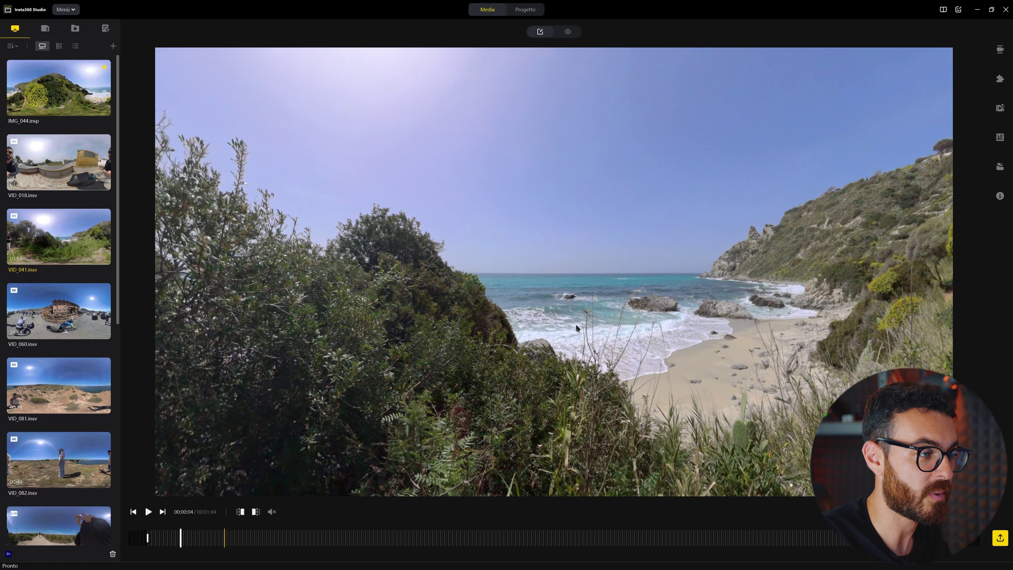
Step: Widen the beach view to a 74.2° field of view and add a keyframe at 00:00:04
{"action": "scroll", "coordinate": [605, 309], "scroll_direction": "down", "scroll_amount": 5}
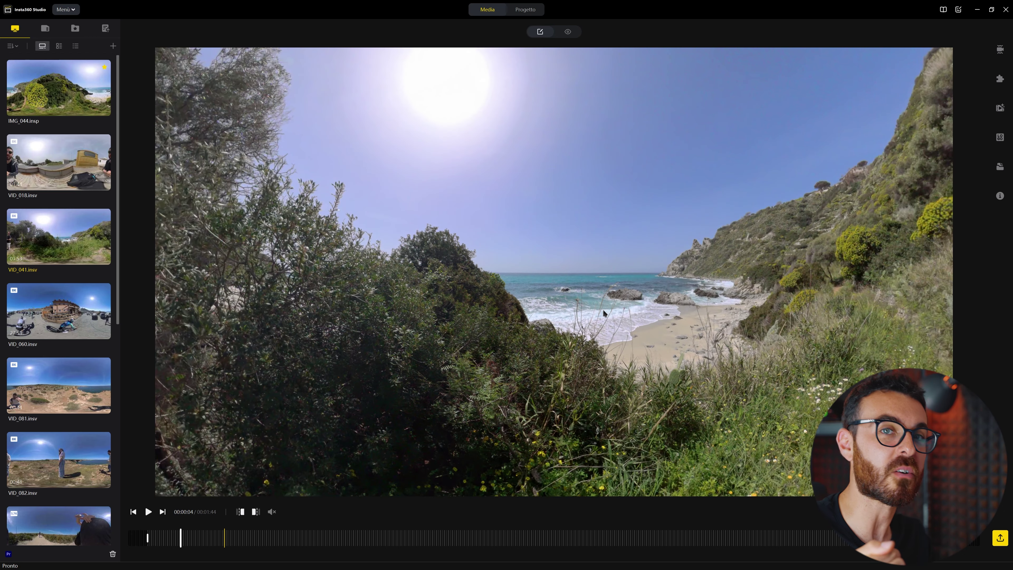
{"action": "mouse_move", "coordinate": [271, 512]}
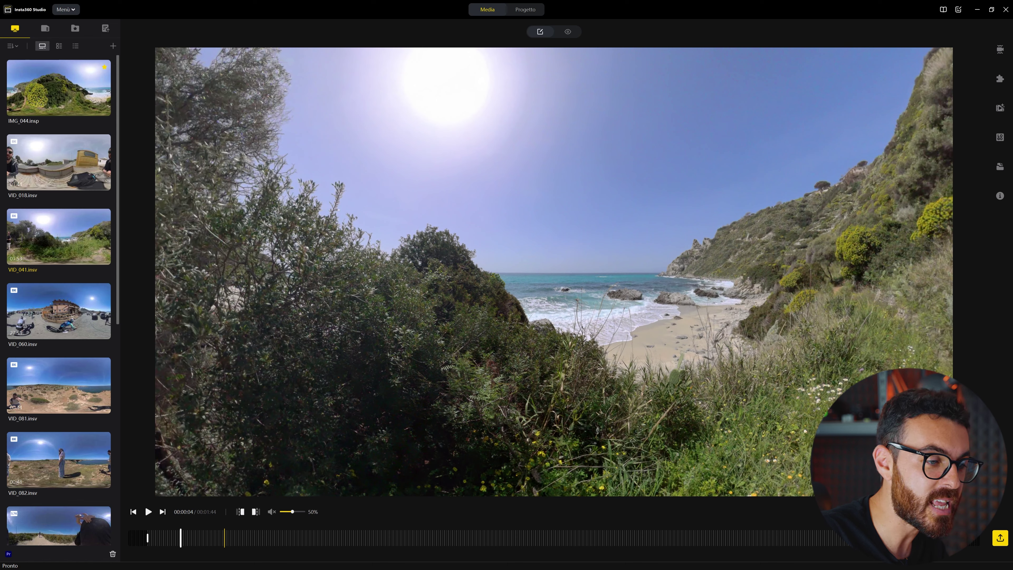
{"action": "left_click", "coordinate": [181, 538]}
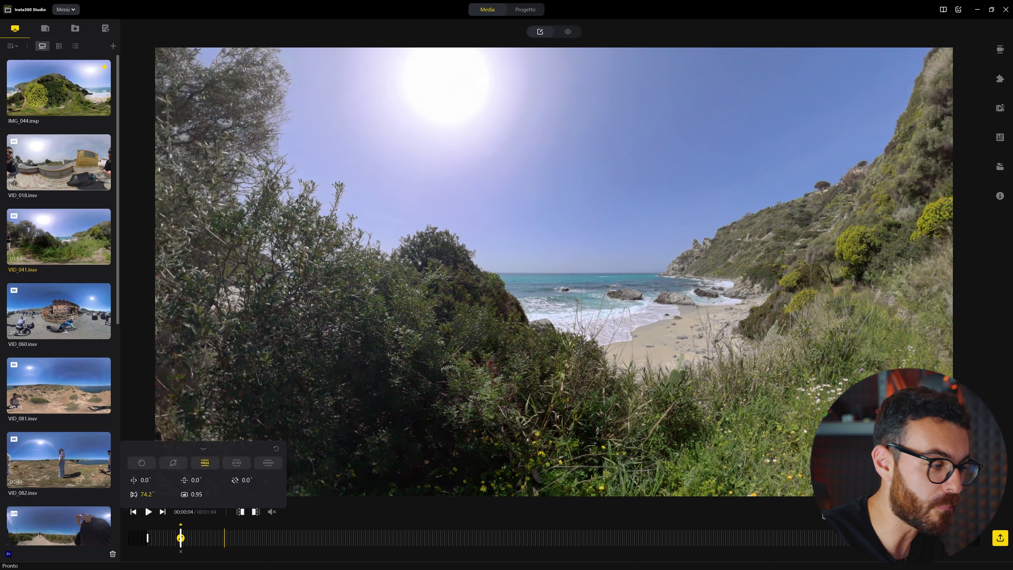
Step: Advance to 00:00:20, turn the view toward the hillside path at pan 108.7° and tilt -0.3°, and add a second keyframe
{"action": "left_click", "coordinate": [156, 516]}
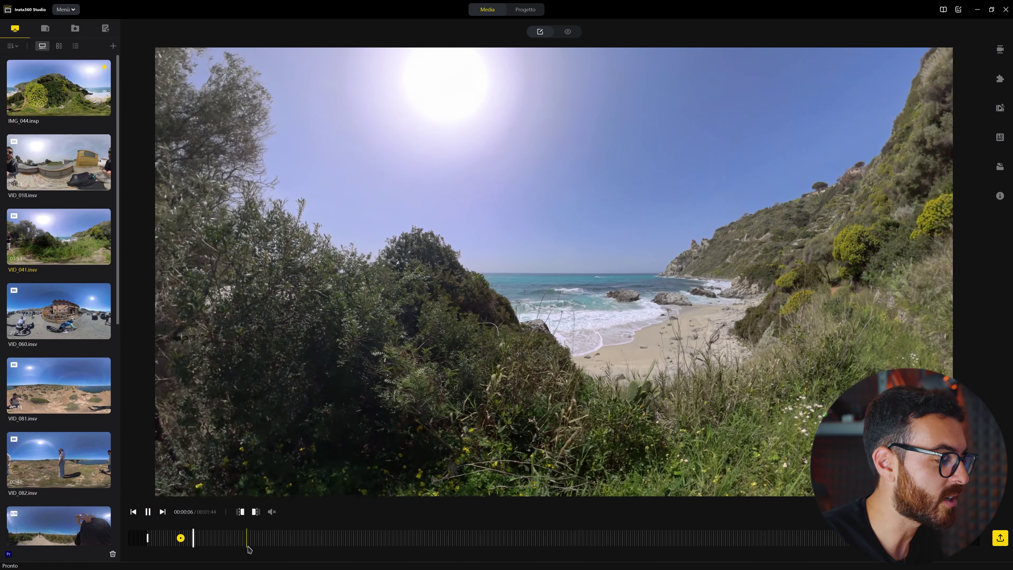
{"action": "left_click", "coordinate": [251, 539]}
{"action": "left_click", "coordinate": [290, 538]}
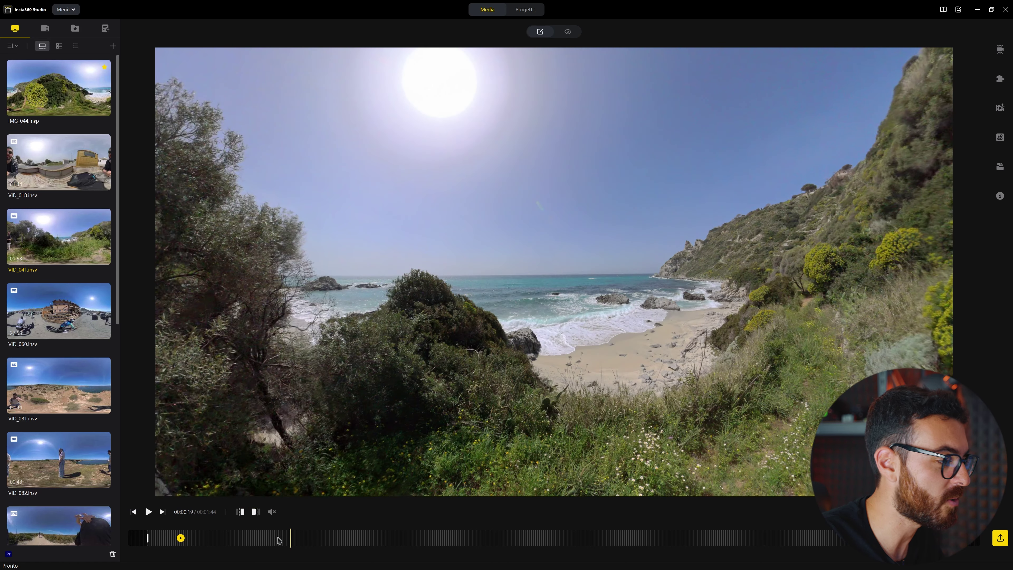
{"action": "left_click", "coordinate": [147, 515]}
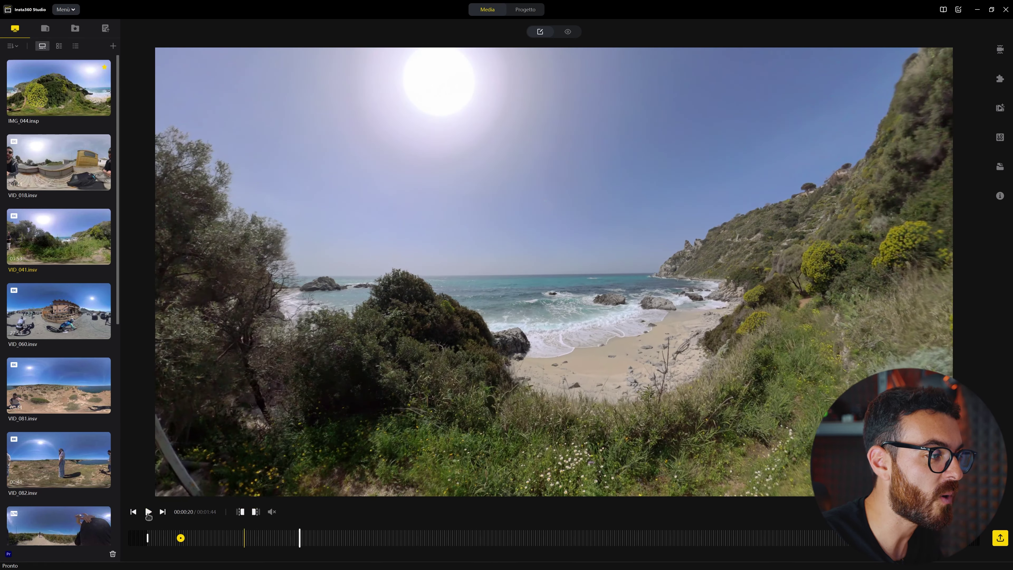
{"action": "left_click_drag", "start_coordinate": [458, 395], "coordinate": [545, 366]}
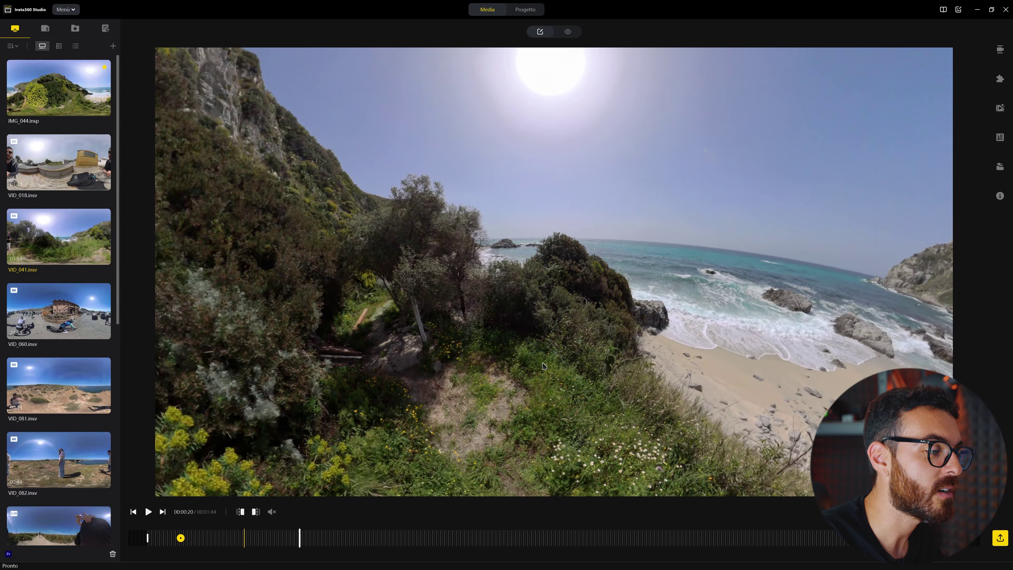
{"action": "left_click_drag", "start_coordinate": [458, 375], "coordinate": [592, 408]}
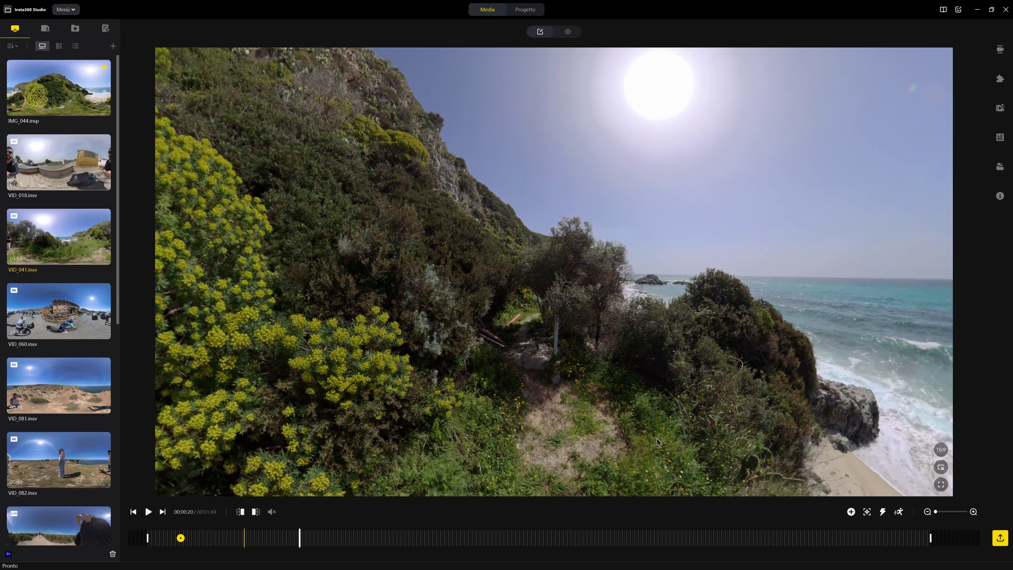
{"action": "left_click", "coordinate": [851, 513]}
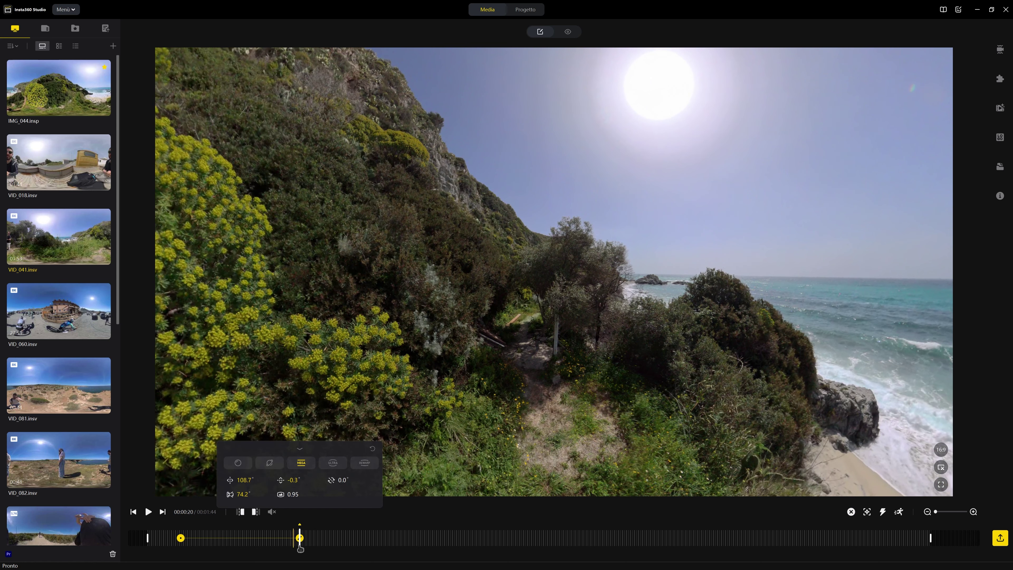
Step: Return to the first keyframe and play the clip to examine the transition between the two keyframes
{"action": "left_click_drag", "start_coordinate": [300, 544], "coordinate": [181, 549]}
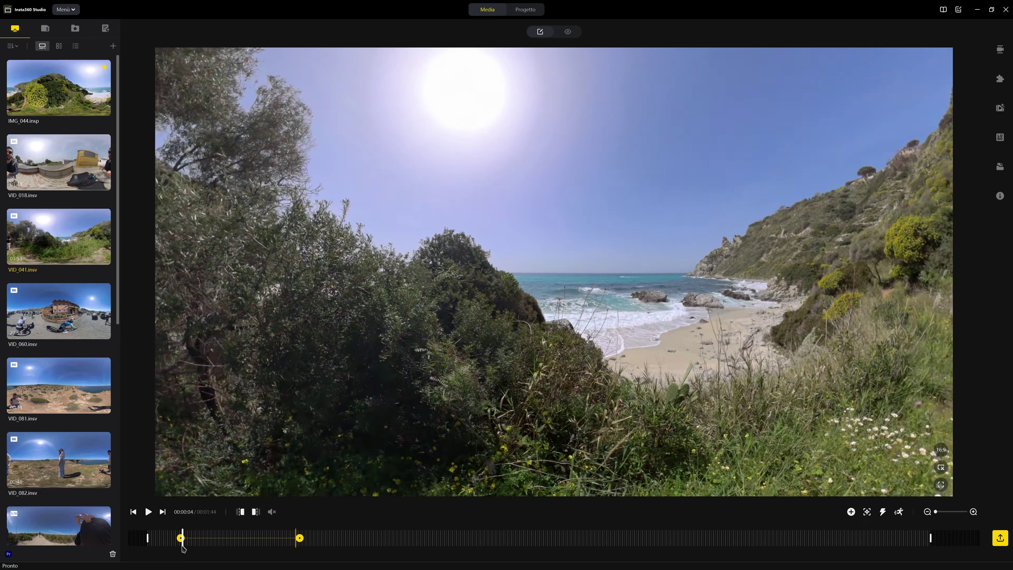
{"action": "left_click", "coordinate": [148, 513]}
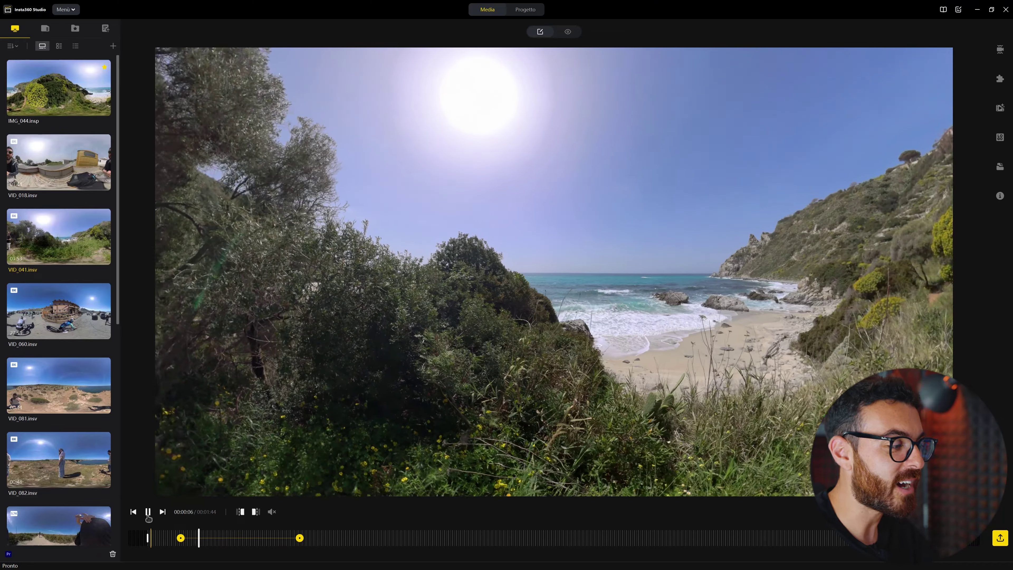
{"action": "left_click", "coordinate": [148, 512]}
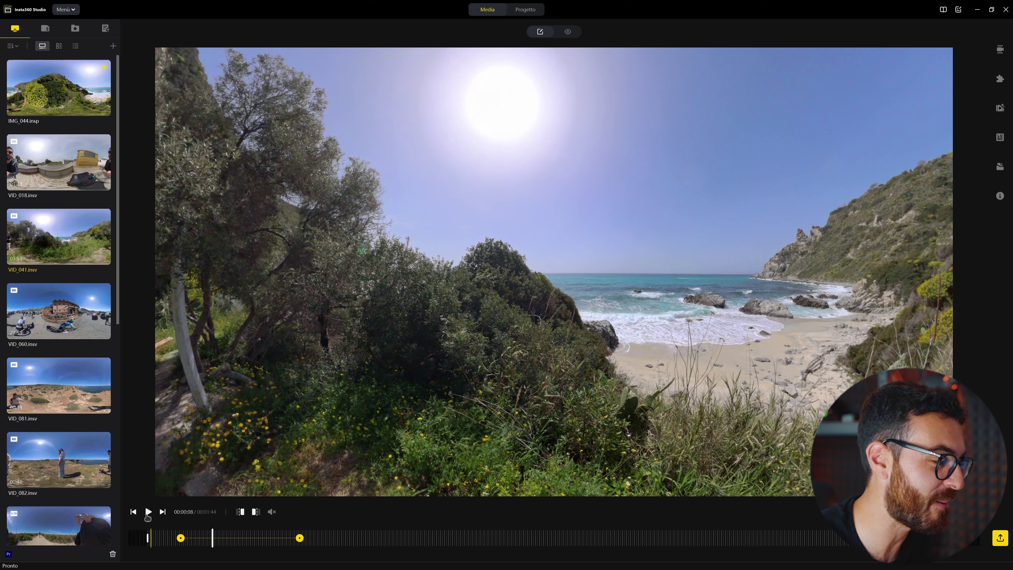
{"action": "left_click", "coordinate": [148, 512]}
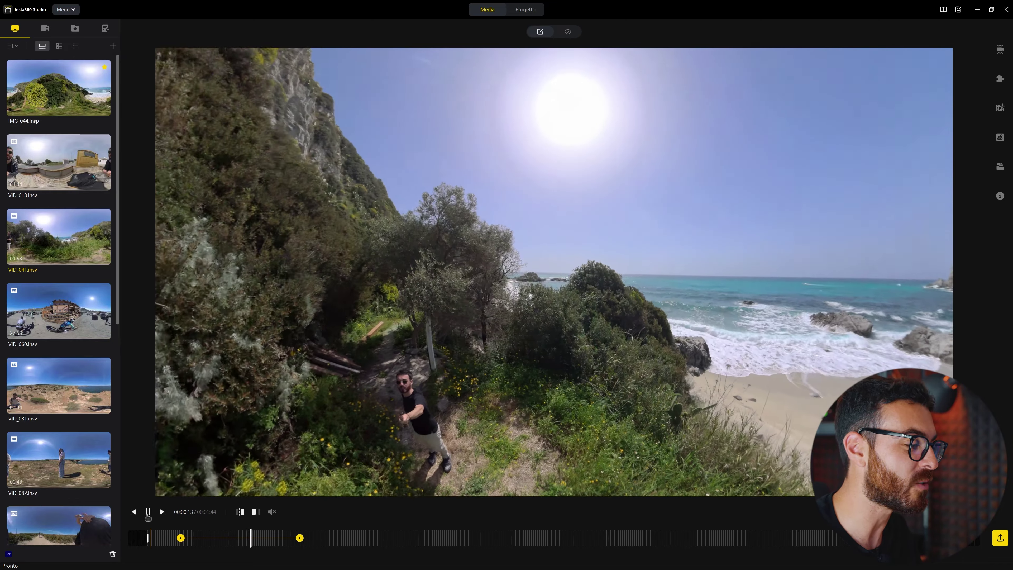
{"action": "left_click", "coordinate": [148, 514]}
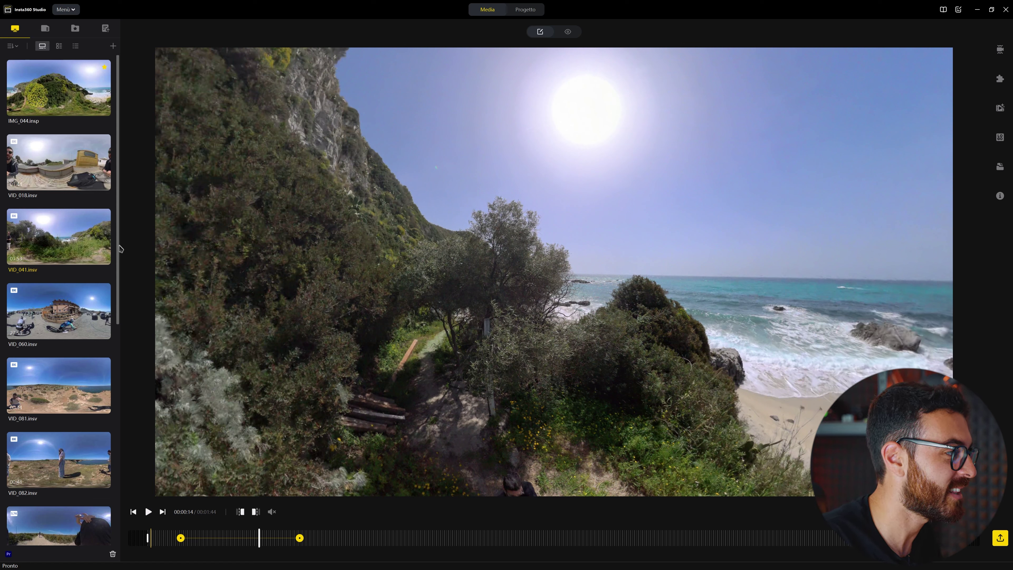
Step: Open VID_100.insv, play its beginning and trim the clip's start at 00:00:03
{"action": "scroll", "coordinate": [118, 248], "scroll_direction": "down", "scroll_amount": 4}
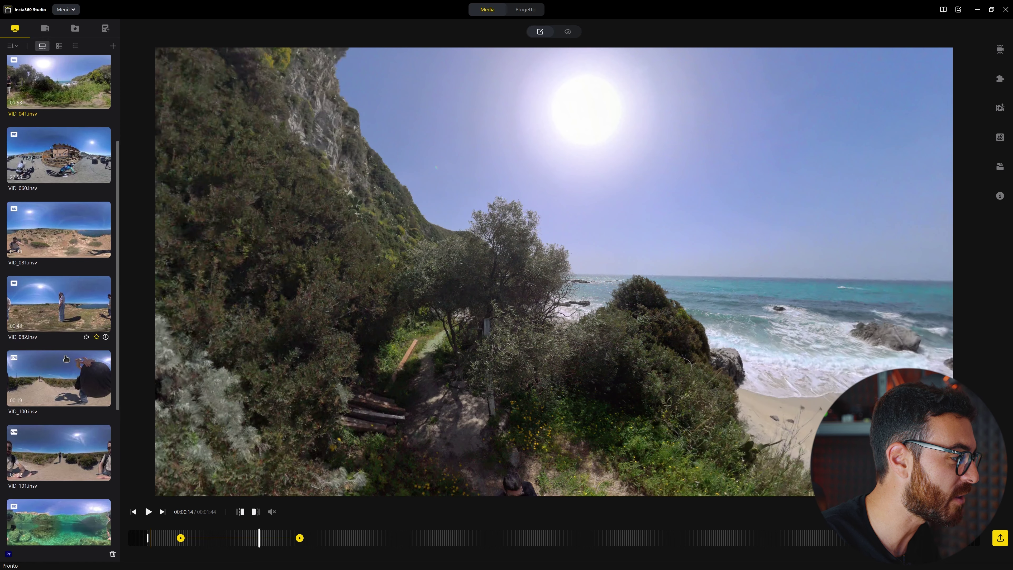
{"action": "left_click", "coordinate": [71, 369]}
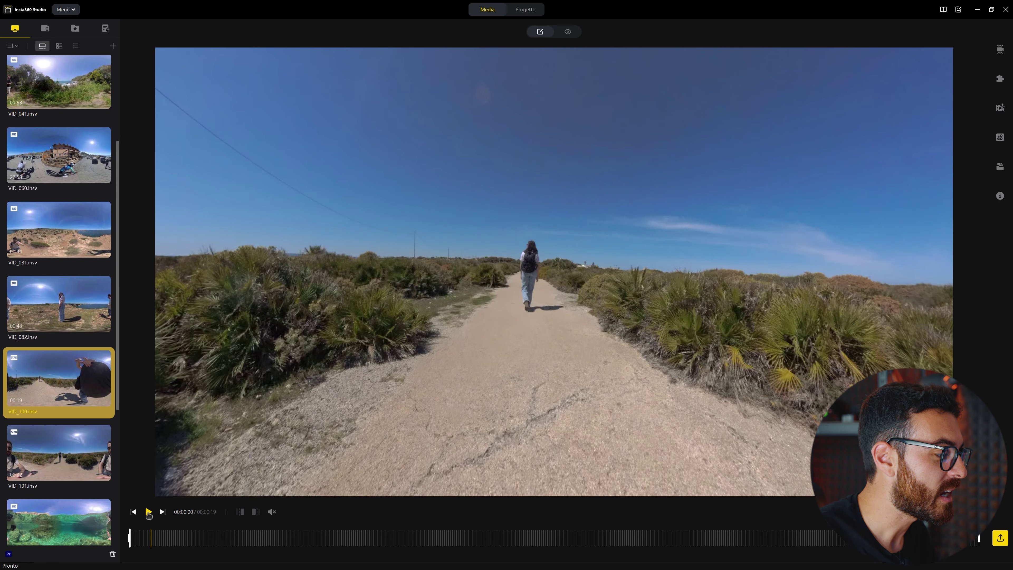
{"action": "left_click", "coordinate": [148, 513]}
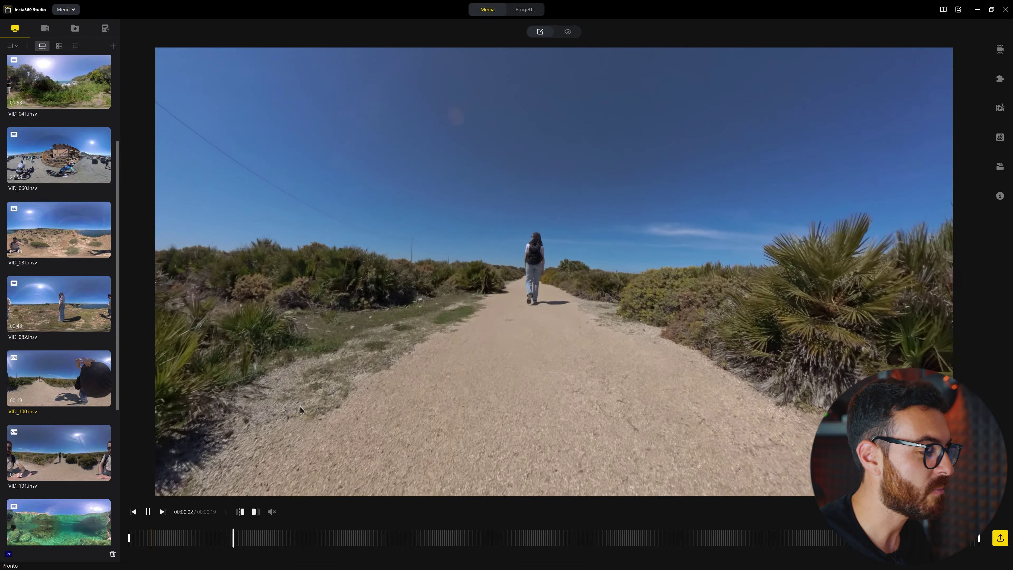
{"action": "key", "text": "space"}
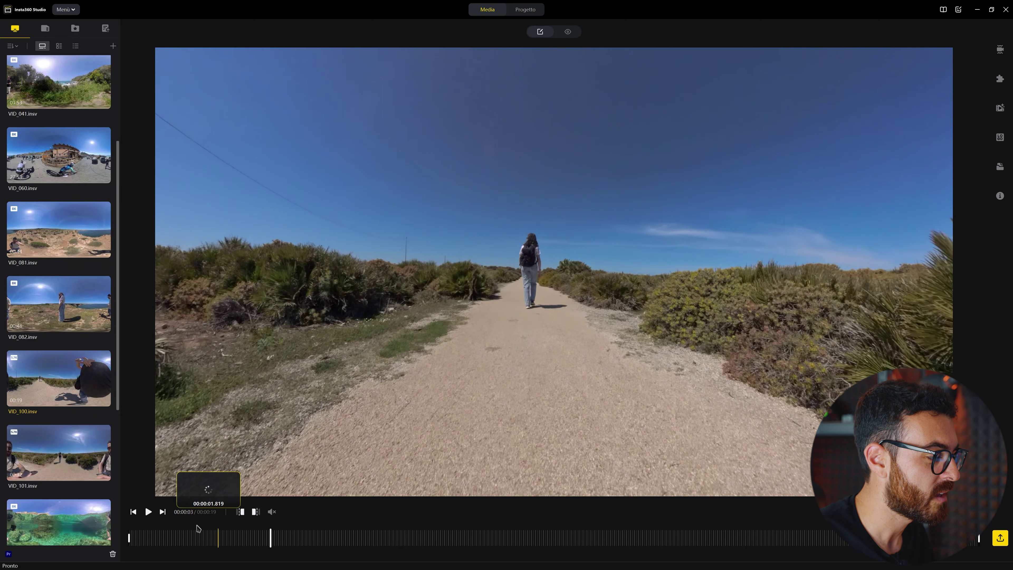
{"action": "left_click", "coordinate": [240, 511]}
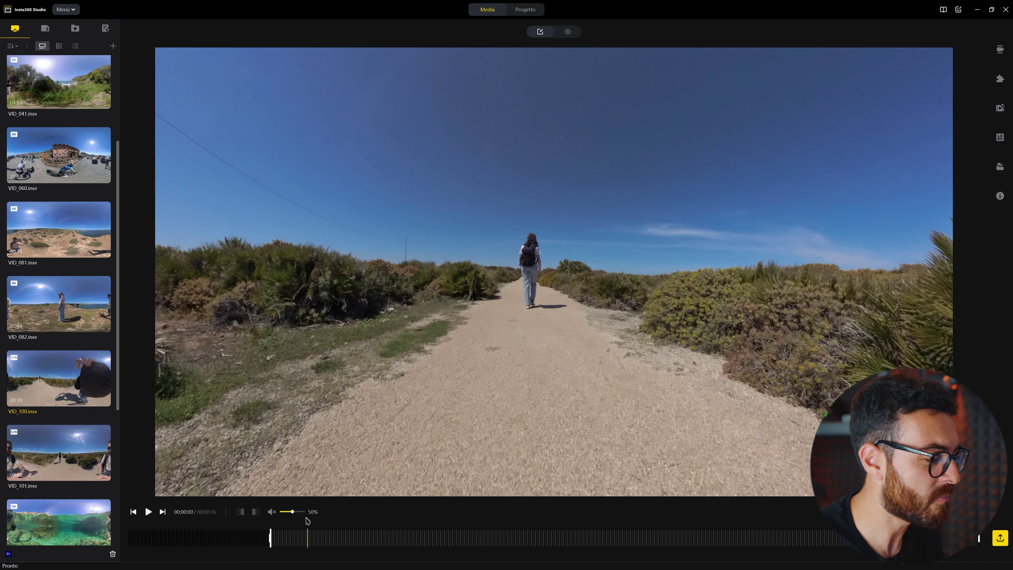
Step: Add a keyframe at the trimmed clip's start and another at 00:00:09 with a rotation angle of 1×0.0°
{"action": "left_click", "coordinate": [851, 513]}
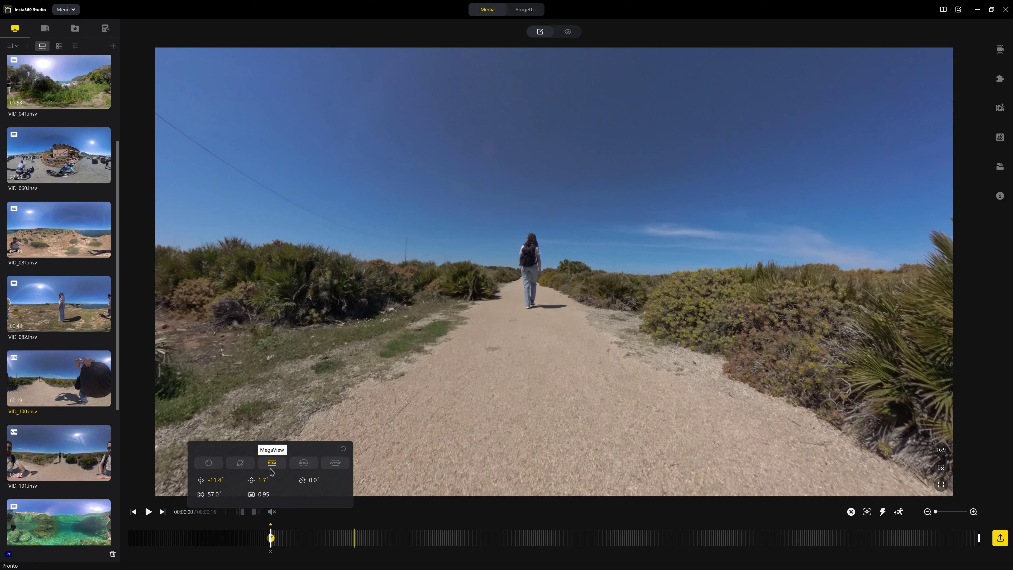
{"action": "left_click", "coordinate": [518, 541]}
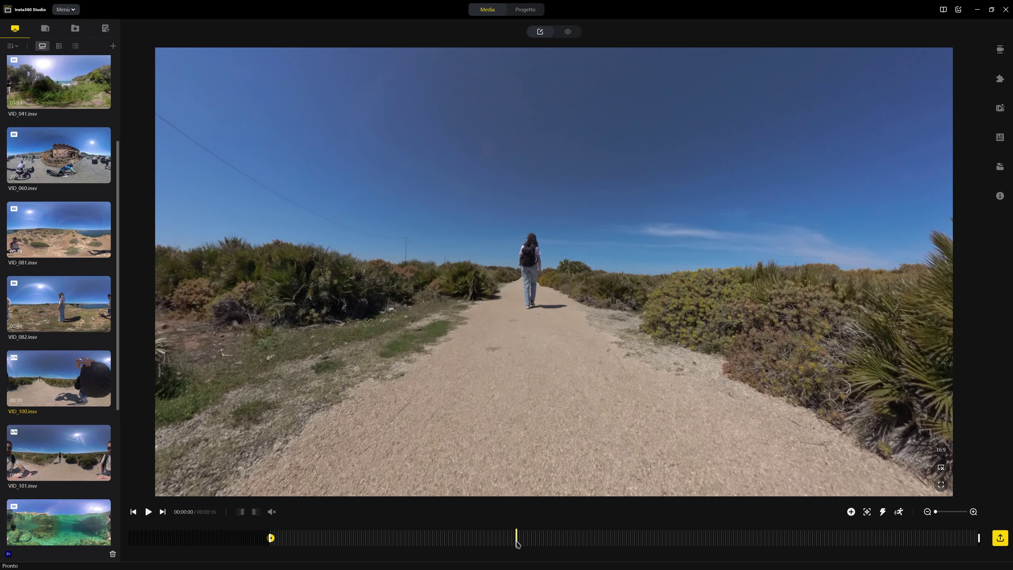
{"action": "left_click", "coordinate": [599, 542]}
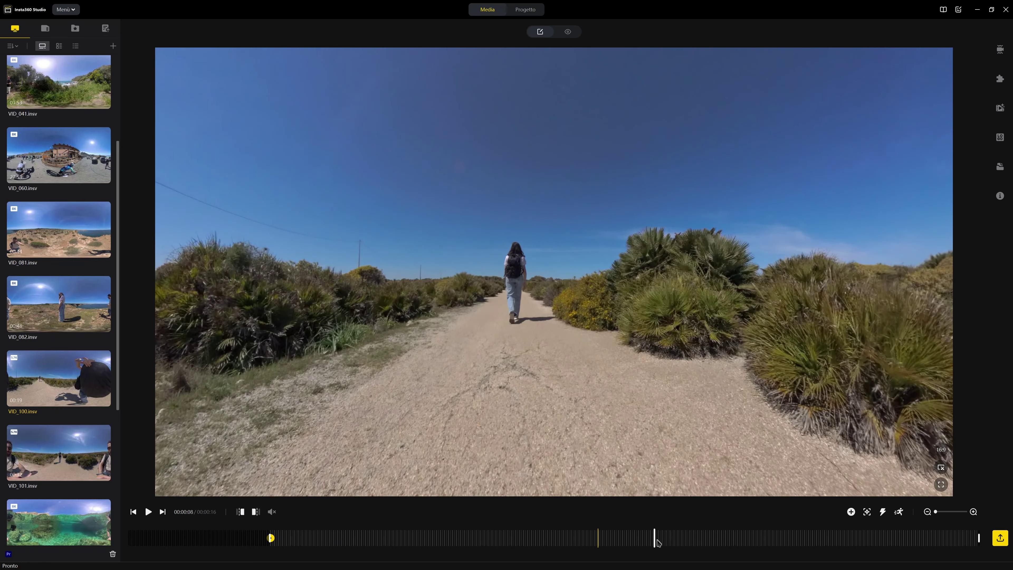
{"action": "left_click", "coordinate": [852, 512]}
{"action": "left_click_drag", "start_coordinate": [706, 482], "coordinate": [845, 473]}
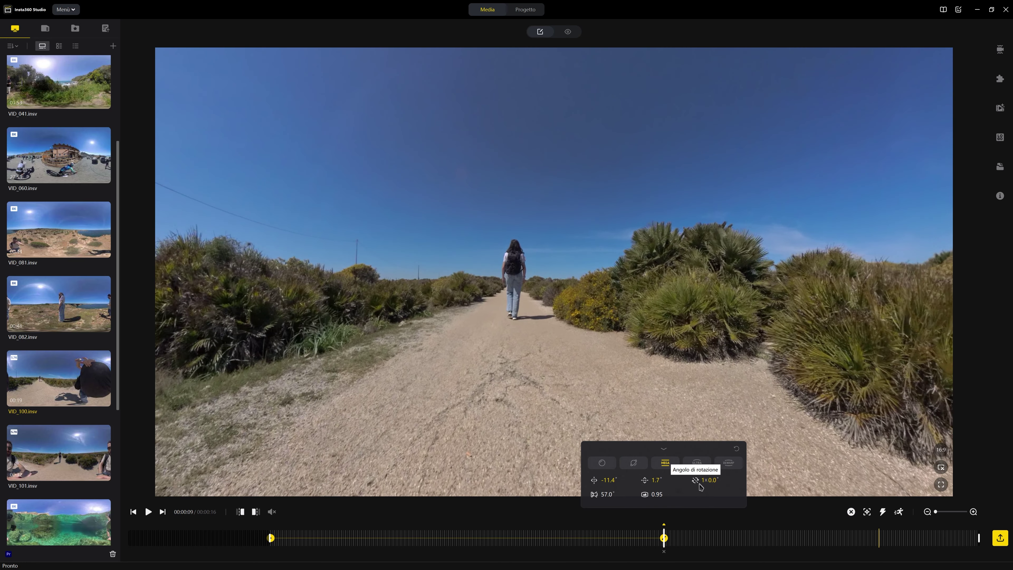
Step: Play the trimmed clip from its first keyframe to examine the full-turn rotation up to the second one
{"action": "left_click", "coordinate": [279, 548]}
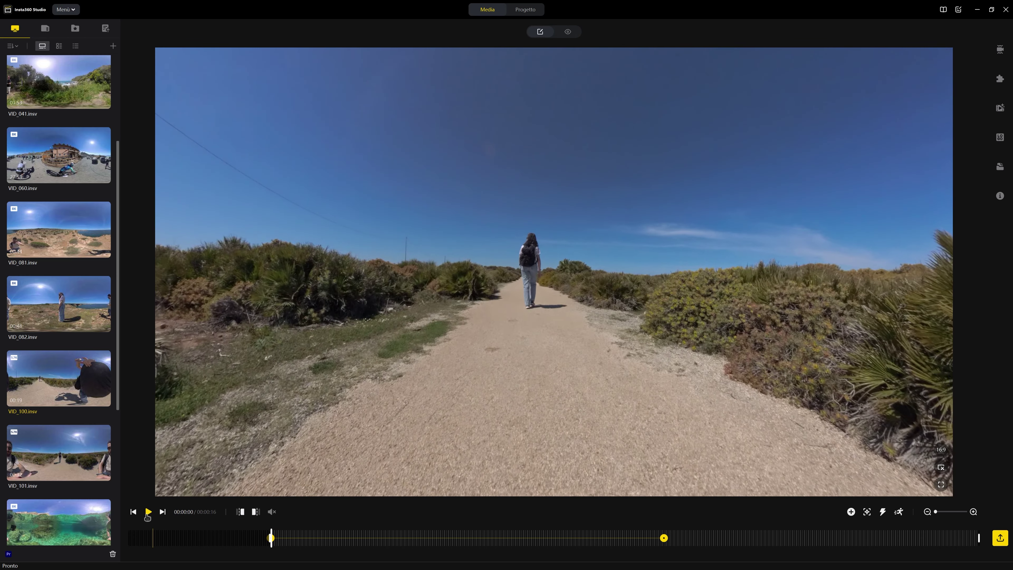
{"action": "left_click", "coordinate": [147, 515]}
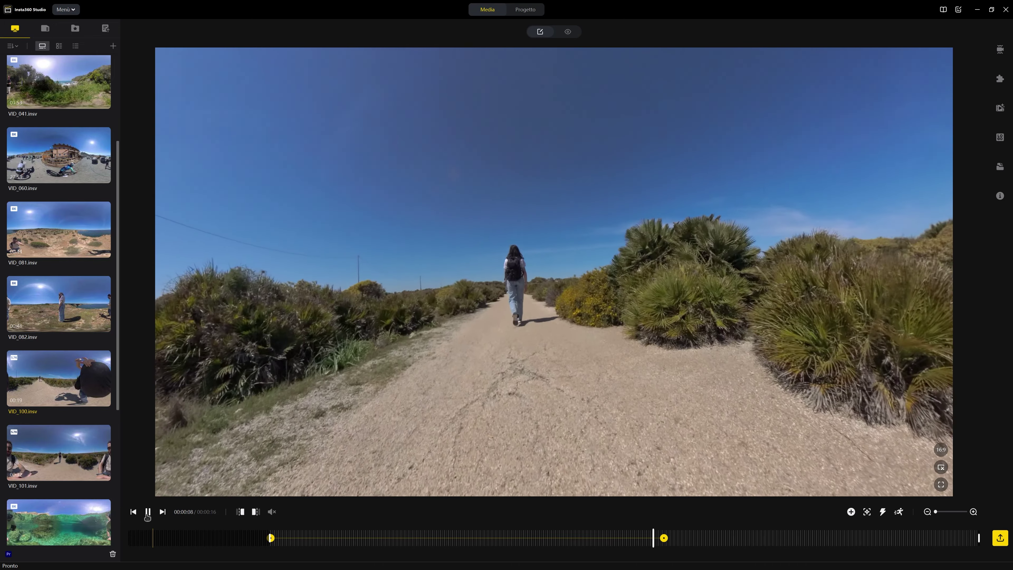
{"action": "left_click", "coordinate": [148, 516]}
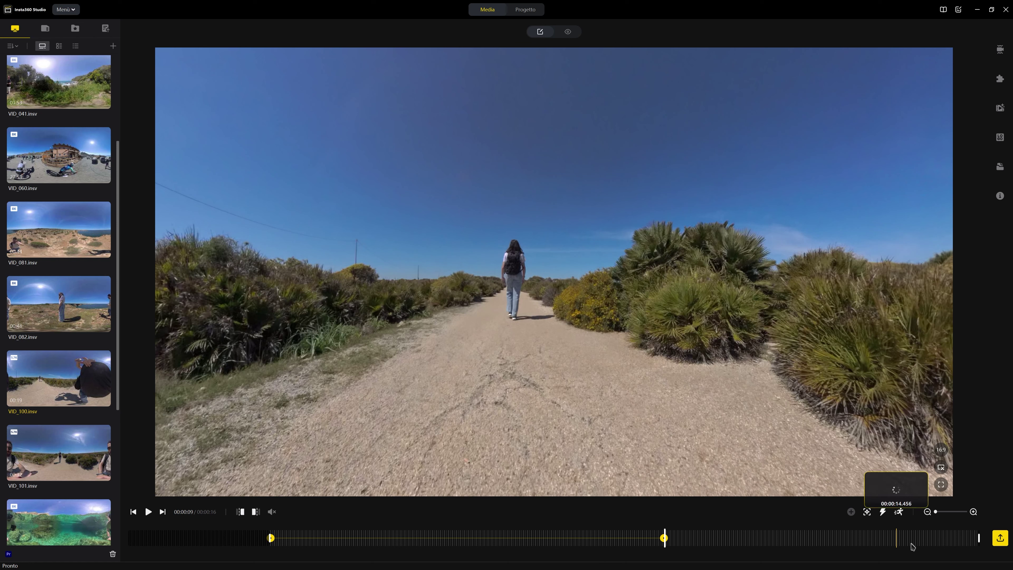
Step: Turn on Motion ND for VID_100.insv in its media processing settings
{"action": "left_click", "coordinate": [999, 112]}
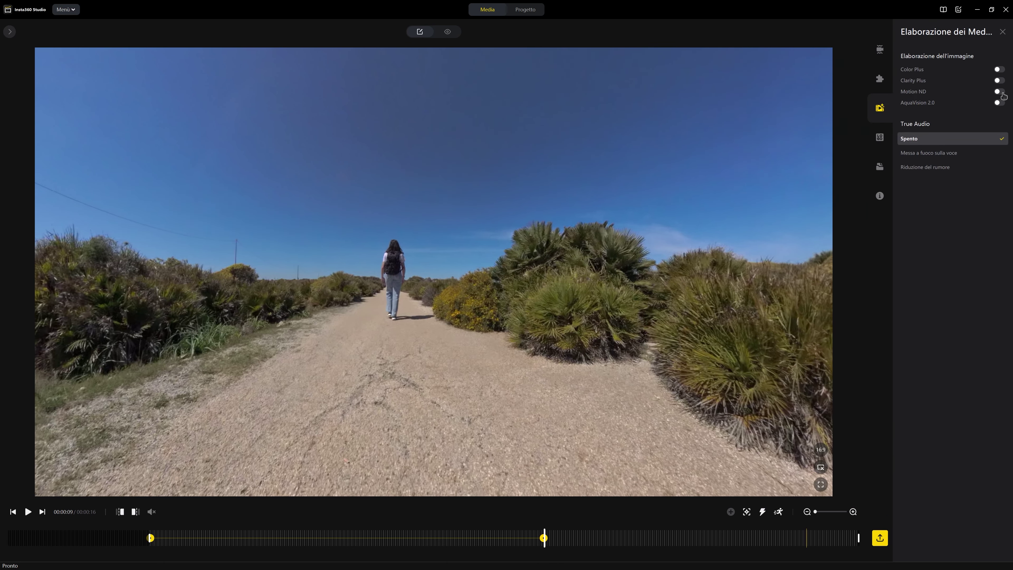
{"action": "left_click", "coordinate": [779, 513]}
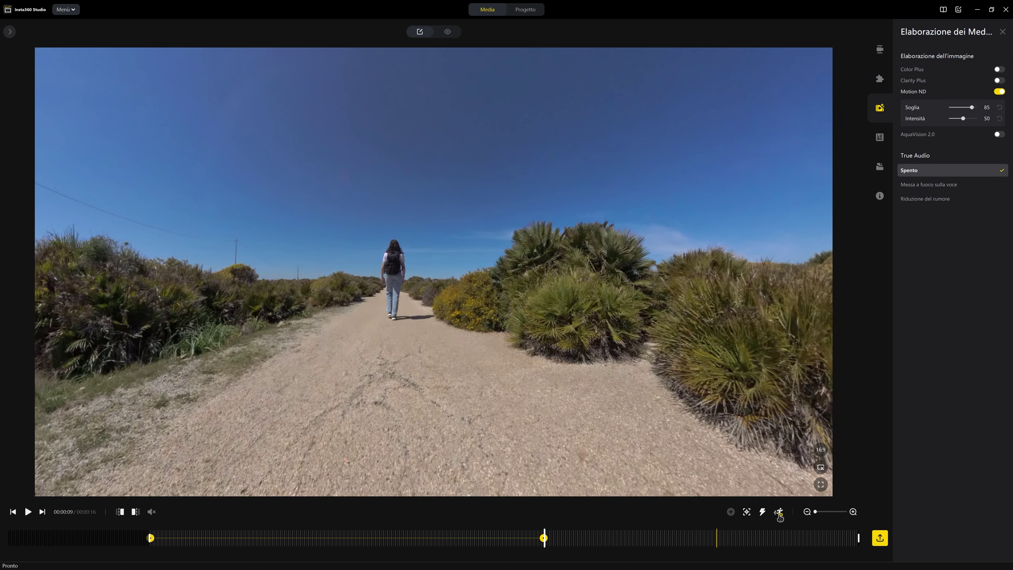
Step: Play VID_100.insv from its first keyframe to examine the motion blur during the full-turn rotation
{"action": "left_click", "coordinate": [201, 539]}
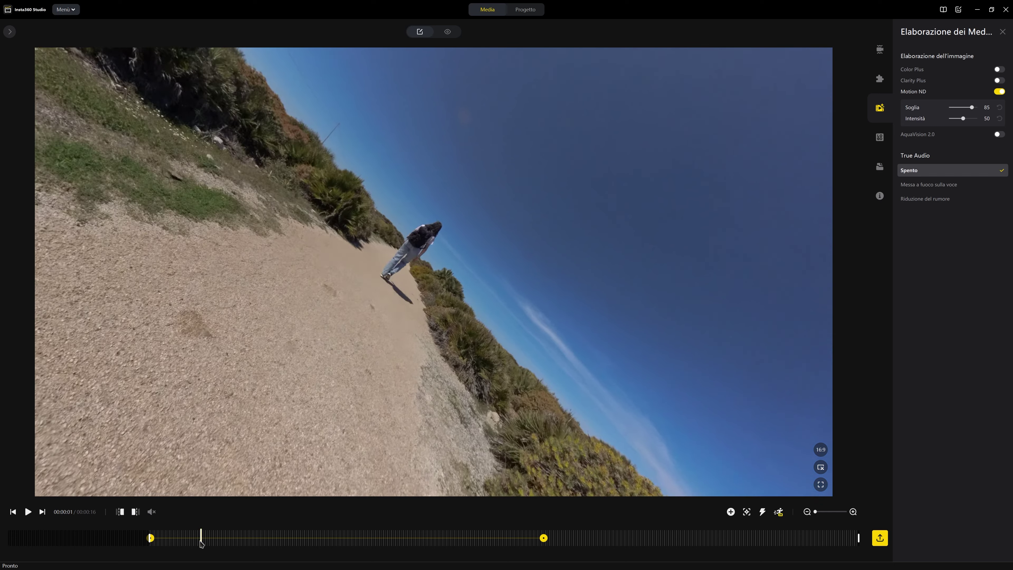
{"action": "left_click", "coordinate": [149, 545]}
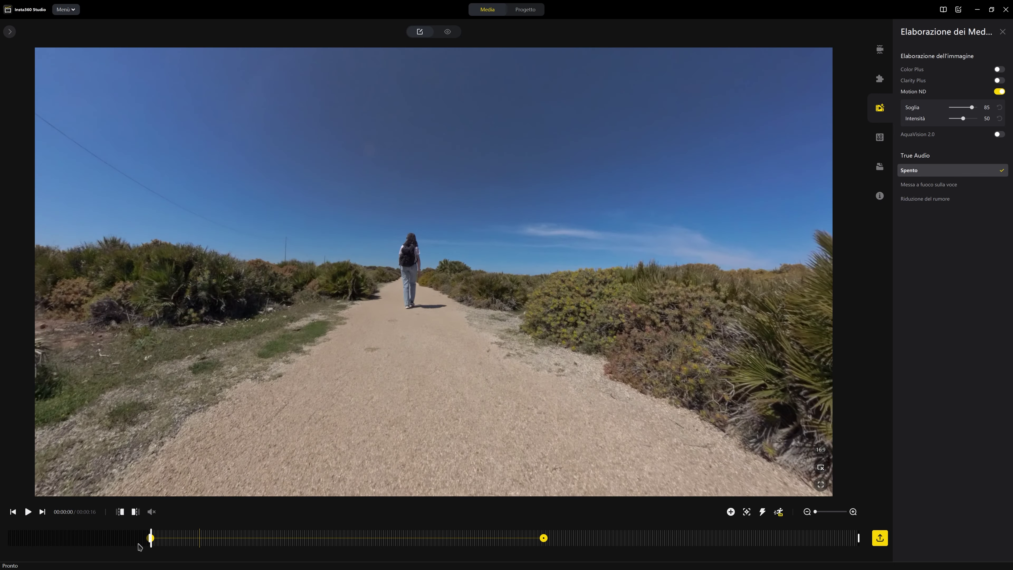
{"action": "left_click", "coordinate": [29, 513]}
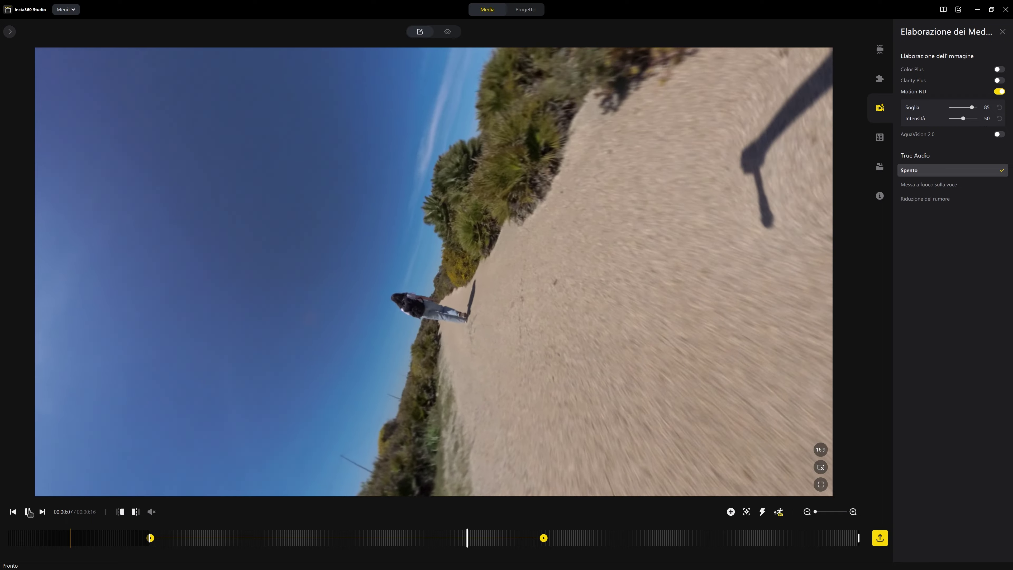
{"action": "left_click", "coordinate": [28, 512]}
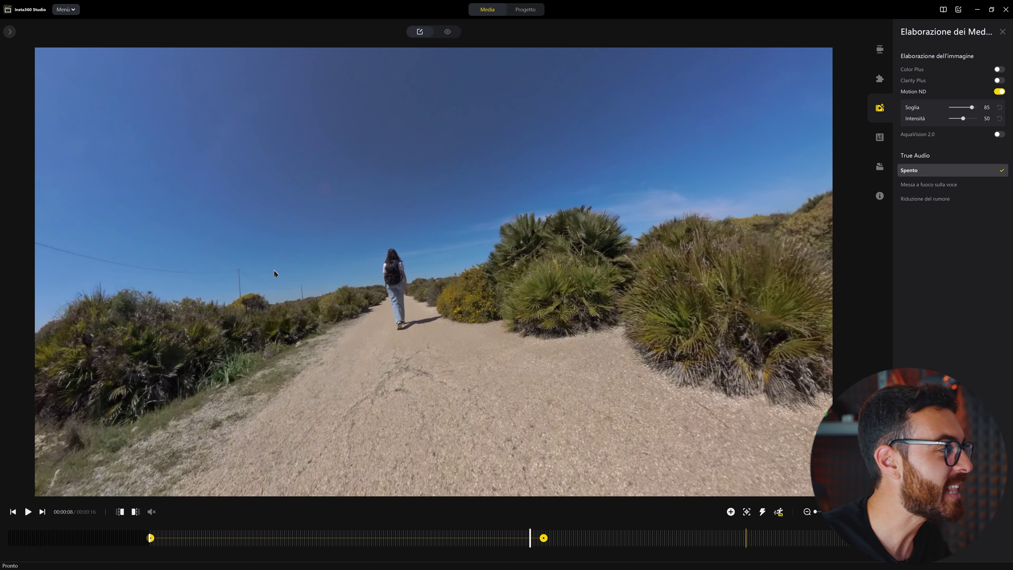
Step: Open VID_041.insv and play it, jumping ahead between its two keyframes, to examine the animated pan
{"action": "left_click", "coordinate": [10, 31]}
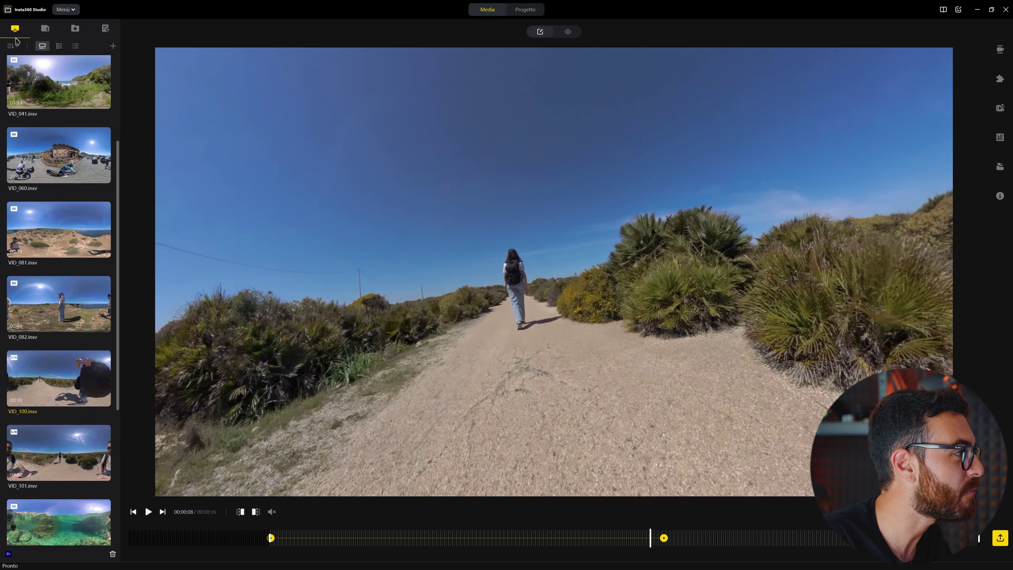
{"action": "left_click", "coordinate": [68, 86]}
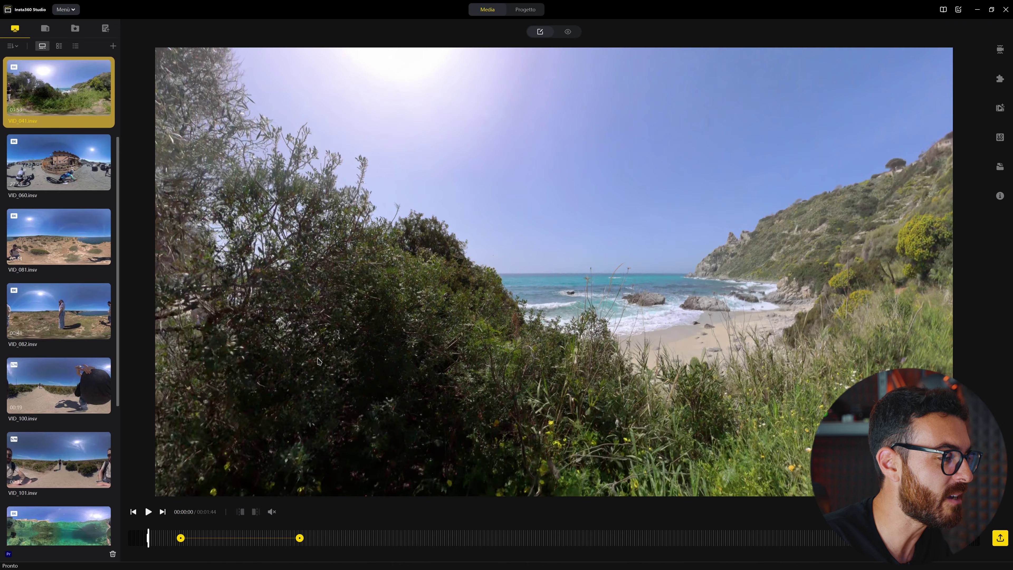
{"action": "left_click", "coordinate": [147, 514]}
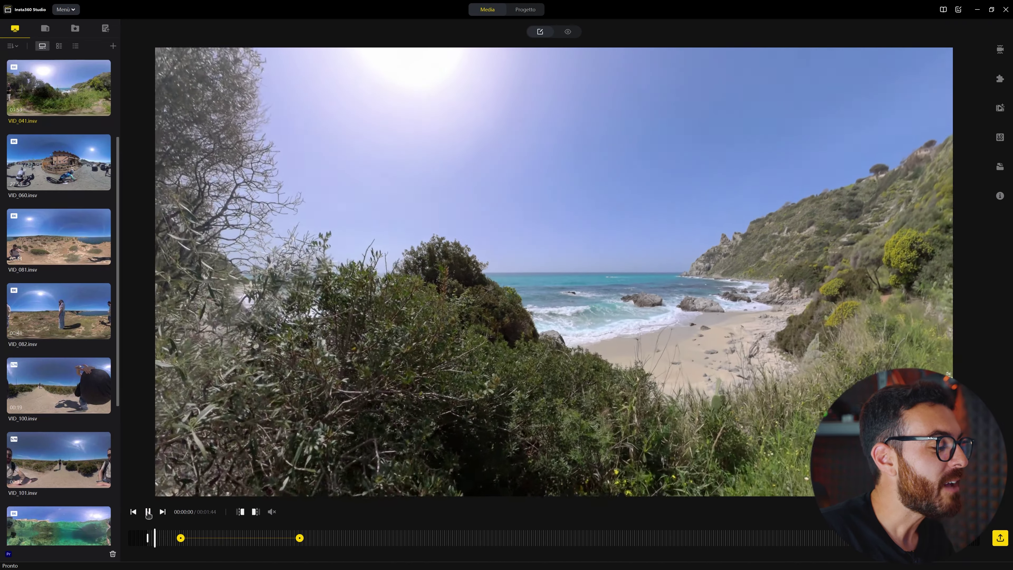
{"action": "left_click", "coordinate": [206, 545]}
{"action": "left_click", "coordinate": [148, 513]}
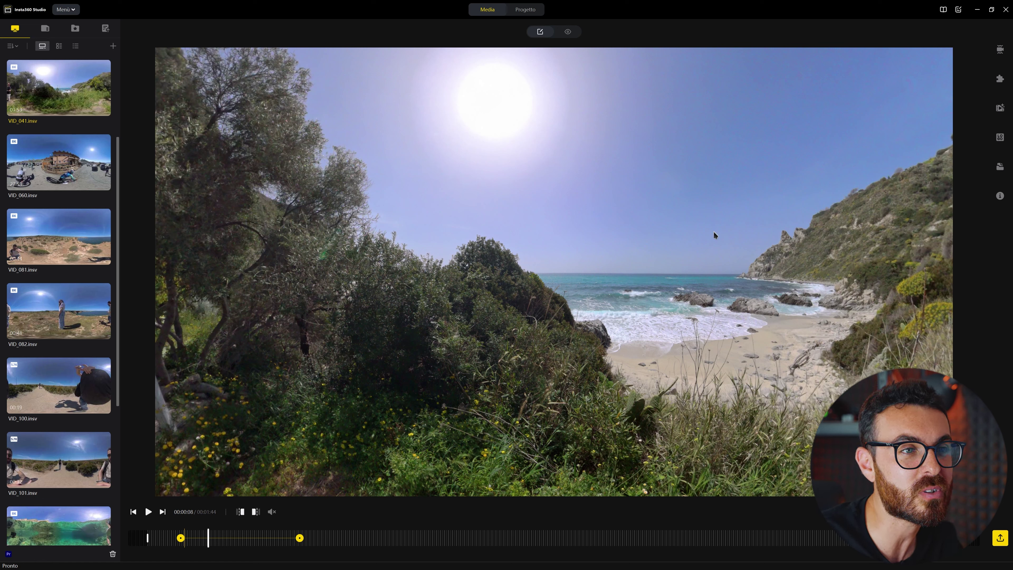
Step: Open the project management options for VID_041.insv
{"action": "left_click", "coordinate": [1000, 167]}
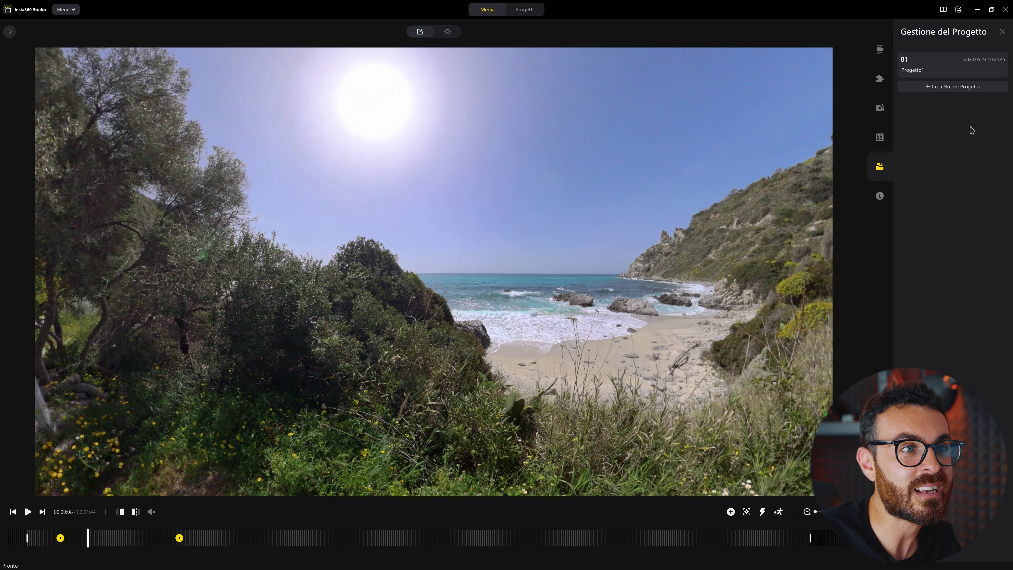
Step: Create a second project for the beach clip, compare it with Progetto1, and return to Progetto2
{"action": "left_click", "coordinate": [933, 87]}
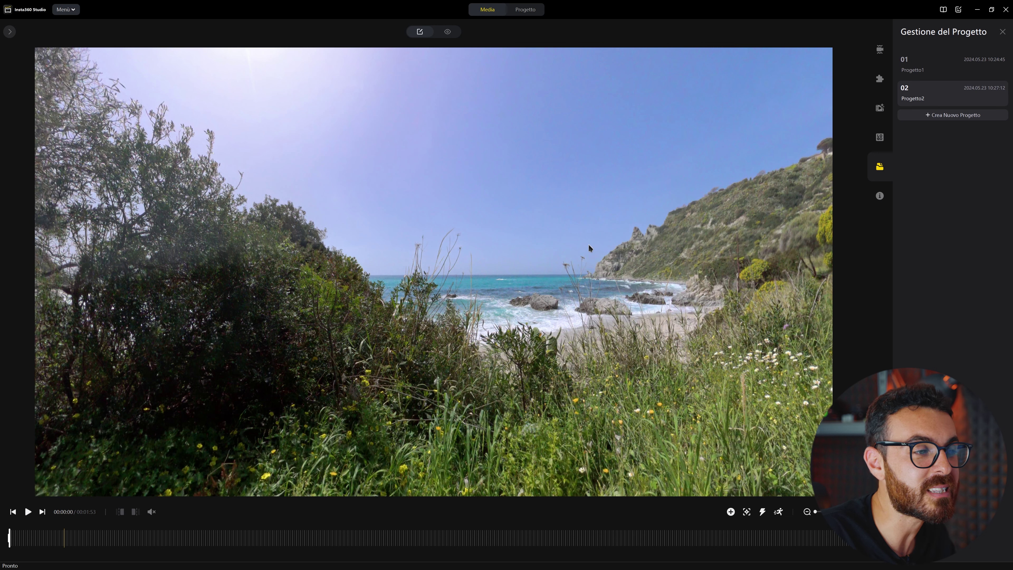
{"action": "left_click", "coordinate": [934, 69]}
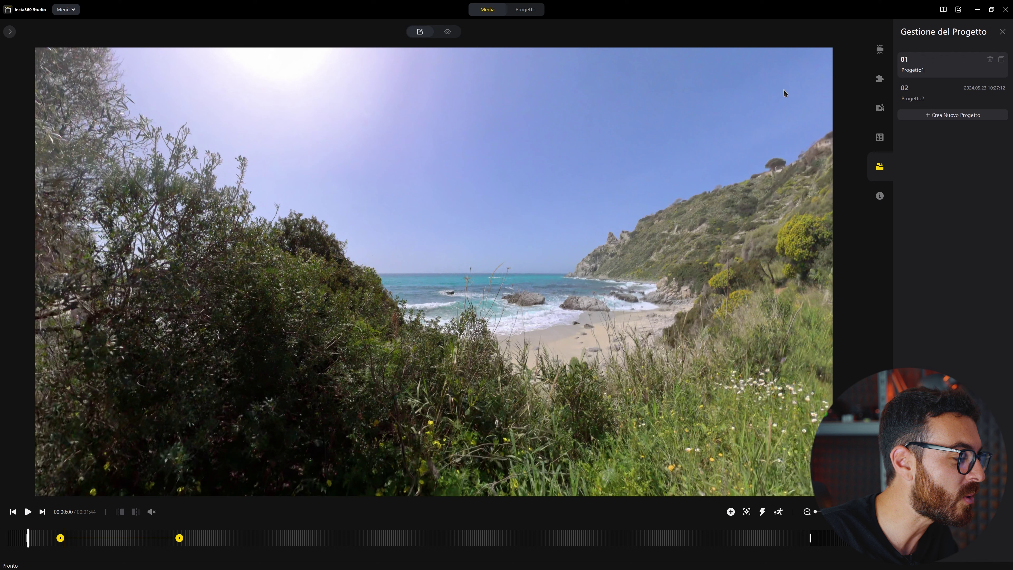
{"action": "left_click_drag", "start_coordinate": [73, 542], "coordinate": [147, 541]}
{"action": "mouse_move", "coordinate": [934, 93]}
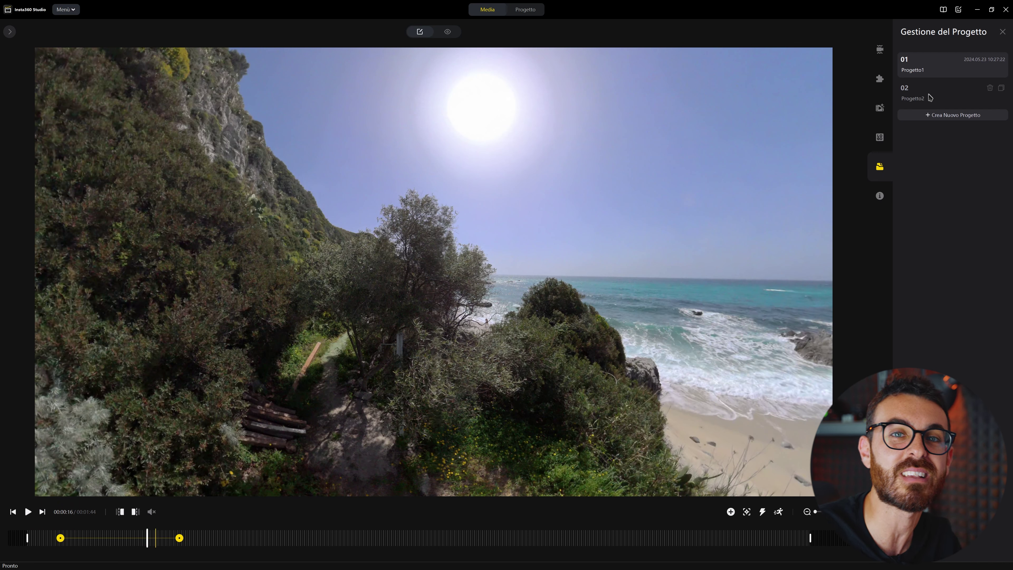
{"action": "left_click", "coordinate": [930, 98]}
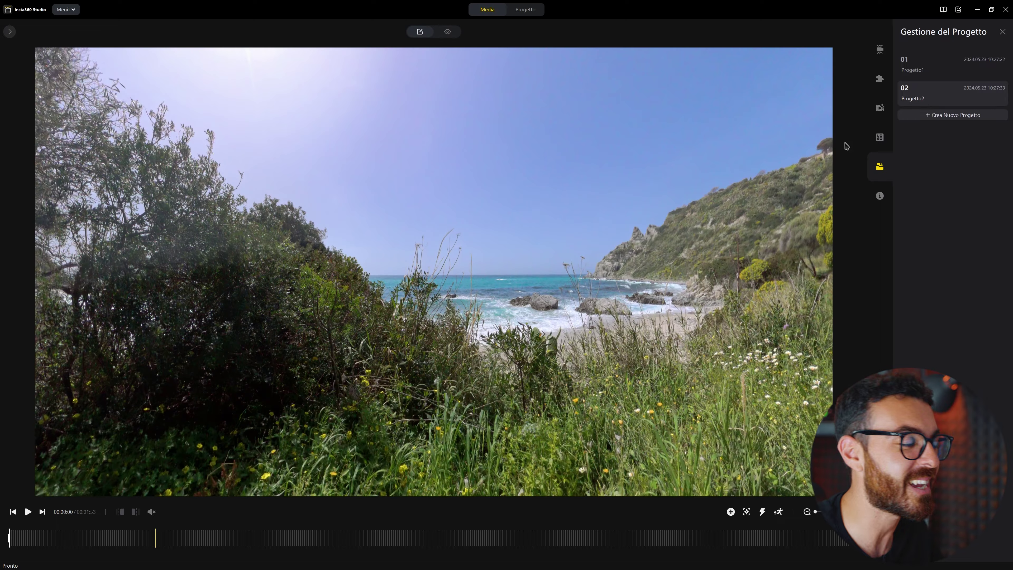
Step: Trim the beginning of the beach clip in Progetto2 so it starts at about 8 seconds
{"action": "left_click", "coordinate": [28, 511]}
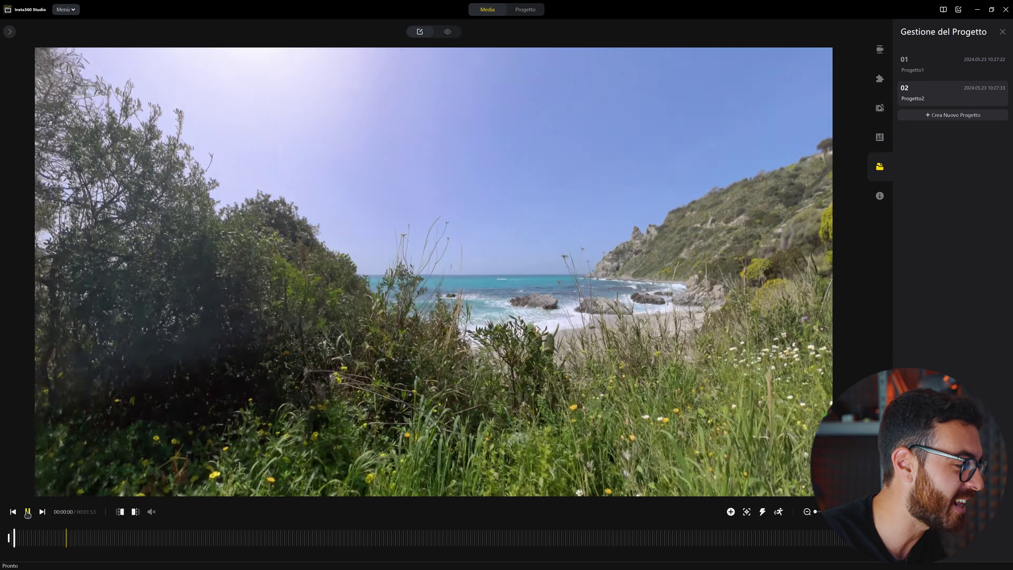
{"action": "left_click", "coordinate": [70, 538]}
{"action": "key", "text": "space"}
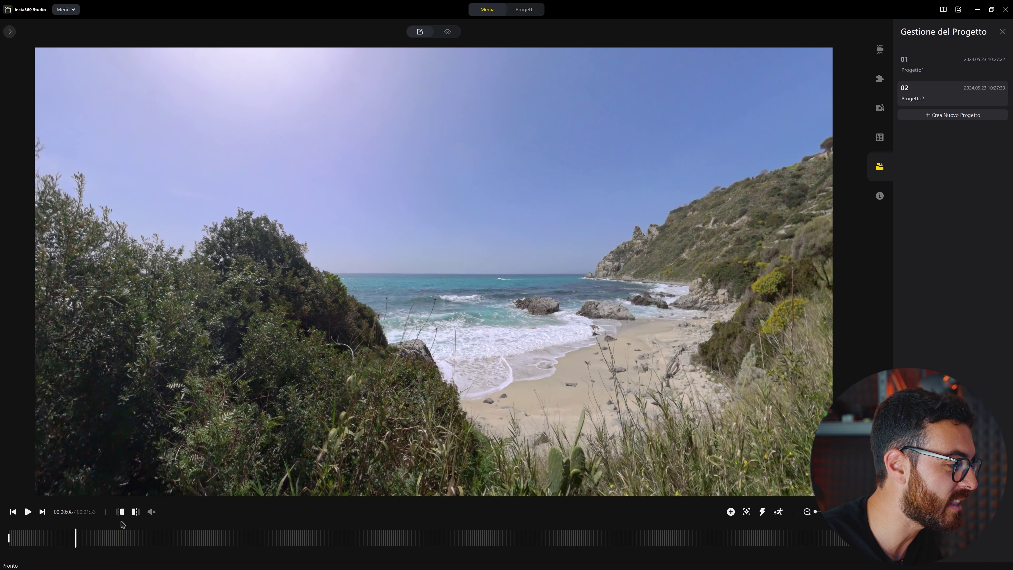
{"action": "left_click", "coordinate": [120, 511]}
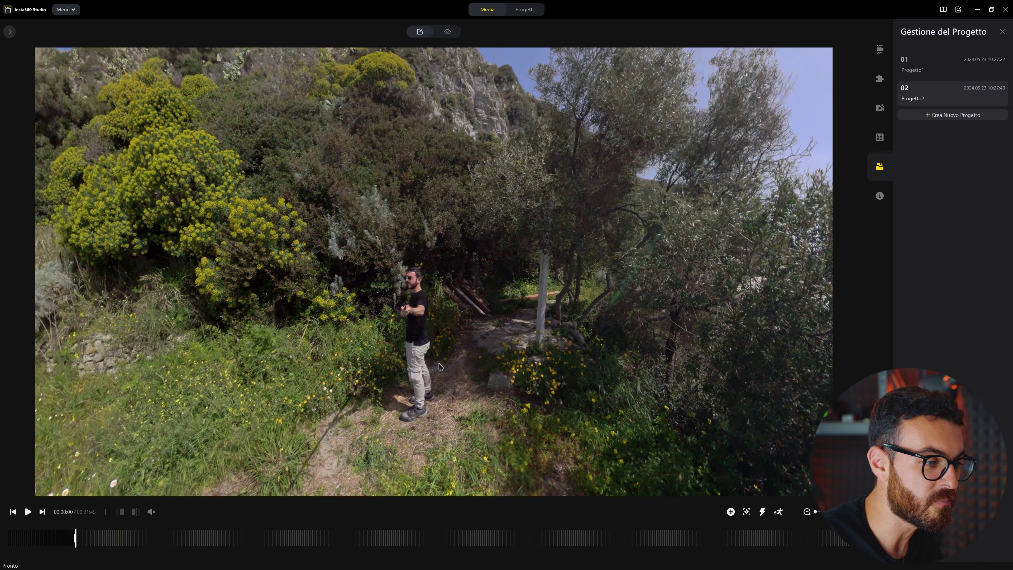
Step: Track the man in the black T-shirt from the trimmed start to about 21 seconds and play back the tracked section
{"action": "left_click", "coordinate": [746, 512]}
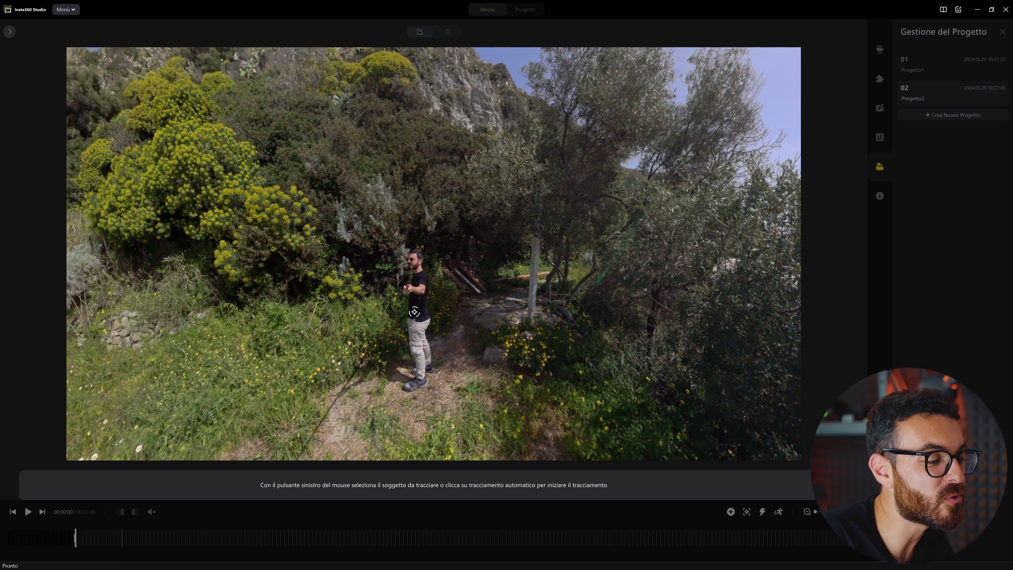
{"action": "left_click", "coordinate": [415, 312]}
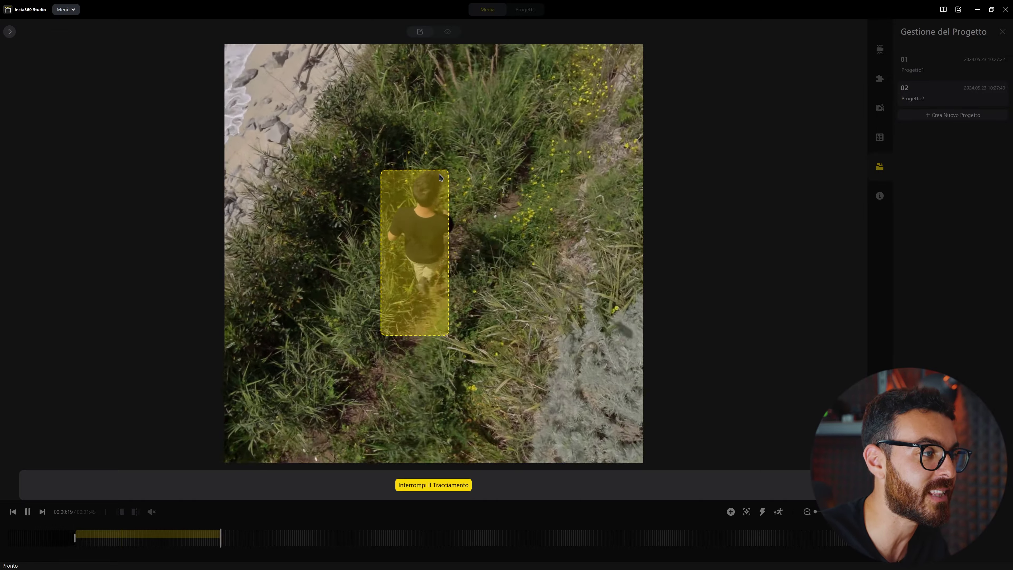
{"action": "left_click", "coordinate": [431, 485]}
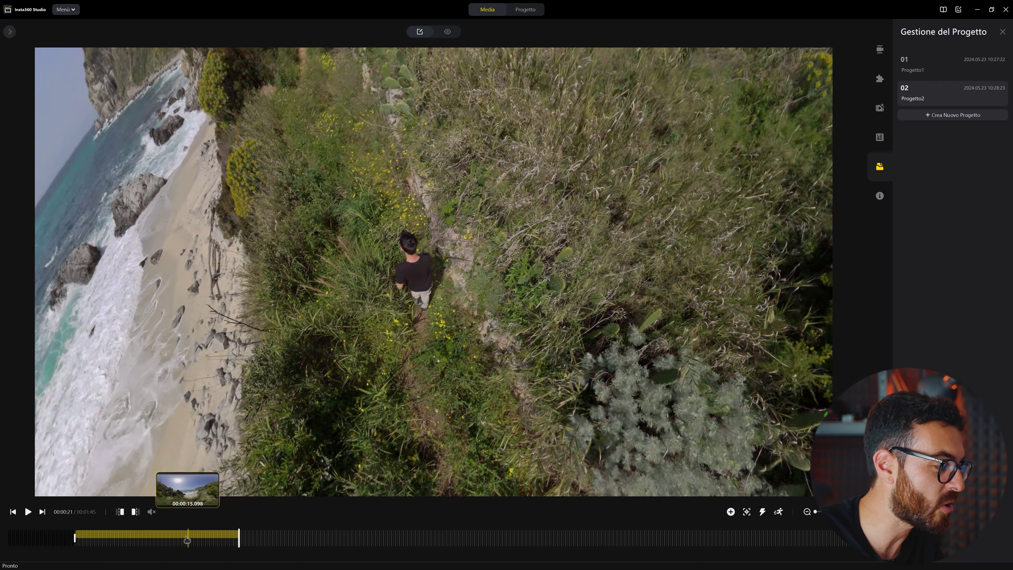
{"action": "left_click_drag", "start_coordinate": [127, 543], "coordinate": [75, 542]}
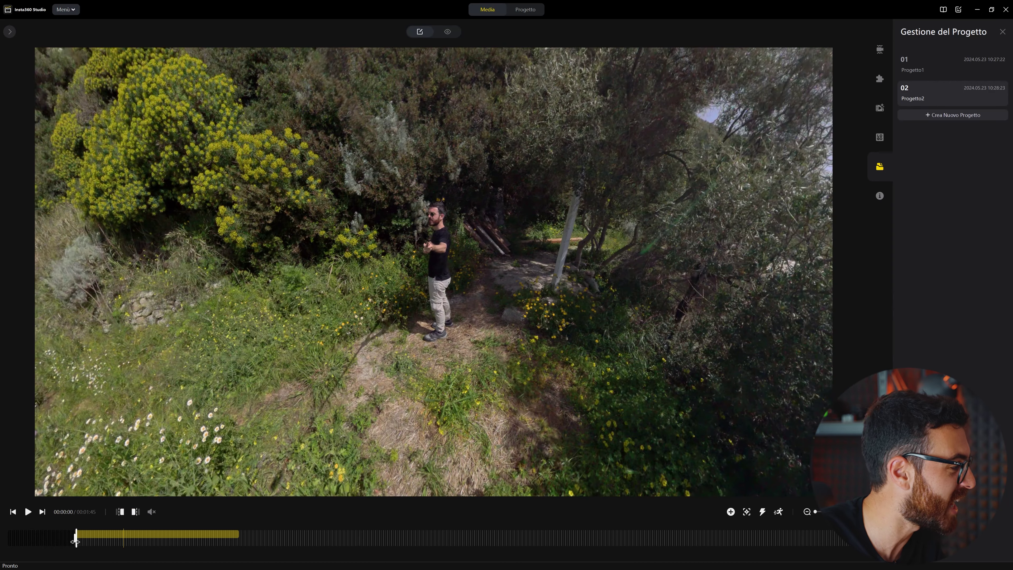
{"action": "left_click", "coordinate": [28, 512]}
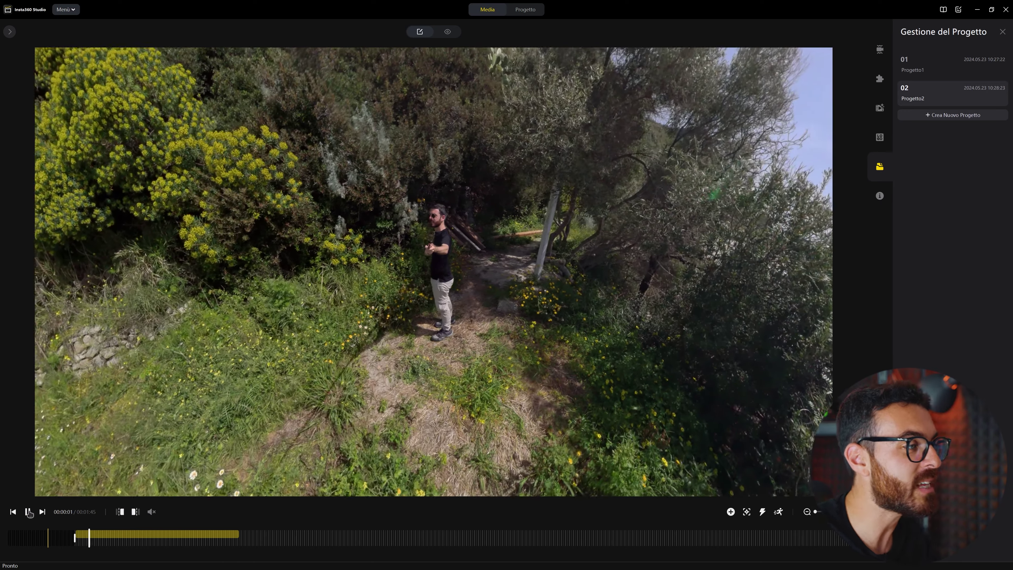
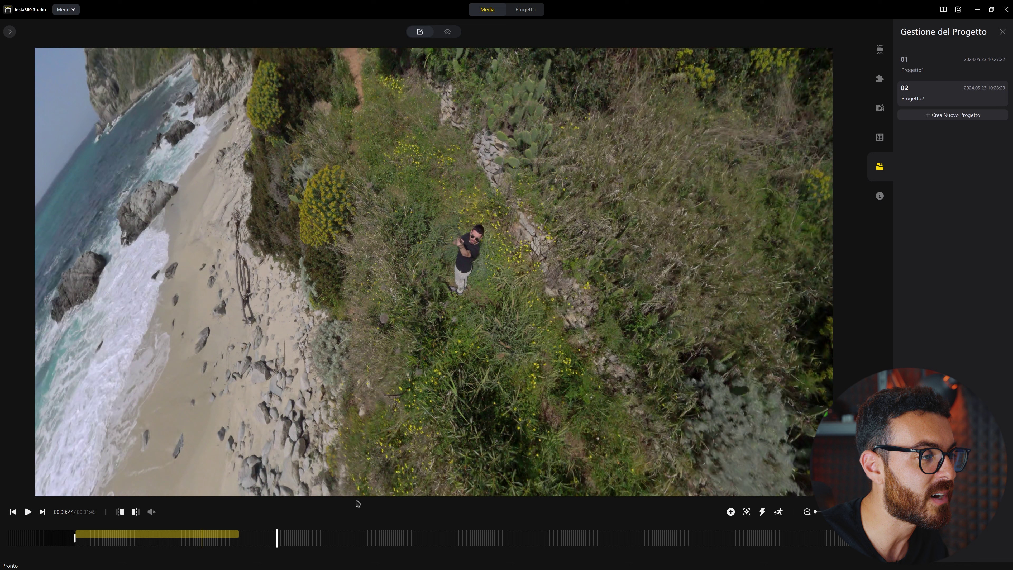
Step: Set the tracked section's field of view to 75.1° and its distortion to 0.52, and preview it from near the start
{"action": "left_click", "coordinate": [172, 539]}
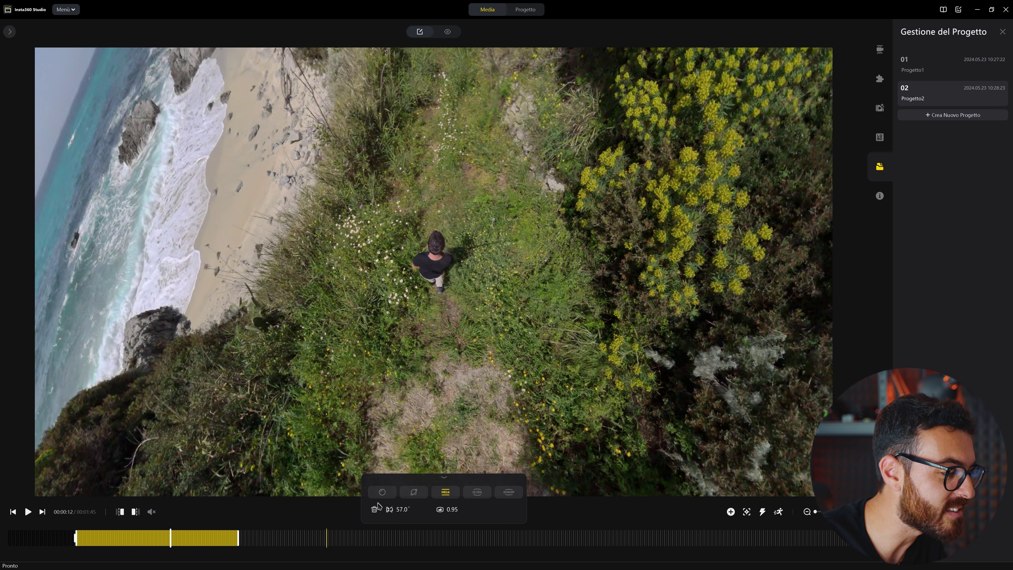
{"action": "left_click_drag", "start_coordinate": [401, 511], "coordinate": [438, 510]}
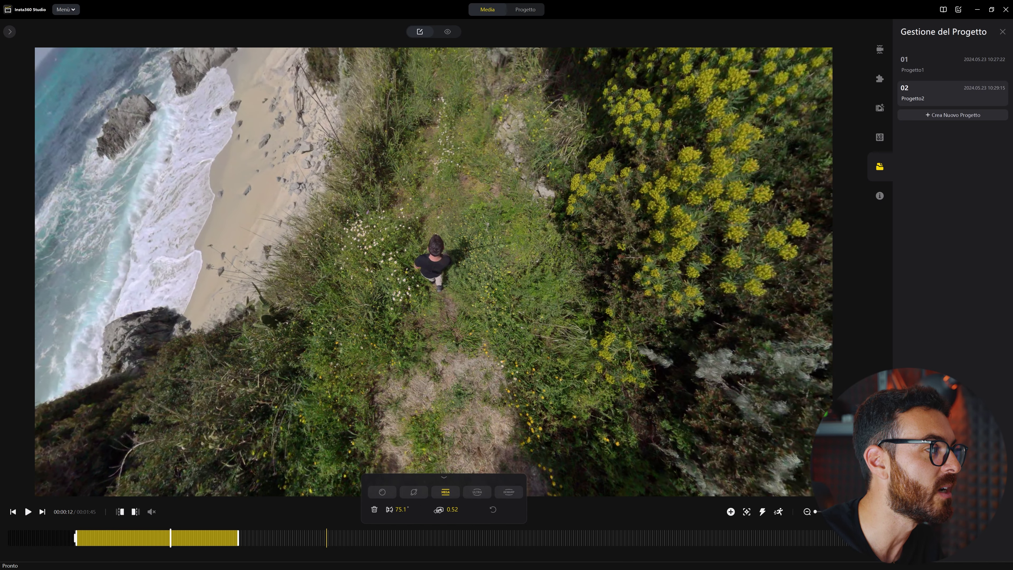
{"action": "left_click_drag", "start_coordinate": [172, 539], "coordinate": [88, 542]}
{"action": "left_click", "coordinate": [28, 512]}
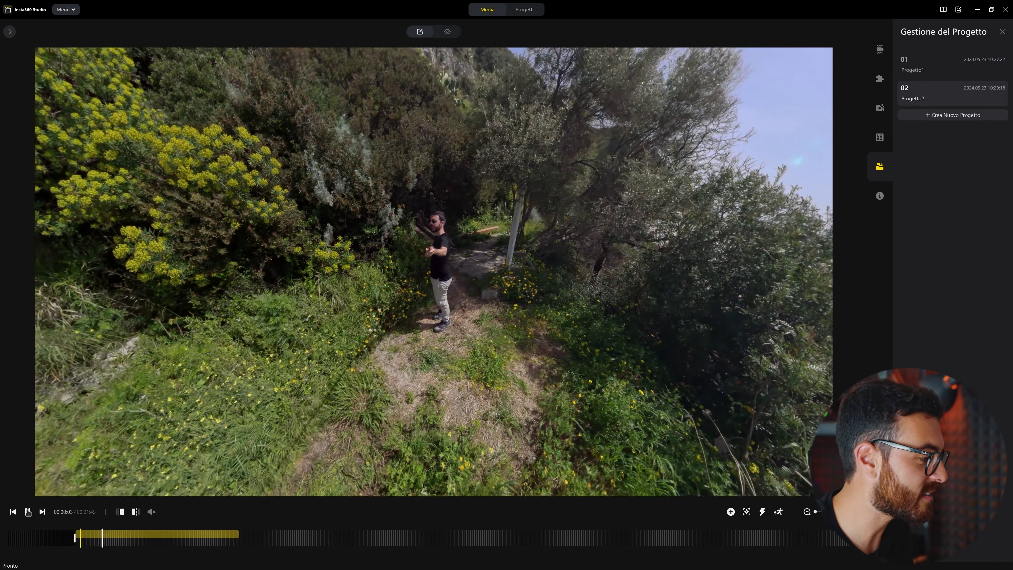
{"action": "left_click", "coordinate": [28, 513]}
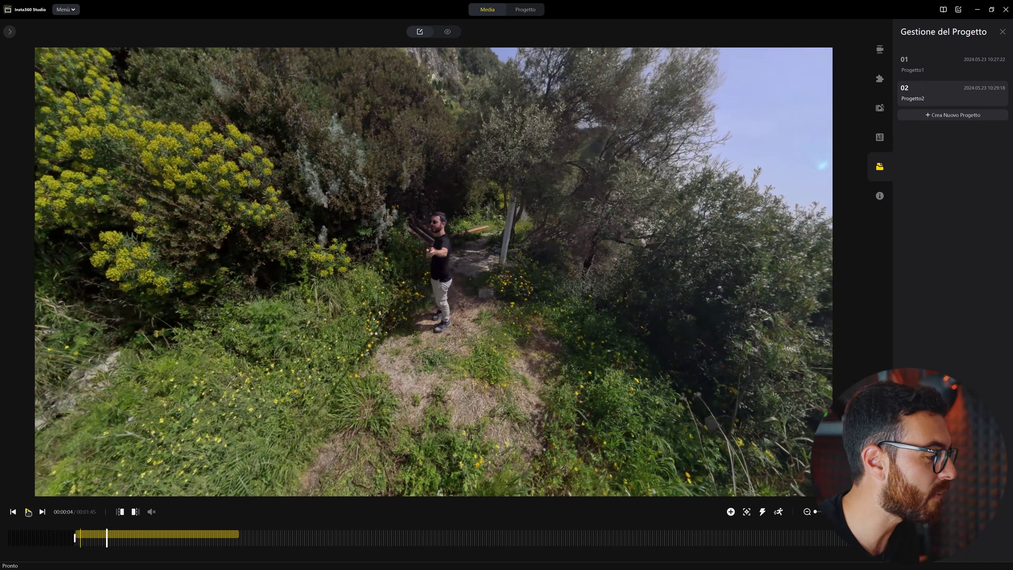
Step: Delete the tracking section from the timeline
{"action": "left_click", "coordinate": [157, 539]}
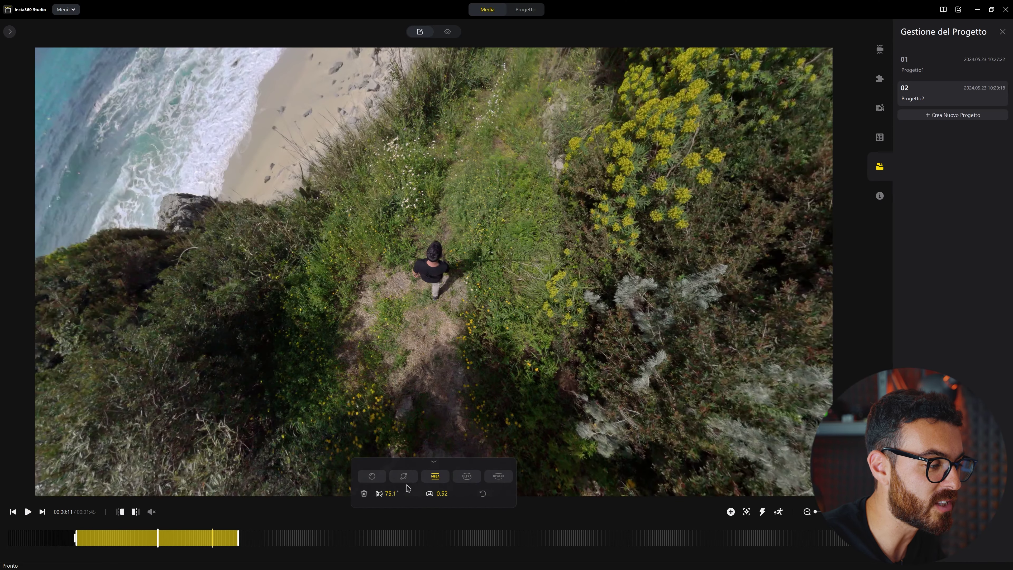
{"action": "left_click", "coordinate": [364, 495]}
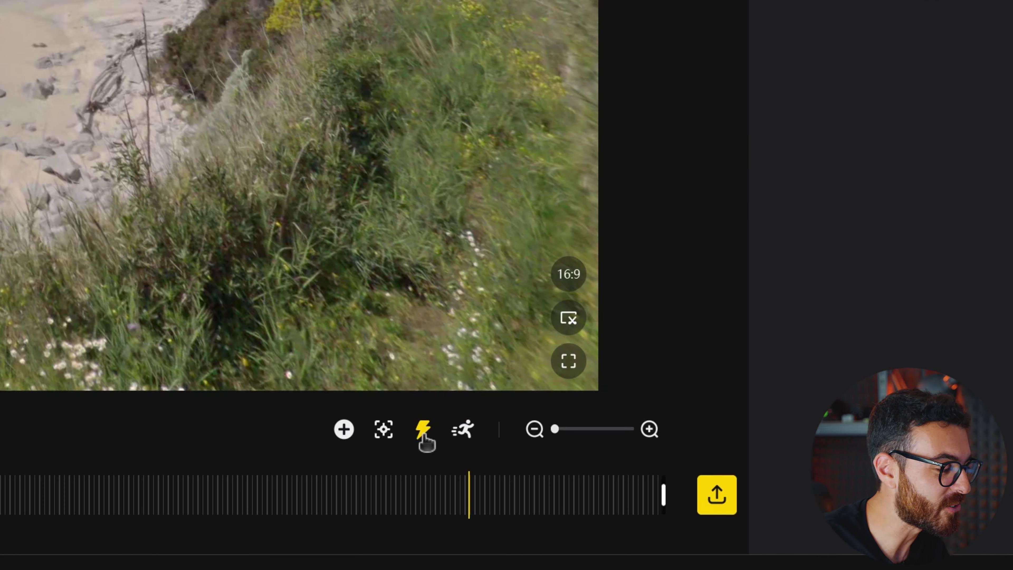
Step: Add a speed-change section to the timeline from about 11 to 41 seconds
{"action": "left_click", "coordinate": [763, 513]}
{"action": "mouse_move", "coordinate": [225, 495]}
{"action": "left_mouse_down"}
{"action": "mouse_move", "coordinate": [384, 507]}
{"action": "mouse_move", "coordinate": [393, 520]}
{"action": "mouse_move", "coordinate": [653, 506]}
{"action": "mouse_move", "coordinate": [801, 514]}
{"action": "left_mouse_up"}
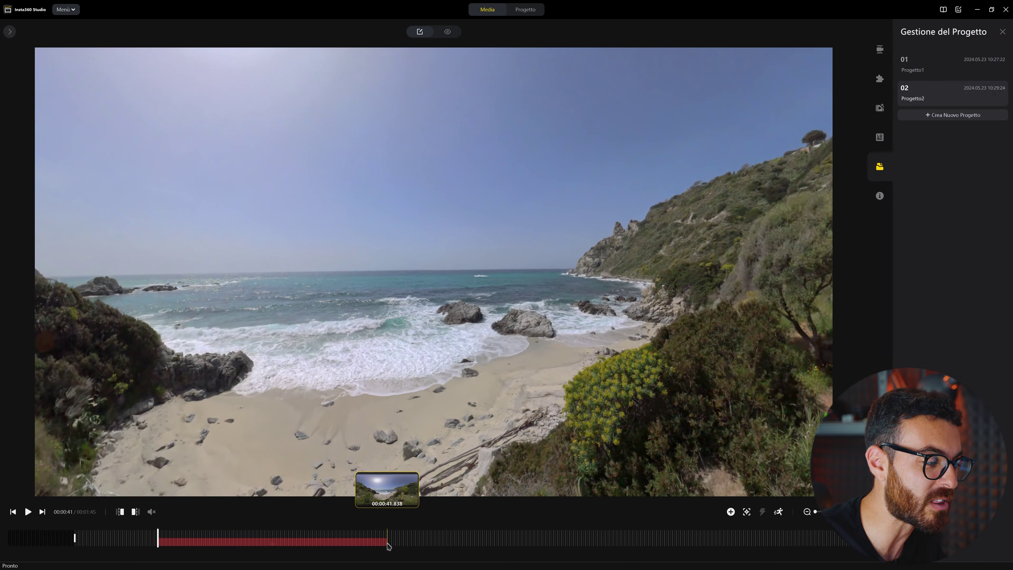
{"action": "left_click_drag", "start_coordinate": [389, 545], "coordinate": [387, 545]}
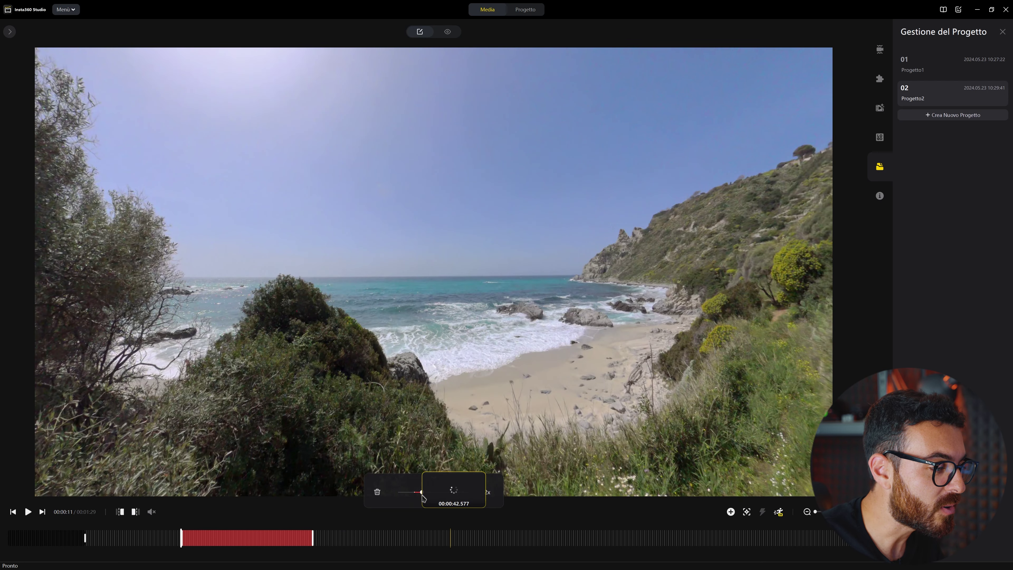
Step: Try the speed-change section at 64x, and set its speed to 4x
{"action": "mouse_move", "coordinate": [422, 495]}
{"action": "left_mouse_down"}
{"action": "mouse_move", "coordinate": [470, 496]}
{"action": "mouse_move", "coordinate": [422, 494]}
{"action": "left_mouse_up"}
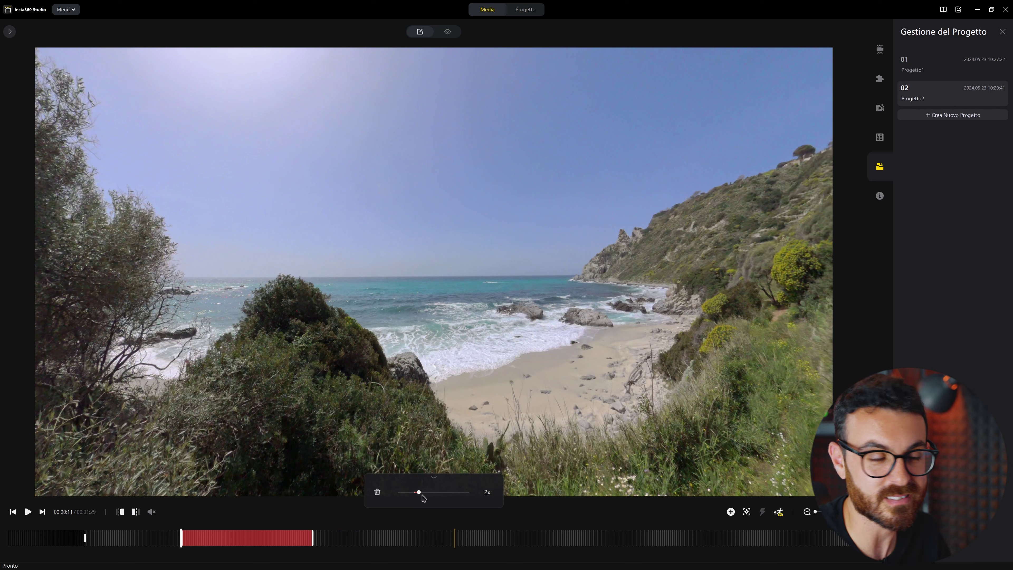
{"action": "left_click_drag", "start_coordinate": [422, 493], "coordinate": [469, 493]}
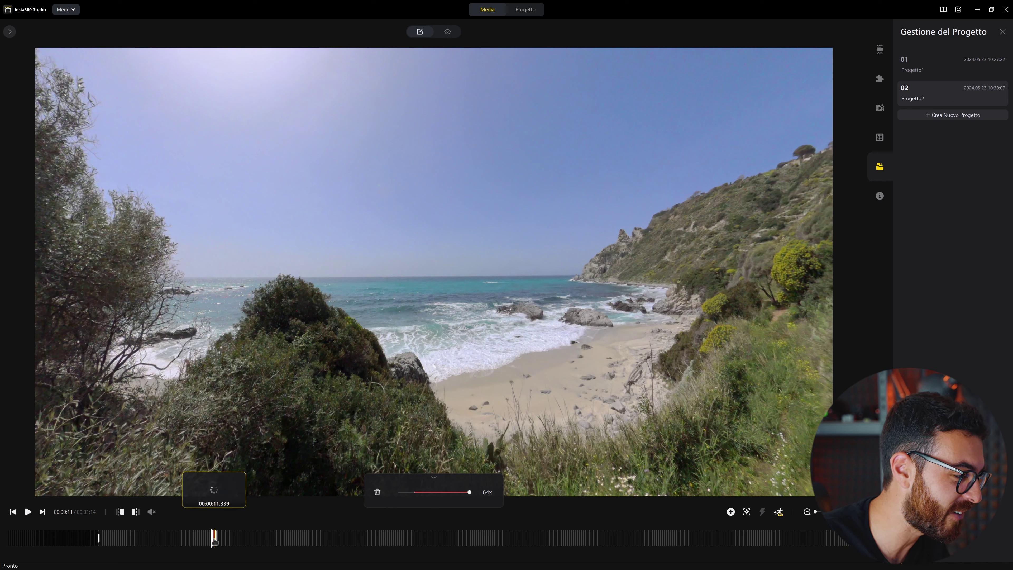
{"action": "left_click", "coordinate": [426, 493]}
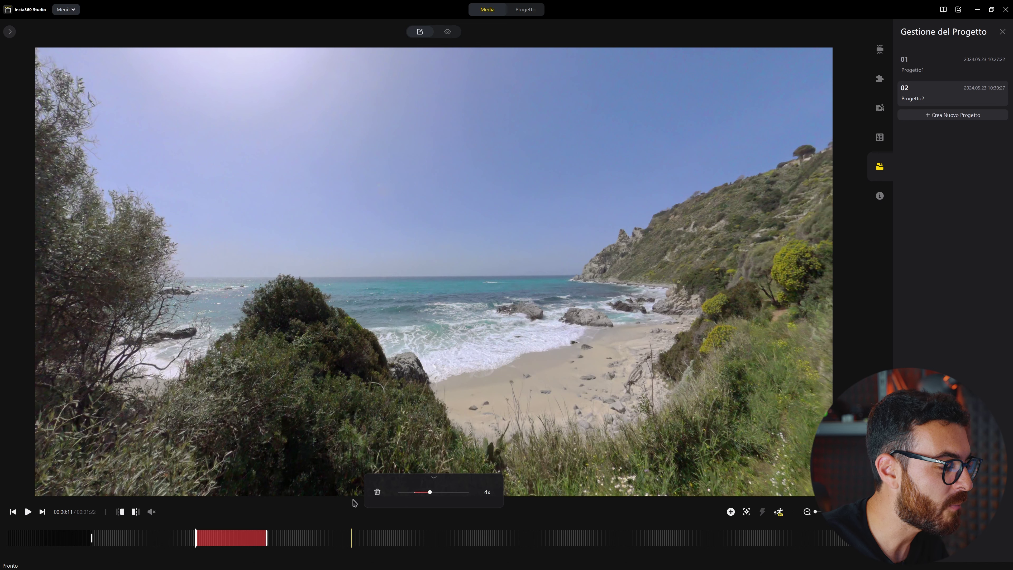
Step: Play the clip from just before the speed-change section to check the acceleration
{"action": "left_click", "coordinate": [190, 545]}
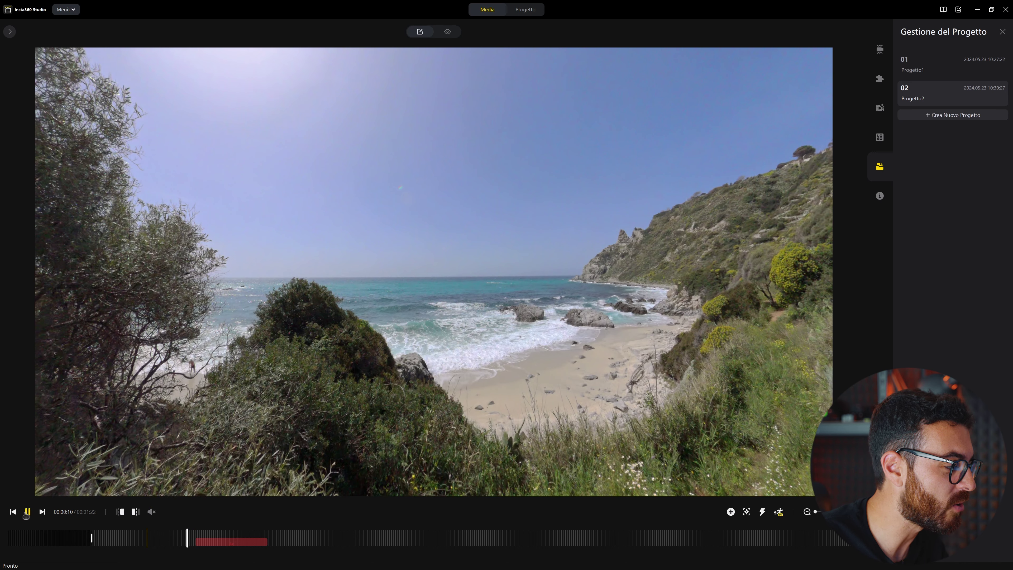
{"action": "left_click", "coordinate": [27, 512]}
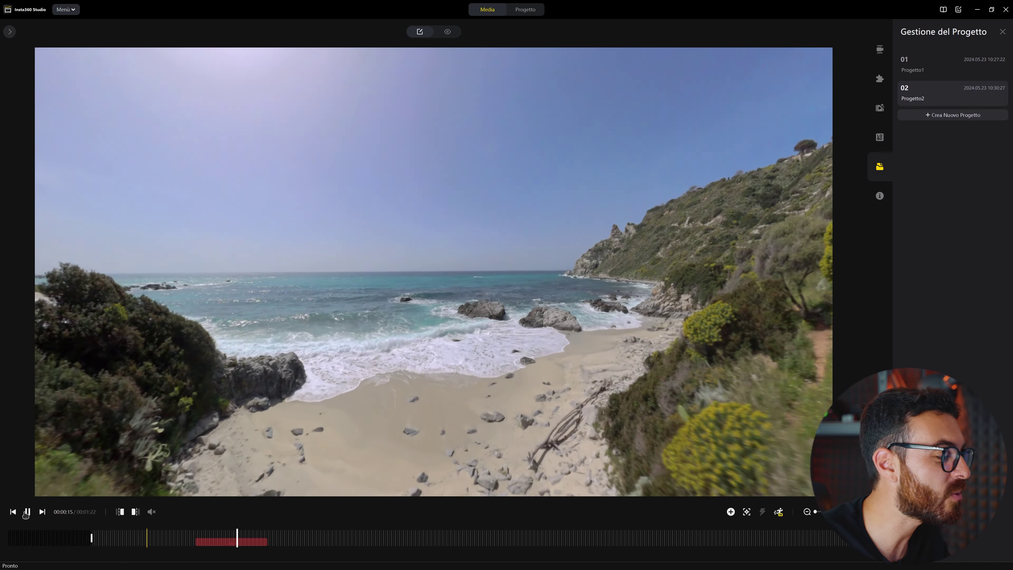
{"action": "left_click", "coordinate": [26, 512]}
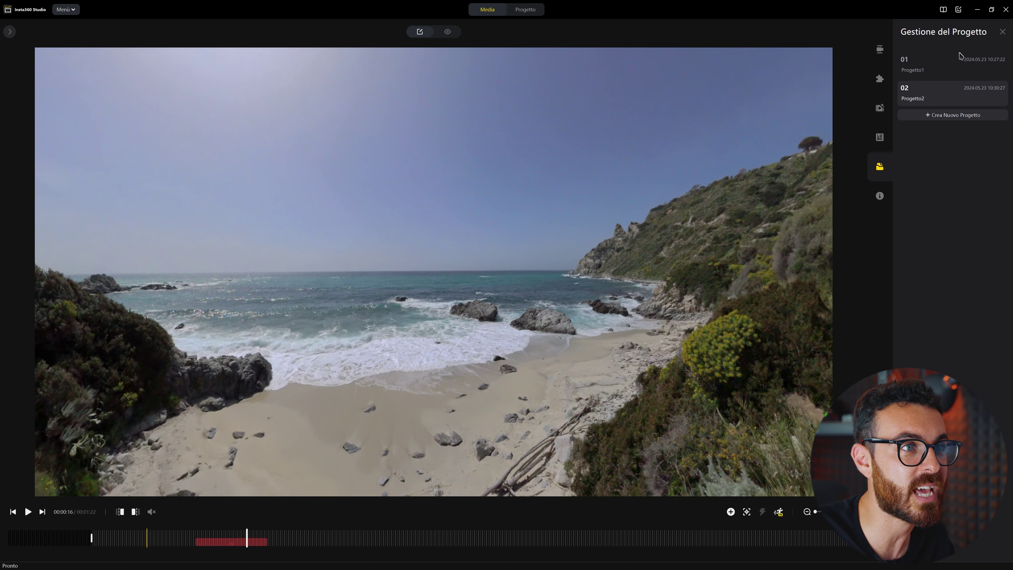
Step: Switch to Progetto1, play its keyframed edit for comparison, and return to Progetto2
{"action": "left_click", "coordinate": [934, 67]}
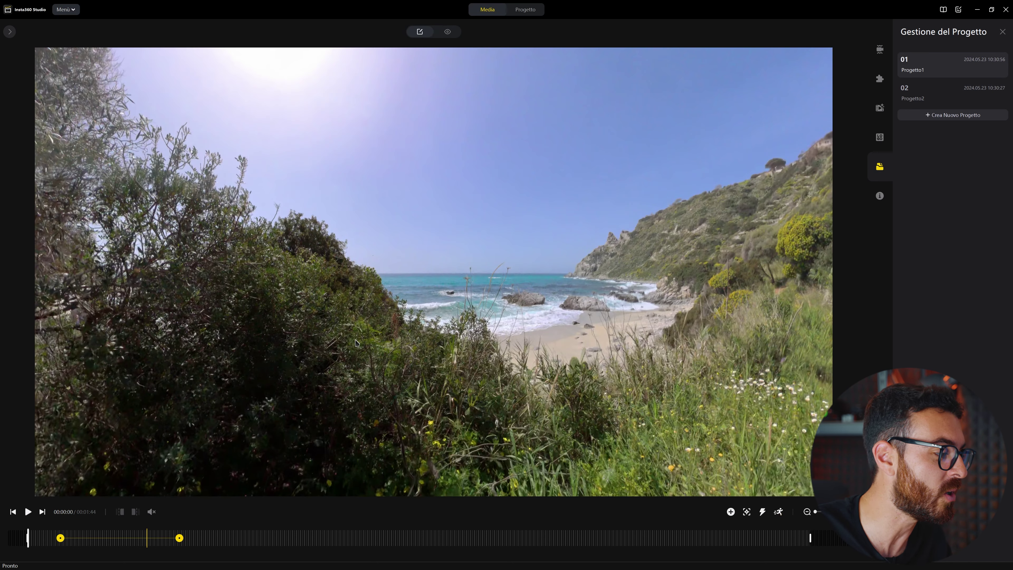
{"action": "left_click", "coordinate": [28, 512]}
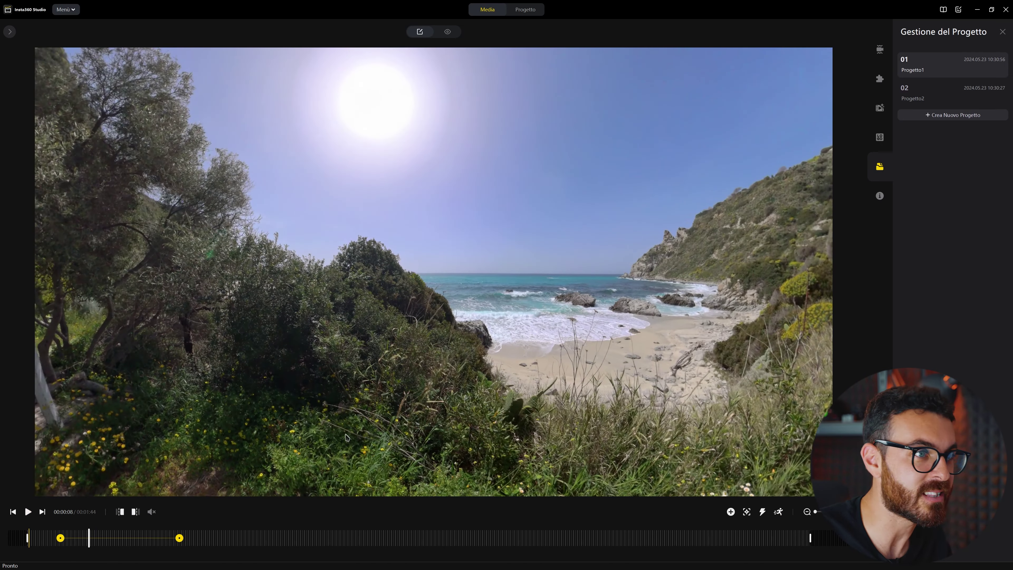
{"action": "left_click", "coordinate": [933, 96]}
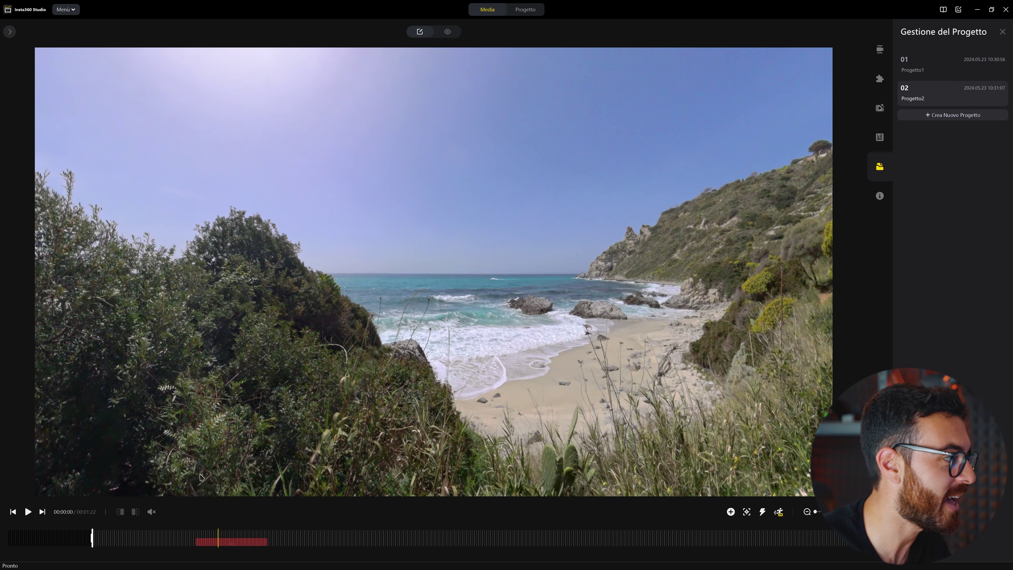
Step: Browse the list of media files and open the clip VID_100.insv
{"action": "left_click", "coordinate": [8, 32]}
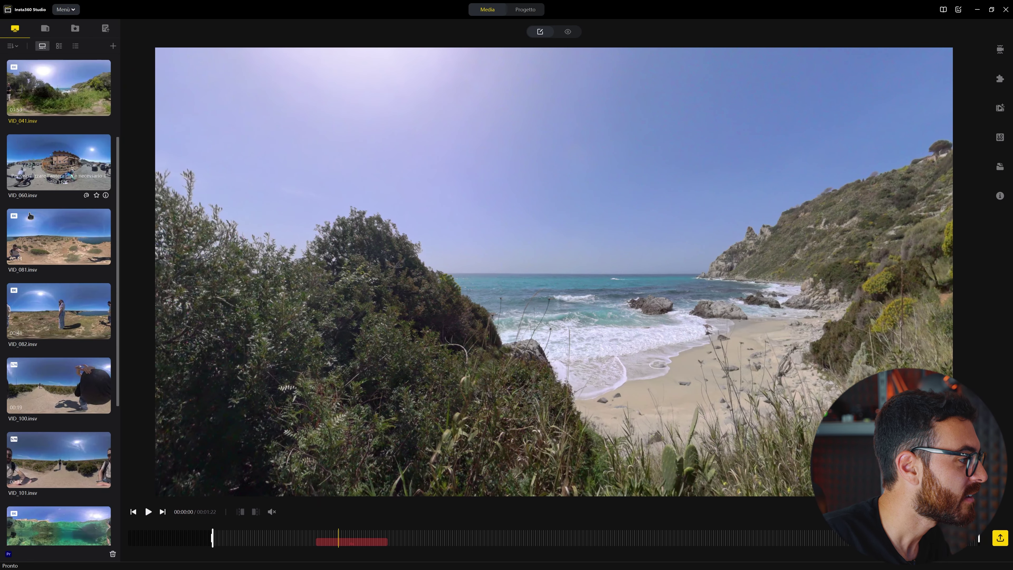
{"action": "scroll", "coordinate": [81, 446], "scroll_direction": "down", "scroll_amount": 5}
{"action": "scroll", "coordinate": [82, 446], "scroll_direction": "up", "scroll_amount": 8}
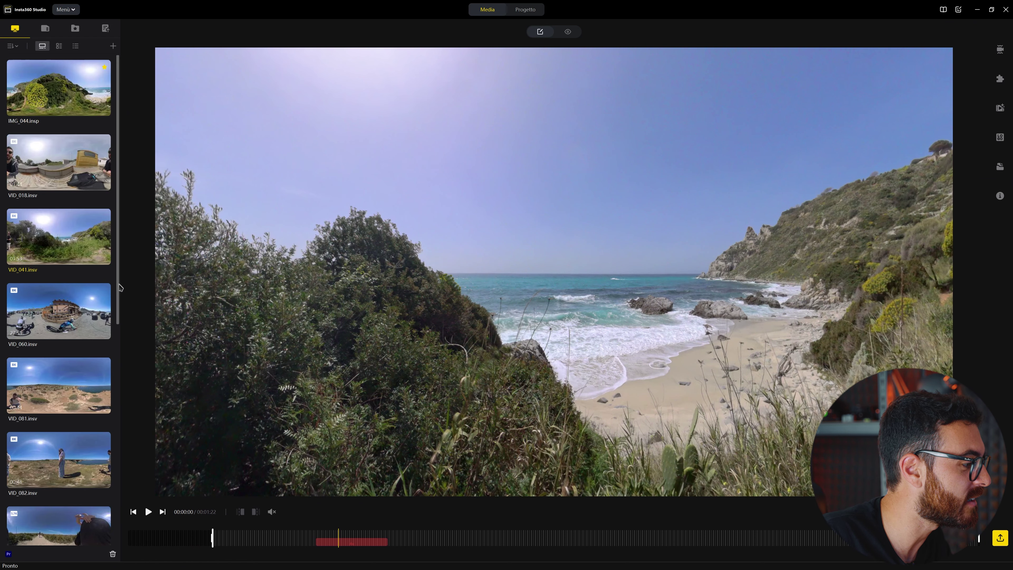
{"action": "scroll", "coordinate": [120, 287], "scroll_direction": "down", "scroll_amount": 4}
{"action": "left_click", "coordinate": [58, 375]}
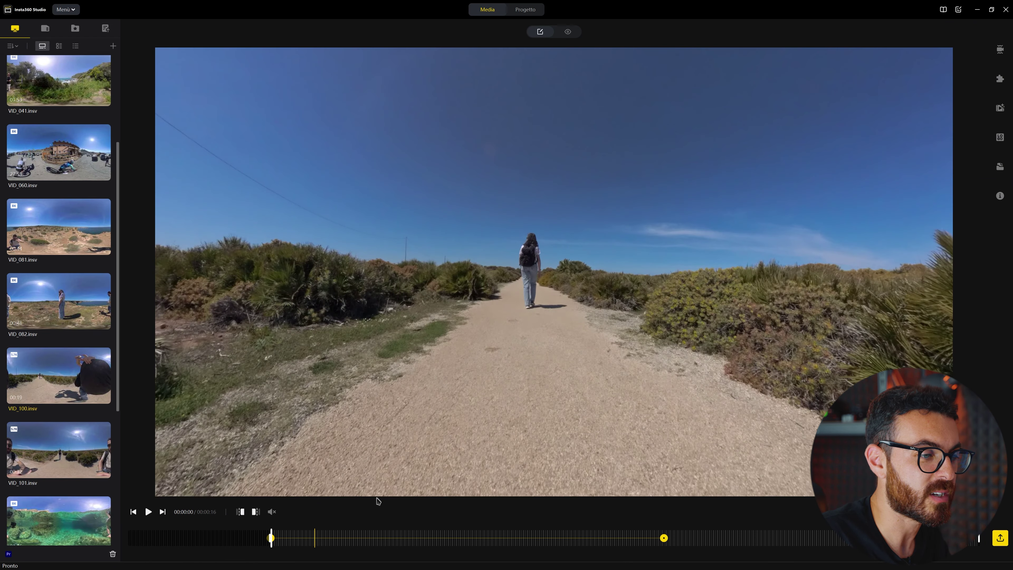
Step: Add a speed-change section across the whole trimmed VID_100.insv clip and slow it down to slow motion
{"action": "left_click_drag", "start_coordinate": [273, 541], "coordinate": [978, 541]}
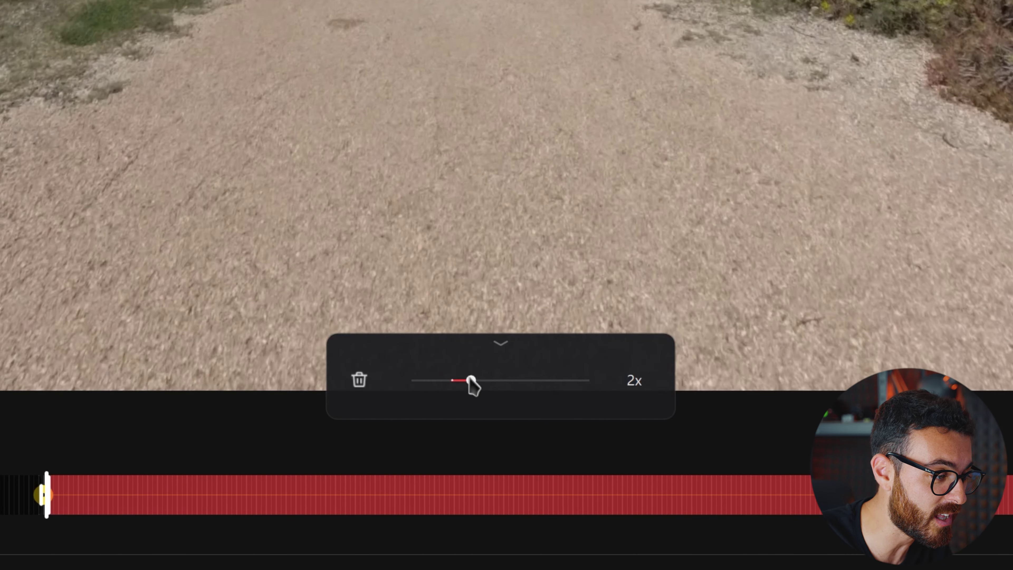
{"action": "left_click_drag", "start_coordinate": [542, 492], "coordinate": [536, 492]}
{"action": "left_click_drag", "start_coordinate": [449, 387], "coordinate": [439, 388]}
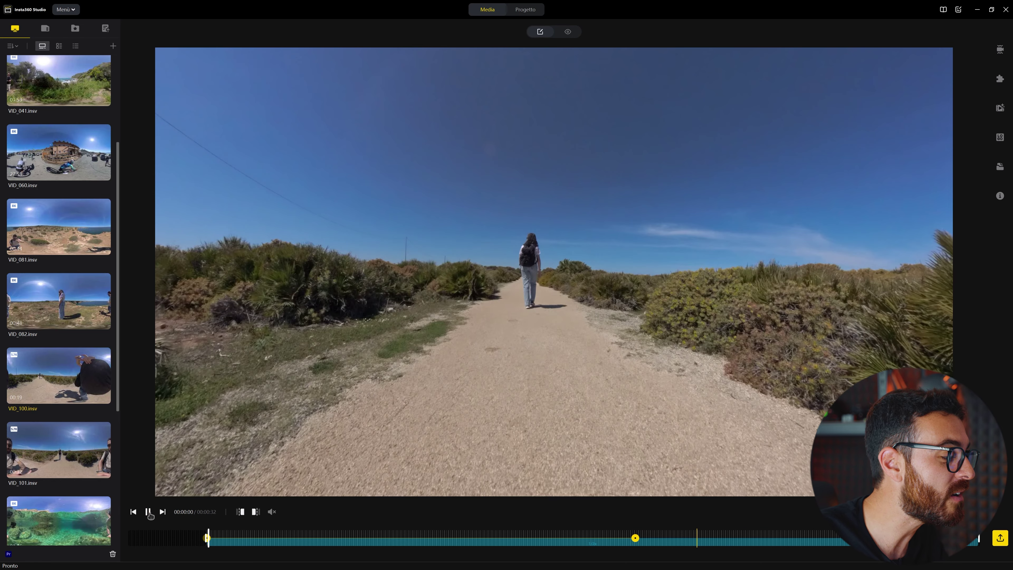
Step: Play the slowed VID_100.insv clip from its start and again from just after the second keyframe to check the slow motion
{"action": "left_click", "coordinate": [148, 512]}
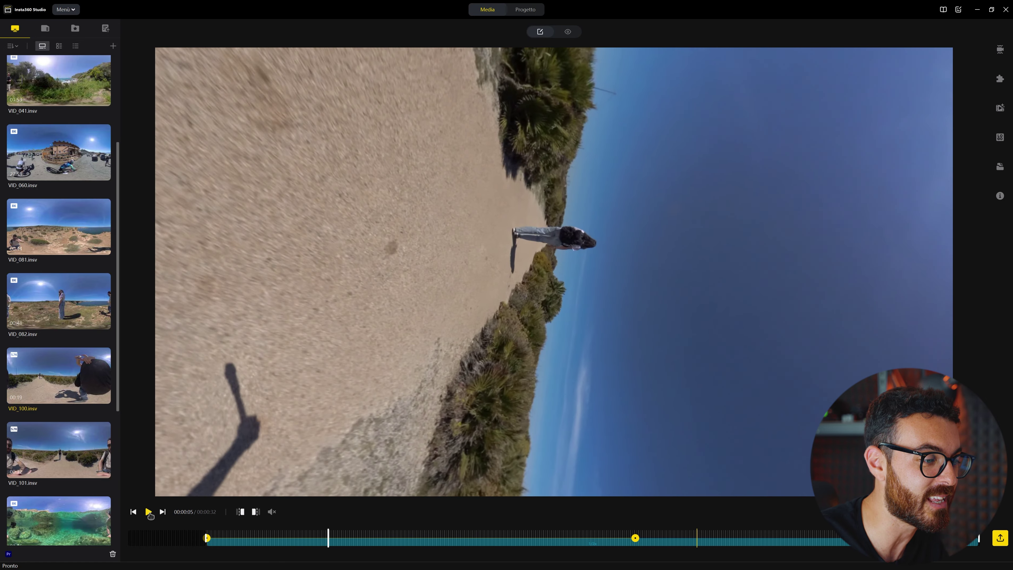
{"action": "left_click", "coordinate": [149, 512]}
{"action": "left_click", "coordinate": [671, 539]}
{"action": "left_click", "coordinate": [148, 513]}
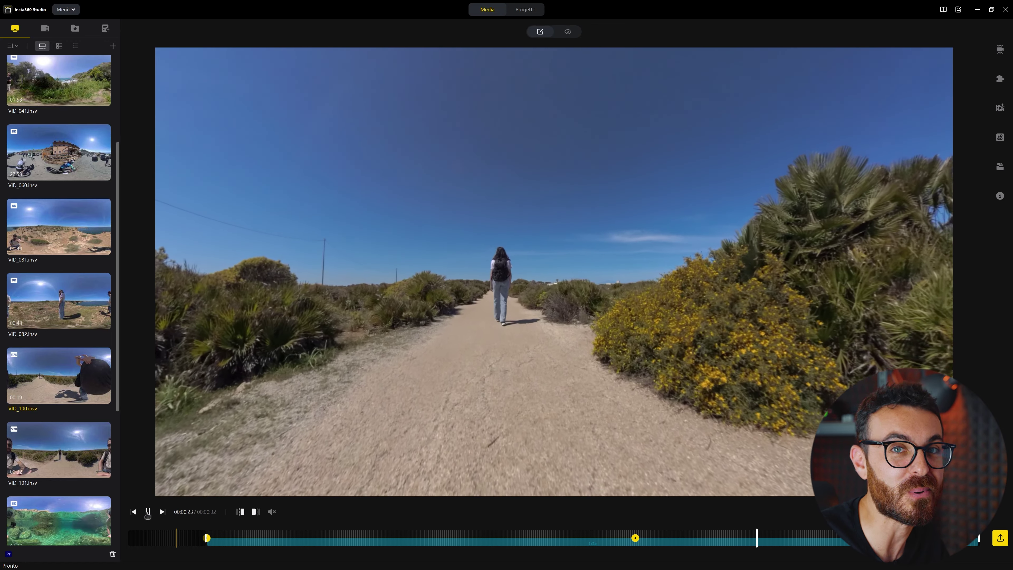
{"action": "left_click", "coordinate": [148, 512]}
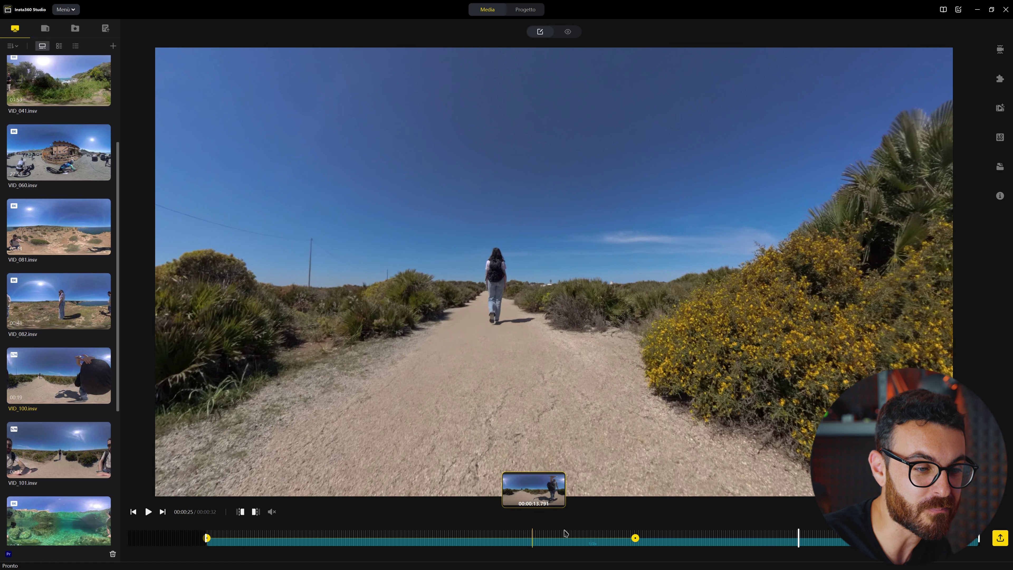
Step: Place the playhead precisely just before the second keyframe using a magnified timeline, and return to the full timeline
{"action": "left_click", "coordinate": [974, 511]}
{"action": "left_click", "coordinate": [974, 512]}
{"action": "left_click", "coordinate": [973, 512]}
{"action": "left_click", "coordinate": [927, 512]}
{"action": "left_click", "coordinate": [928, 513]}
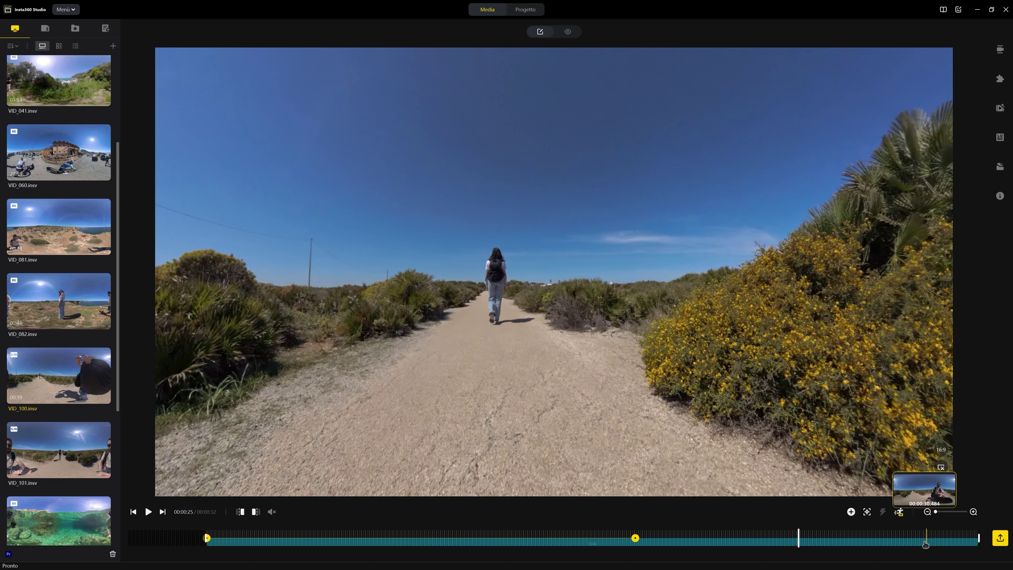
{"action": "left_click", "coordinate": [636, 538]}
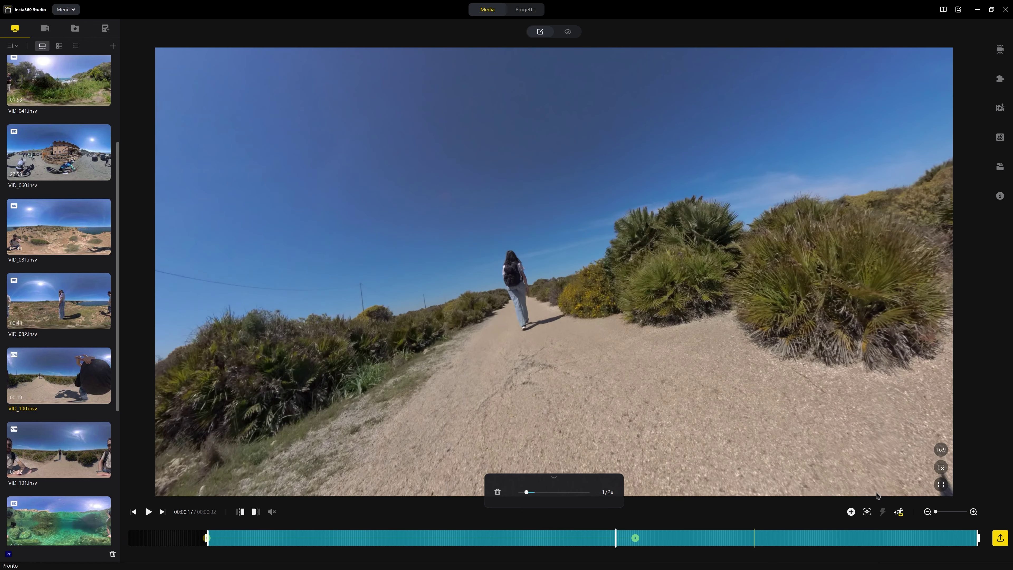
{"action": "left_click", "coordinate": [974, 512]}
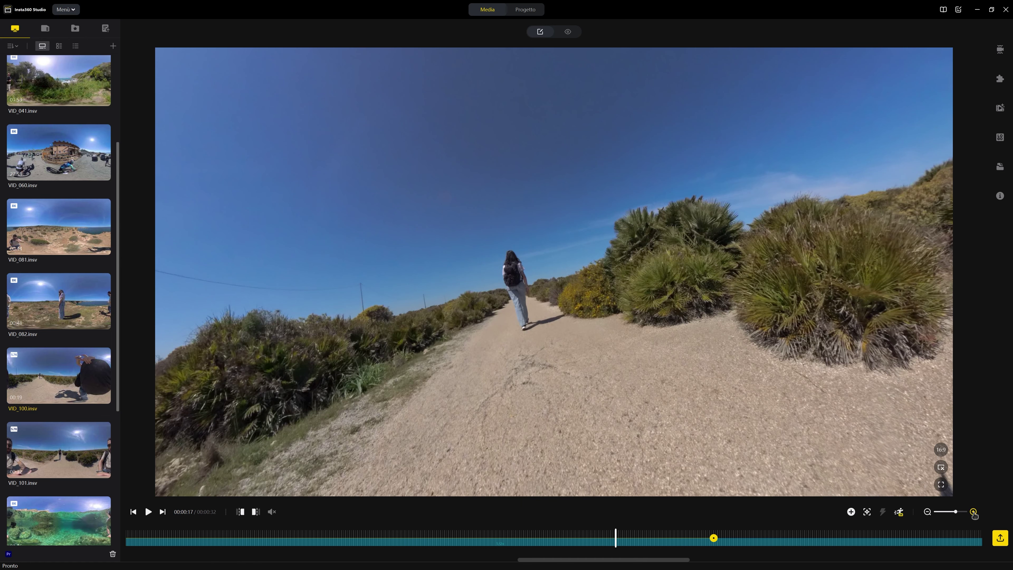
{"action": "left_click_drag", "start_coordinate": [651, 564], "coordinate": [664, 564]}
{"action": "left_click", "coordinate": [642, 542]}
{"action": "left_click", "coordinate": [643, 542]}
{"action": "left_click", "coordinate": [650, 544]}
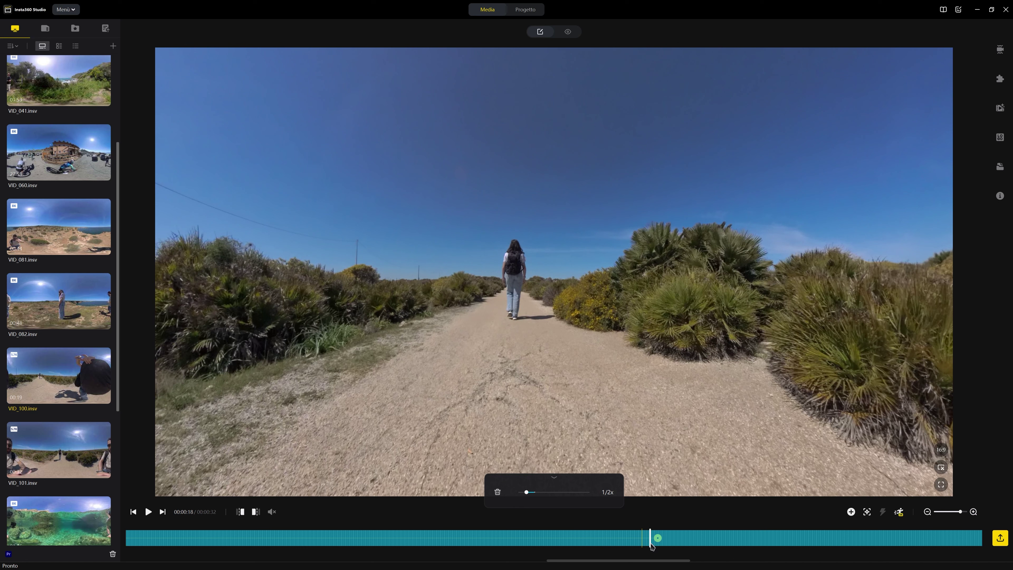
{"action": "left_click", "coordinate": [927, 514]}
{"action": "left_click", "coordinate": [928, 515]}
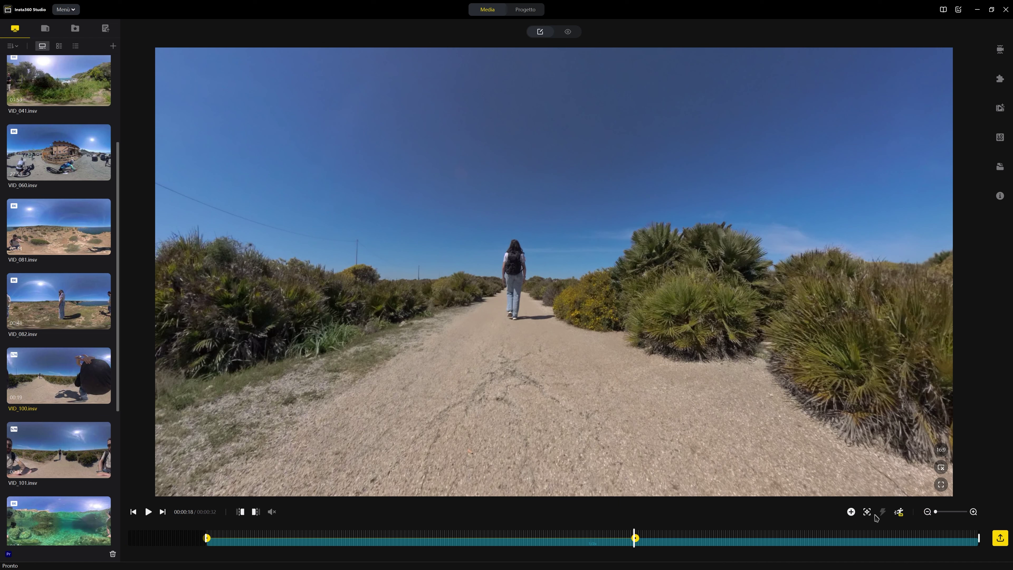
Step: Bring up the screenshot saving dialog and cancel it, and play the clip in the full-screen preview
{"action": "left_click", "coordinate": [940, 468]}
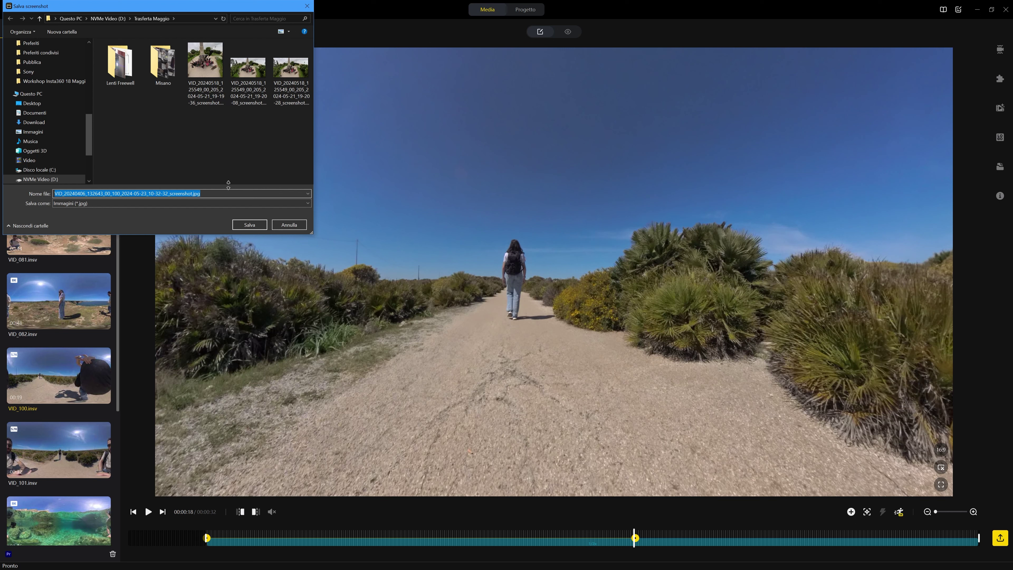
{"action": "left_click", "coordinate": [291, 225]}
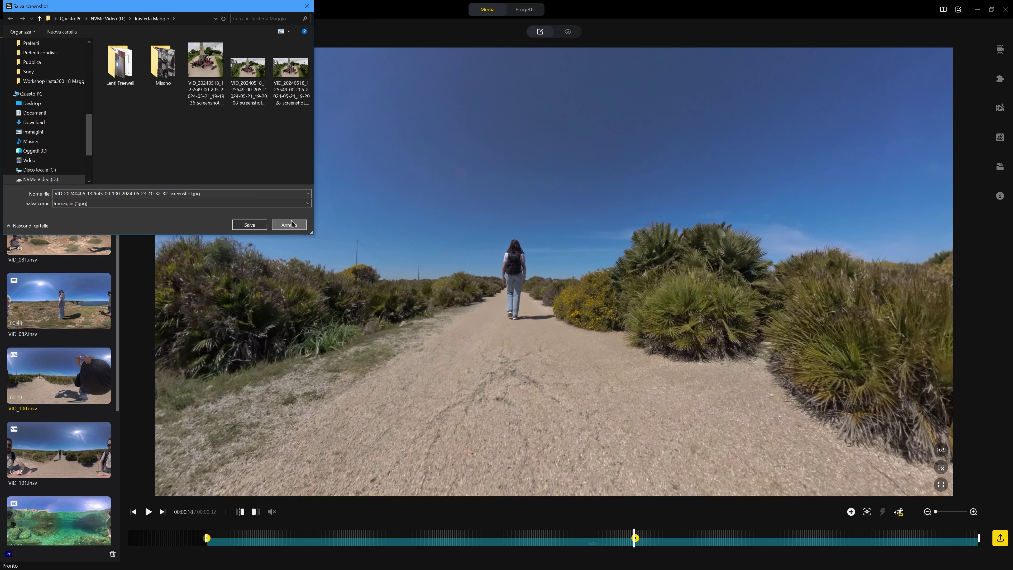
{"action": "left_click", "coordinate": [941, 484]}
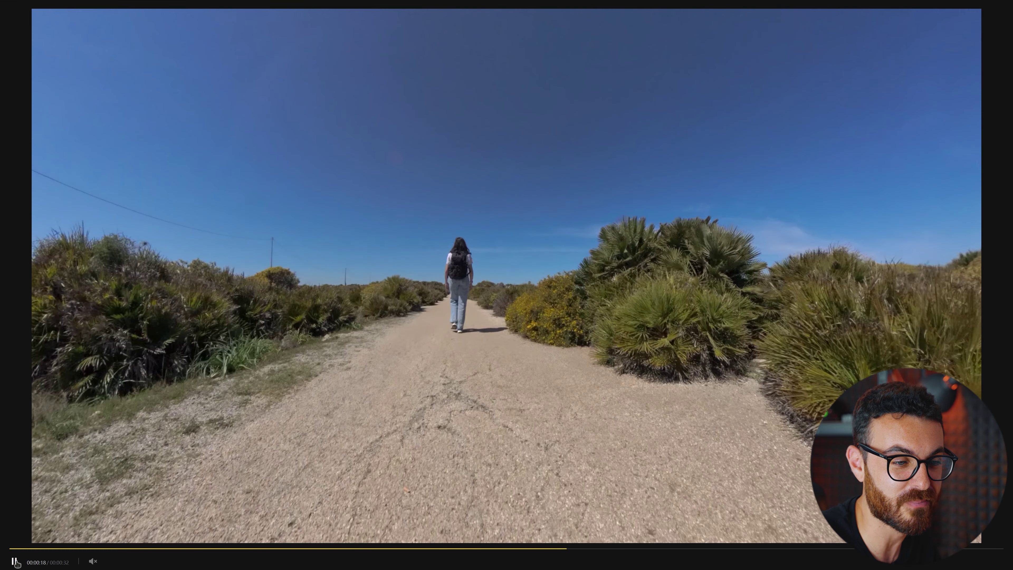
{"action": "left_click", "coordinate": [14, 561]}
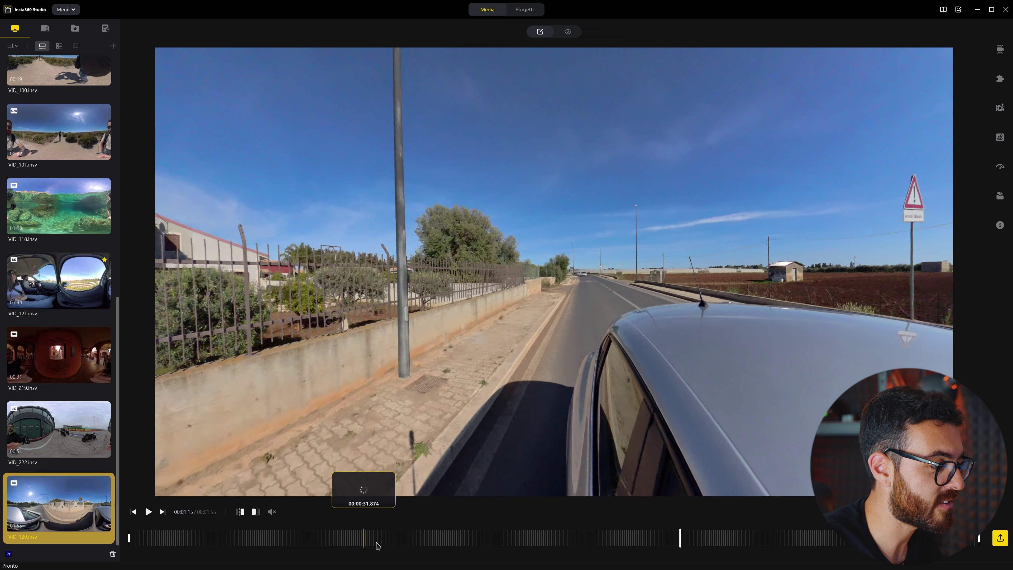
Step: Find the approach to the junction in VID_120.insv and add a keyframe at 00:00:38 with the default view
{"action": "left_click", "coordinate": [406, 538]}
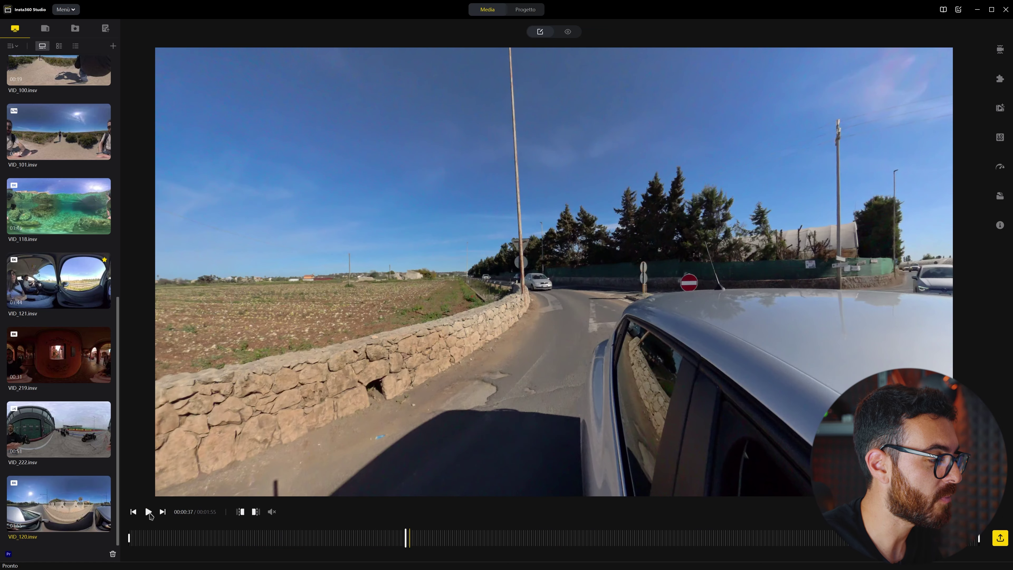
{"action": "left_click", "coordinate": [148, 517]}
{"action": "left_click", "coordinate": [148, 517]}
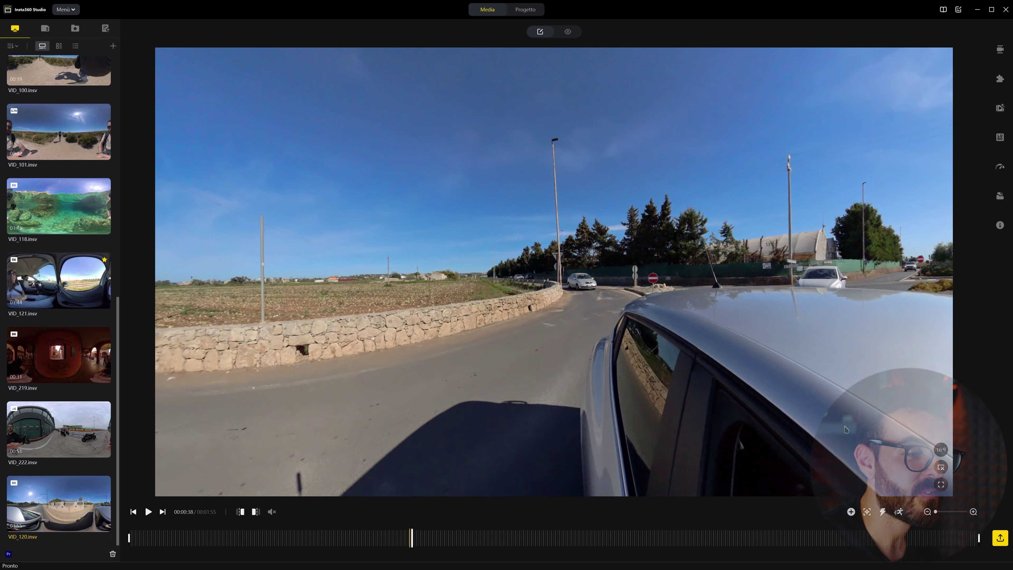
{"action": "left_click", "coordinate": [851, 512]}
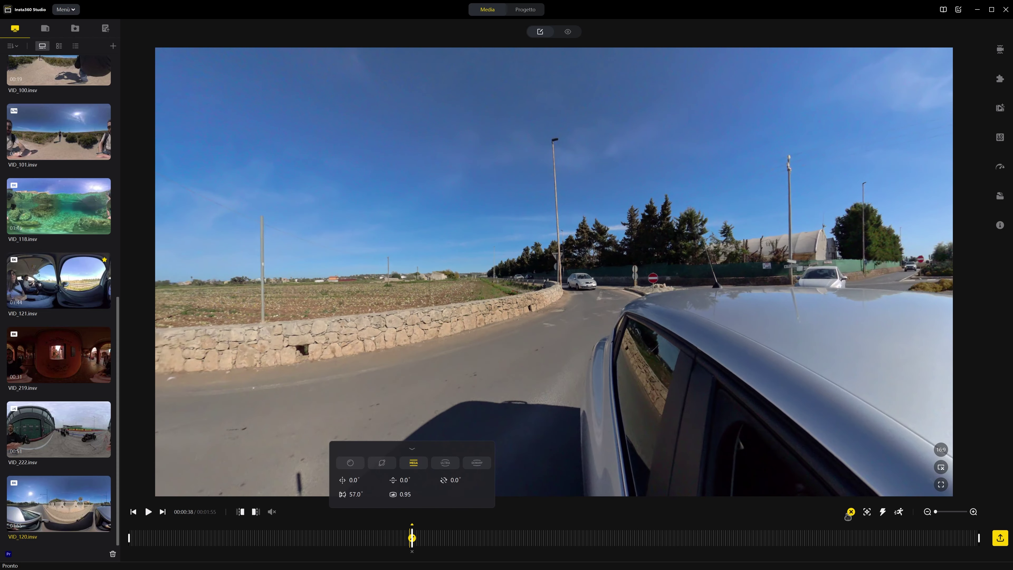
Step: Add a second keyframe at 00:00:42 with the view turned to the road ahead of the car, at 174.3° pan and -0.1° tilt
{"action": "left_click", "coordinate": [148, 517]}
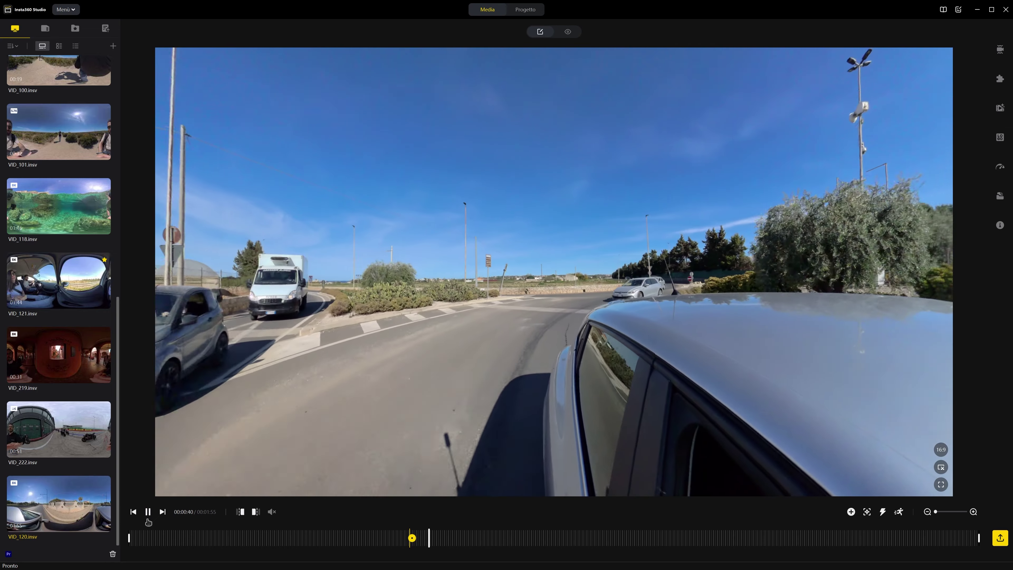
{"action": "left_click", "coordinate": [147, 517]}
{"action": "left_click_drag", "start_coordinate": [288, 379], "coordinate": [335, 381]}
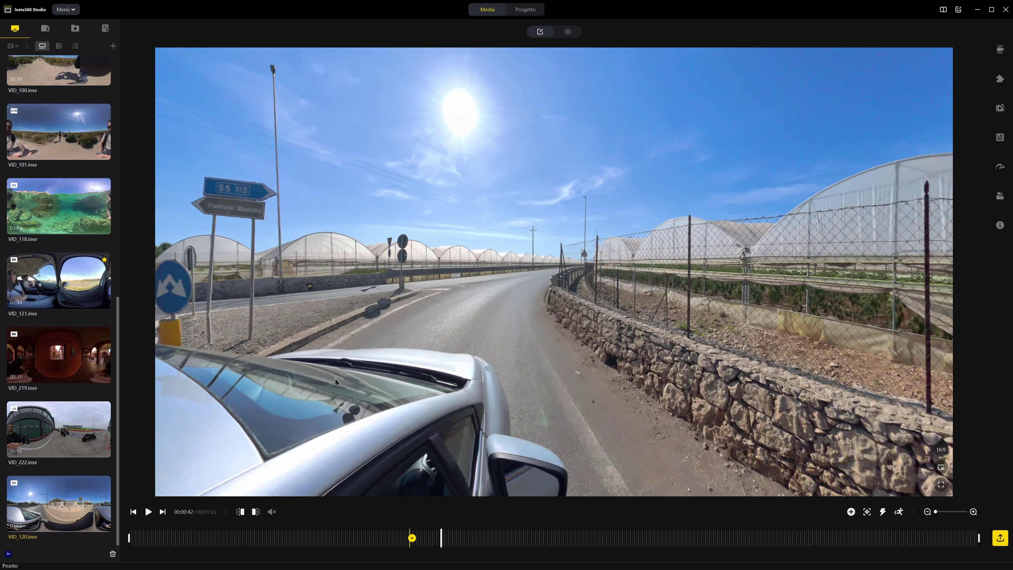
{"action": "left_click", "coordinate": [851, 513]}
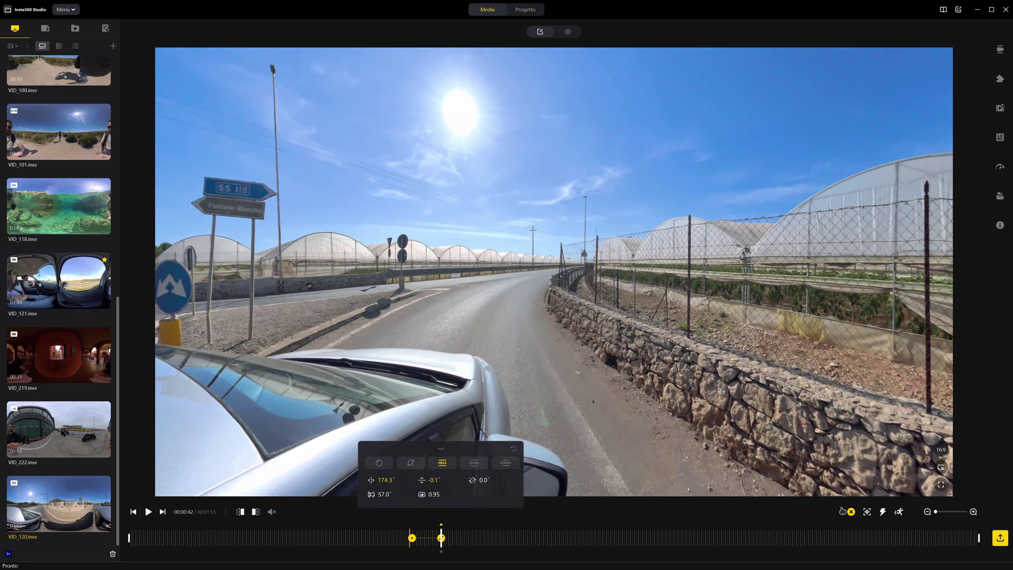
Step: Play VID_120.insv from 00:00:37 to check the camera movement between the two keyframes
{"action": "left_click", "coordinate": [406, 545]}
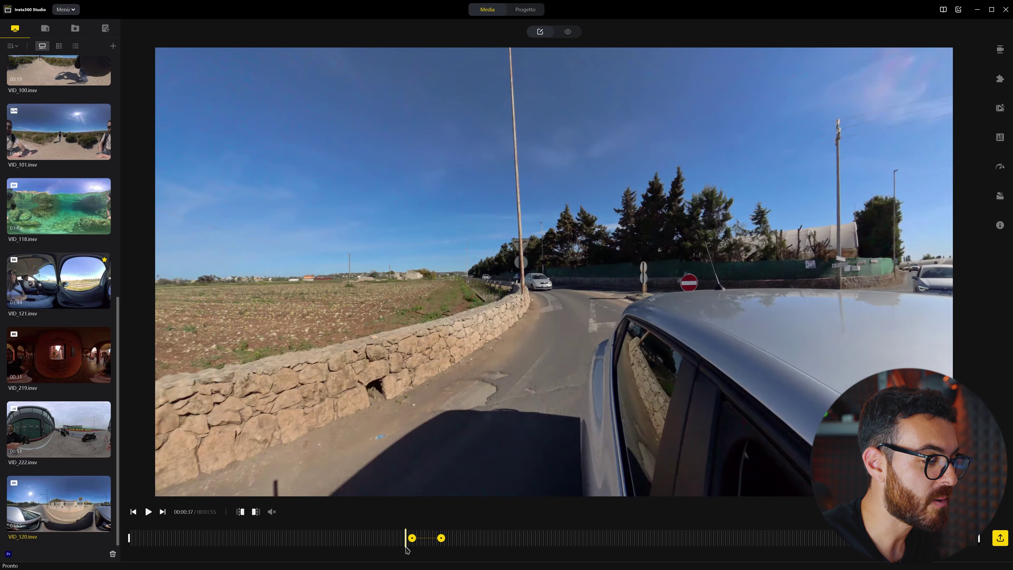
{"action": "left_click", "coordinate": [148, 517]}
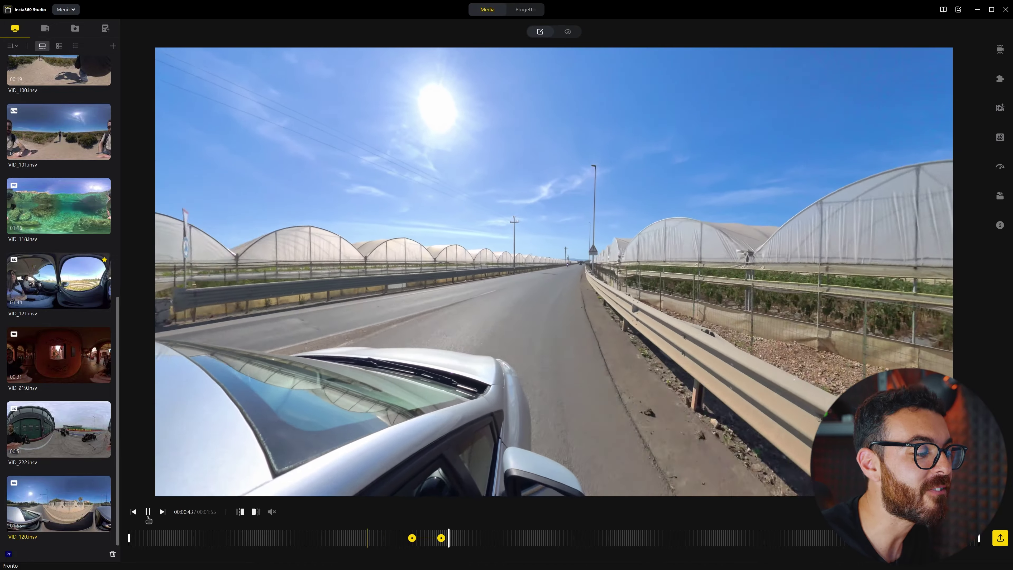
{"action": "left_click", "coordinate": [147, 517]}
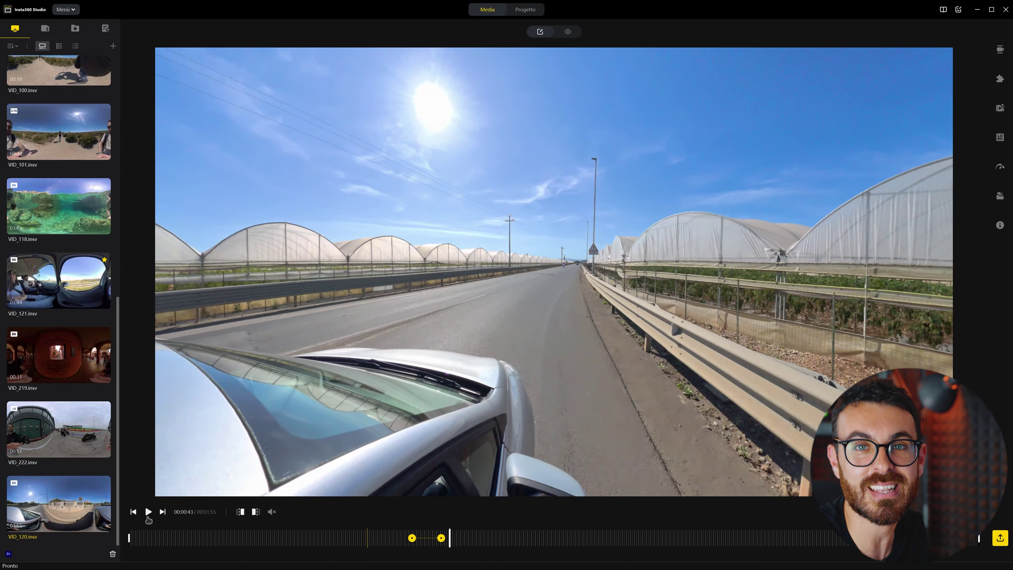
Step: Set the transition between the two keyframes to Dissolvenza in entrata Scivolamento in uscita and play the clip to check it
{"action": "left_click", "coordinate": [428, 545]}
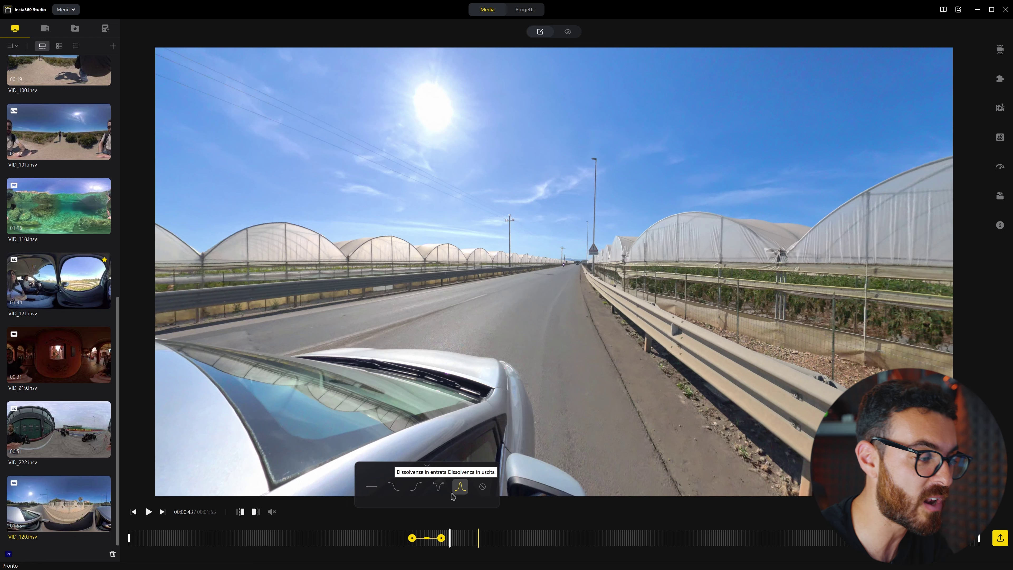
{"action": "left_click", "coordinate": [417, 488]}
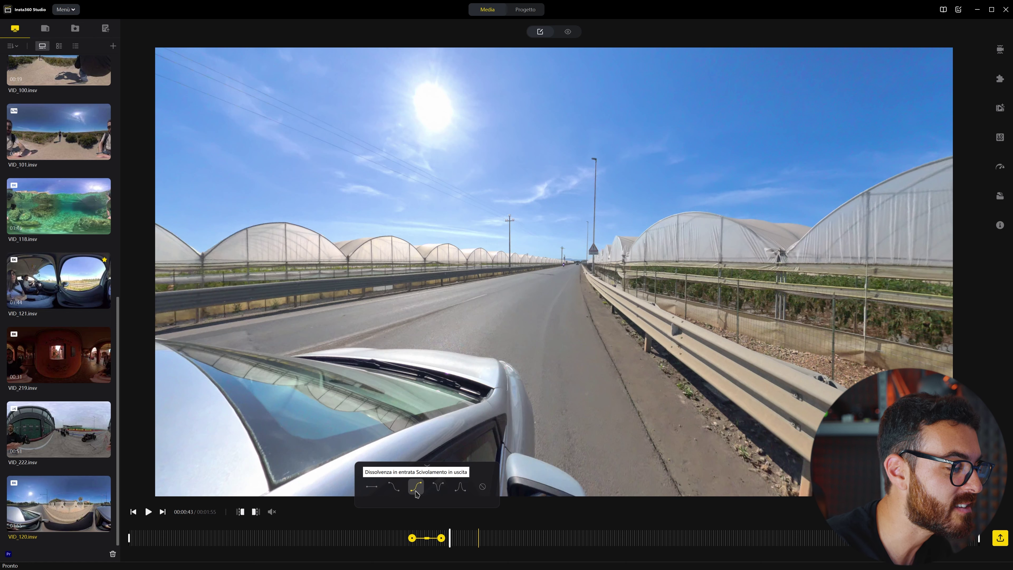
{"action": "left_click", "coordinate": [412, 538]}
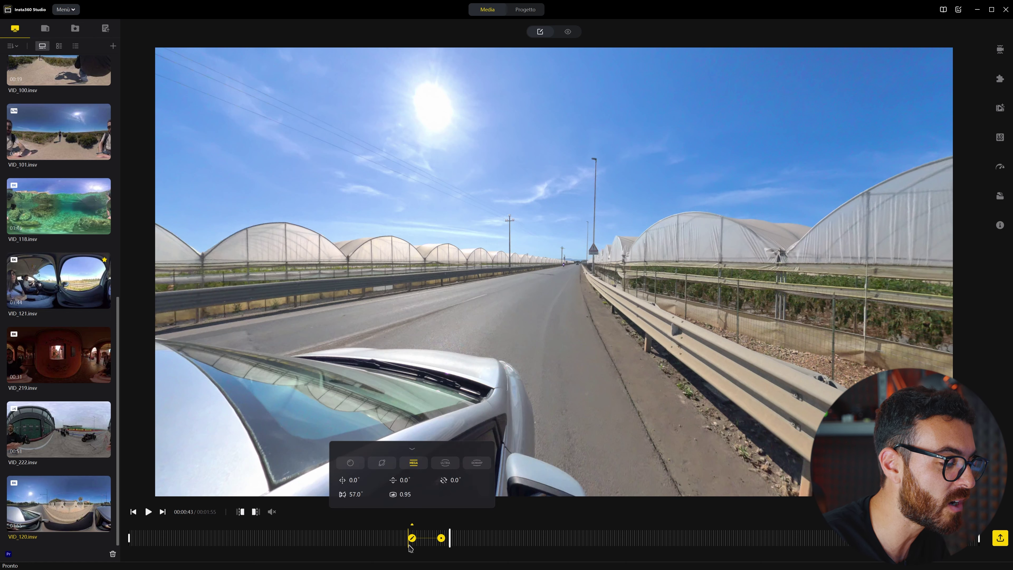
{"action": "left_click", "coordinate": [148, 513]}
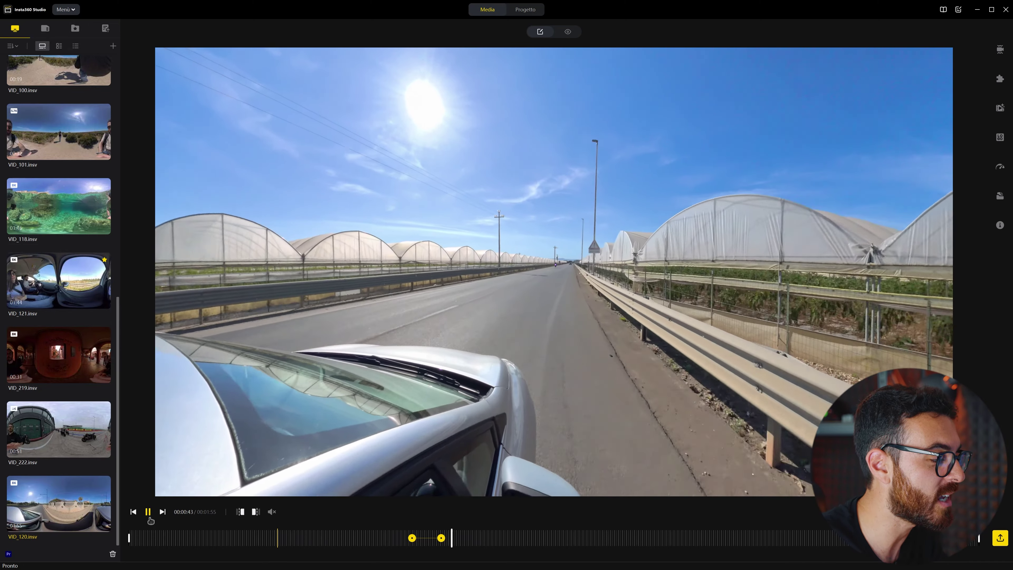
{"action": "left_click", "coordinate": [148, 513]}
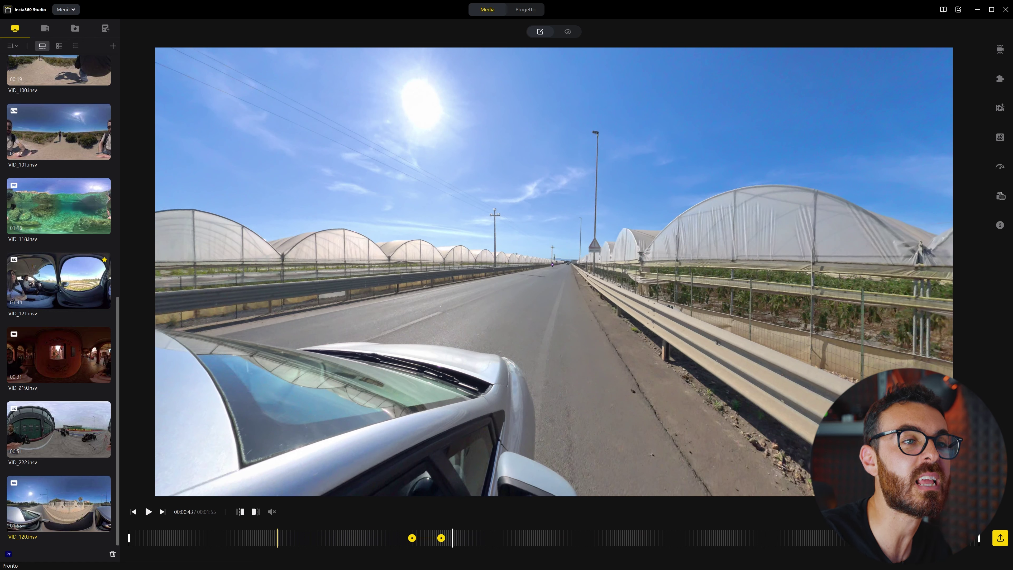
Step: Overlay the Velocità, Elevazione, Direzione, Rotta, Pendenza and accumulated-distance statistics with the first basic template, and play the clip to check them
{"action": "left_click", "coordinate": [1000, 170]}
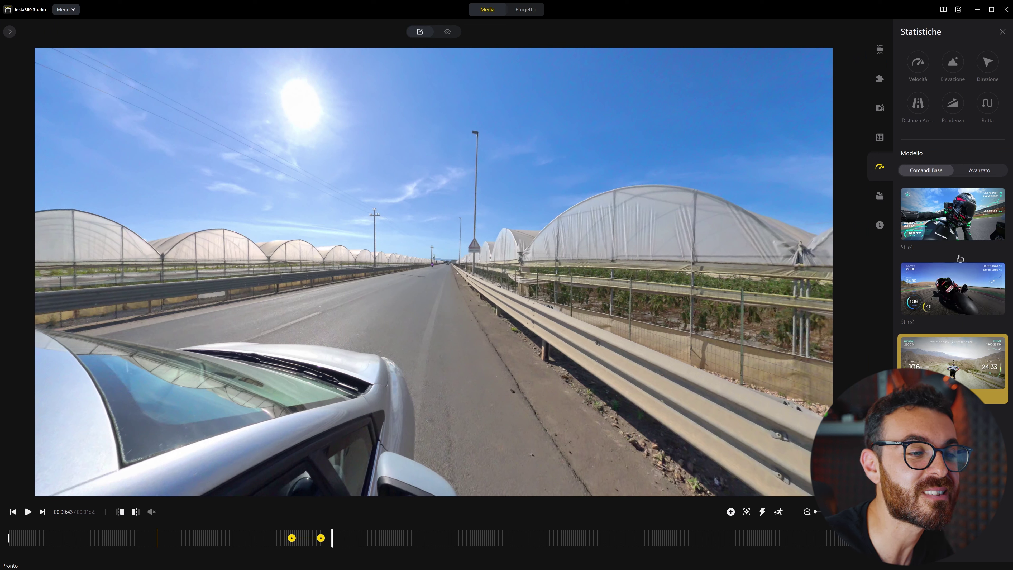
{"action": "left_click", "coordinate": [951, 223]}
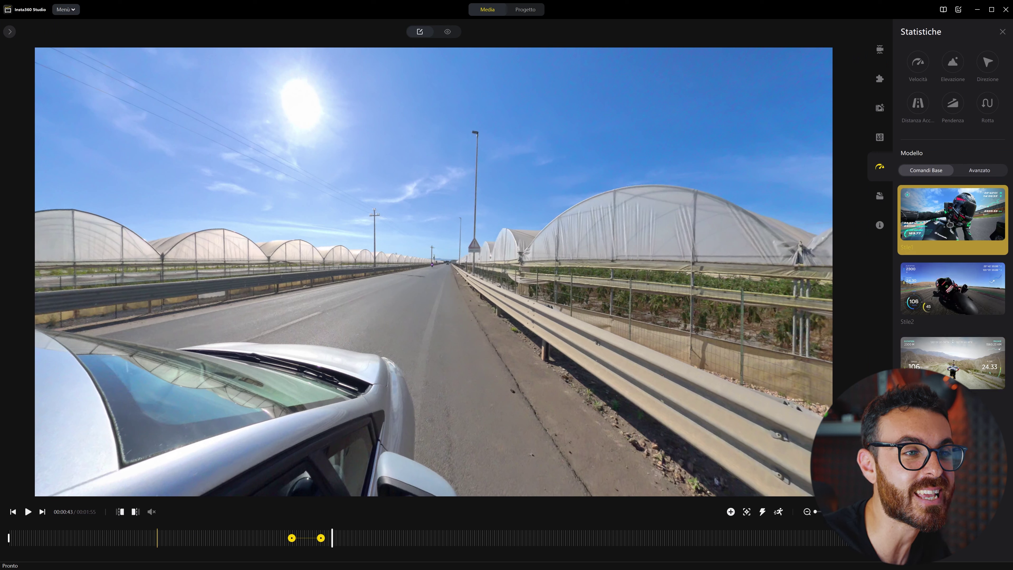
{"action": "left_click", "coordinate": [918, 62]}
{"action": "left_click", "coordinate": [952, 61]}
{"action": "left_click", "coordinate": [988, 62]}
{"action": "left_click", "coordinate": [987, 103]}
{"action": "left_click", "coordinate": [952, 105]}
{"action": "left_click", "coordinate": [918, 103]}
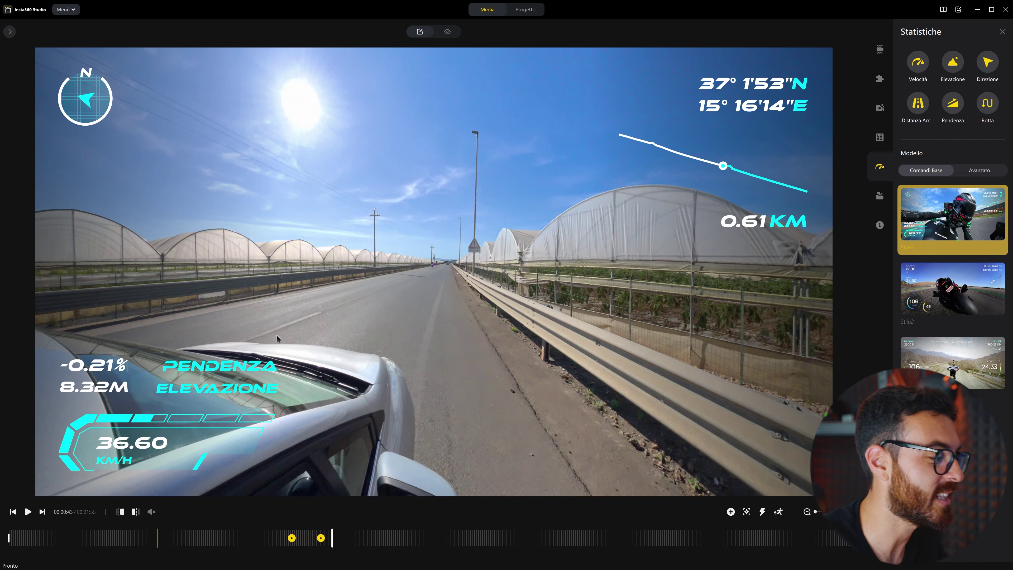
{"action": "left_click", "coordinate": [25, 513]}
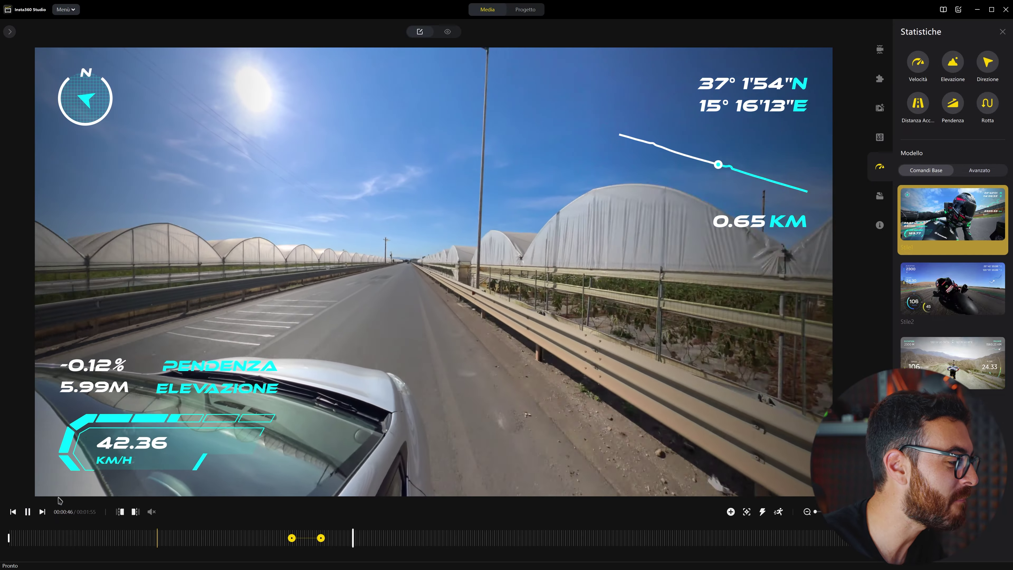
{"action": "left_click", "coordinate": [235, 446]}
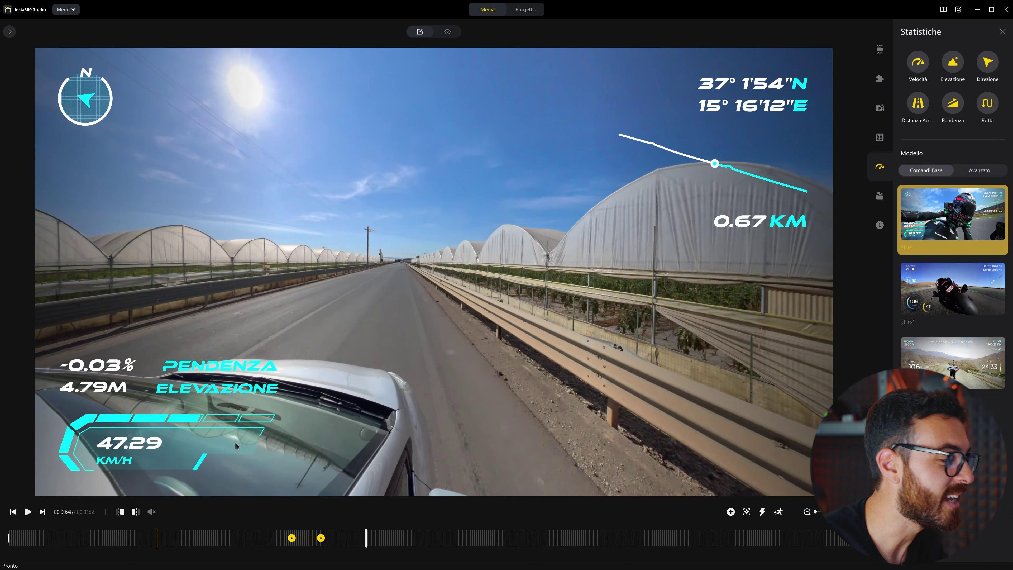
Step: Try the Stile2 statistics template, switch to the third basic template, and toggle the Pendenza statistic off and back on
{"action": "left_click", "coordinate": [944, 282]}
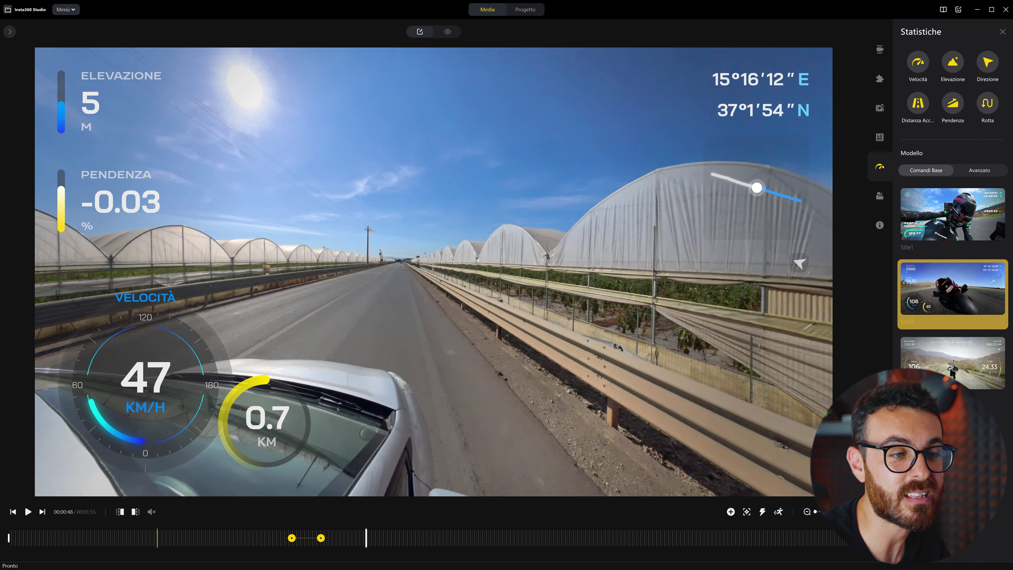
{"action": "left_click", "coordinate": [953, 358]}
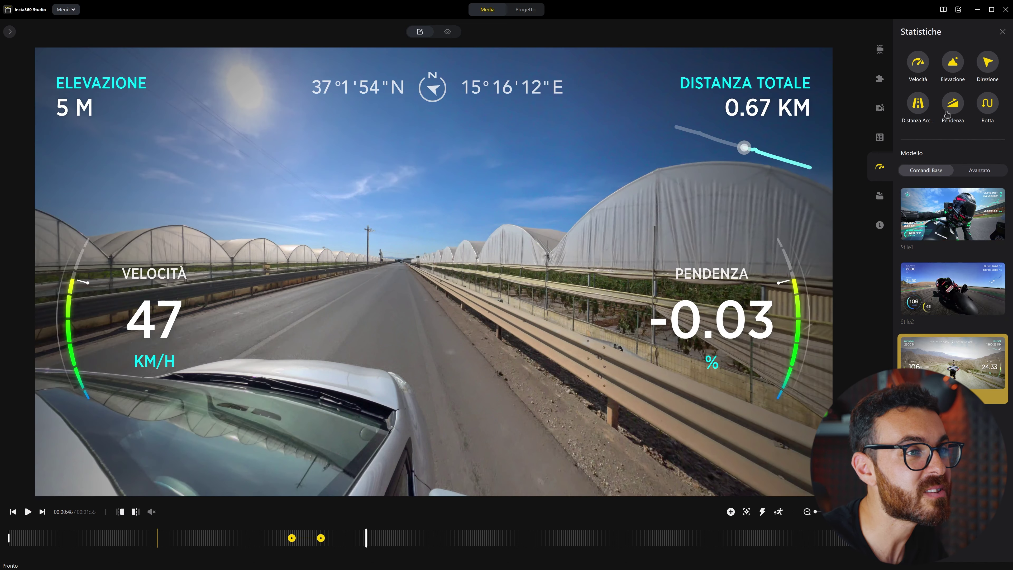
{"action": "left_click", "coordinate": [952, 105]}
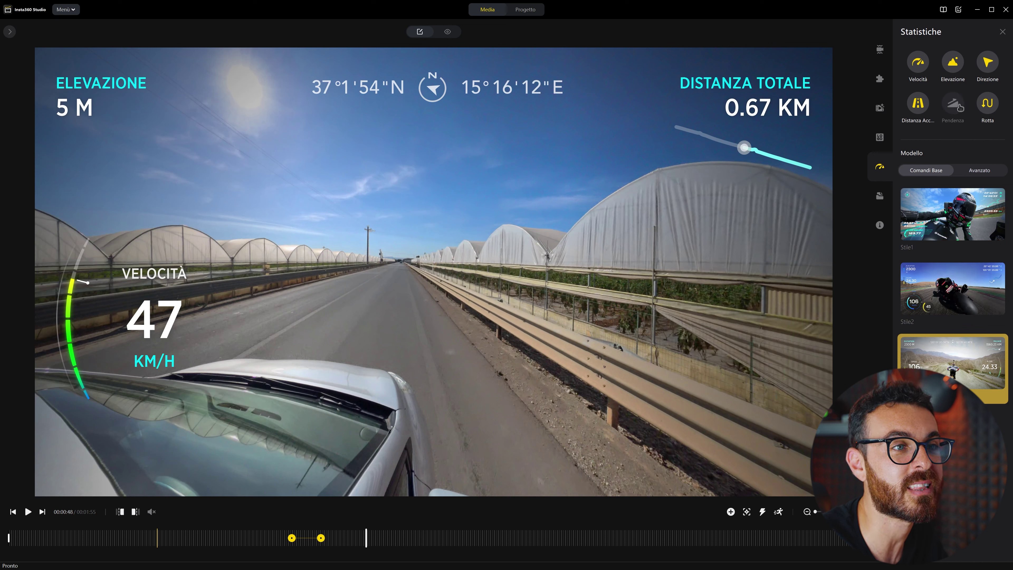
{"action": "left_click", "coordinate": [954, 107]}
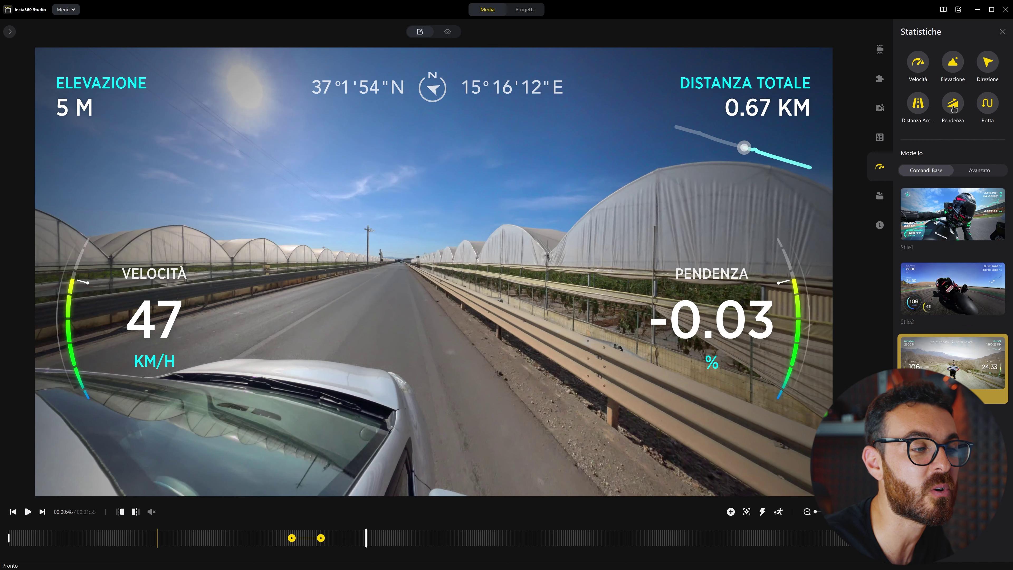
Step: Recolor the statistics overlay to orange (RGB 255, 159, 10) in the advanced template settings
{"action": "left_click", "coordinate": [980, 171]}
{"action": "left_click", "coordinate": [978, 281]}
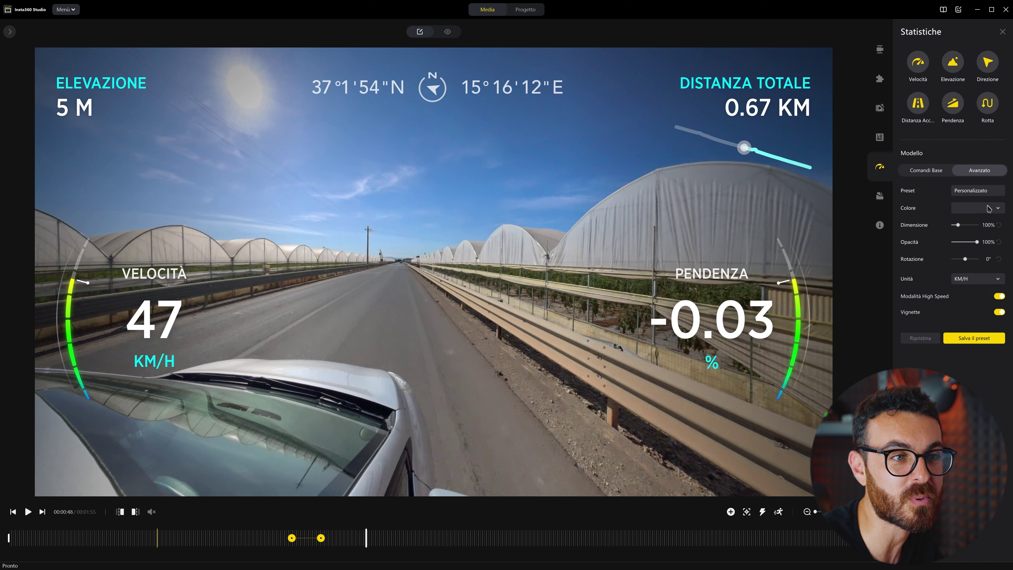
{"action": "left_click", "coordinate": [991, 218]}
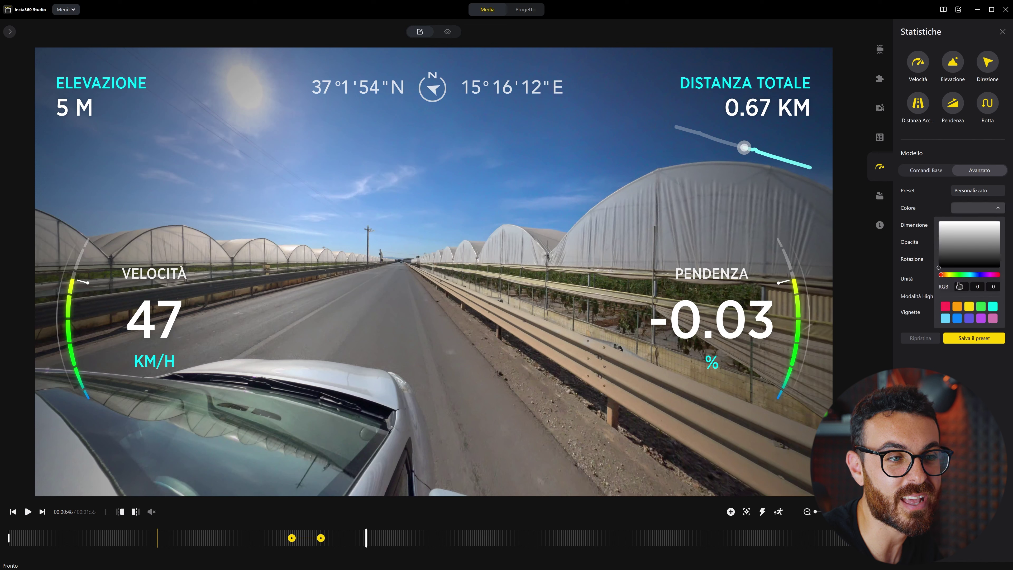
{"action": "left_click", "coordinate": [957, 307]}
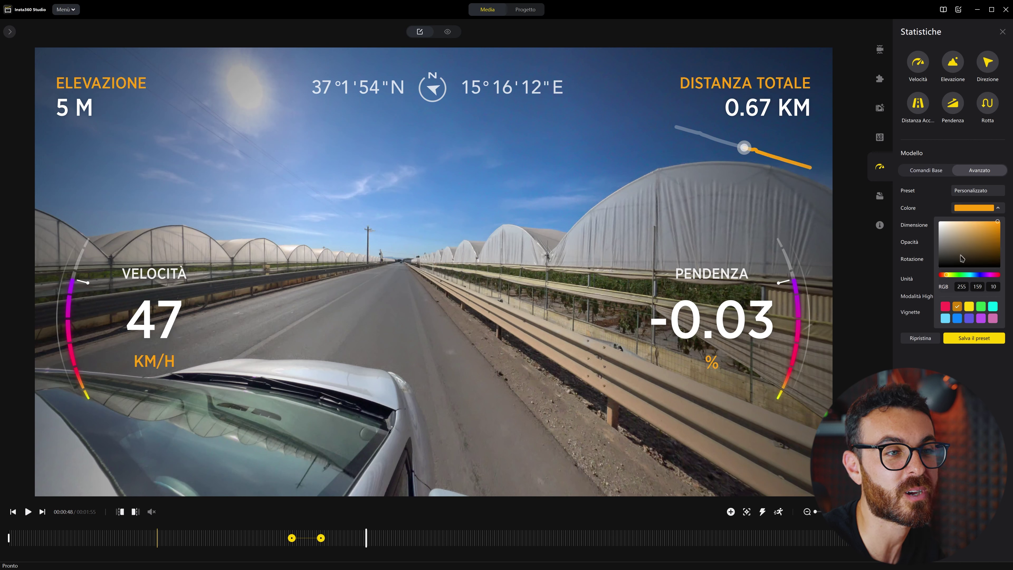
{"action": "left_click", "coordinate": [935, 209]}
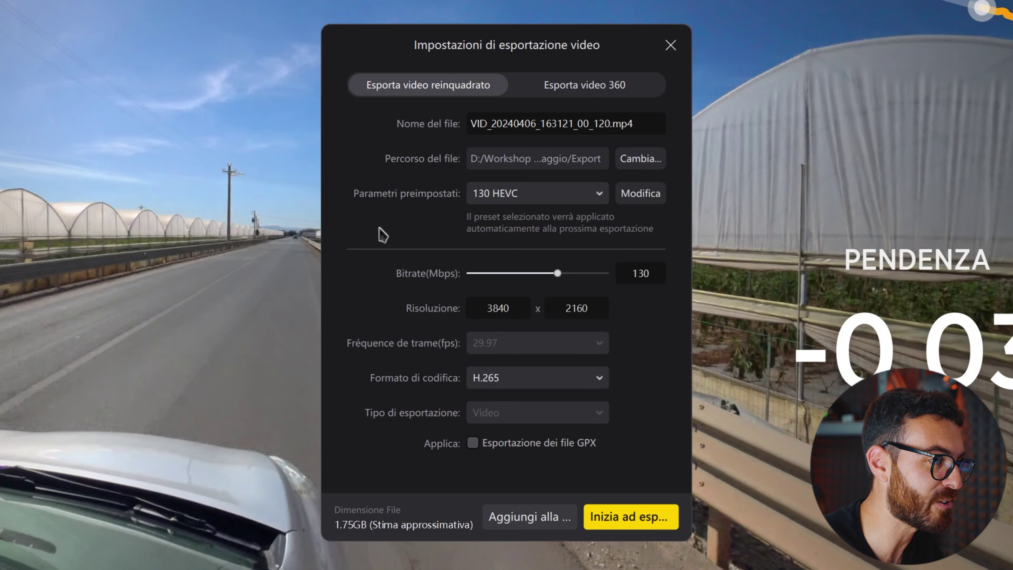
Step: Review the video export settings for reframed and 360 output, and switch the lighthouse clip's preview to the reframed view
{"action": "left_click_drag", "start_coordinate": [477, 123], "coordinate": [556, 124]}
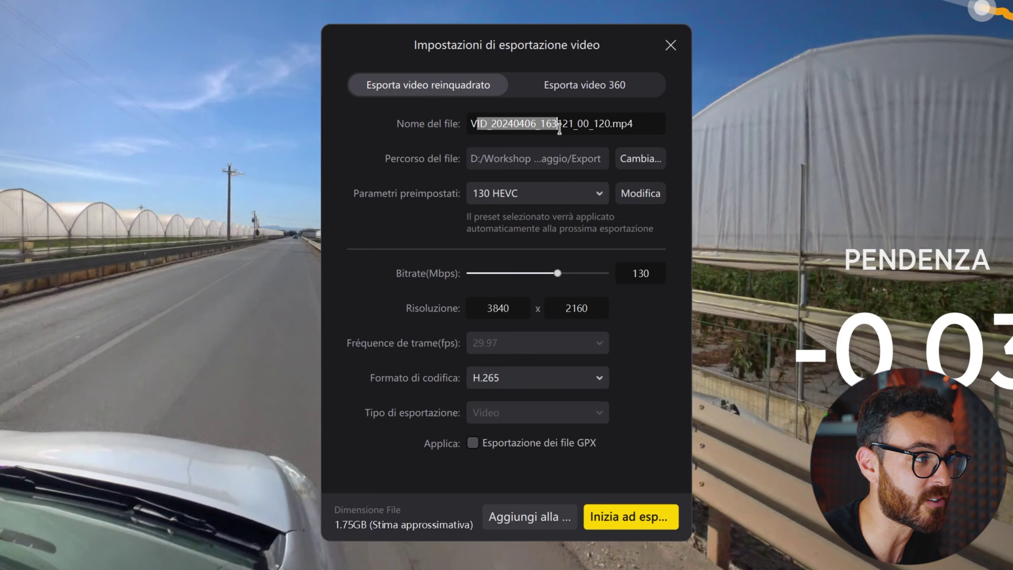
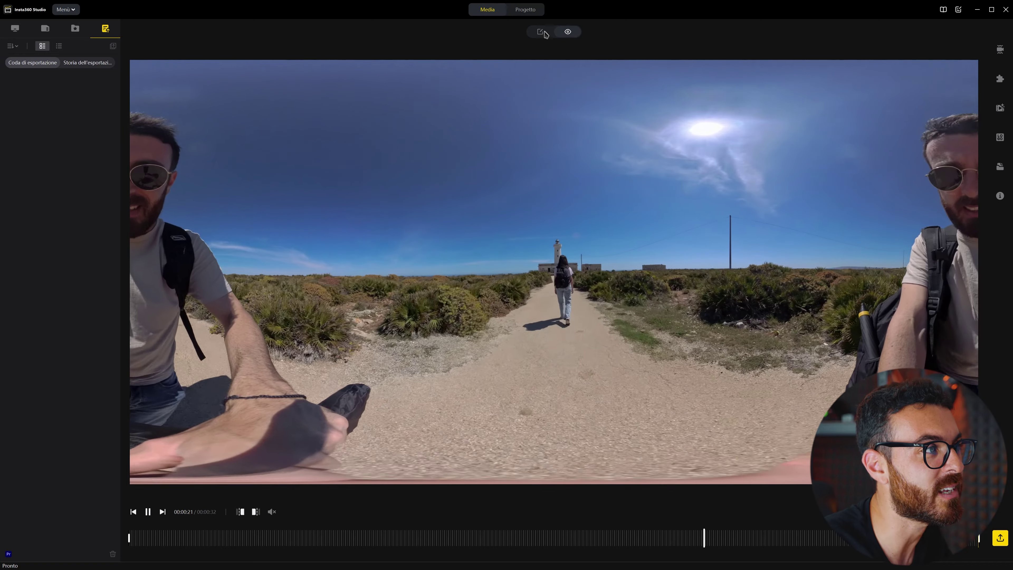
{"action": "left_click", "coordinate": [641, 77]}
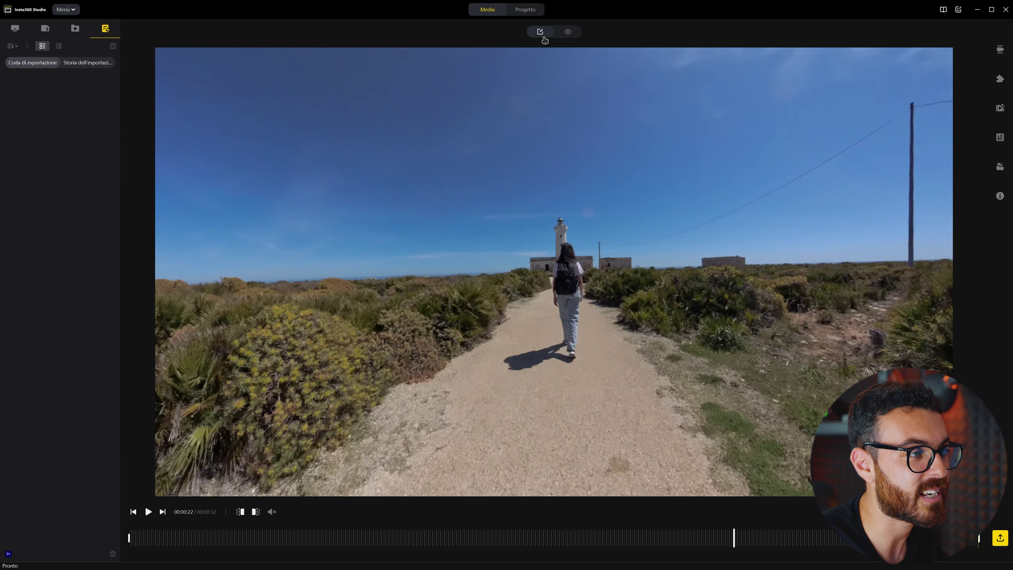
{"action": "left_click", "coordinate": [1000, 539]}
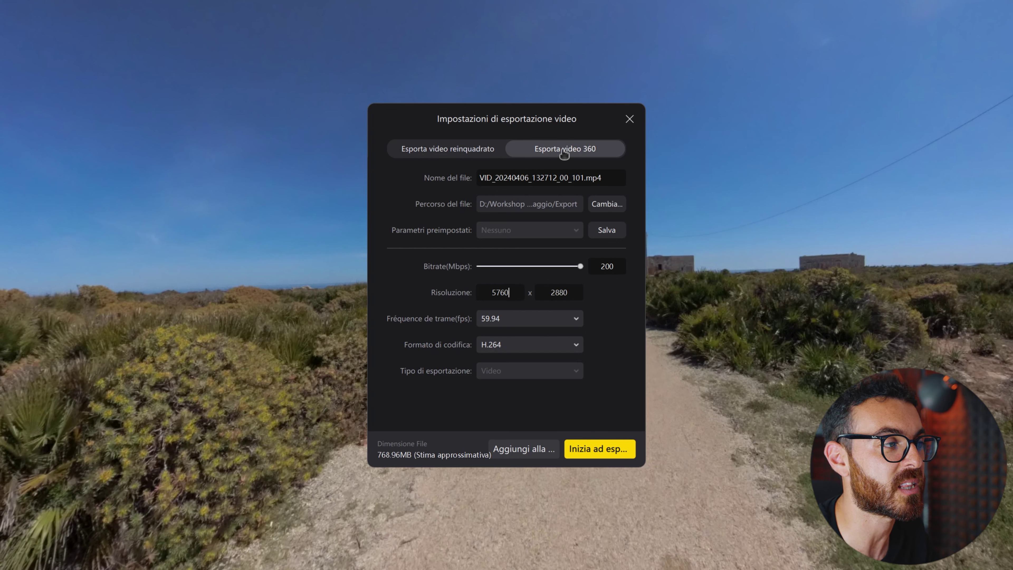
{"action": "left_click", "coordinate": [433, 153]}
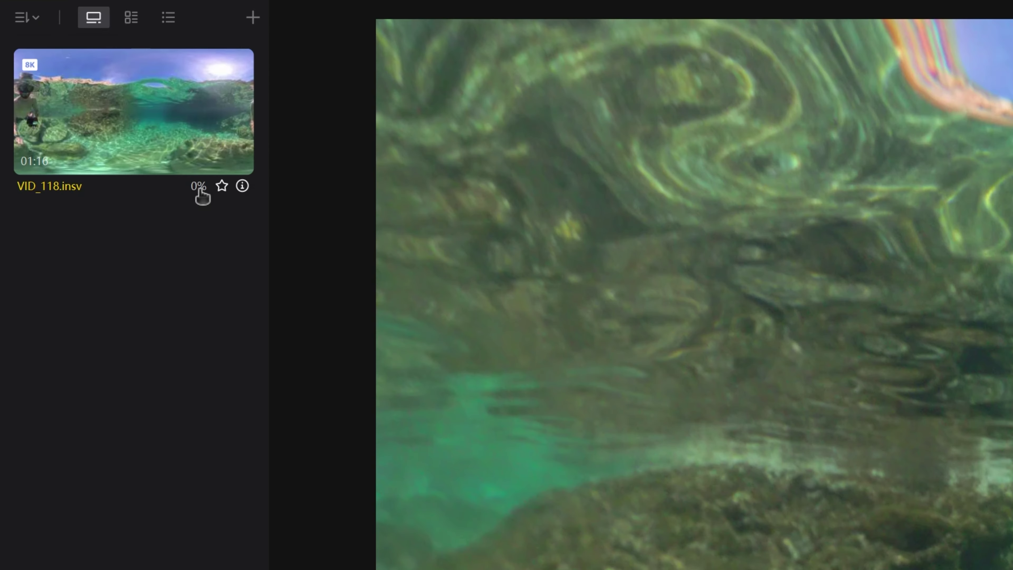
Step: Play the 00:29 and 00:08 Auto Frame clips of VID_118.insv with the audio muted, and pause the second one
{"action": "left_click", "coordinate": [161, 217]}
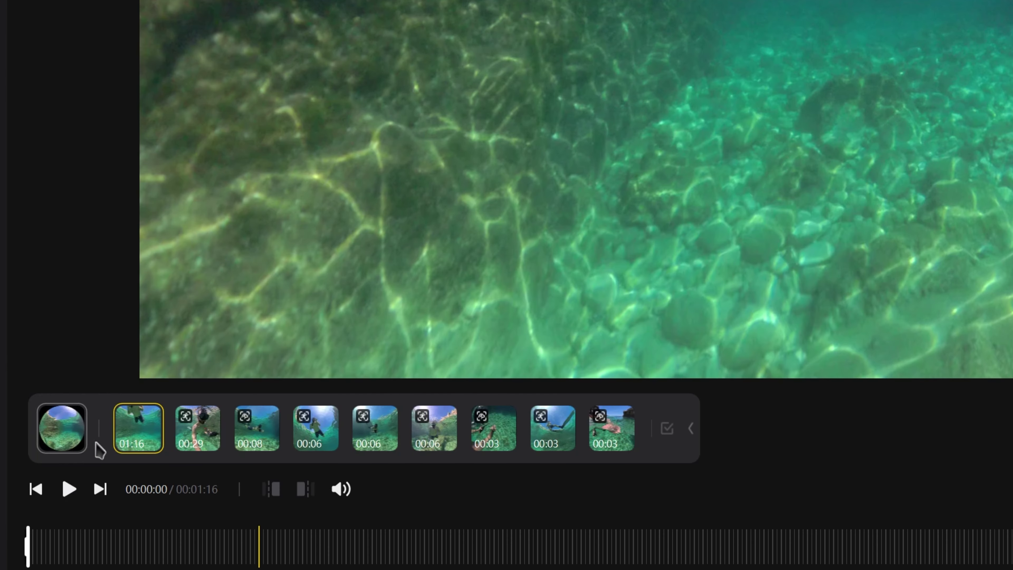
{"action": "left_click", "coordinate": [194, 445]}
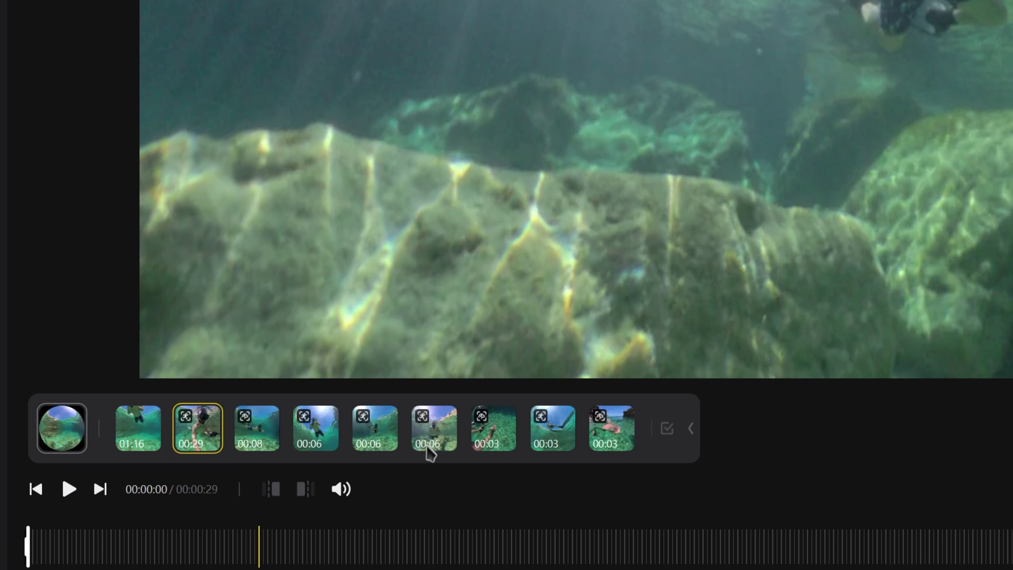
{"action": "left_click", "coordinate": [69, 489]}
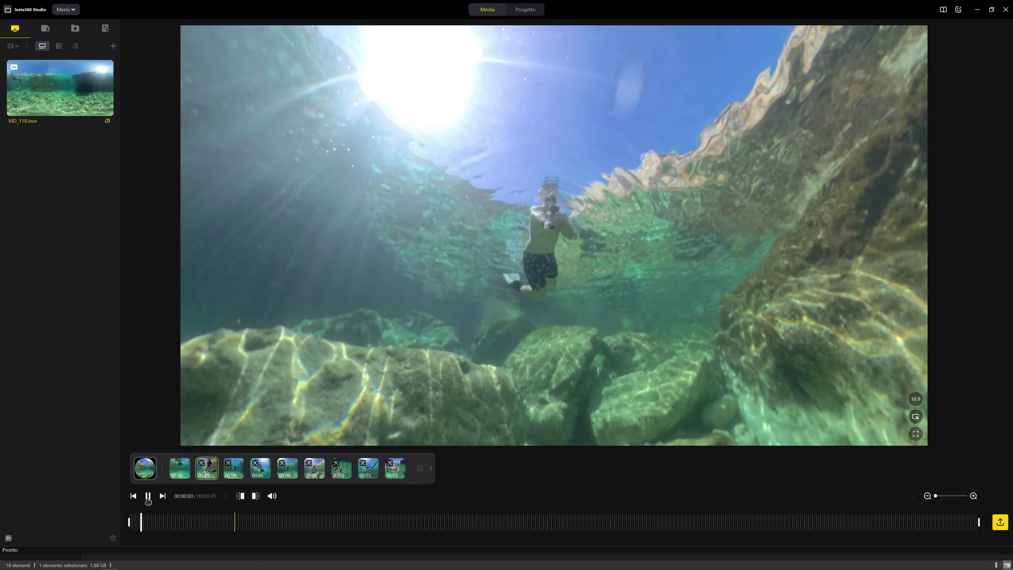
{"action": "left_click", "coordinate": [272, 496]}
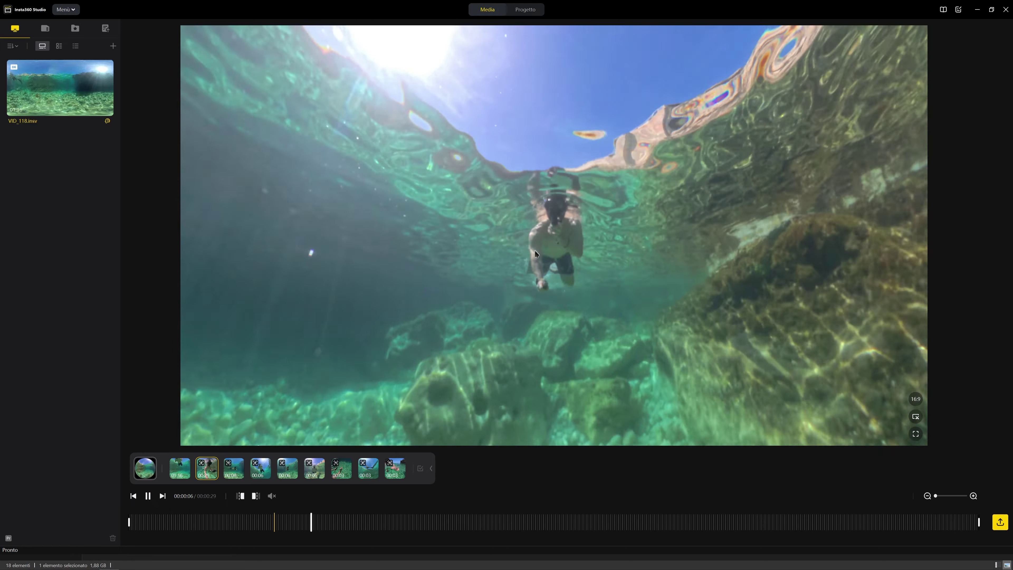
{"action": "left_click", "coordinate": [233, 473]}
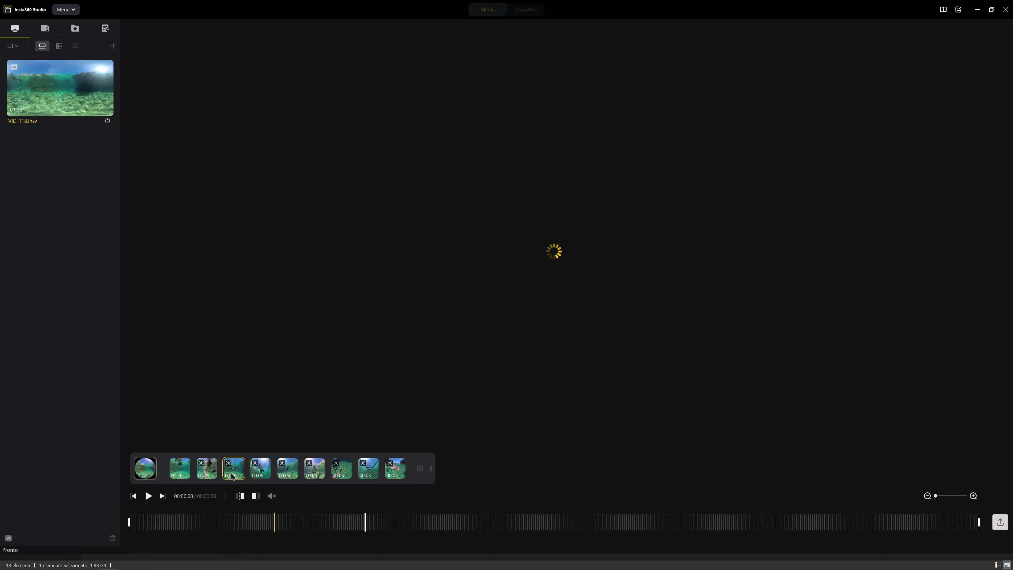
{"action": "left_click", "coordinate": [149, 497]}
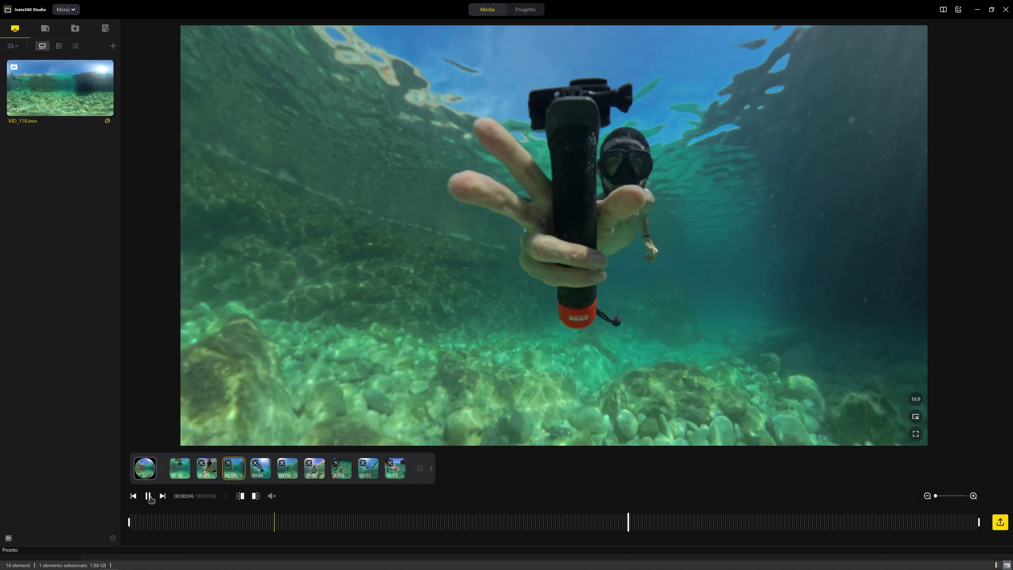
{"action": "left_click", "coordinate": [150, 498]}
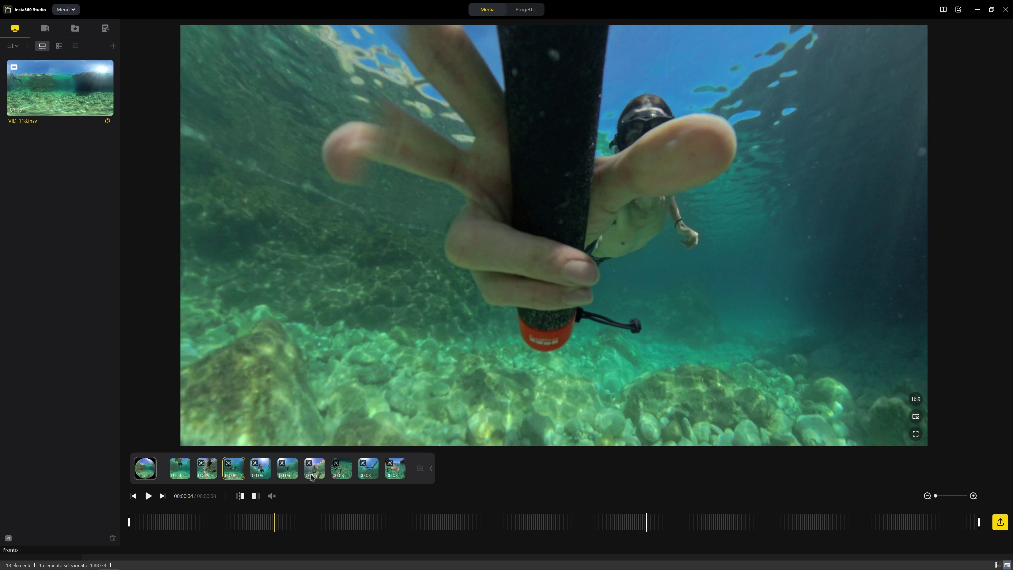
Step: Select all the Auto Frame clips of VID_118.insv and open their batch export settings
{"action": "key", "text": "Right"}
{"action": "left_click", "coordinate": [337, 472], "text": "ctrl"}
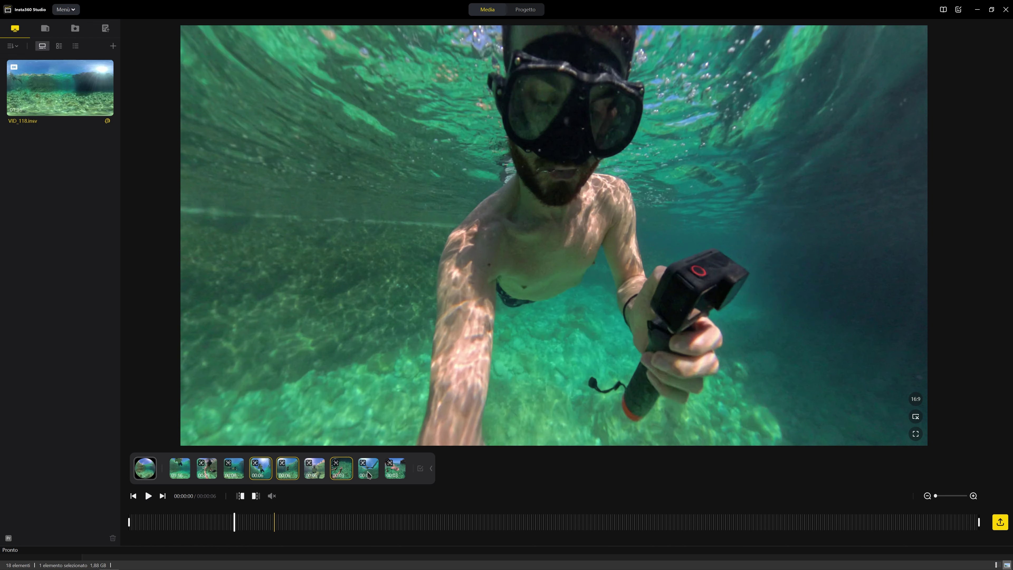
{"action": "left_click", "coordinate": [393, 473], "text": "ctrl"}
{"action": "left_click", "coordinate": [420, 469]}
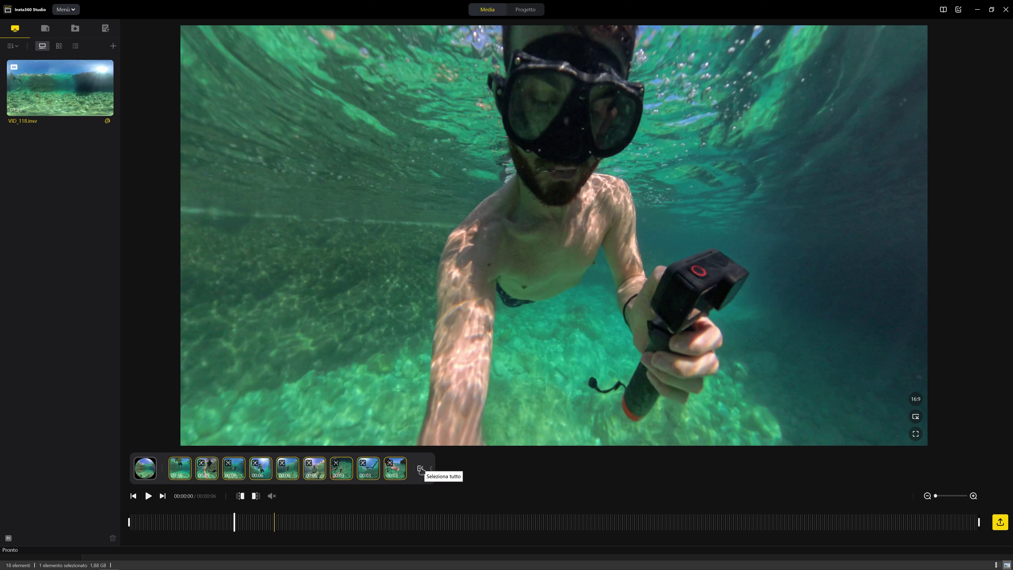
{"action": "left_click", "coordinate": [1001, 523]}
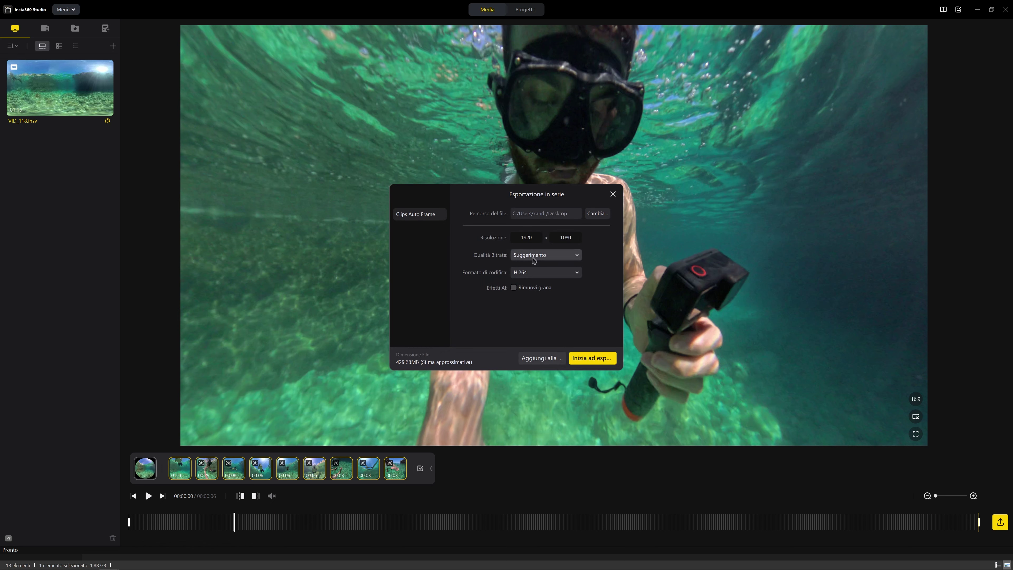
Step: Try the Originale bitrate quality, switch it to Personalizzato, and set the bitrate to 136 Mbps
{"action": "left_click", "coordinate": [522, 257]}
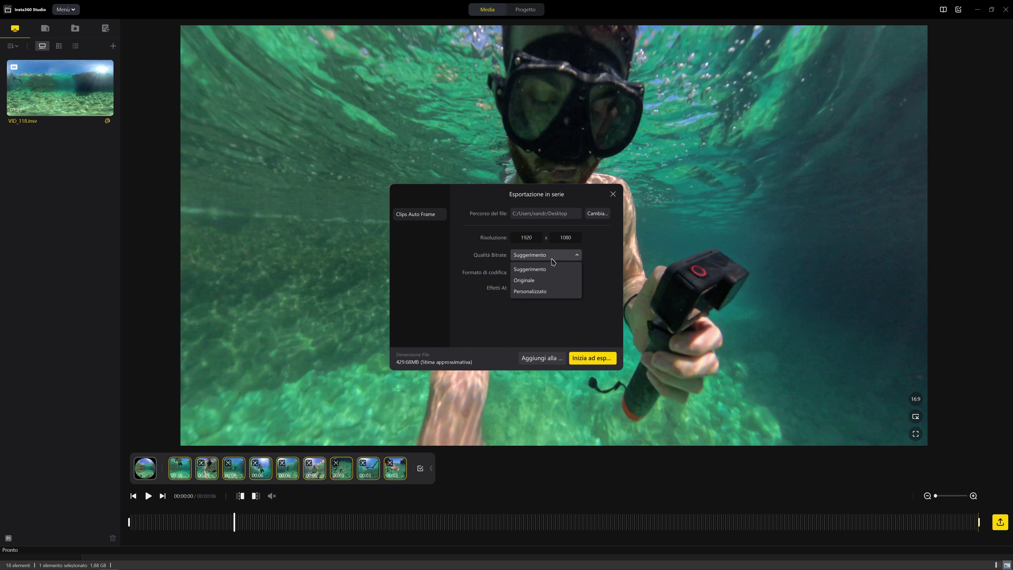
{"action": "left_click", "coordinate": [527, 281]}
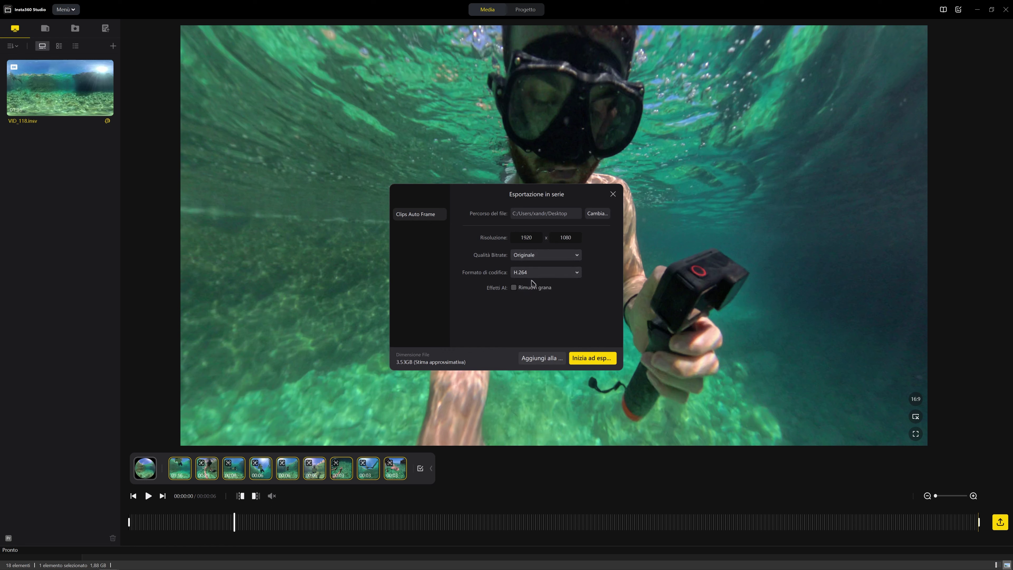
{"action": "left_click", "coordinate": [536, 256]}
{"action": "left_click", "coordinate": [530, 293]}
{"action": "left_click_drag", "start_coordinate": [534, 273], "coordinate": [557, 274]}
Step: Set the batch export to H.265 and 3840 x 2160 at 50 Mbps, and start exporting the clips
{"action": "left_click", "coordinate": [575, 291]}
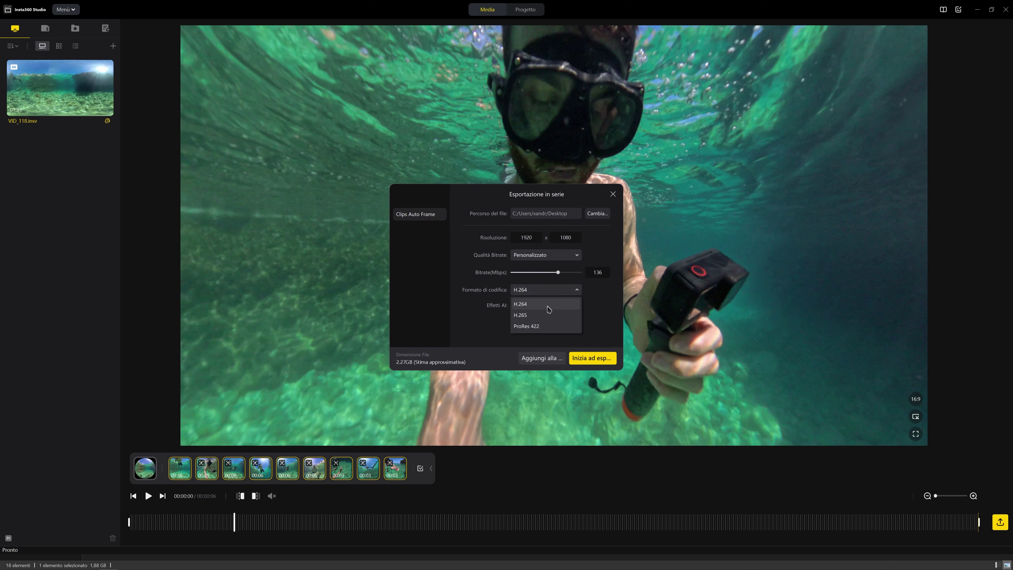
{"action": "left_click", "coordinate": [545, 316]}
{"action": "left_click", "coordinate": [514, 239]}
{"action": "type", "text": "3840"}
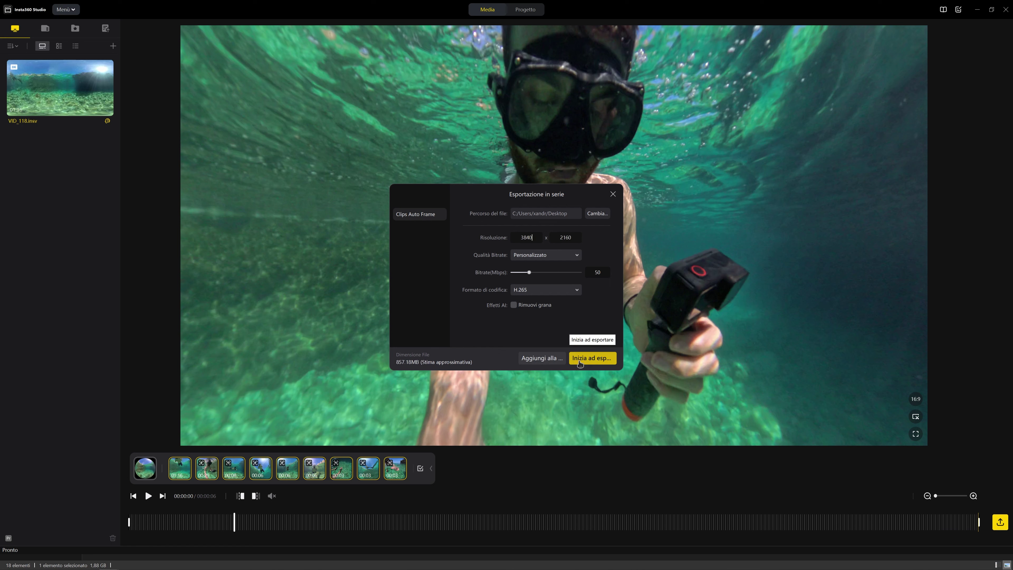
{"action": "left_click", "coordinate": [588, 359]}
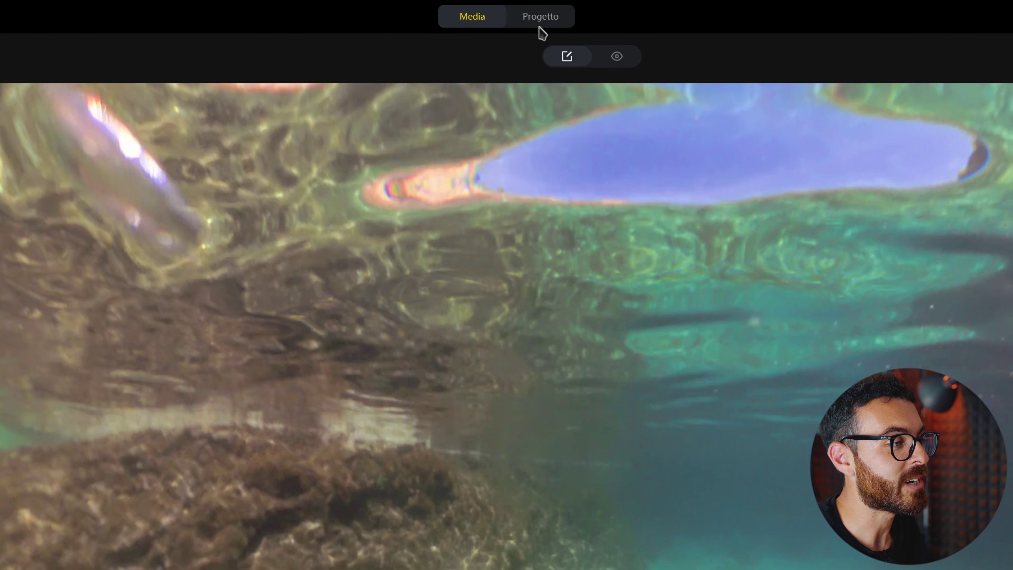
Step: Start a new project named Editing and review the aspect ratio options, keeping 16:9
{"action": "left_click", "coordinate": [527, 10]}
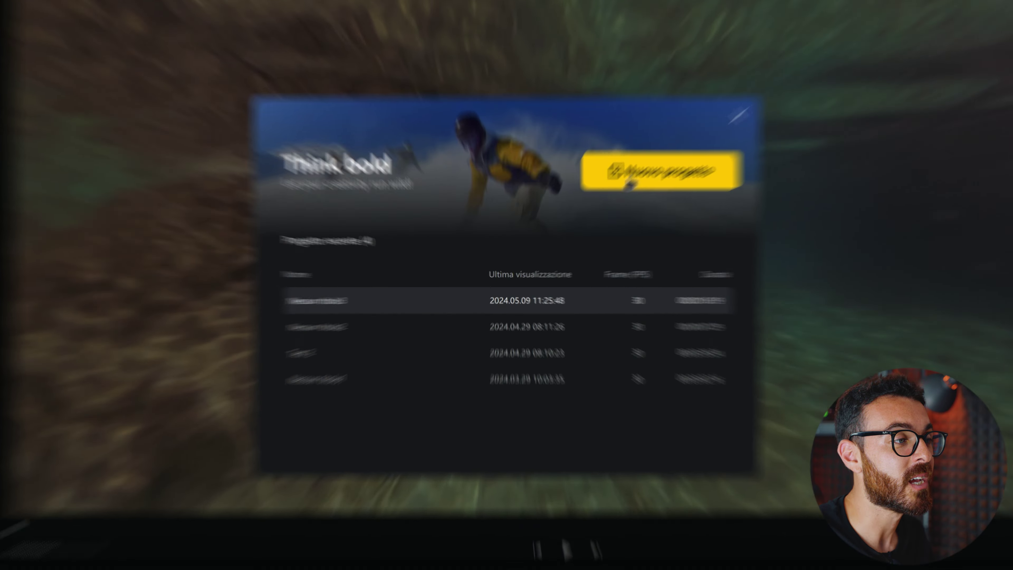
{"action": "left_click", "coordinate": [599, 216]}
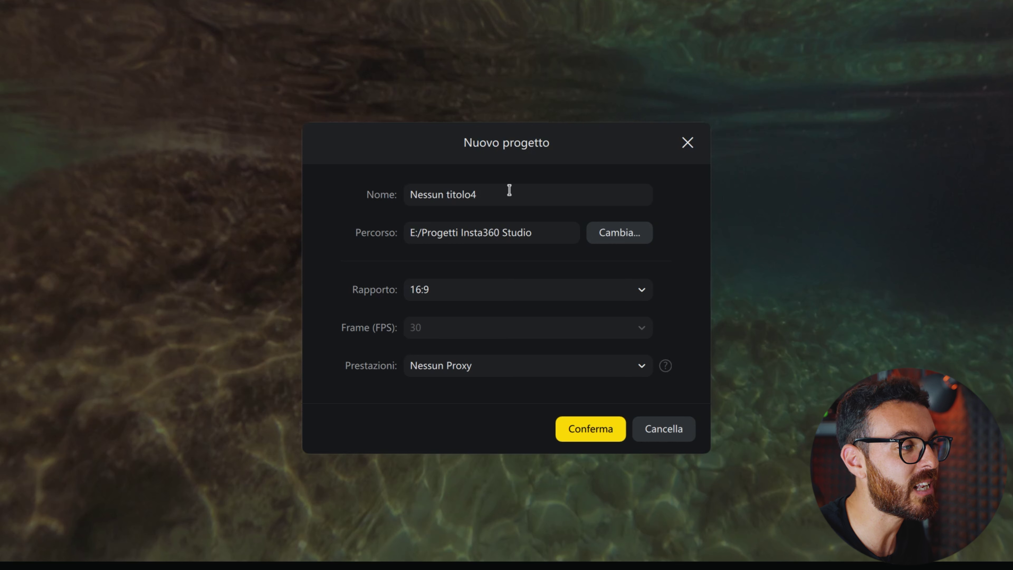
{"action": "left_click_drag", "start_coordinate": [509, 190], "coordinate": [381, 203]}
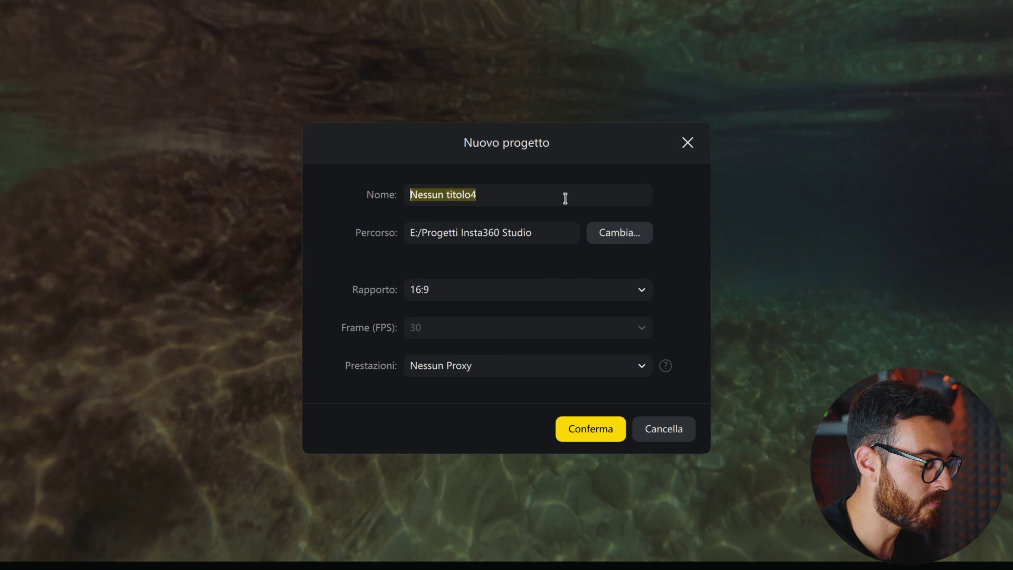
{"action": "type", "text": "Editing"}
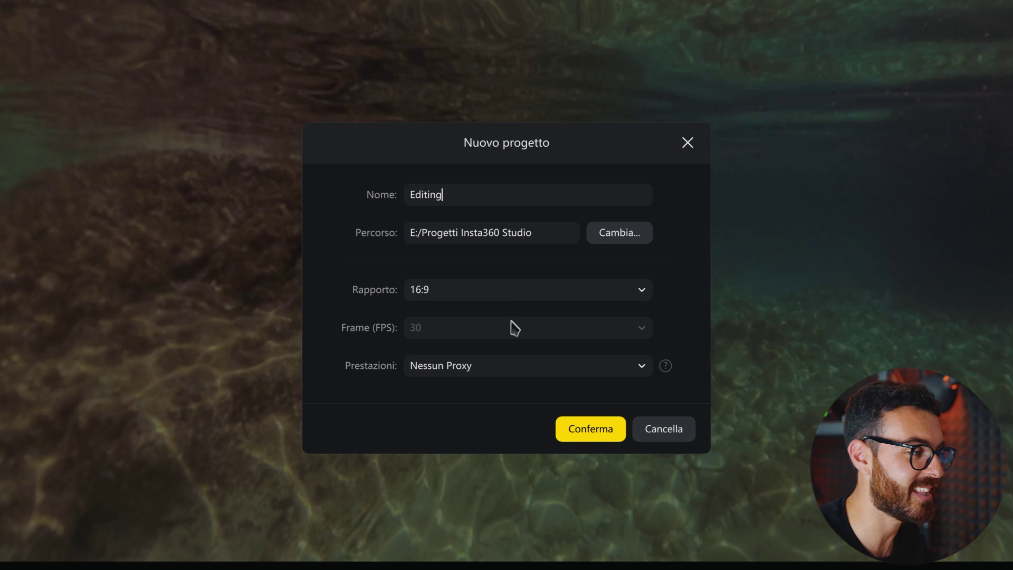
{"action": "left_click", "coordinate": [641, 291]}
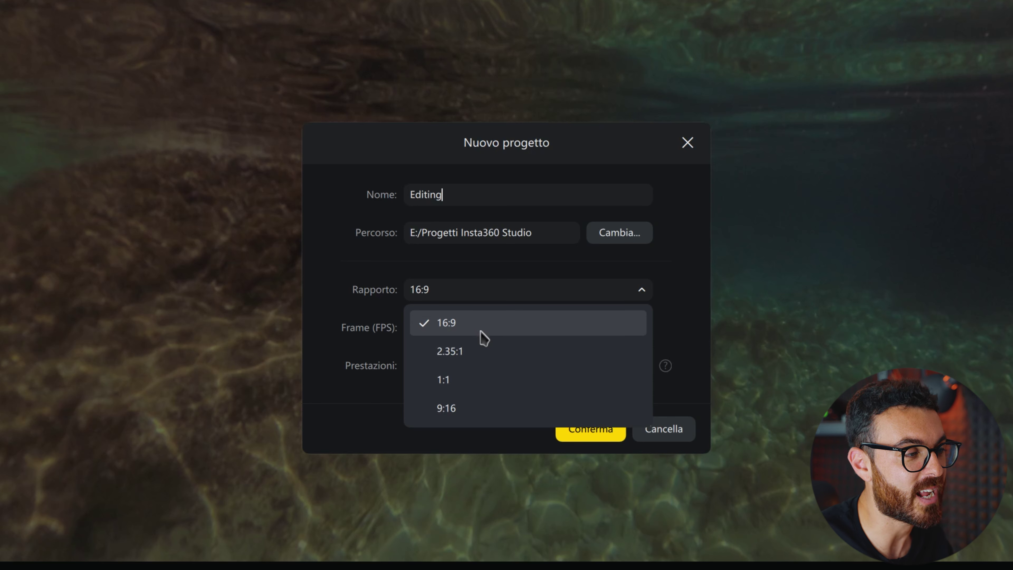
{"action": "left_click", "coordinate": [669, 325]}
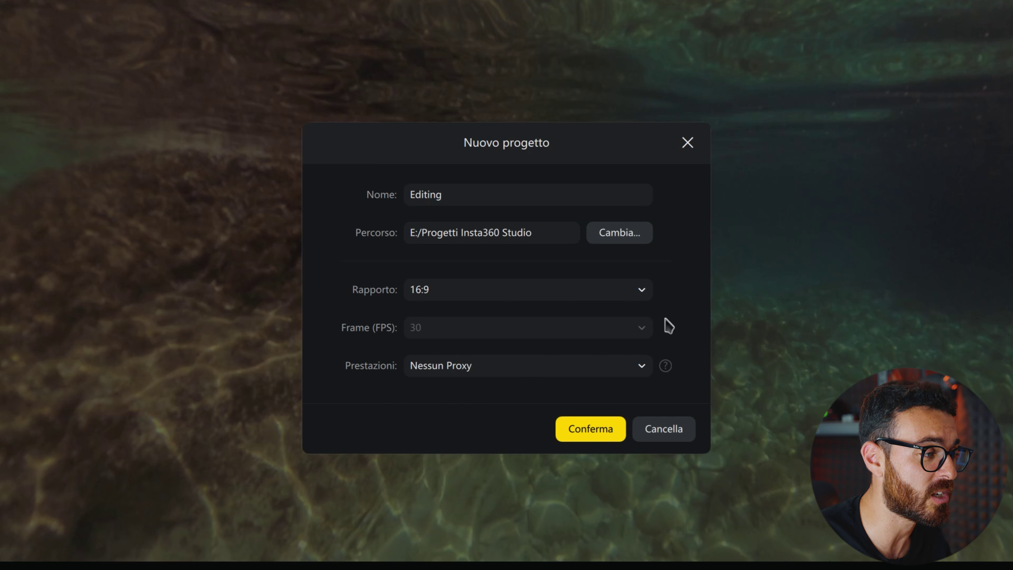
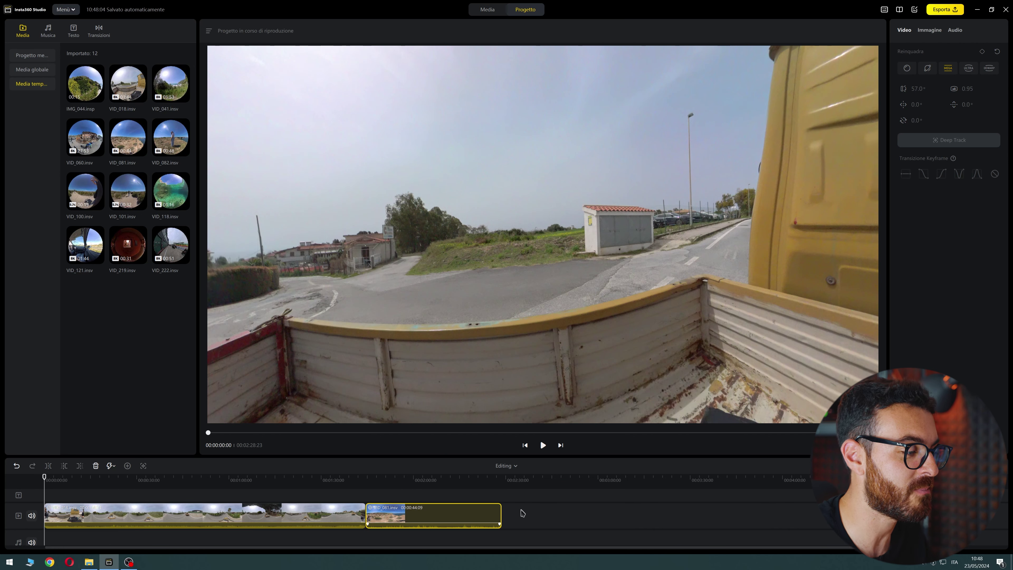
Step: Play the Editing timeline from about 00:01:43 across the cut between the two clips
{"action": "left_click", "coordinate": [354, 523]}
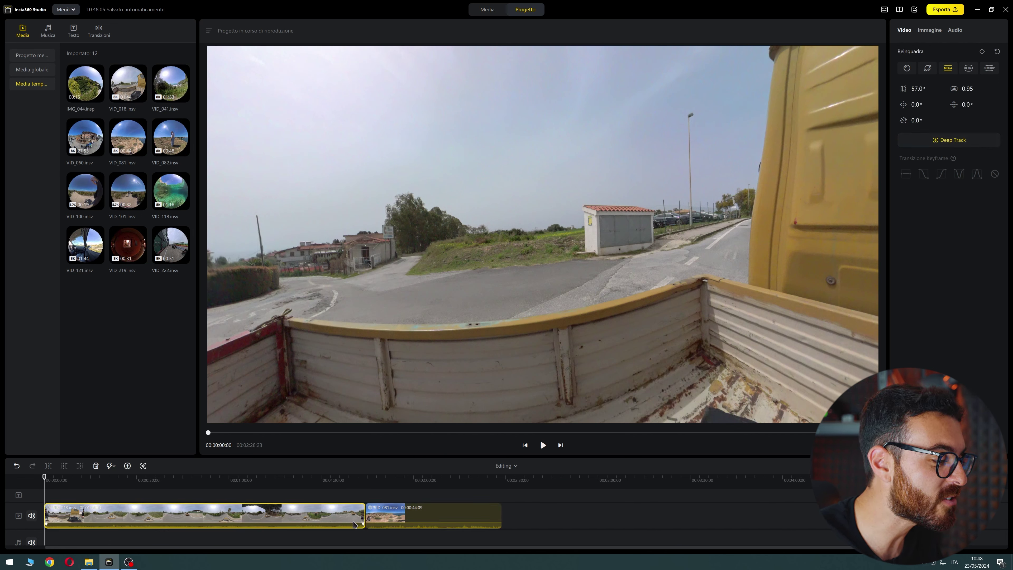
{"action": "left_click_drag", "start_coordinate": [345, 484], "coordinate": [361, 484]}
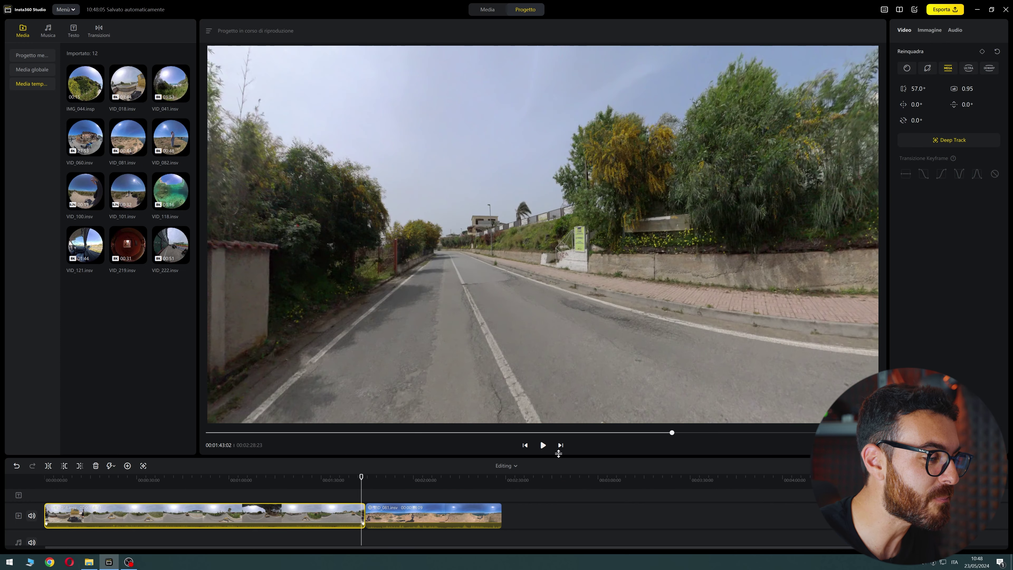
{"action": "left_click", "coordinate": [544, 446]}
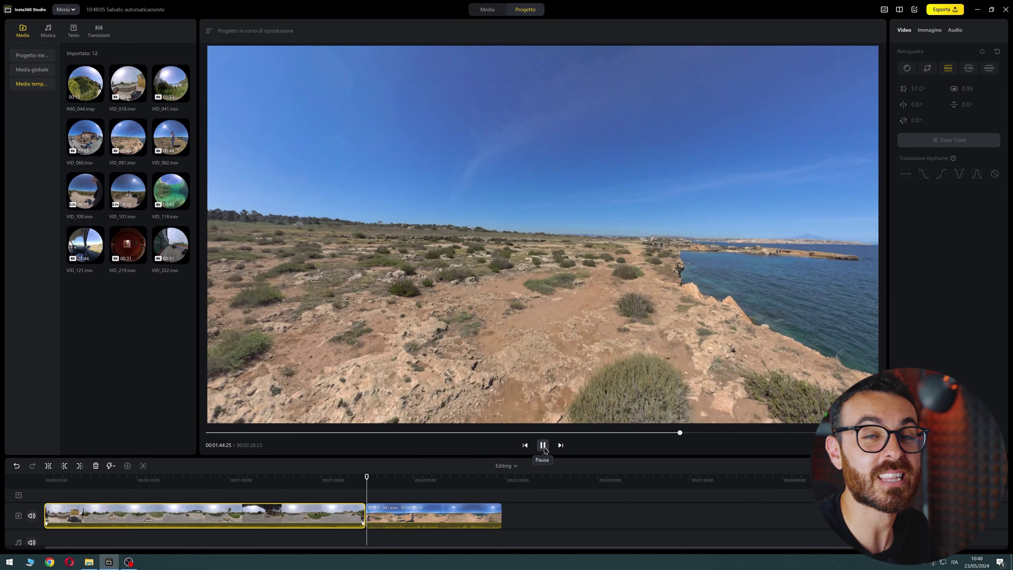
{"action": "left_click", "coordinate": [543, 446]}
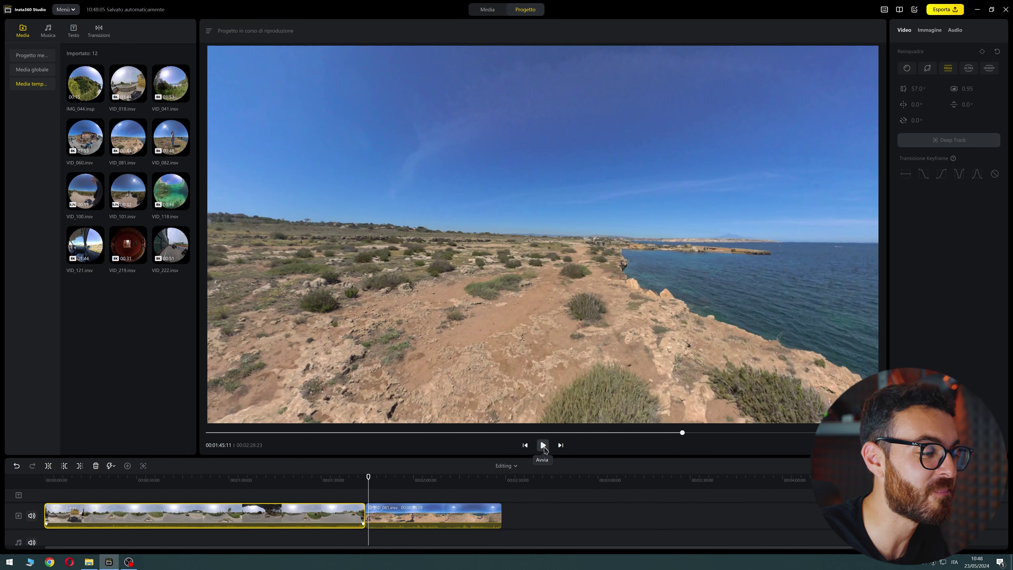
Step: Mute the video track's audio and make the timeline area taller to show the music track
{"action": "left_click", "coordinate": [31, 515]}
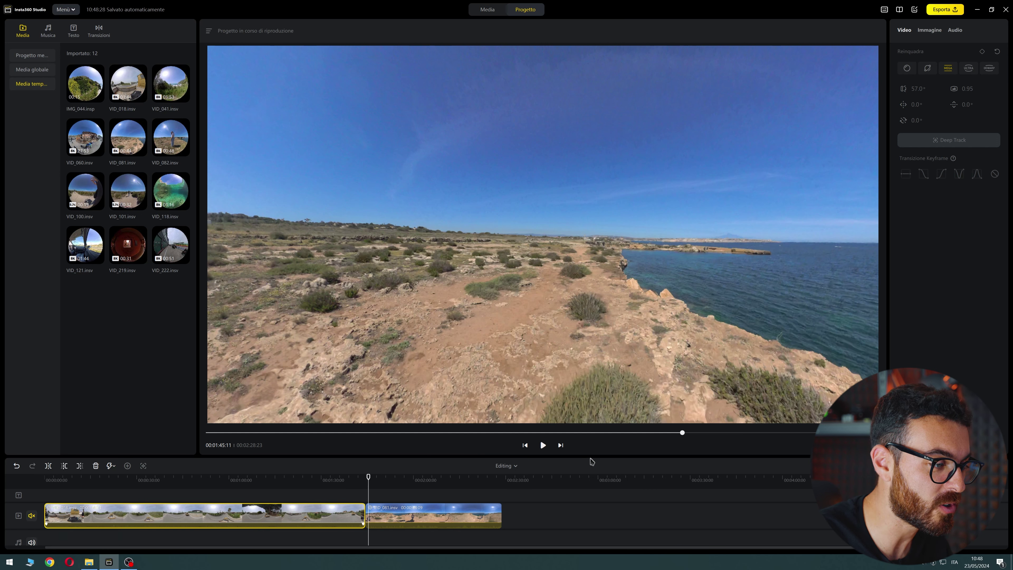
{"action": "left_click_drag", "start_coordinate": [591, 456], "coordinate": [598, 403]}
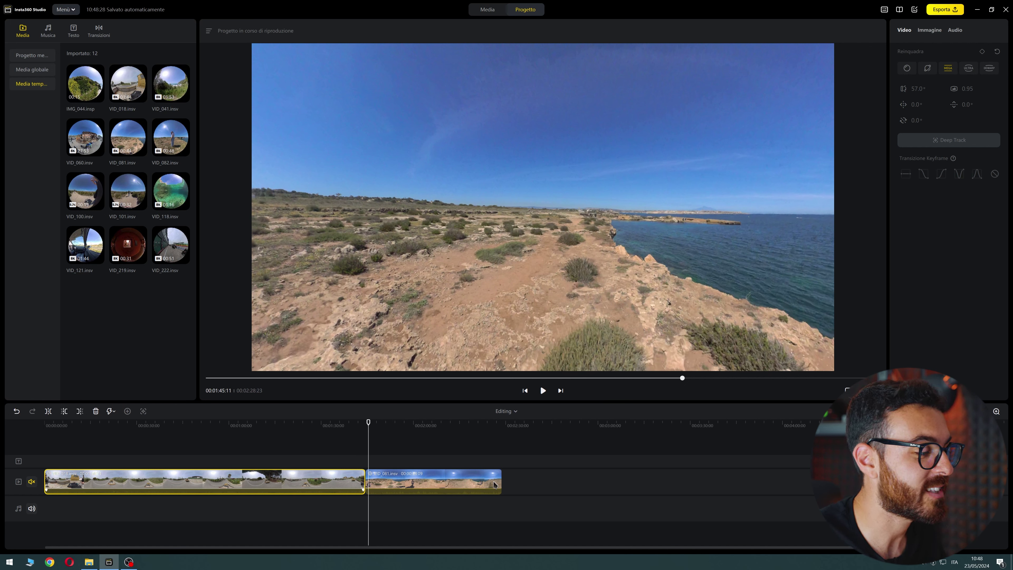
Step: Try adding the photo IMG_044.insp after the second clip, preview it, and delete it from the timeline
{"action": "left_click_drag", "start_coordinate": [85, 96], "coordinate": [515, 482]}
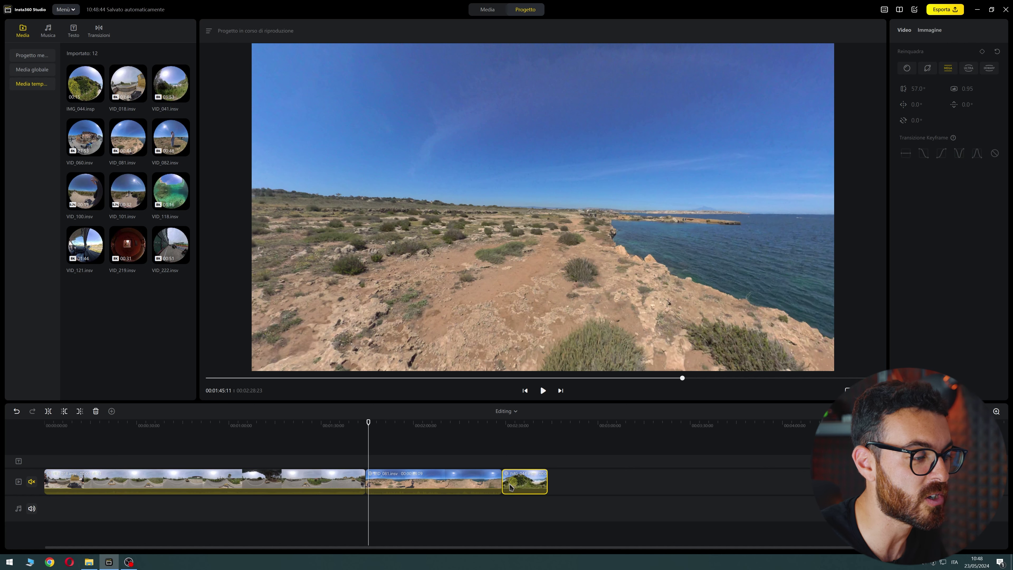
{"action": "left_click", "coordinate": [518, 426]}
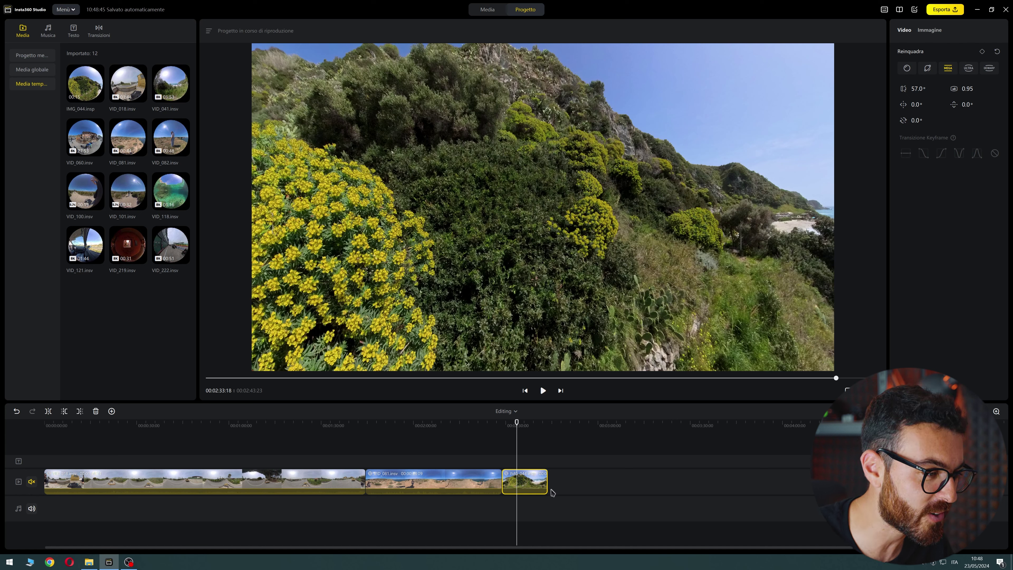
{"action": "key", "text": "Delete"}
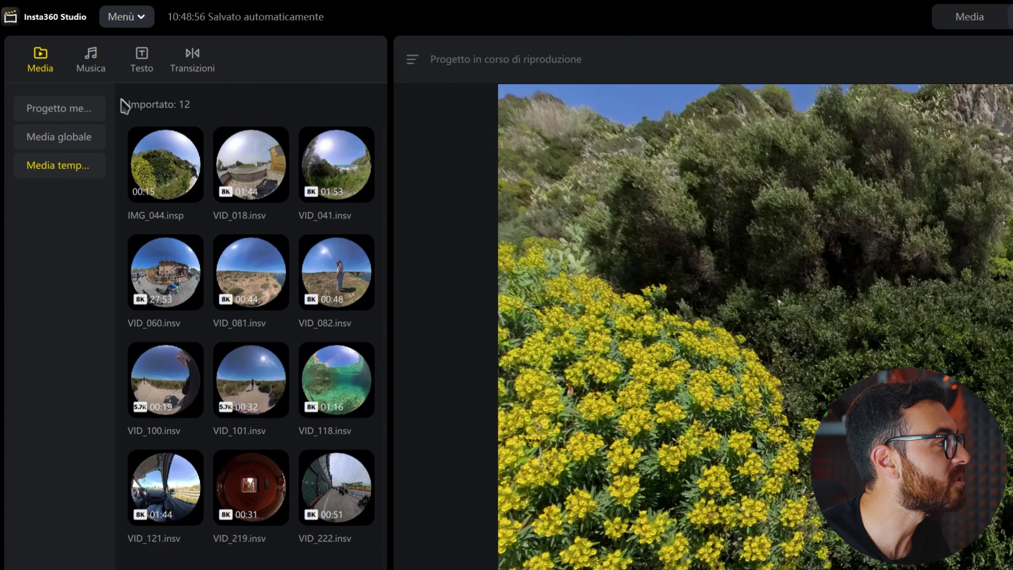
Step: Add the library song Boogie In My Bones to the music track and align it with the start of the timeline
{"action": "left_click", "coordinate": [50, 32]}
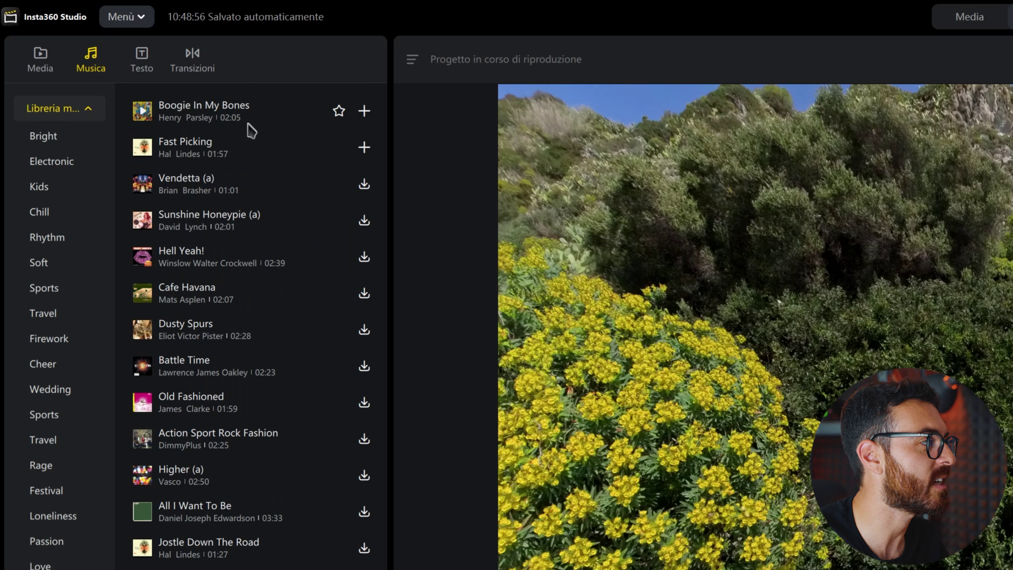
{"action": "left_click", "coordinate": [364, 111]}
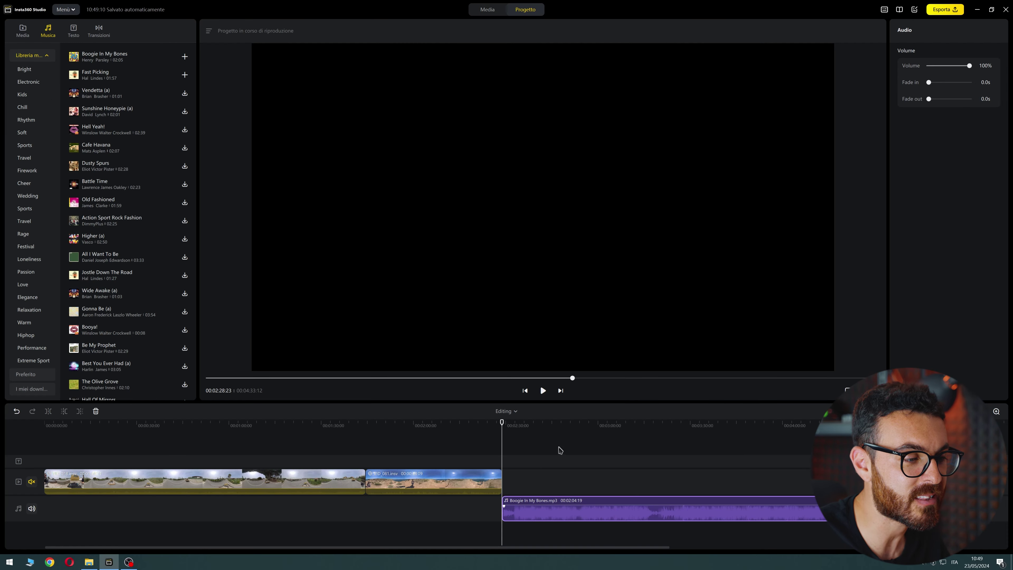
{"action": "left_click_drag", "start_coordinate": [664, 506], "coordinate": [205, 507]}
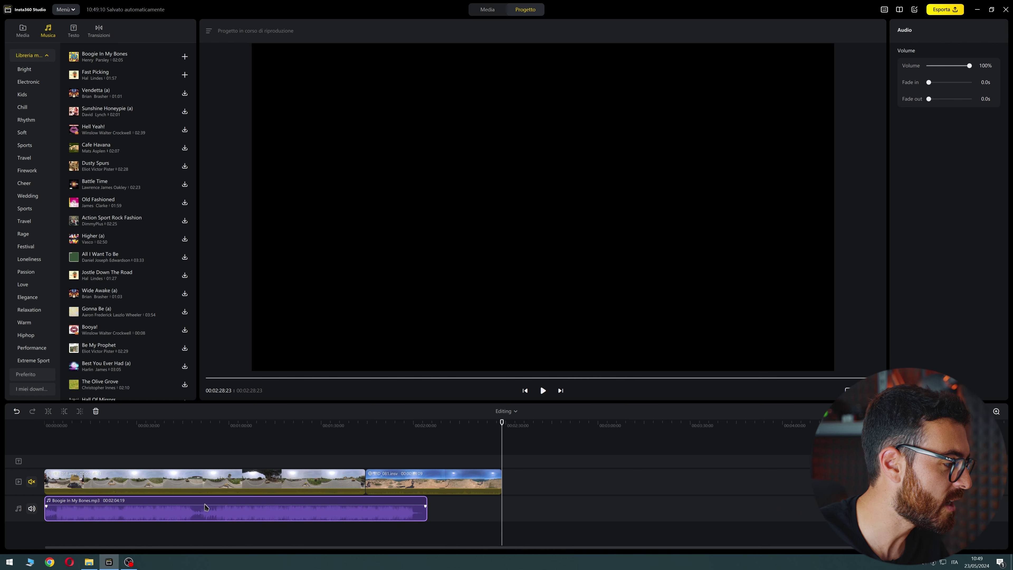
Step: Play the timeline from 00:00:04 for a few seconds to hear the music under the first clip
{"action": "left_click", "coordinate": [56, 435]}
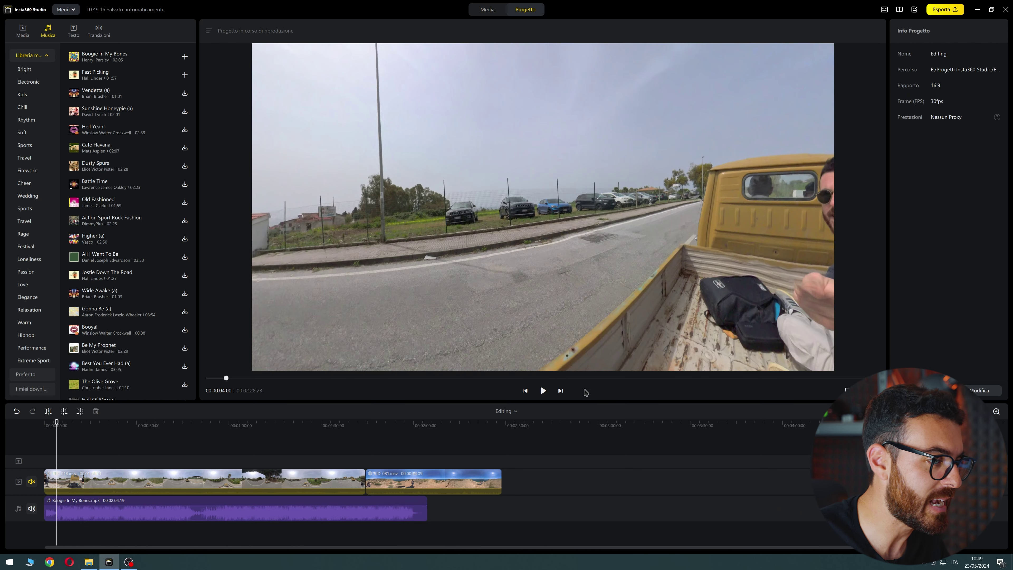
{"action": "left_click", "coordinate": [543, 391]}
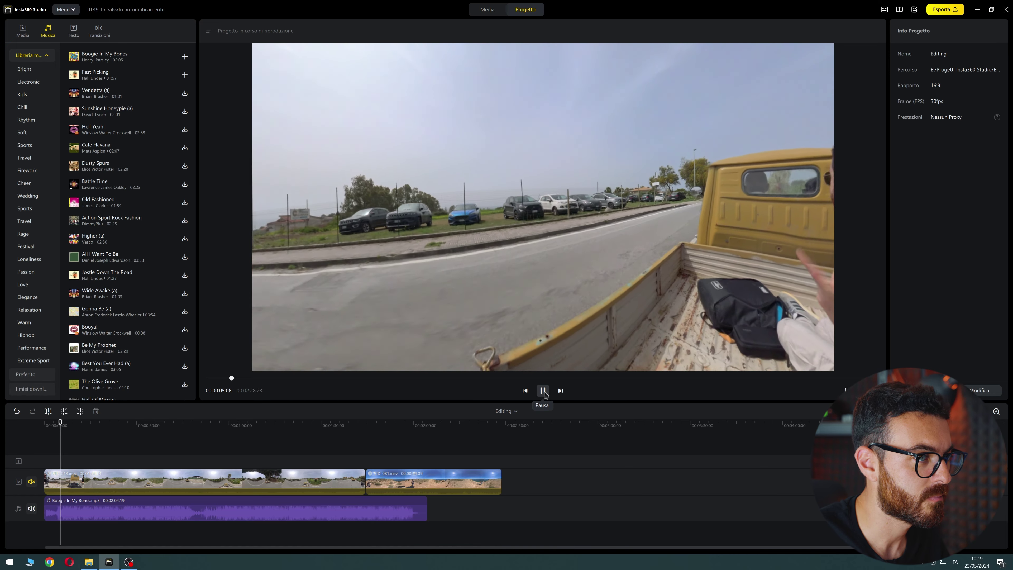
{"action": "left_click", "coordinate": [543, 390]}
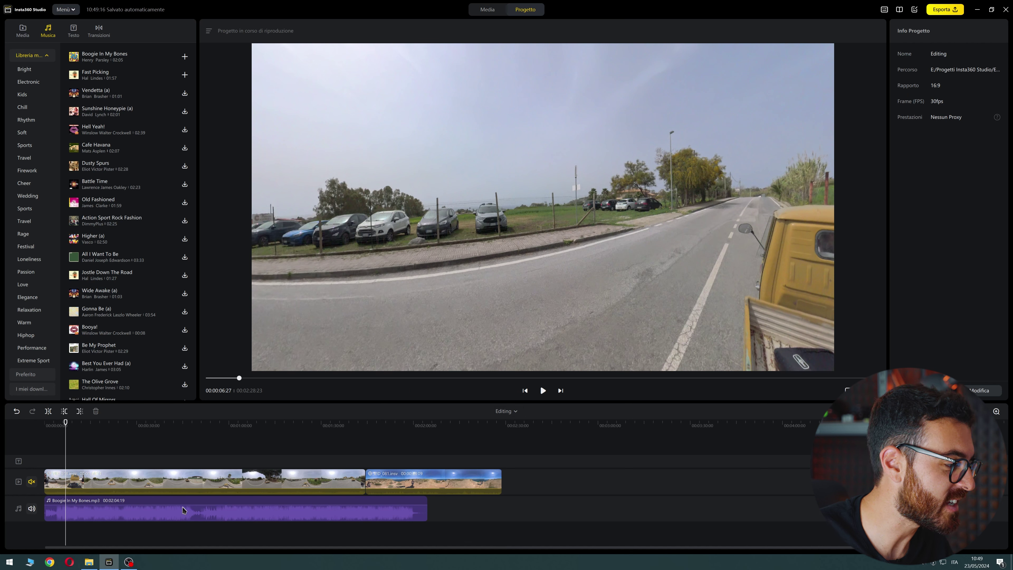
Step: Set the Boogie In My Bones clip's volume to 83% and both its fade in and fade out to 10.0 s
{"action": "left_click", "coordinate": [193, 514]}
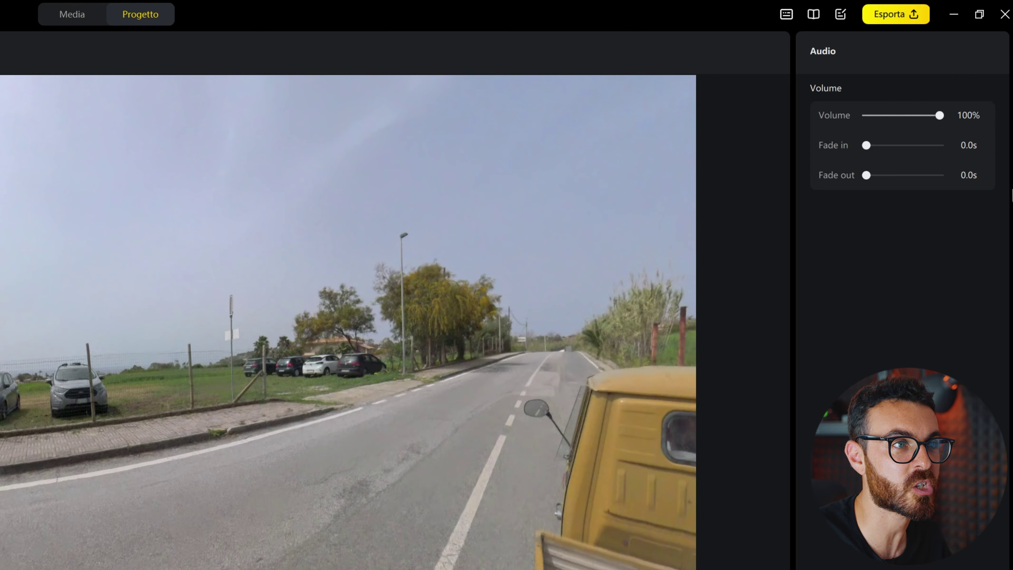
{"action": "mouse_move", "coordinate": [939, 116]}
{"action": "left_mouse_down"}
{"action": "mouse_move", "coordinate": [873, 117]}
{"action": "mouse_move", "coordinate": [941, 130]}
{"action": "mouse_move", "coordinate": [932, 133]}
{"action": "left_mouse_up"}
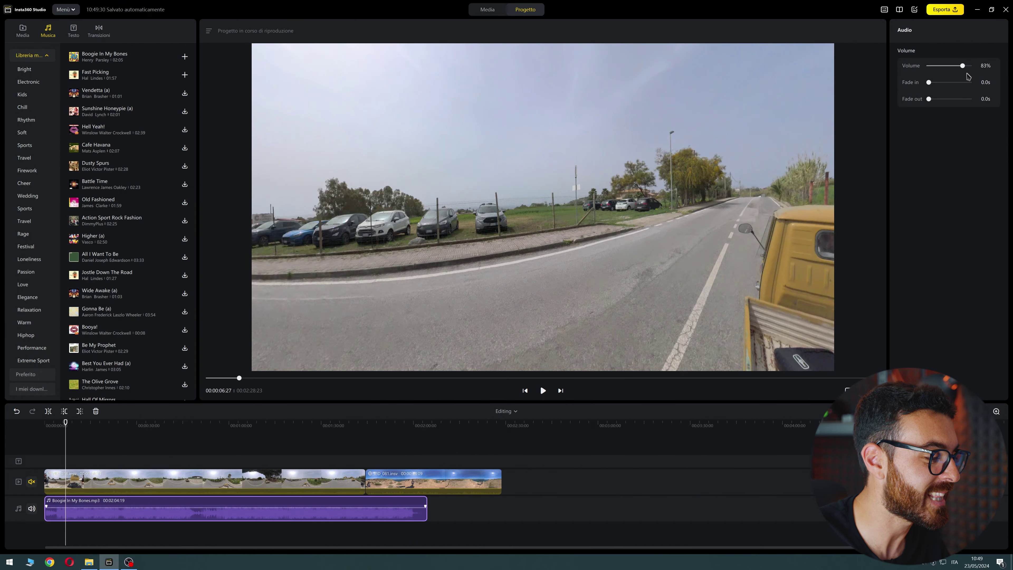
{"action": "left_click_drag", "start_coordinate": [965, 76], "coordinate": [966, 76]}
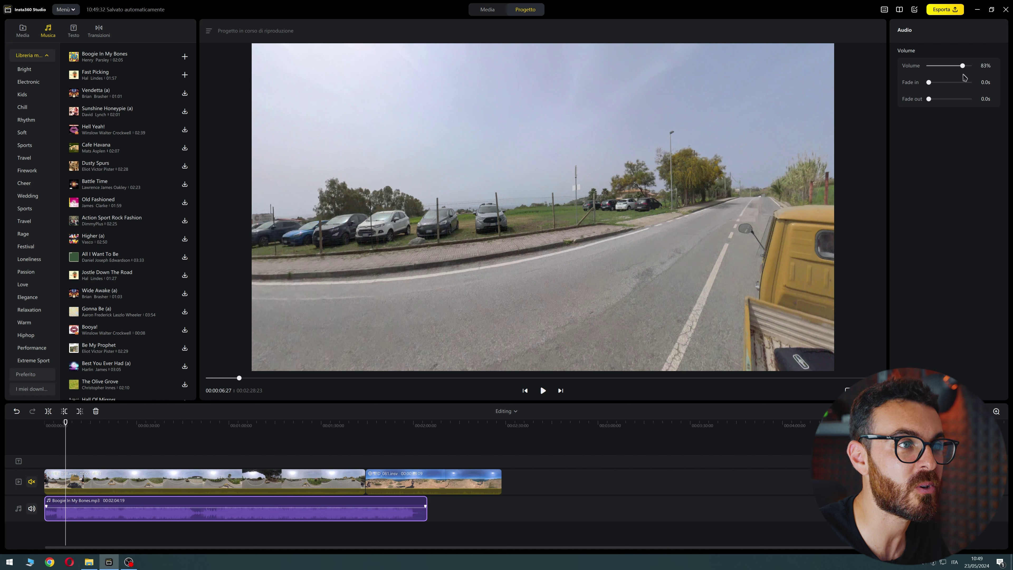
{"action": "mouse_move", "coordinate": [929, 83]}
{"action": "left_mouse_down"}
{"action": "mouse_move", "coordinate": [956, 87]}
{"action": "mouse_move", "coordinate": [959, 101]}
{"action": "mouse_move", "coordinate": [973, 103]}
{"action": "mouse_move", "coordinate": [963, 104]}
{"action": "left_mouse_up"}
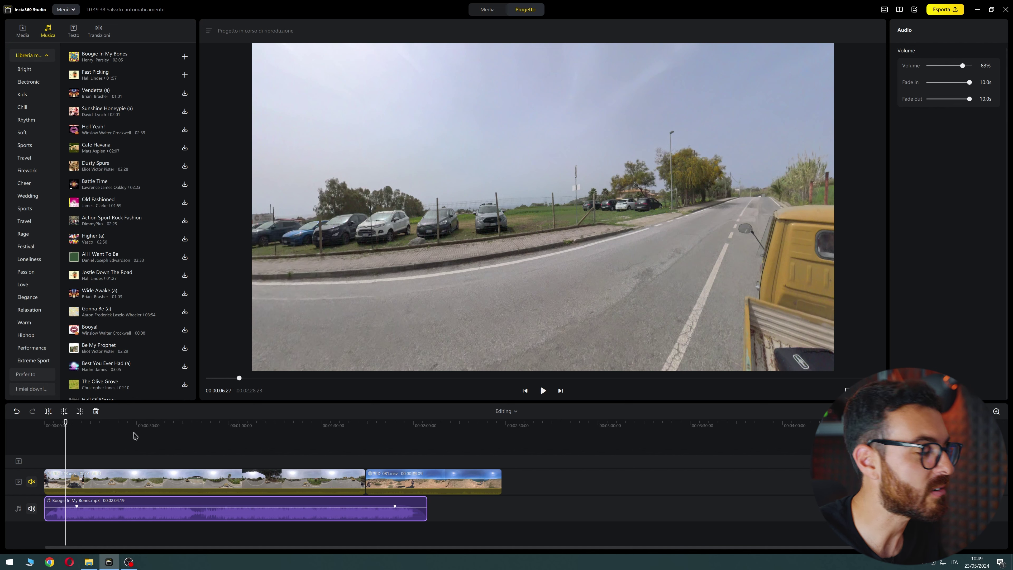
Step: Play the start of the timeline and the section from 00:01:56 to check the music's fade in and fade out
{"action": "key", "text": "Home"}
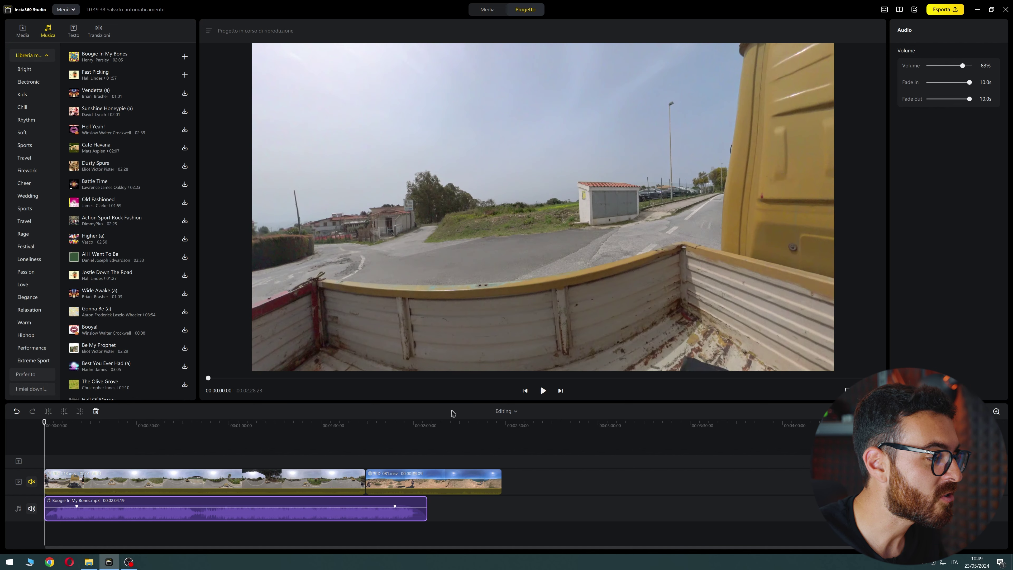
{"action": "left_click", "coordinate": [542, 391]}
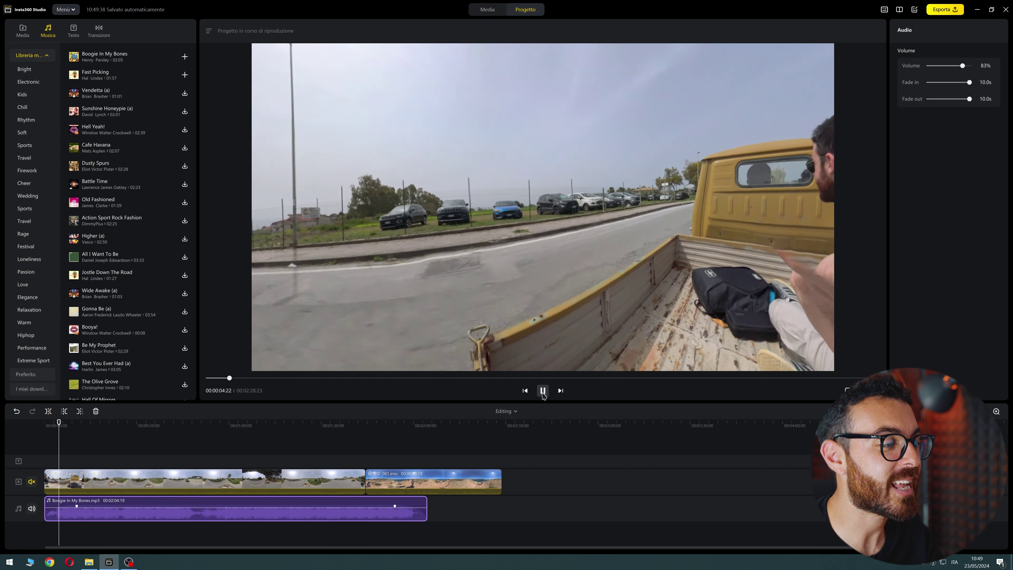
{"action": "left_click", "coordinate": [543, 391]}
{"action": "left_click", "coordinate": [402, 428]}
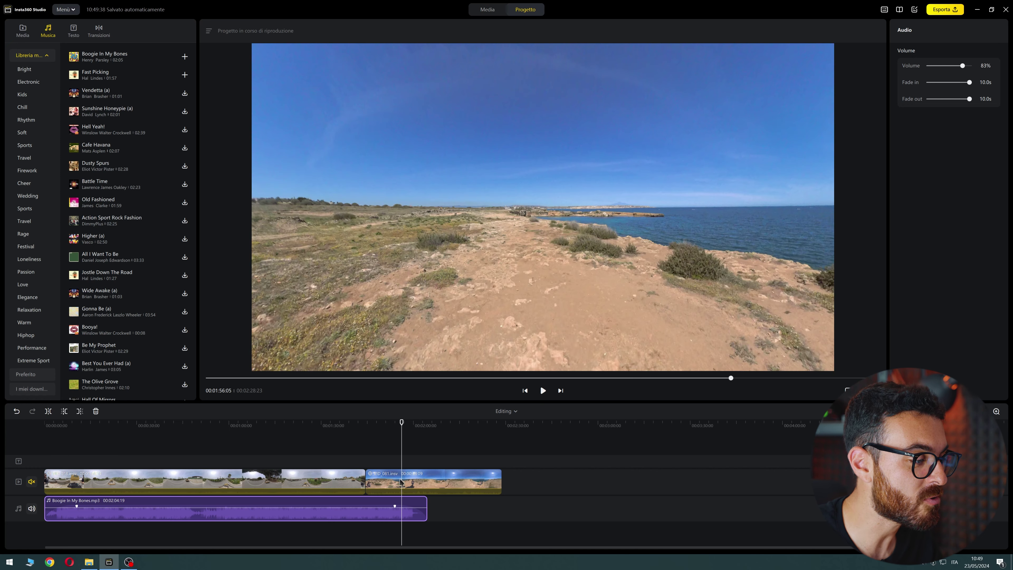
{"action": "left_click", "coordinate": [542, 391]}
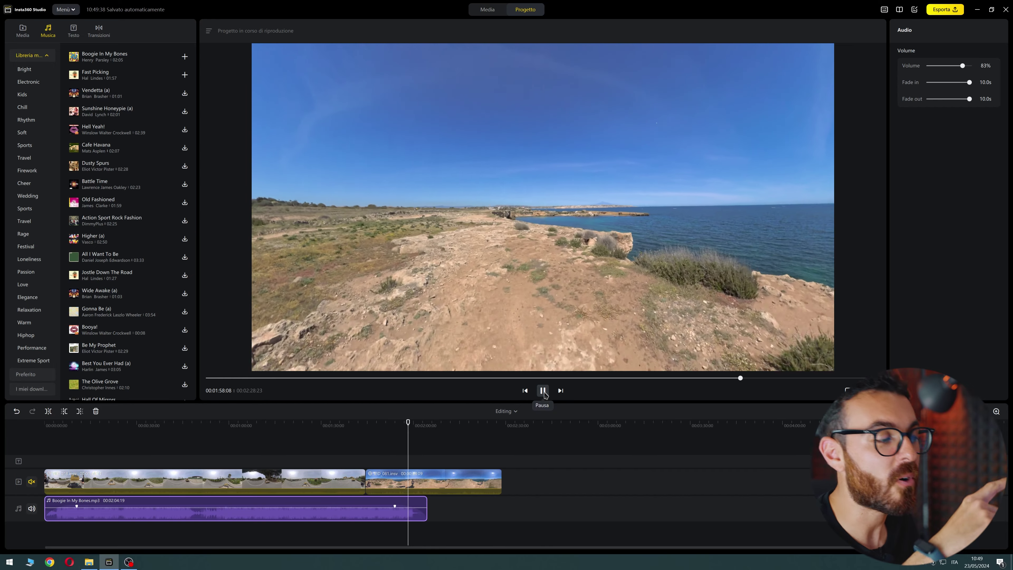
{"action": "left_click", "coordinate": [543, 391]}
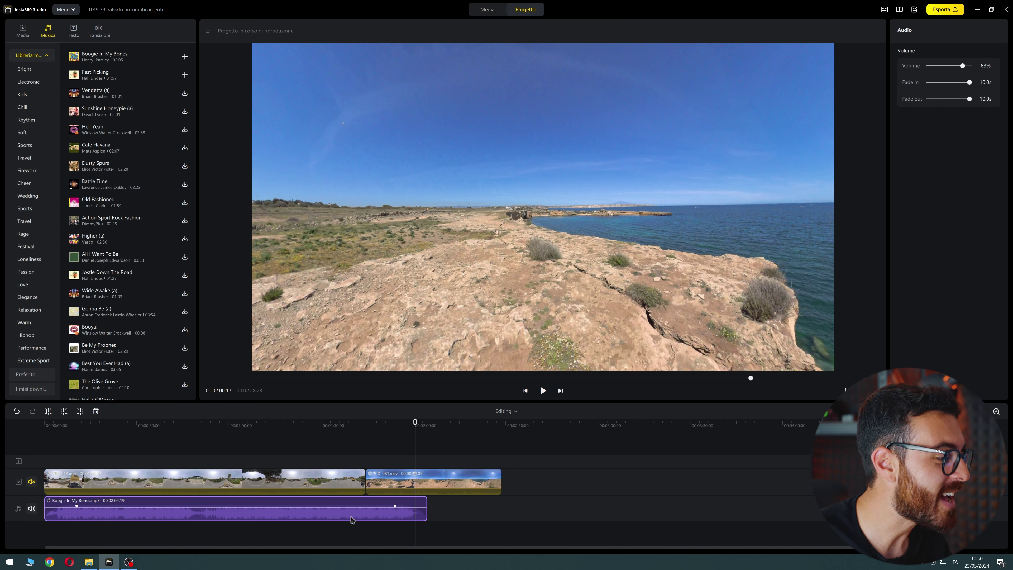
Step: Delete the Boogie In My Bones clip from the music track and look through the global media collection
{"action": "key", "text": "Delete"}
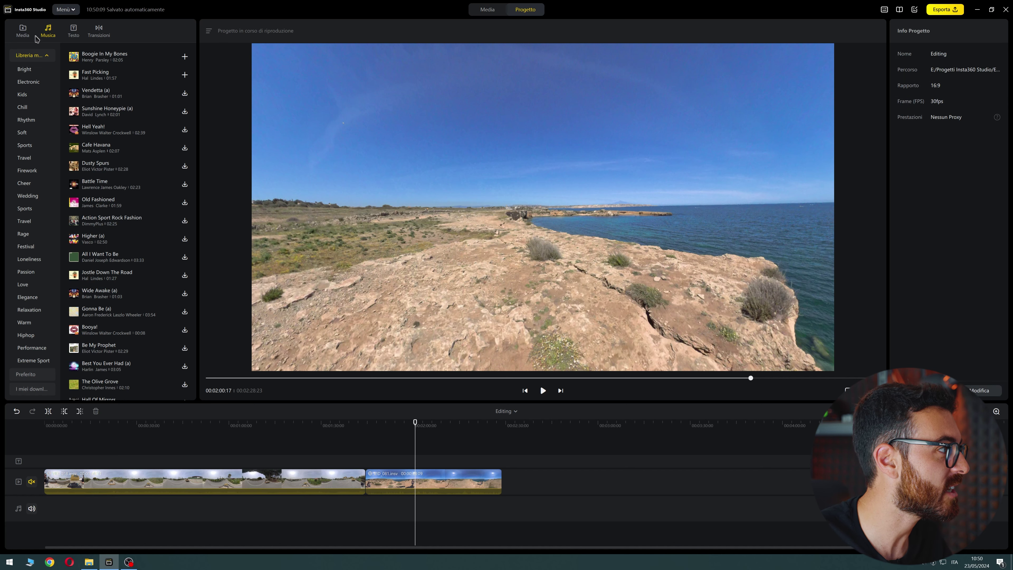
{"action": "left_click", "coordinate": [22, 32]}
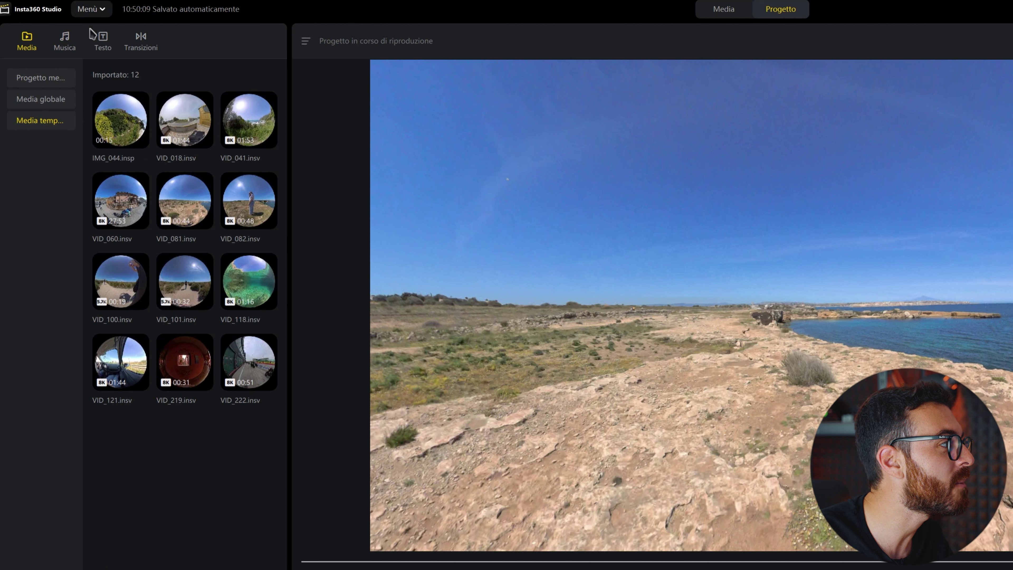
{"action": "left_click", "coordinate": [52, 105]}
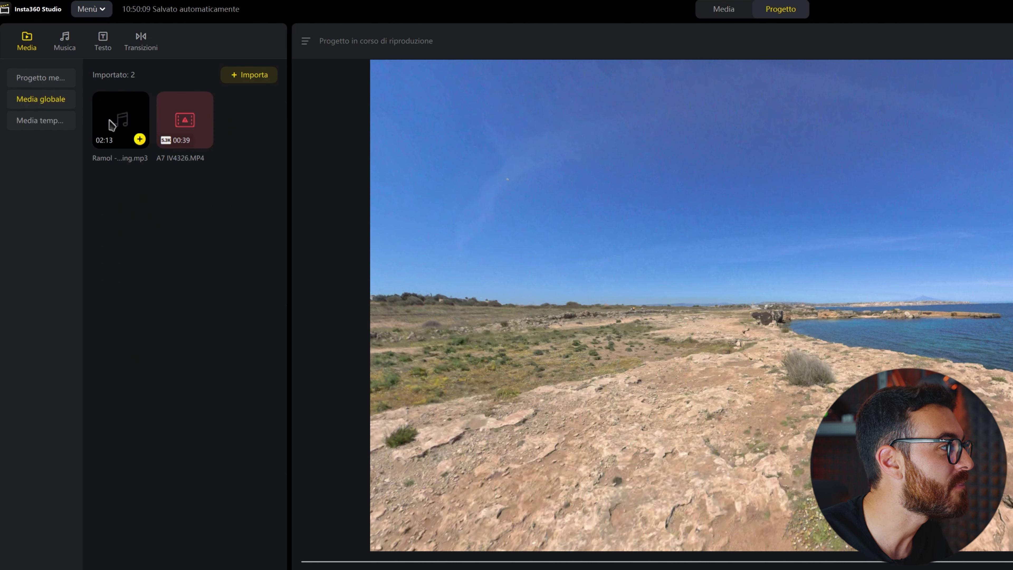
{"action": "mouse_move", "coordinate": [141, 148]}
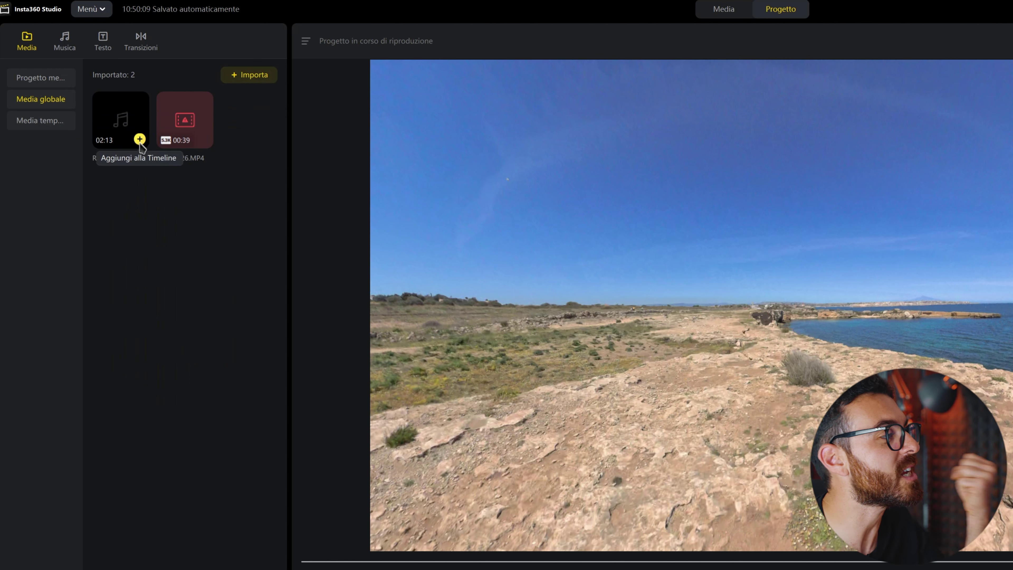
Step: Import the Baasik - What You Need - Instrumental Version WAV into the project media and place it at the music track's start
{"action": "left_click", "coordinate": [35, 81]}
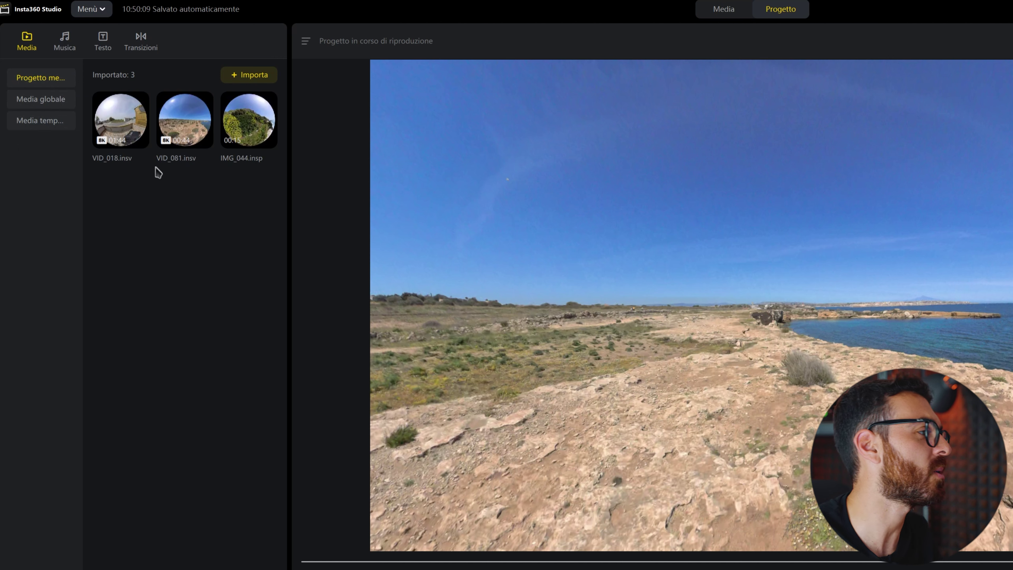
{"action": "left_click", "coordinate": [252, 75]}
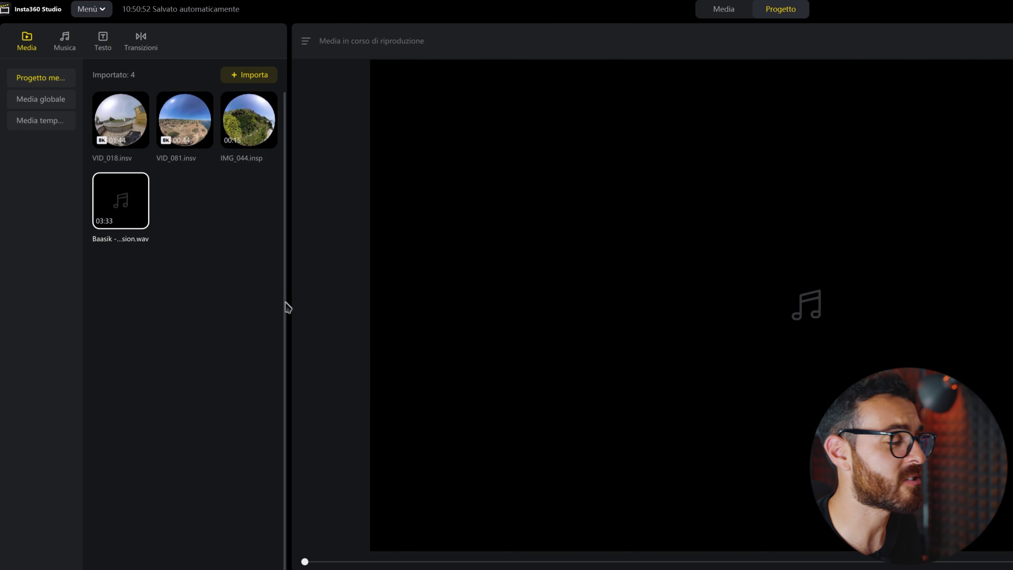
{"action": "left_click_drag", "start_coordinate": [117, 199], "coordinate": [54, 504]}
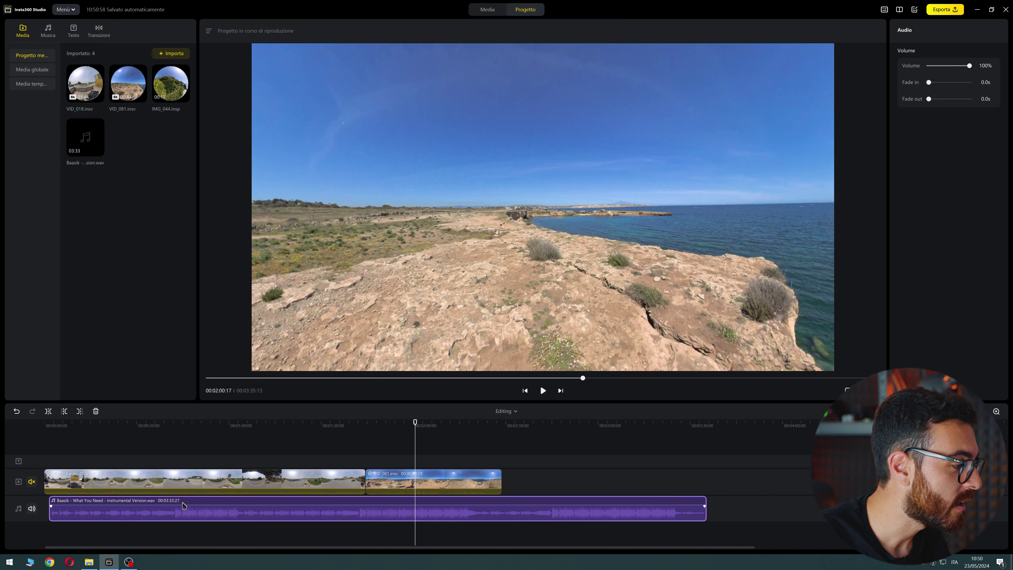
{"action": "left_click_drag", "start_coordinate": [184, 505], "coordinate": [155, 507]}
Step: Play the timeline from about 00:00:50 to hear the imported WAV track
{"action": "left_click", "coordinate": [200, 426]}
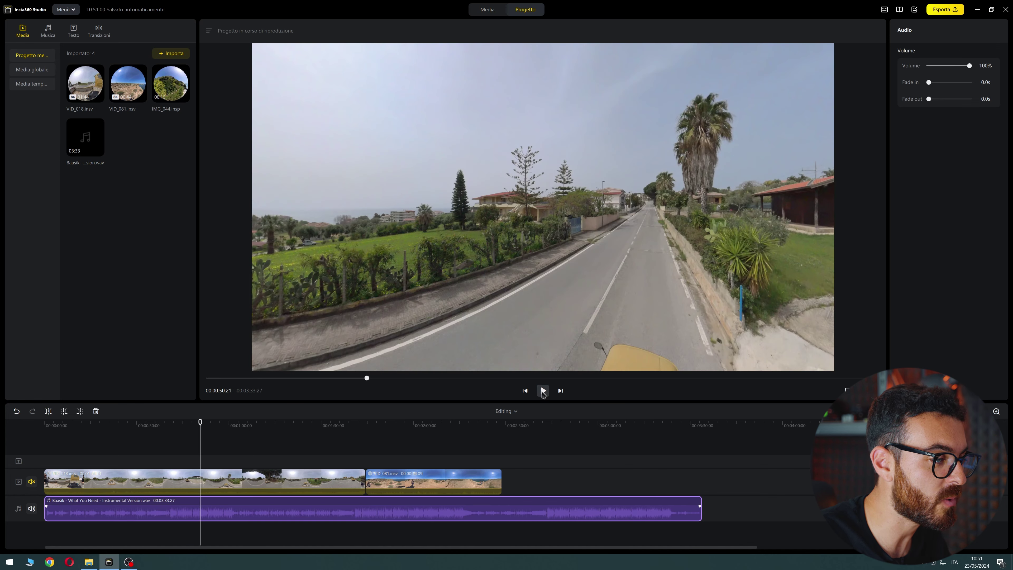
{"action": "left_click", "coordinate": [543, 391]}
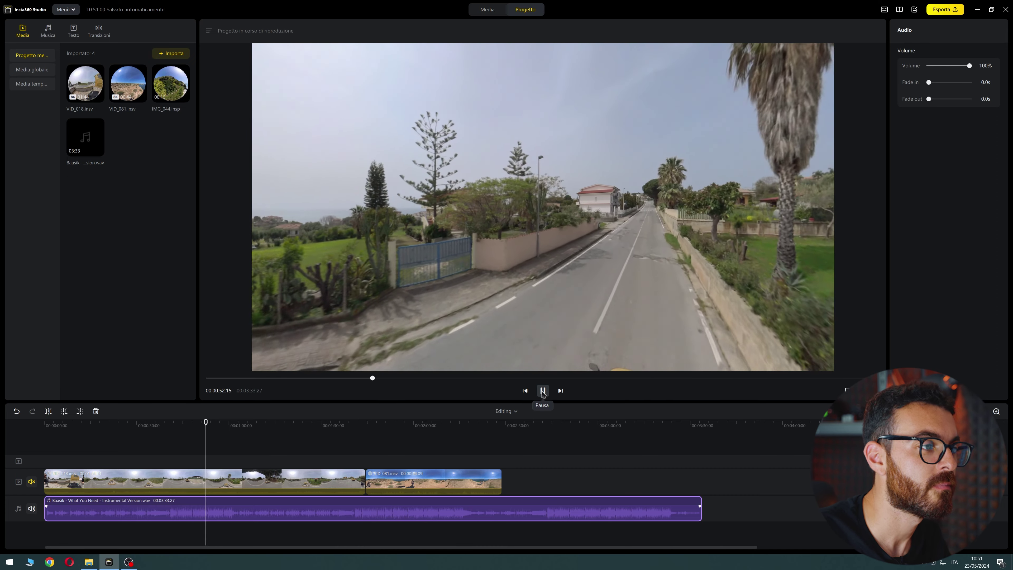
{"action": "left_click", "coordinate": [542, 391]}
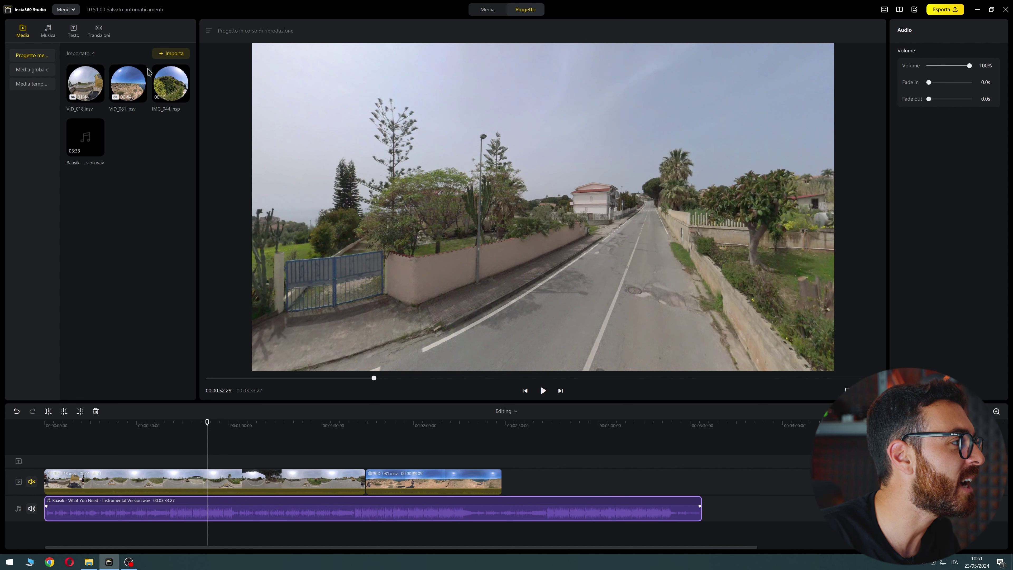
Step: Import the Insta360 Menù e Impostazioni MP4 video into the project media and append it after the second clip
{"action": "left_click", "coordinate": [164, 55]}
{"action": "left_click", "coordinate": [279, 120]}
{"action": "left_click", "coordinate": [279, 159], "text": "shift"}
{"action": "left_click", "coordinate": [252, 224]}
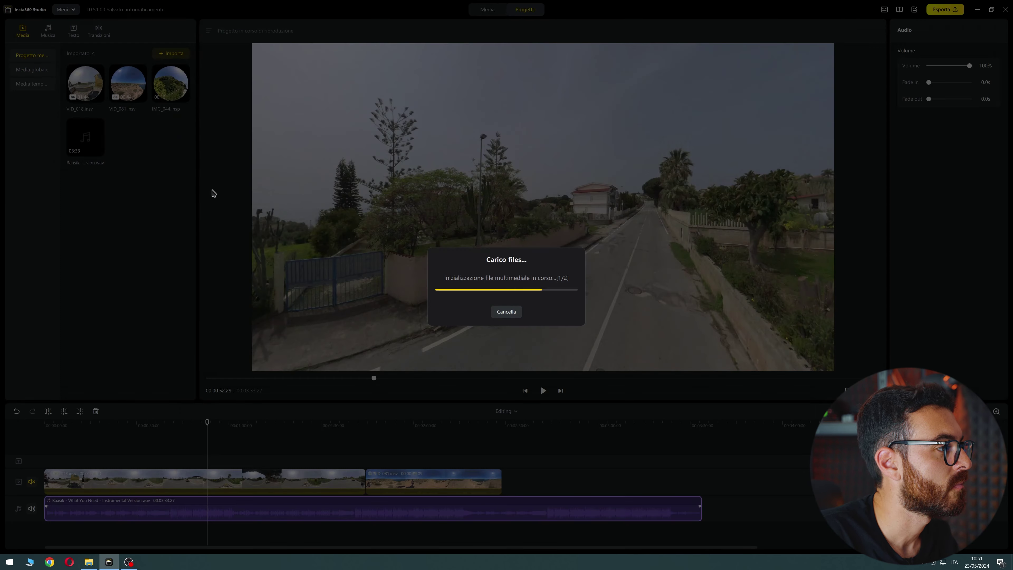
{"action": "left_click", "coordinate": [140, 150]}
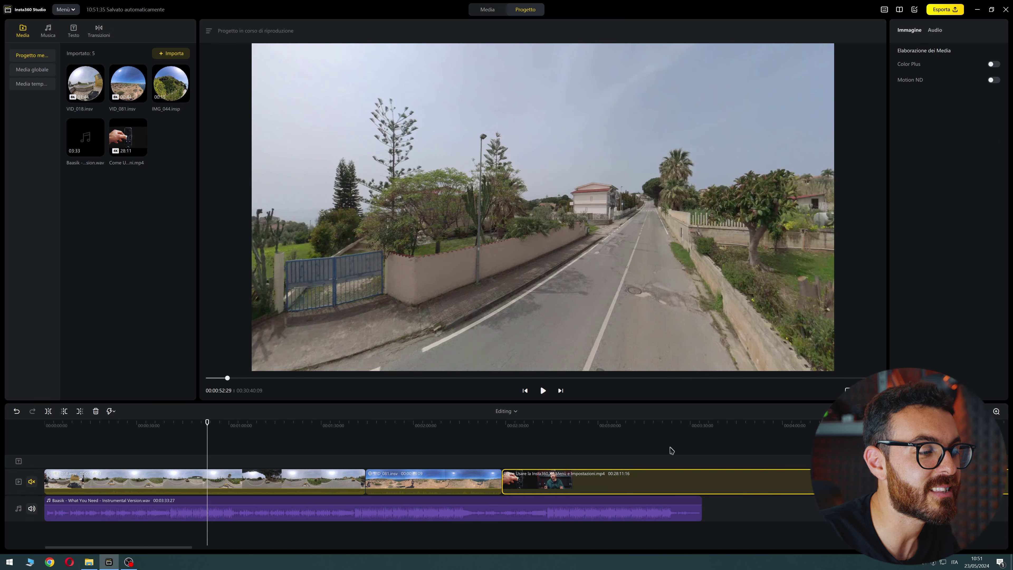
Step: Scrub through the appended MP4 clip between about 00:03:28 and 00:04:13 to preview its footage
{"action": "left_click", "coordinate": [688, 447]}
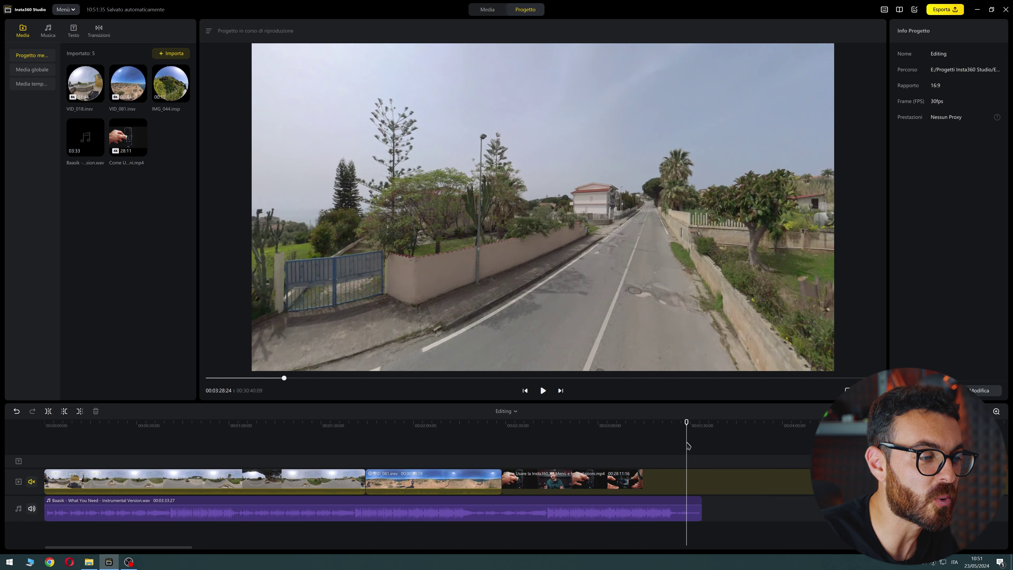
{"action": "left_click", "coordinate": [759, 433]}
{"action": "left_click", "coordinate": [793, 441]}
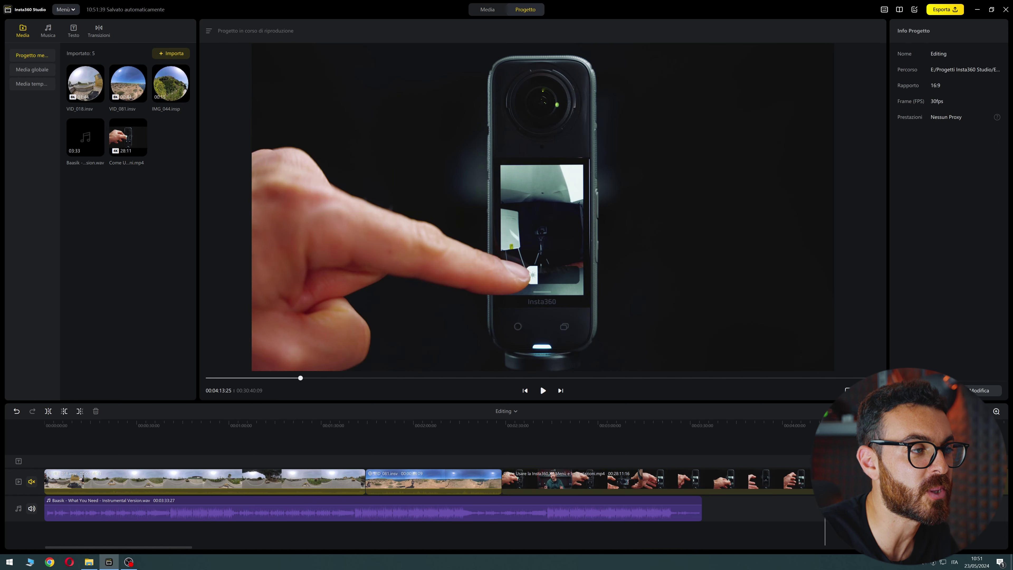
{"action": "left_click", "coordinate": [701, 445]}
{"action": "left_click", "coordinate": [770, 445]}
{"action": "left_click", "coordinate": [679, 447]}
{"action": "left_click", "coordinate": [708, 450]}
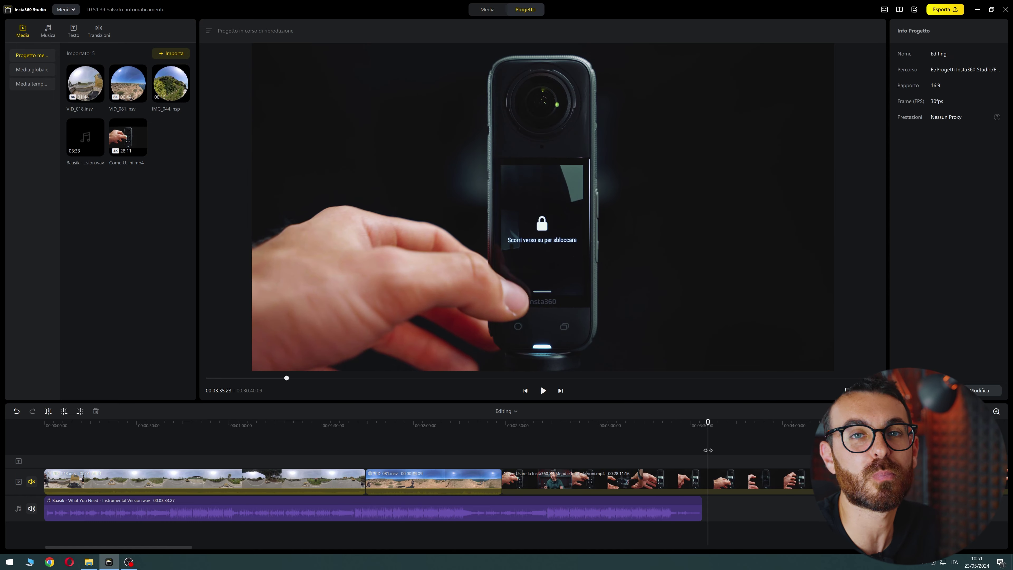
Step: Delete the MP4 clip that follows the VID_081 clip on the timeline
{"action": "left_click", "coordinate": [737, 483]}
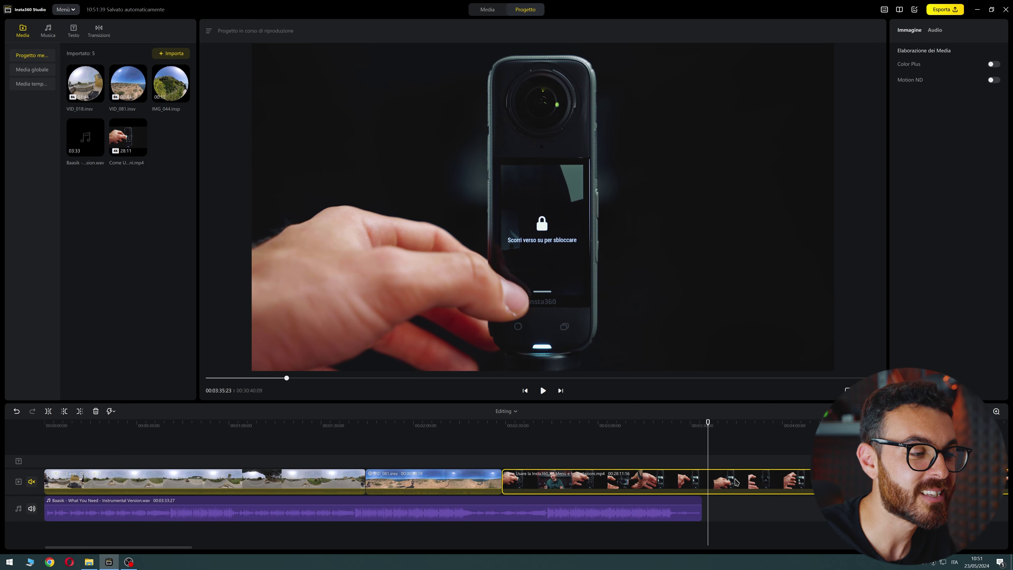
{"action": "key", "text": "Delete"}
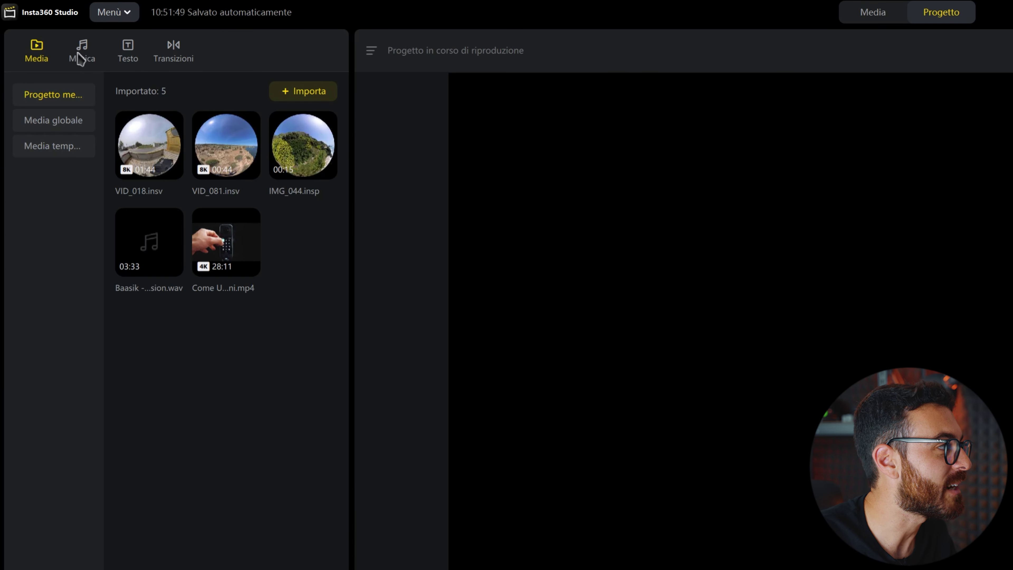
Step: Download the Daily Vlog template from the Titolo text category and add it to the text track
{"action": "left_click", "coordinate": [76, 57]}
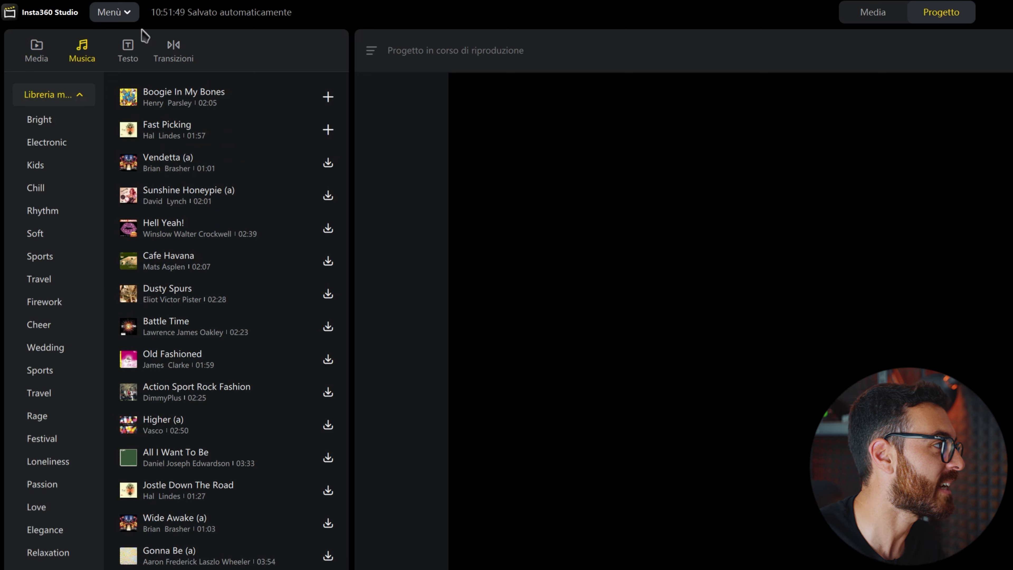
{"action": "left_click", "coordinate": [133, 50]}
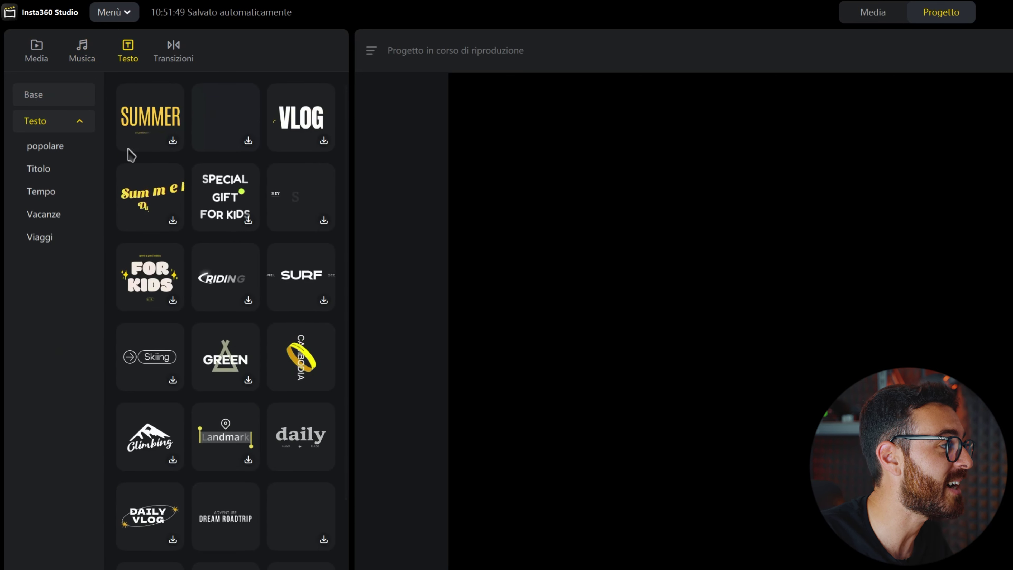
{"action": "scroll", "coordinate": [285, 482], "scroll_direction": "down", "scroll_amount": 6}
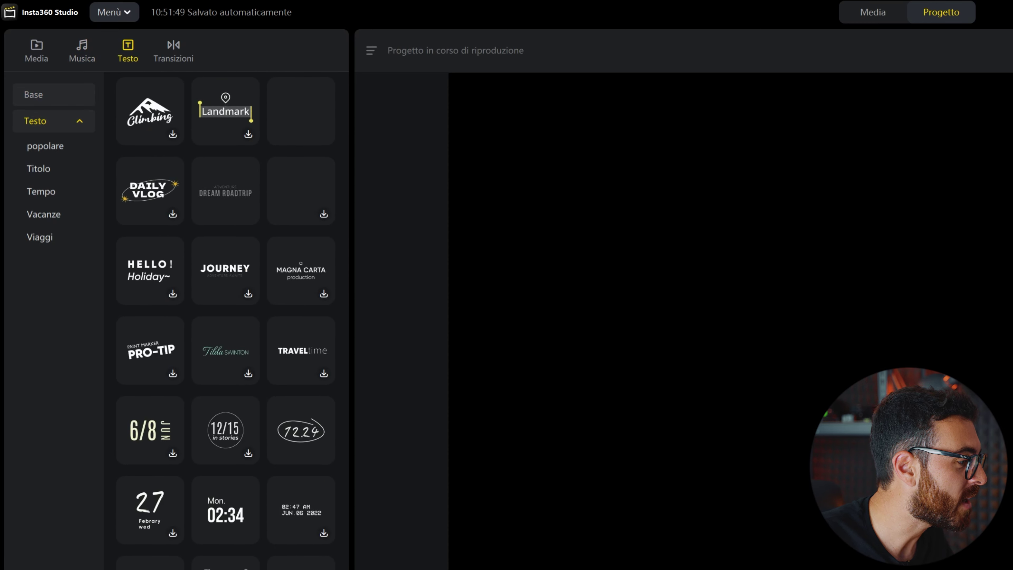
{"action": "scroll", "coordinate": [237, 467], "scroll_direction": "up", "scroll_amount": 7}
{"action": "left_click", "coordinate": [51, 148]}
{"action": "left_click", "coordinate": [38, 171]}
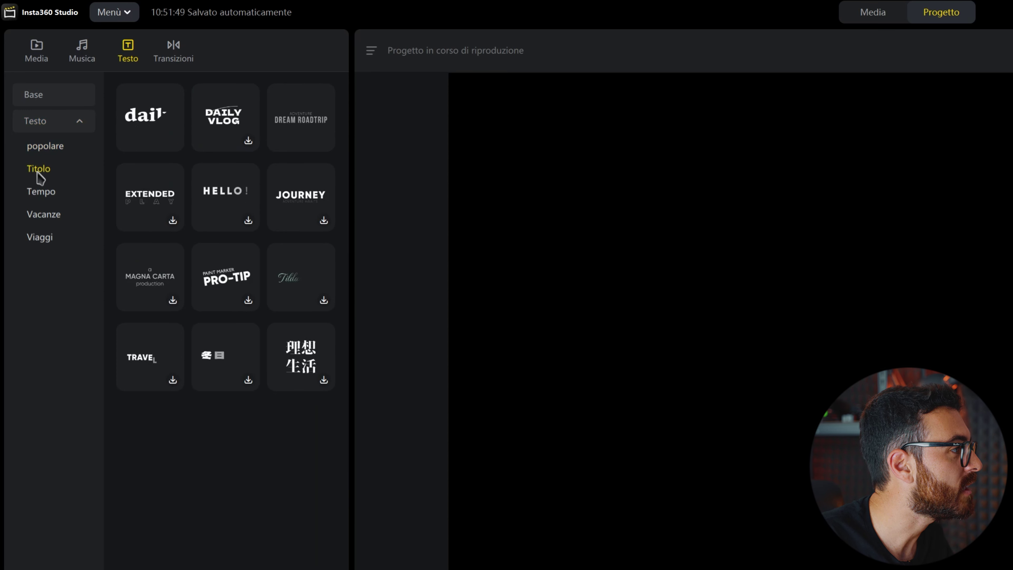
{"action": "left_click", "coordinate": [248, 141]}
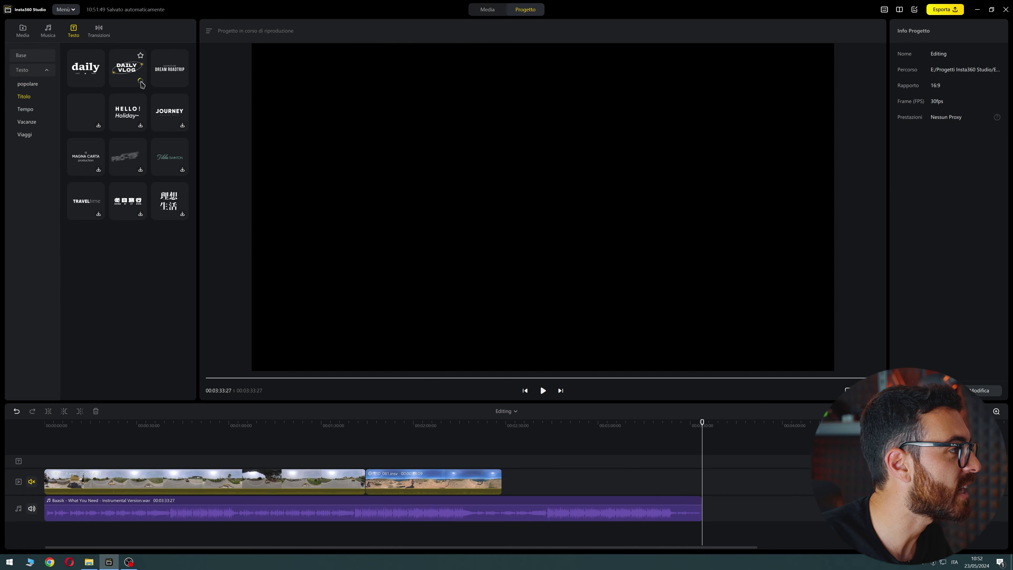
{"action": "left_click", "coordinate": [141, 81]}
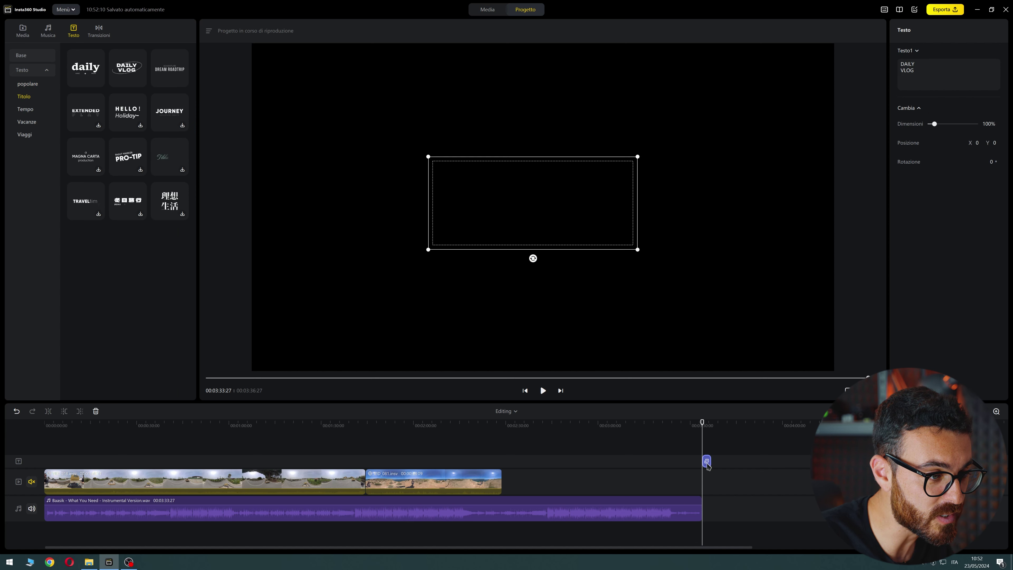
Step: Move the Daily Vlog title near the start of the timeline and show the frame at 00:00:05:01
{"action": "left_click_drag", "start_coordinate": [705, 462], "coordinate": [658, 467]}
{"action": "left_click_drag", "start_coordinate": [296, 464], "coordinate": [61, 461]}
{"action": "left_click", "coordinate": [59, 440]}
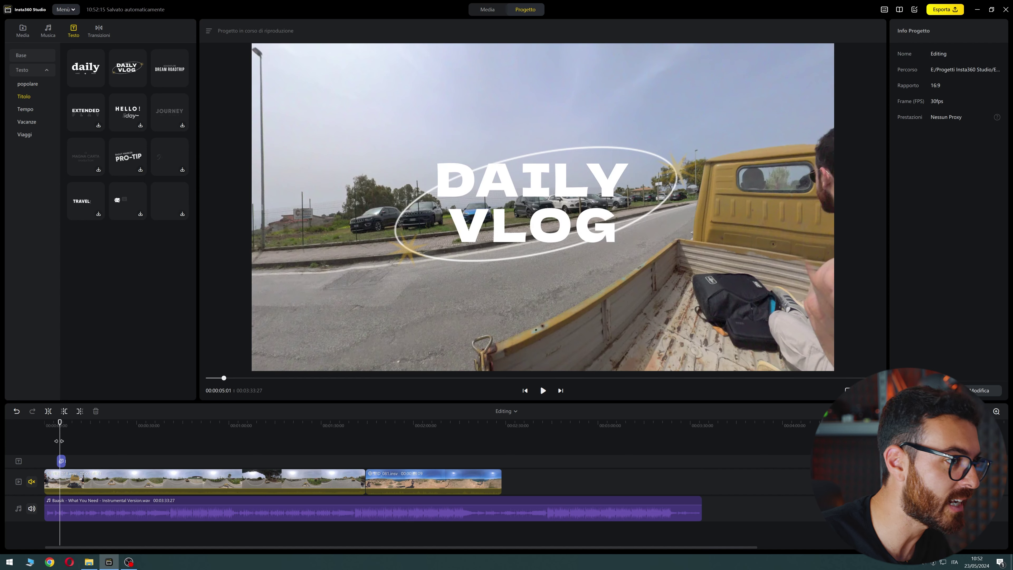
Step: Replace the Daily Vlog title's text with INSTA360 STUDIO
{"action": "left_click", "coordinate": [556, 193]}
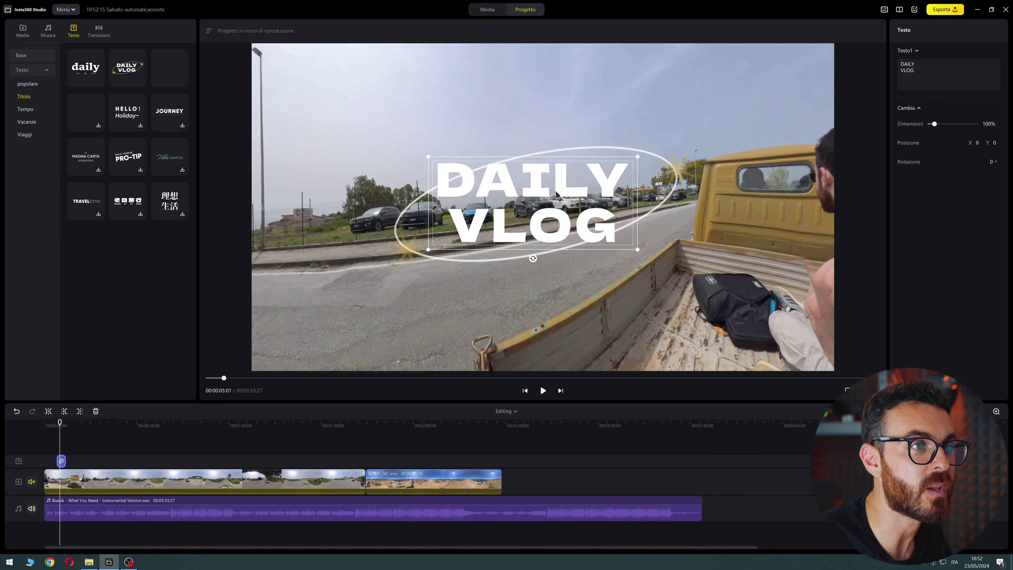
{"action": "left_click", "coordinate": [898, 62]}
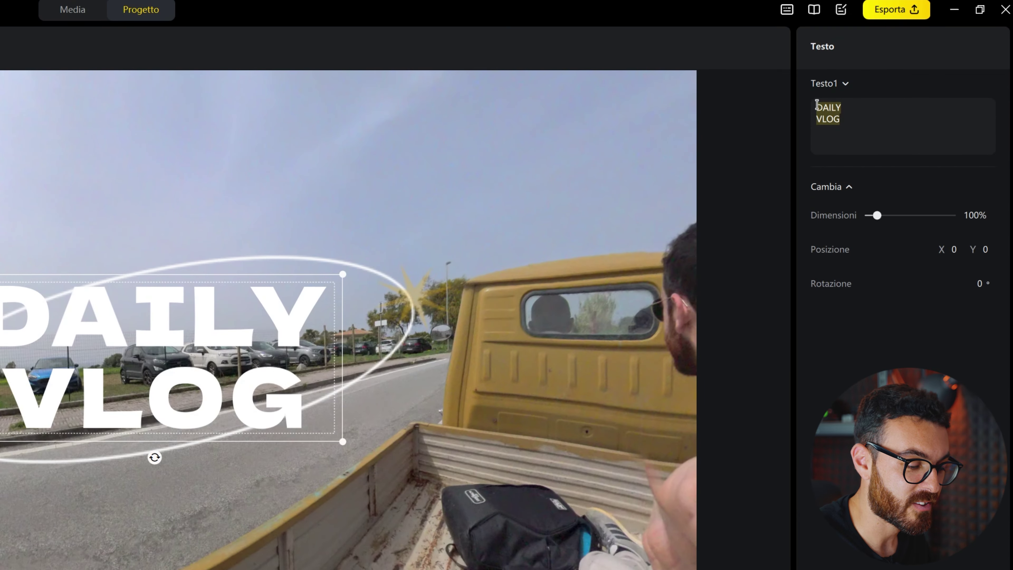
{"action": "type", "text": "INSTA"}
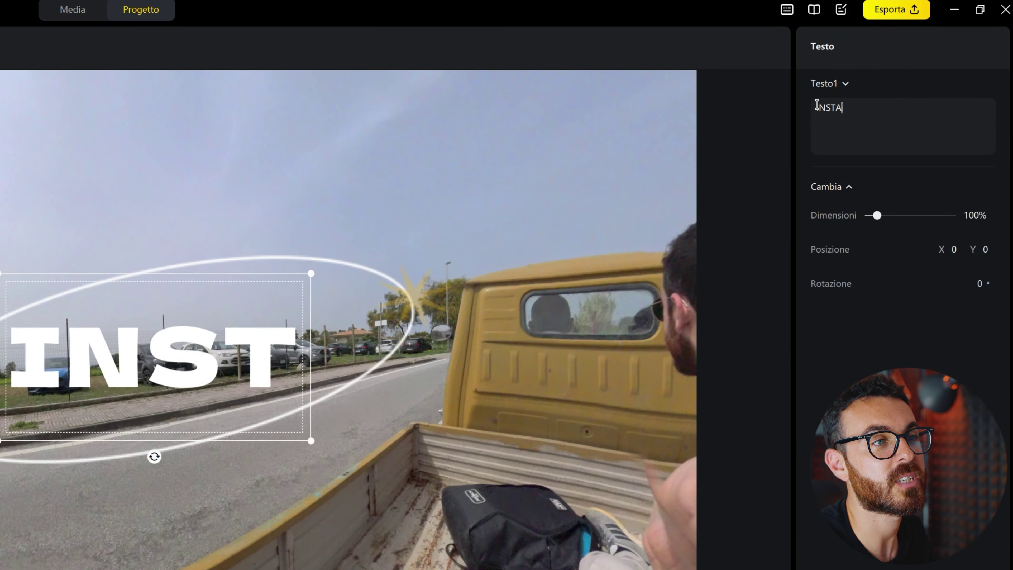
{"action": "type", "text": " 360"}
{"action": "key", "text": "BackSpace"}
{"action": "key", "text": "BackSpace"}
{"action": "key", "text": "BackSpace"}
{"action": "key", "text": "BackSpace"}
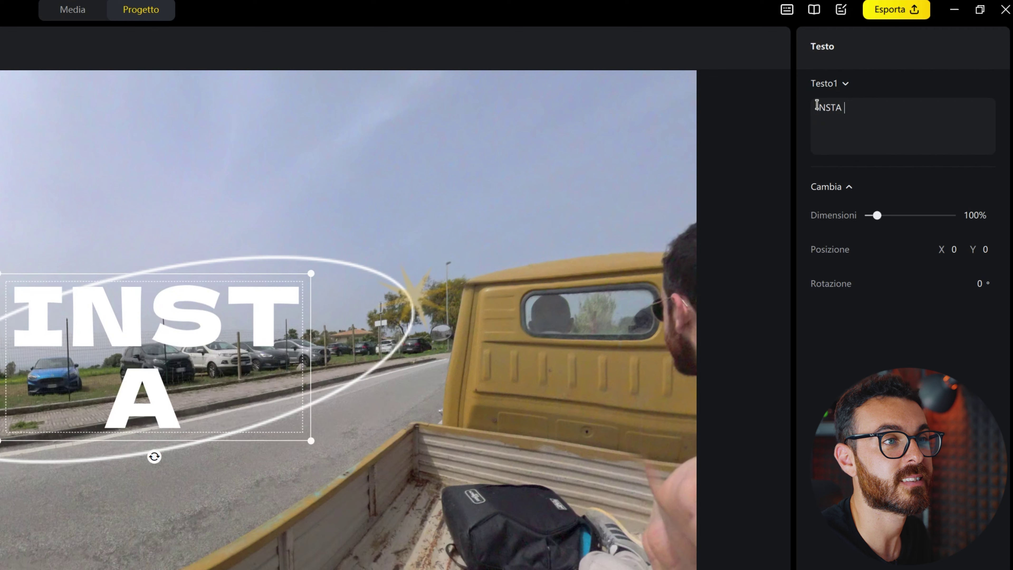
{"action": "type", "text": "360 STUDIO"}
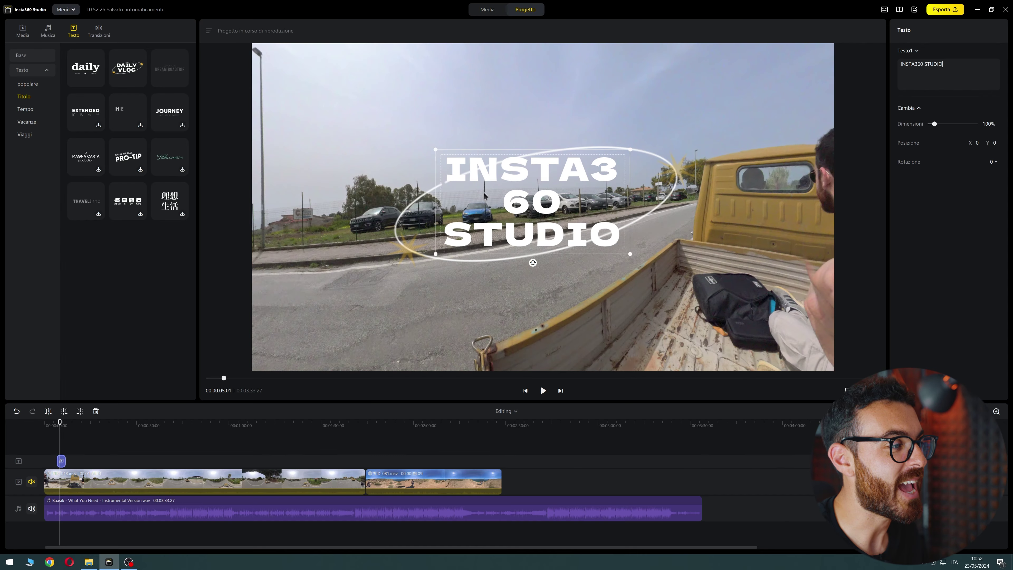
Step: Scale the INSTA360 STUDIO title down to 83% and rotate it to -1°
{"action": "left_click_drag", "start_coordinate": [436, 254], "coordinate": [523, 252]}
{"action": "scroll", "coordinate": [522, 252], "scroll_direction": "up", "scroll_amount": 5}
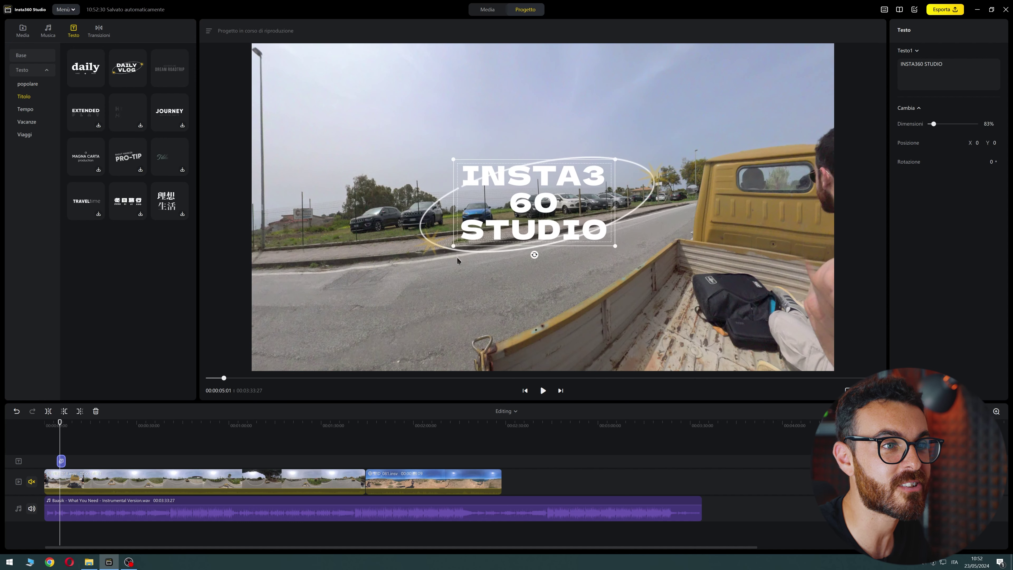
{"action": "mouse_move", "coordinate": [992, 162]}
{"action": "left_mouse_down"}
{"action": "mouse_move", "coordinate": [986, 170]}
{"action": "mouse_move", "coordinate": [993, 164]}
{"action": "left_mouse_up"}
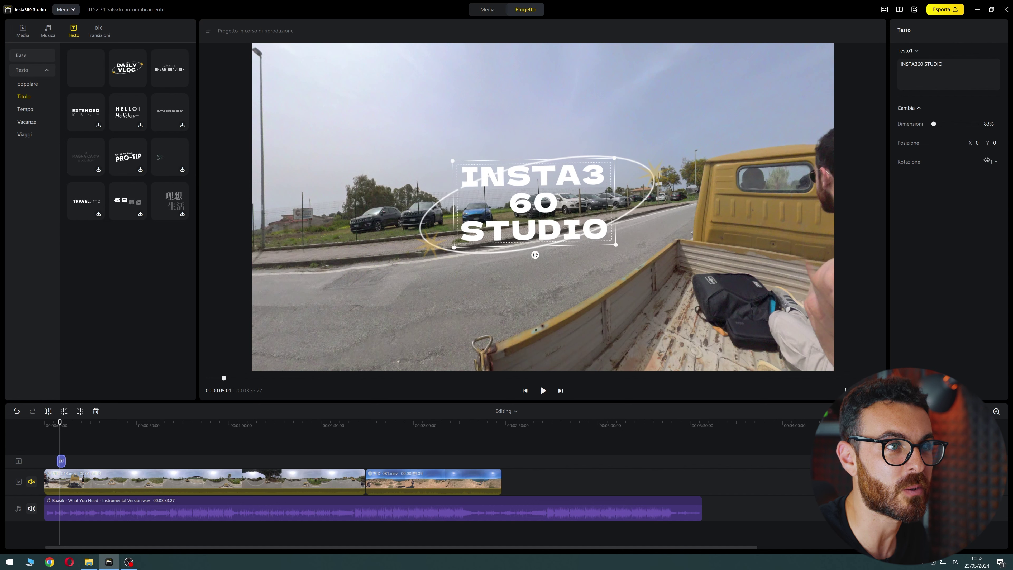
Step: Break the title text so STUDIO stands on a second line, and enlarge the title to 128%
{"action": "left_click", "coordinate": [924, 65]}
{"action": "key", "text": "Return"}
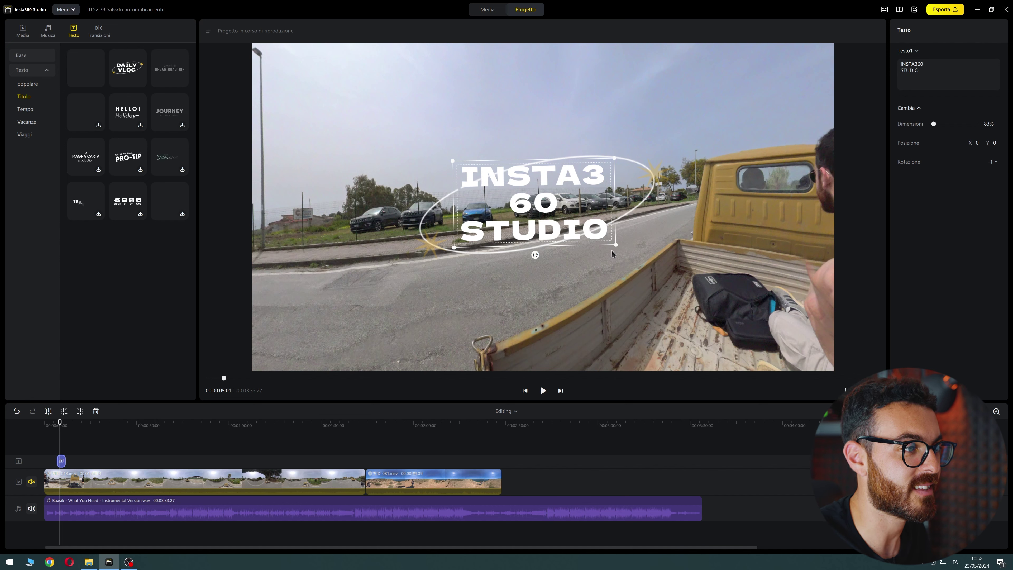
{"action": "left_click_drag", "start_coordinate": [616, 246], "coordinate": [656, 265]}
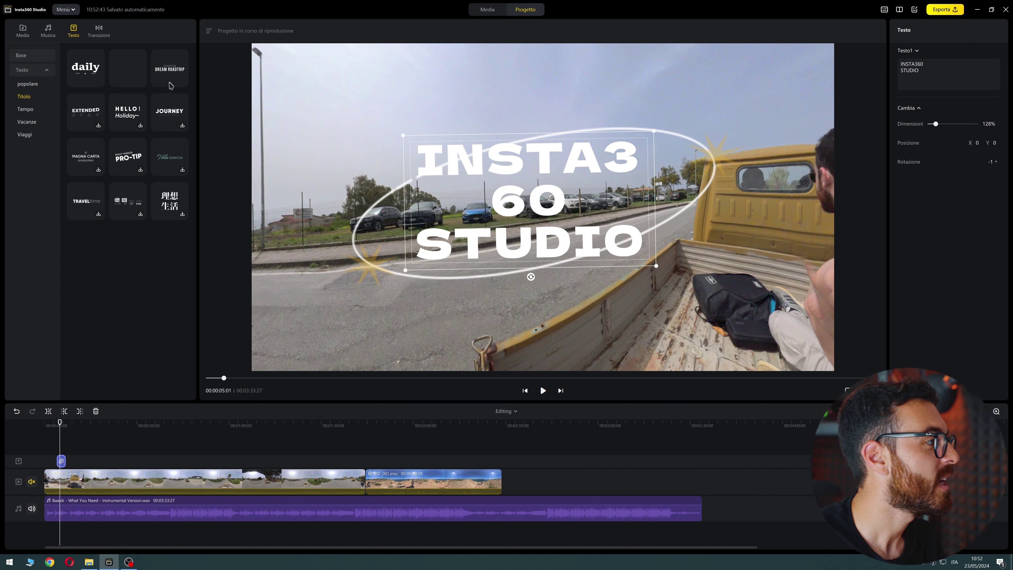
Step: Place the HELLO! Holiday~ title on the text track at about 8 seconds and change its two texts to INSTA360 and STUDIO
{"action": "left_click", "coordinate": [140, 127]}
{"action": "left_click_drag", "start_coordinate": [141, 127], "coordinate": [70, 462]}
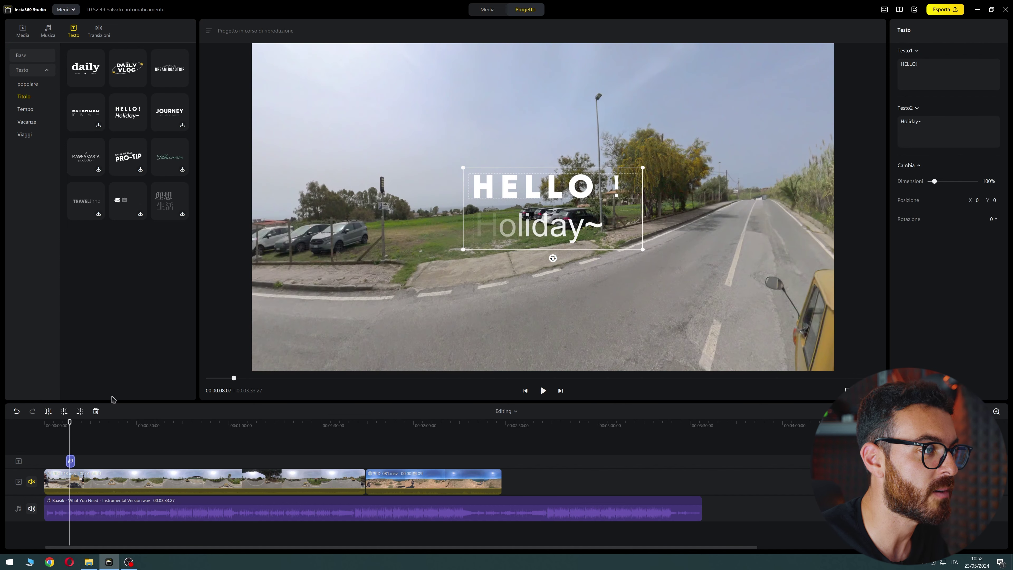
{"action": "left_click_drag", "start_coordinate": [938, 59], "coordinate": [887, 64]}
{"action": "type", "text": "INSTA360 "}
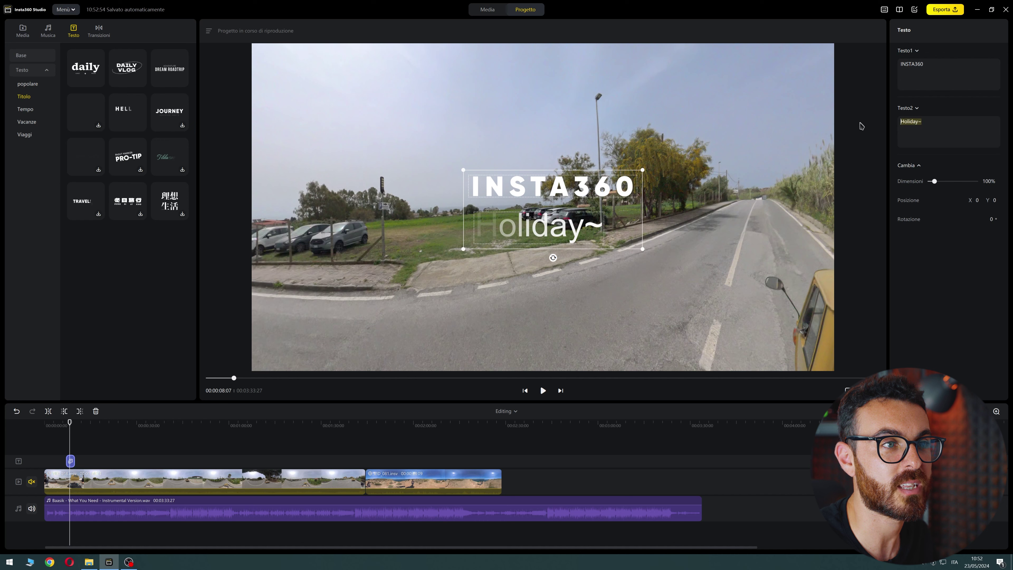
{"action": "type", "text": "STUDIO"}
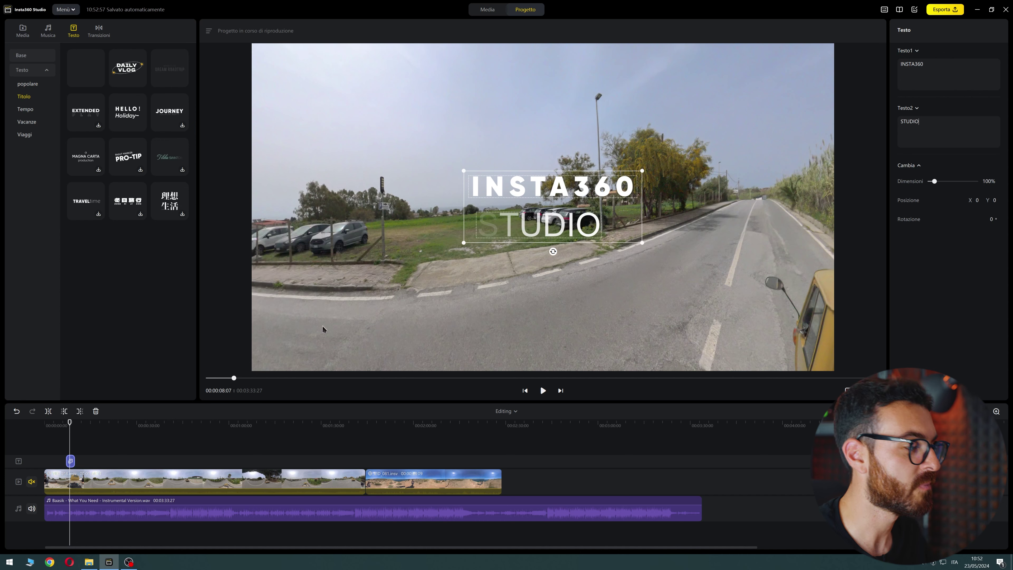
Step: Play the timeline from about 00:00:07:02 to preview the title's animation
{"action": "left_click_drag", "start_coordinate": [69, 422], "coordinate": [67, 423]}
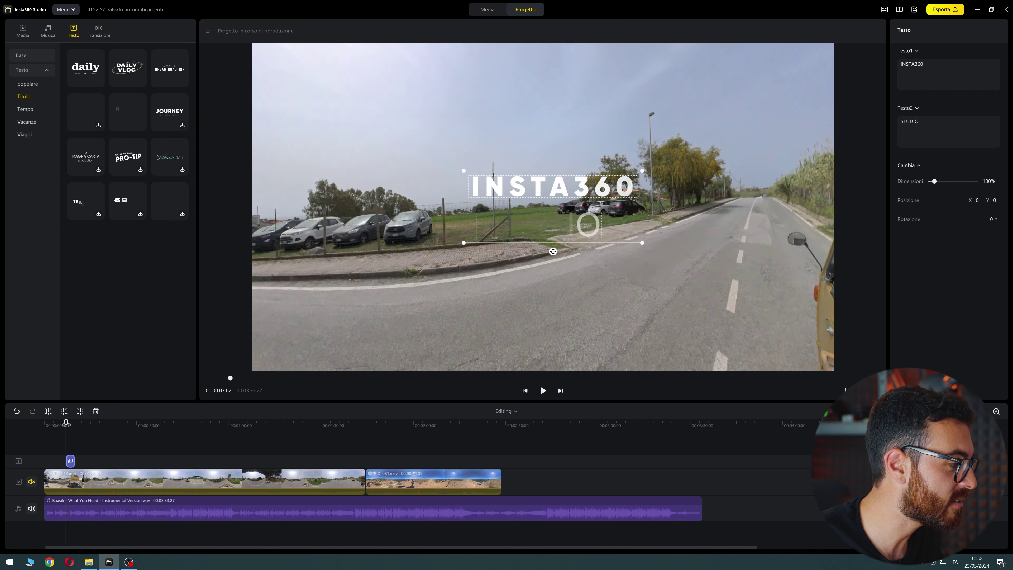
{"action": "left_click", "coordinate": [611, 333]}
{"action": "key", "text": "space"}
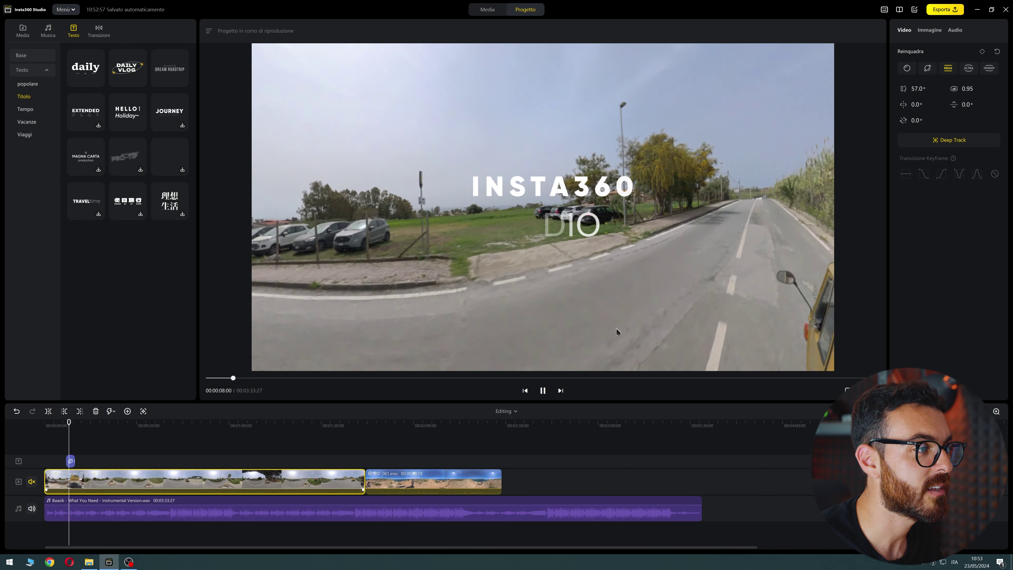
{"action": "left_click", "coordinate": [544, 391]}
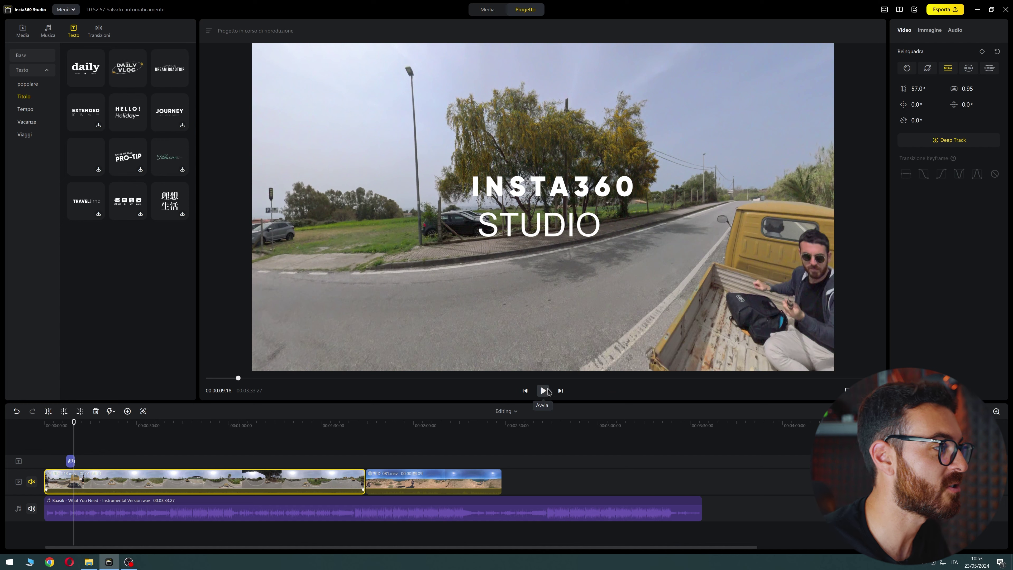
Step: Go to the cut between the two video clips and examine the Glitch, Base, Effetti speciali and 360 transition categories
{"action": "left_click_drag", "start_coordinate": [74, 423], "coordinate": [366, 439]}
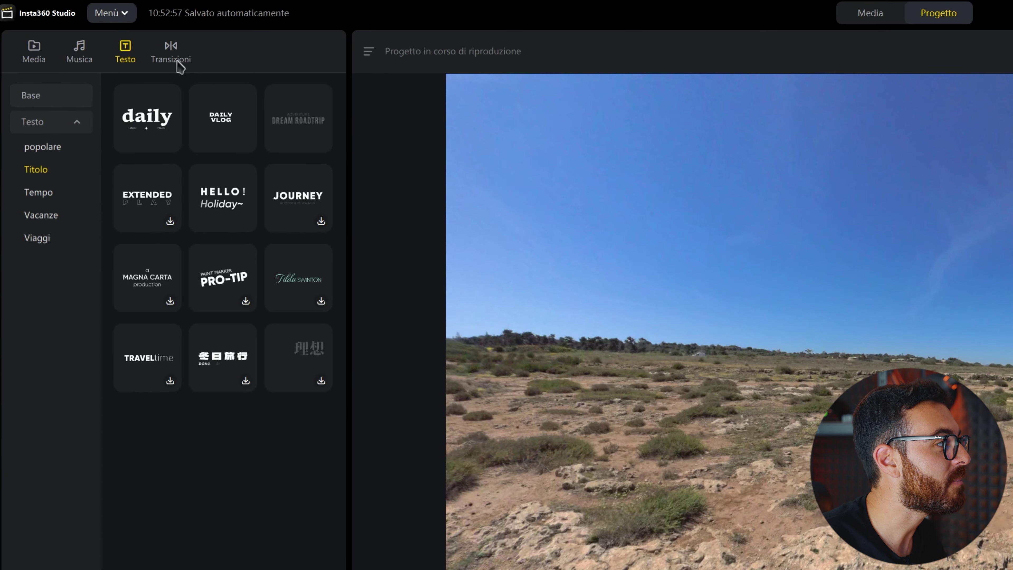
{"action": "left_click", "coordinate": [117, 35]}
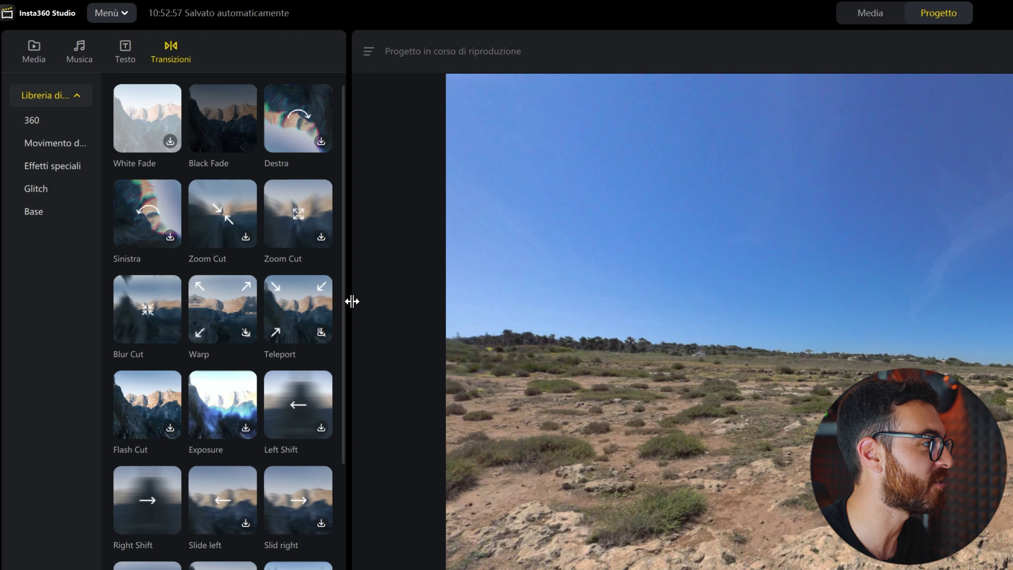
{"action": "scroll", "coordinate": [124, 437], "scroll_direction": "down", "scroll_amount": 10}
{"action": "scroll", "coordinate": [279, 299], "scroll_direction": "up", "scroll_amount": 10}
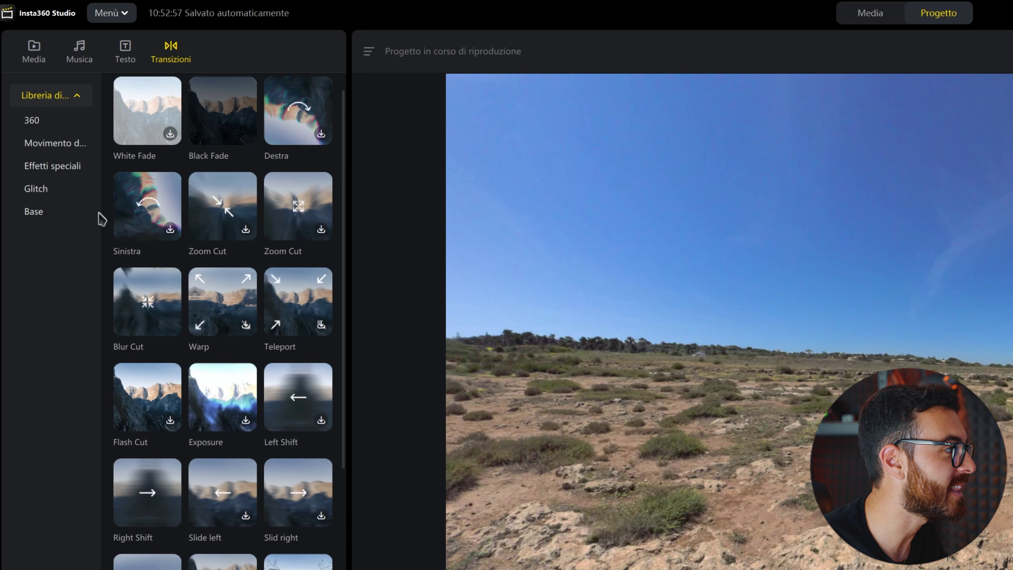
{"action": "left_click", "coordinate": [37, 189]}
{"action": "left_click", "coordinate": [37, 212]}
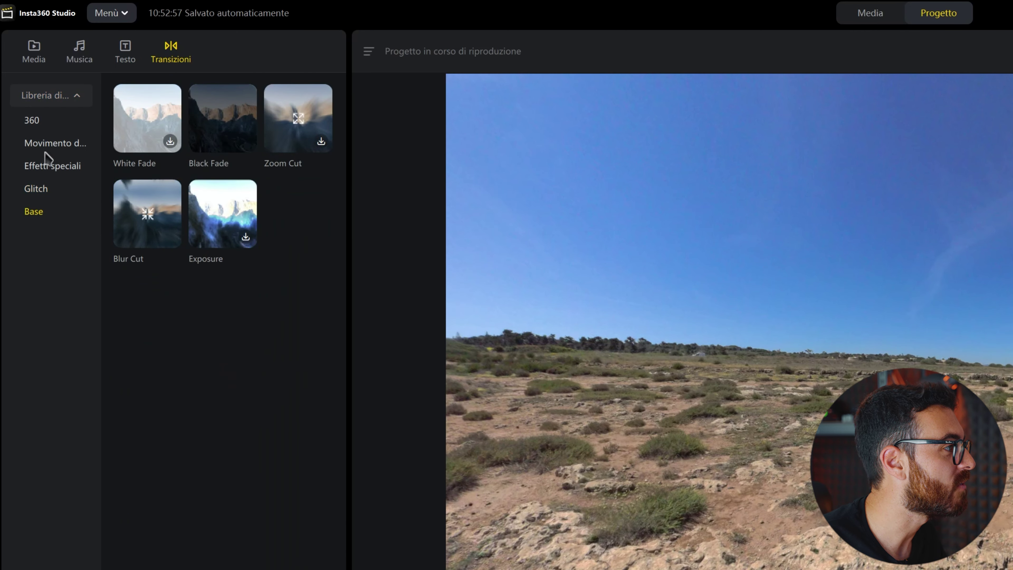
{"action": "left_click", "coordinate": [48, 166]}
{"action": "left_click", "coordinate": [35, 121]}
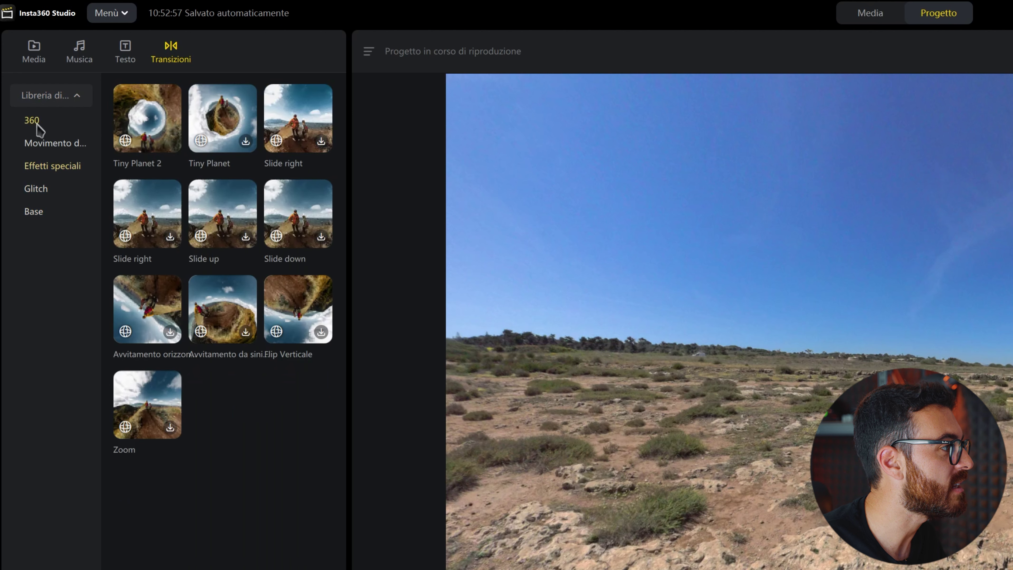
Step: Apply the Left Shift movement transition at the cut between the two video clips
{"action": "left_click", "coordinate": [56, 148]}
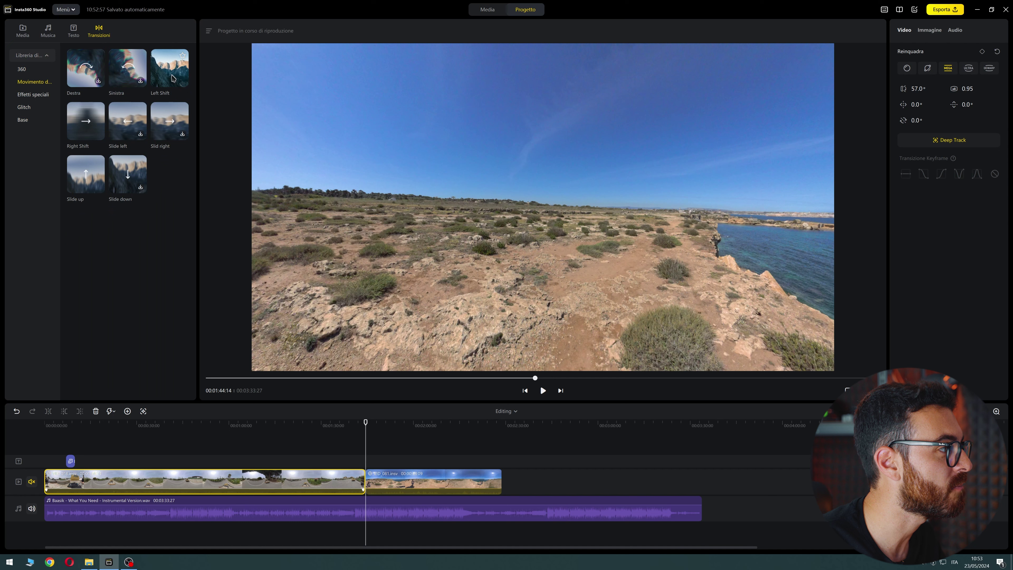
{"action": "left_click_drag", "start_coordinate": [173, 78], "coordinate": [368, 477]}
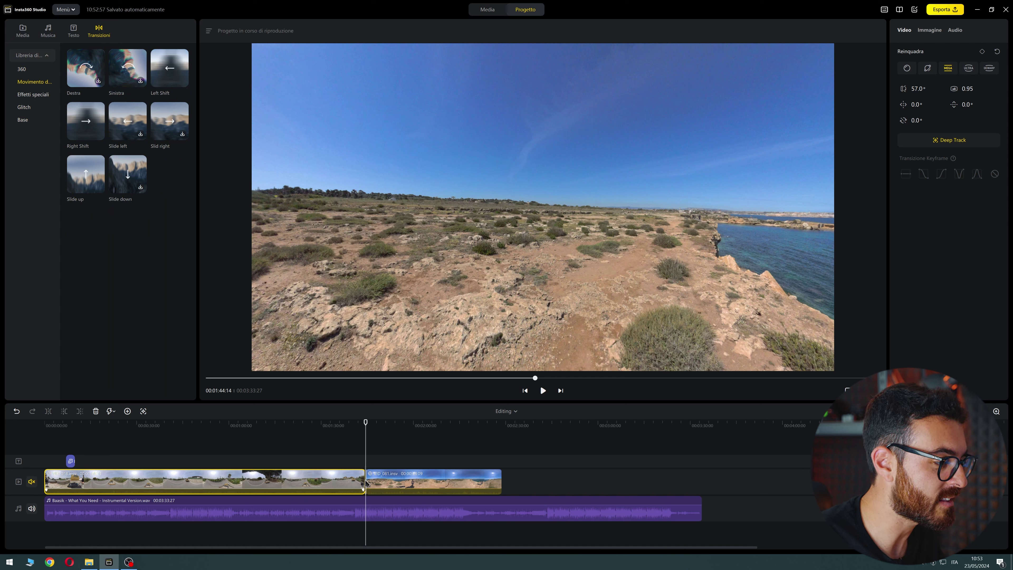
{"action": "left_click", "coordinate": [996, 411]}
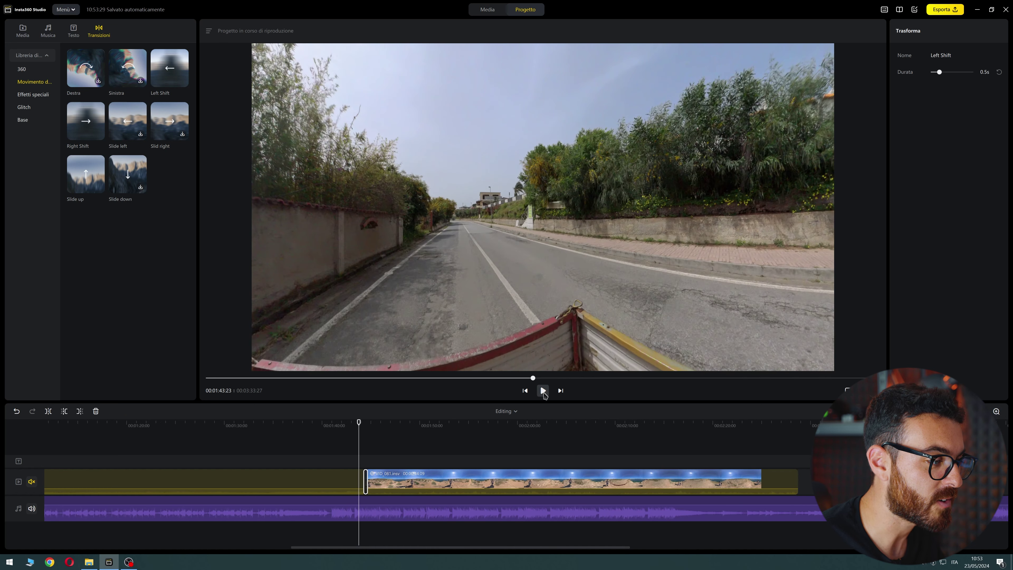
Step: Play twice across the cut from about 00:01:43 to preview the Left Shift transition
{"action": "left_click", "coordinate": [543, 391]}
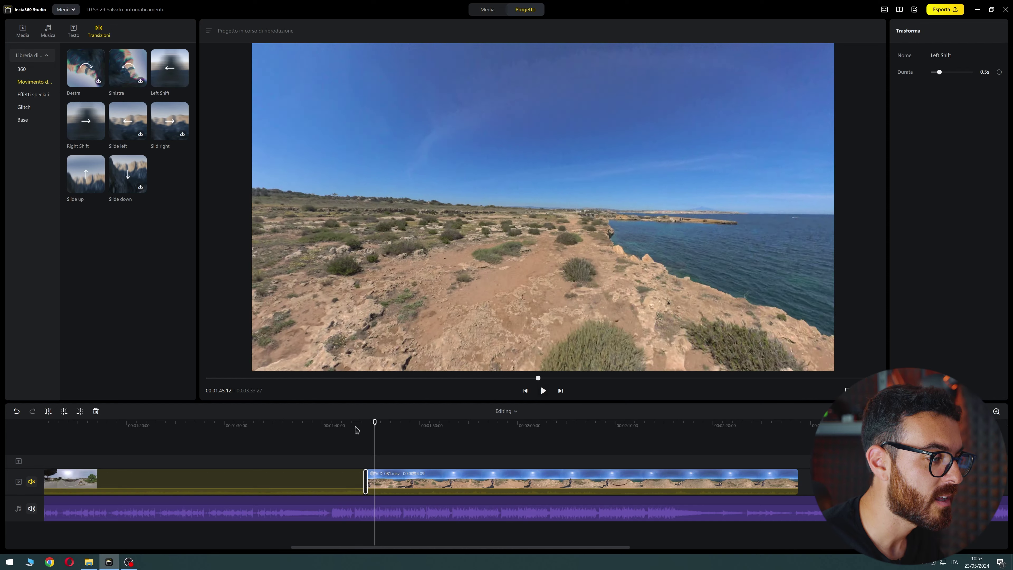
{"action": "left_click_drag", "start_coordinate": [374, 422], "coordinate": [365, 423]}
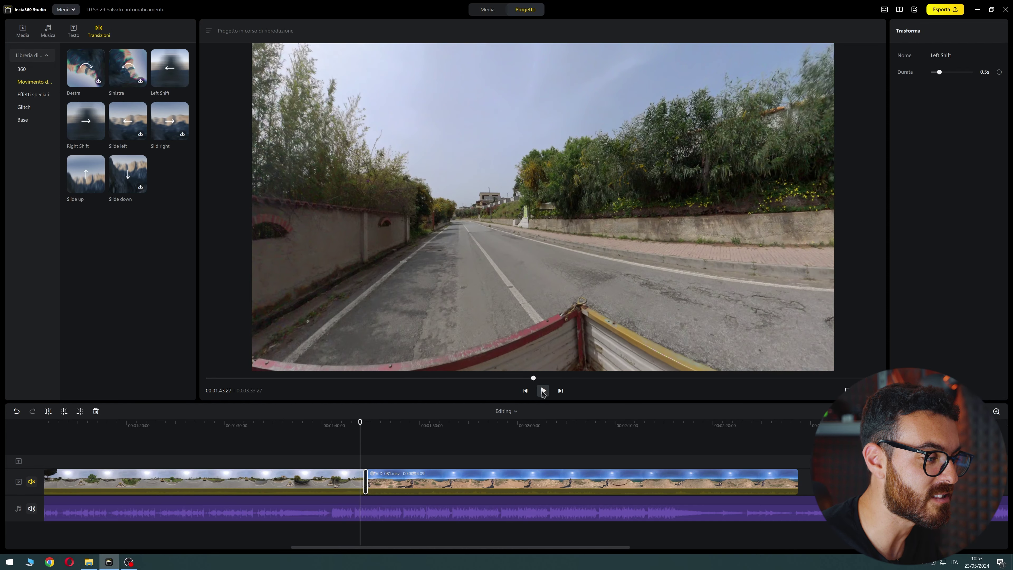
{"action": "left_click", "coordinate": [543, 391]}
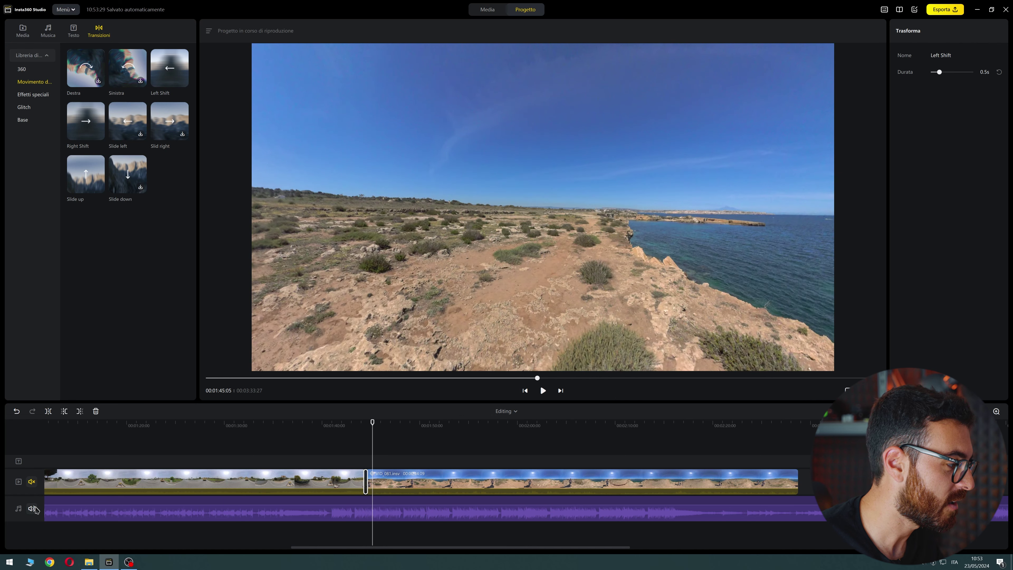
Step: Mute the music track and play across the cut from about 00:01:44 to preview the Left Shift transition without music
{"action": "left_click", "coordinate": [32, 508]}
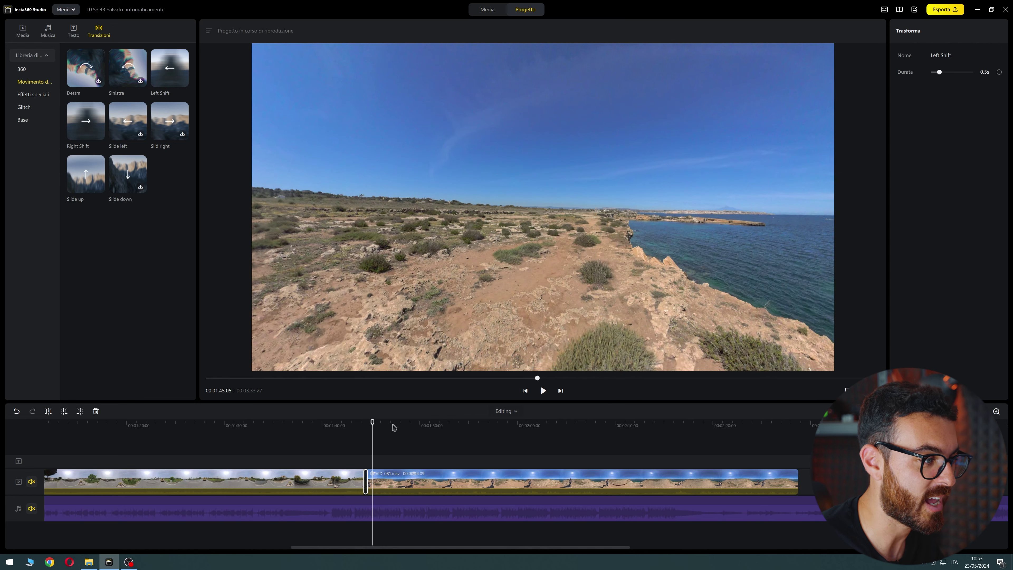
{"action": "left_click_drag", "start_coordinate": [372, 423], "coordinate": [363, 425]}
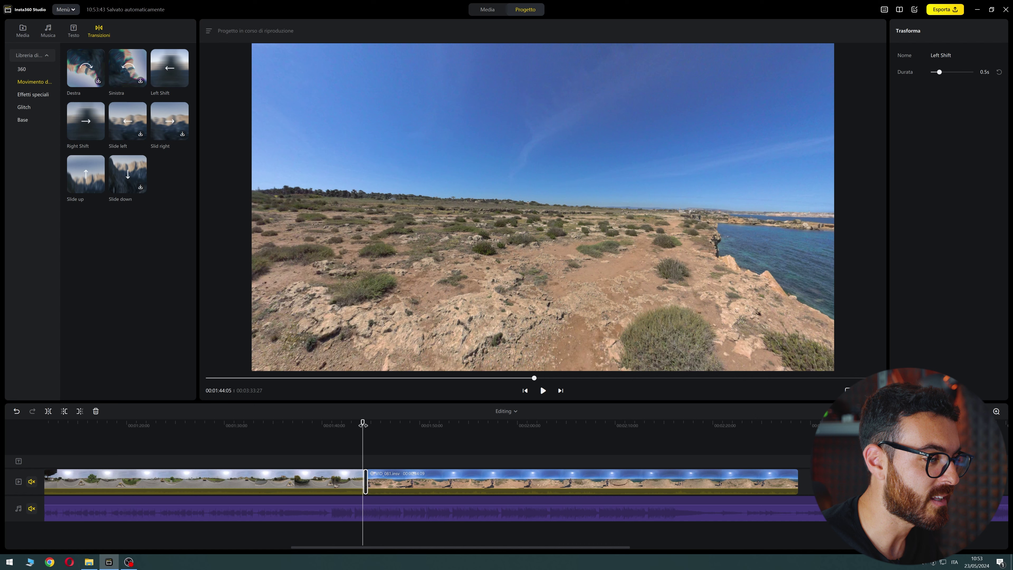
{"action": "left_click", "coordinate": [524, 388]}
{"action": "left_click", "coordinate": [543, 391]}
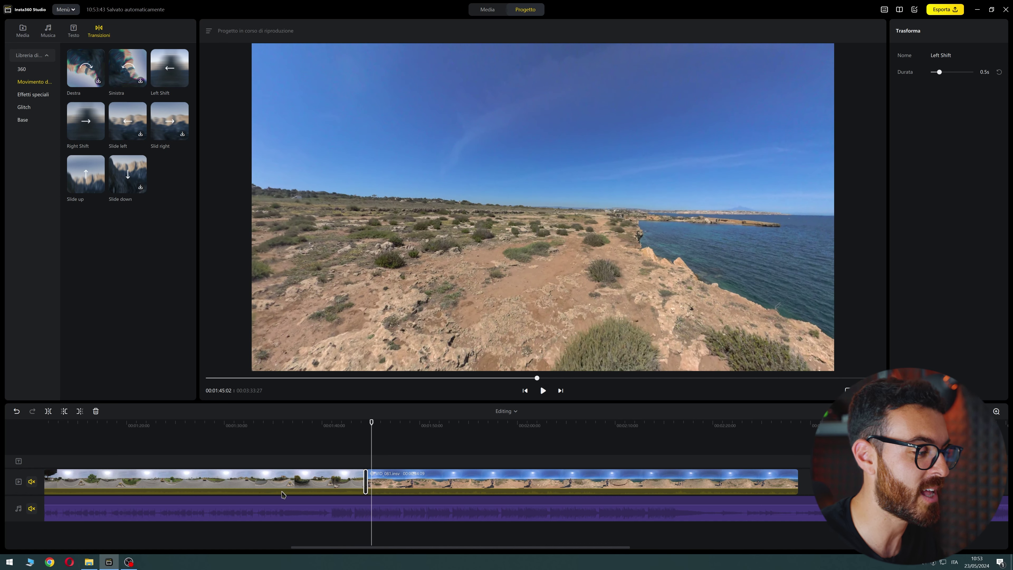
Step: Examine the first clip's Video, Immagine and Audio settings, including stabilization, lens stitching and media processing options
{"action": "left_click", "coordinate": [301, 487]}
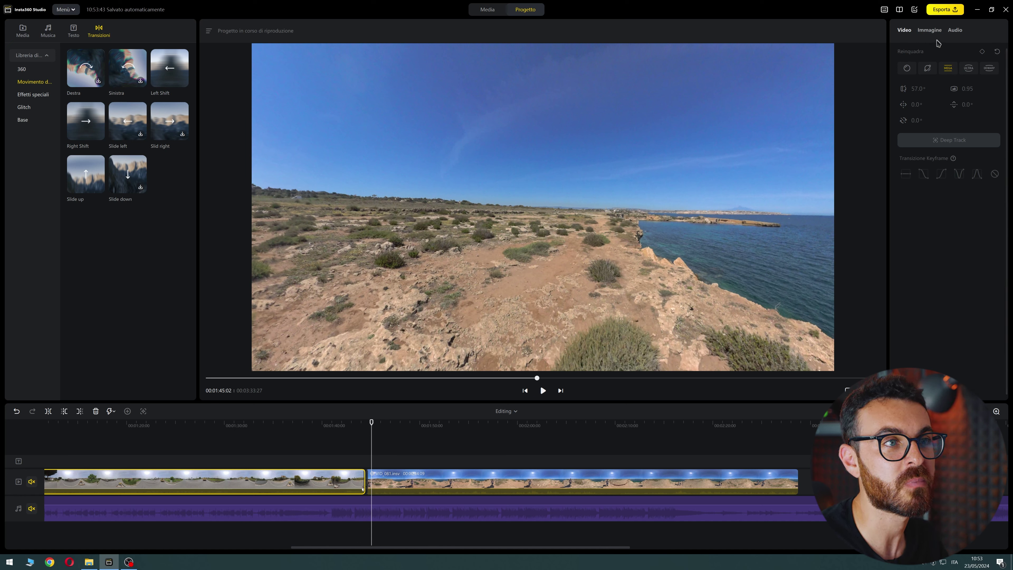
{"action": "left_click", "coordinate": [930, 30]}
{"action": "scroll", "coordinate": [977, 244], "scroll_direction": "down", "scroll_amount": 3}
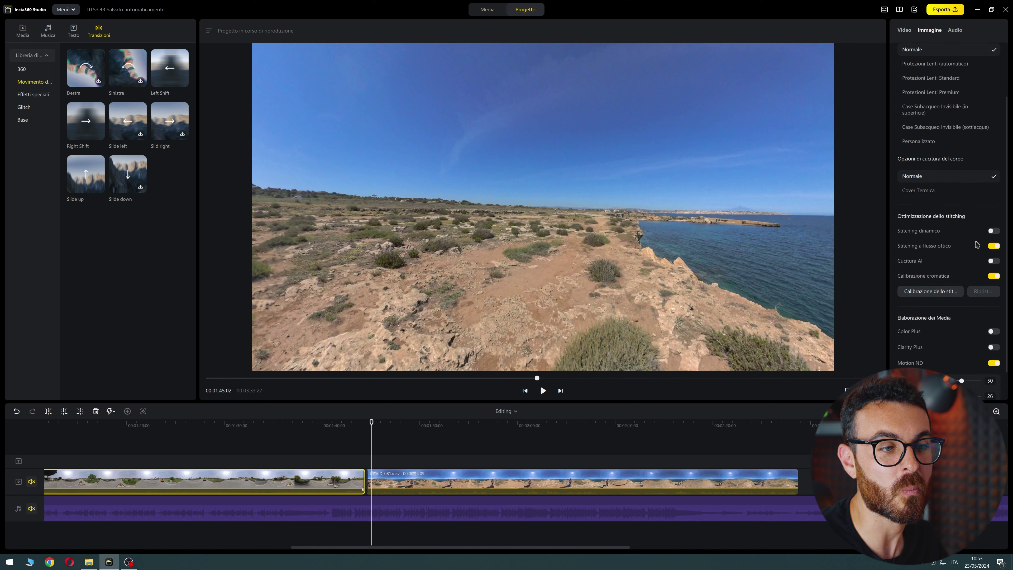
{"action": "left_click", "coordinate": [906, 31]}
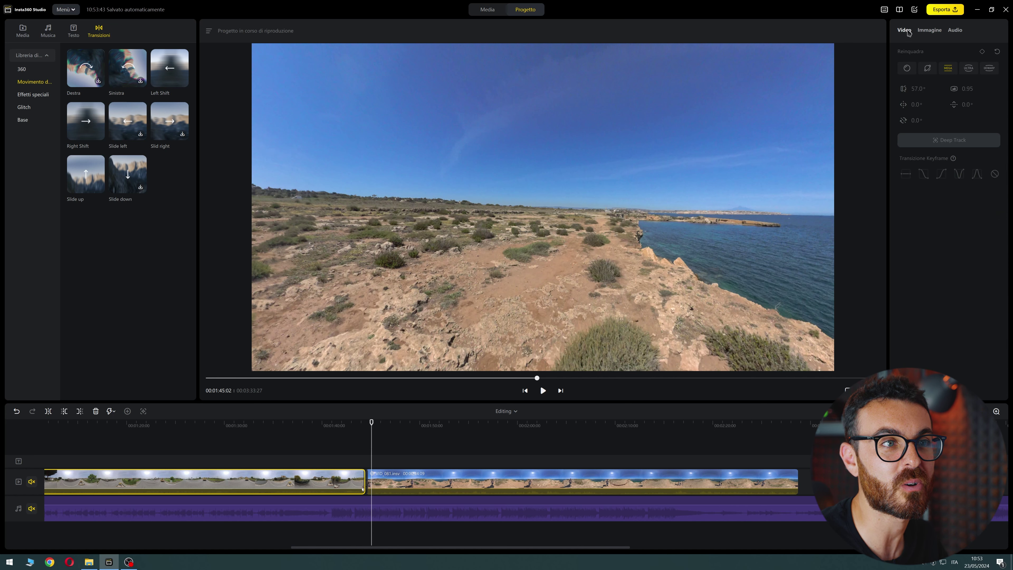
{"action": "left_click", "coordinate": [930, 31]}
{"action": "scroll", "coordinate": [973, 235], "scroll_direction": "up", "scroll_amount": 2}
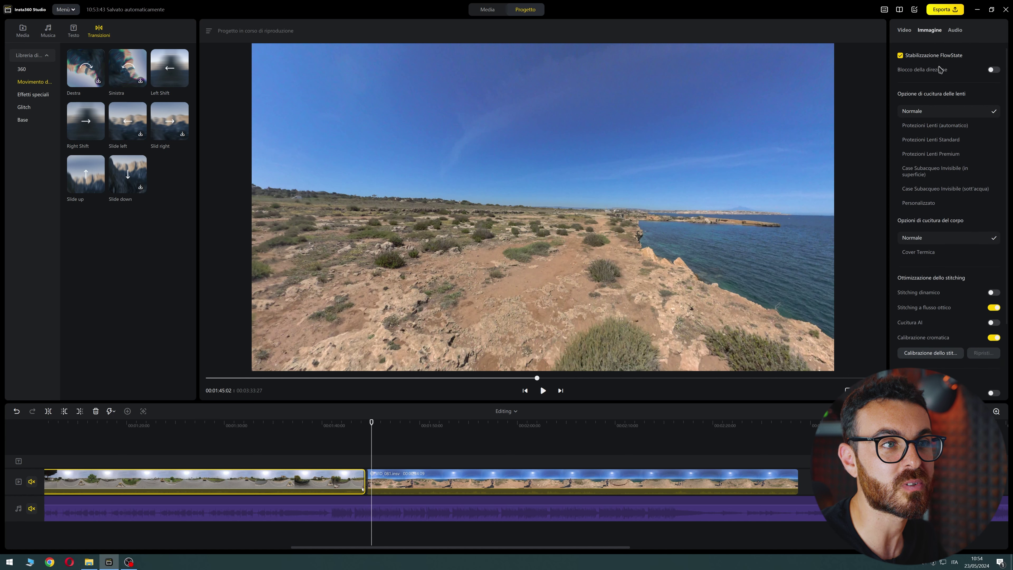
{"action": "scroll", "coordinate": [974, 147], "scroll_direction": "down", "scroll_amount": 2}
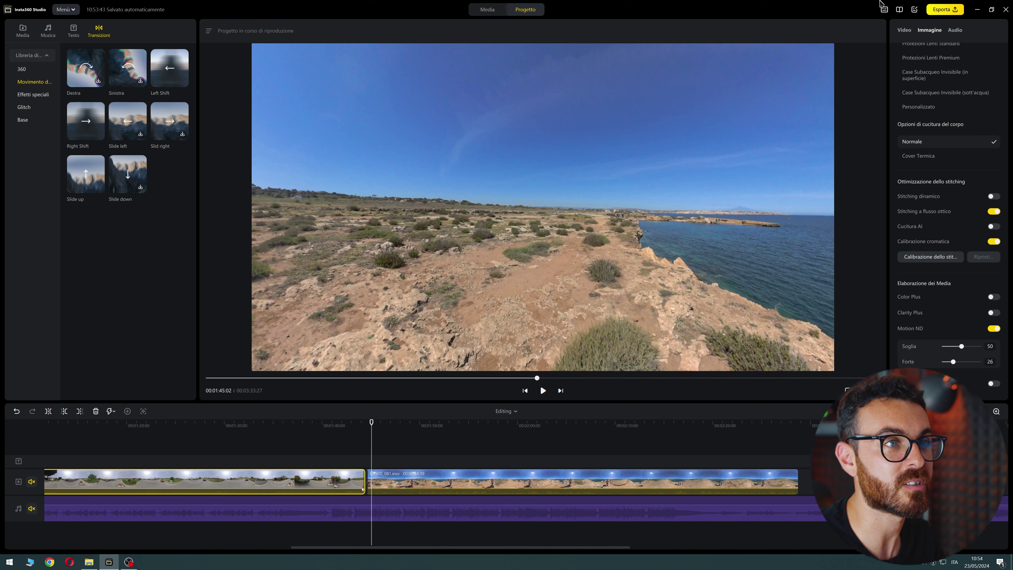
{"action": "left_click", "coordinate": [954, 32]}
{"action": "left_click", "coordinate": [906, 32]}
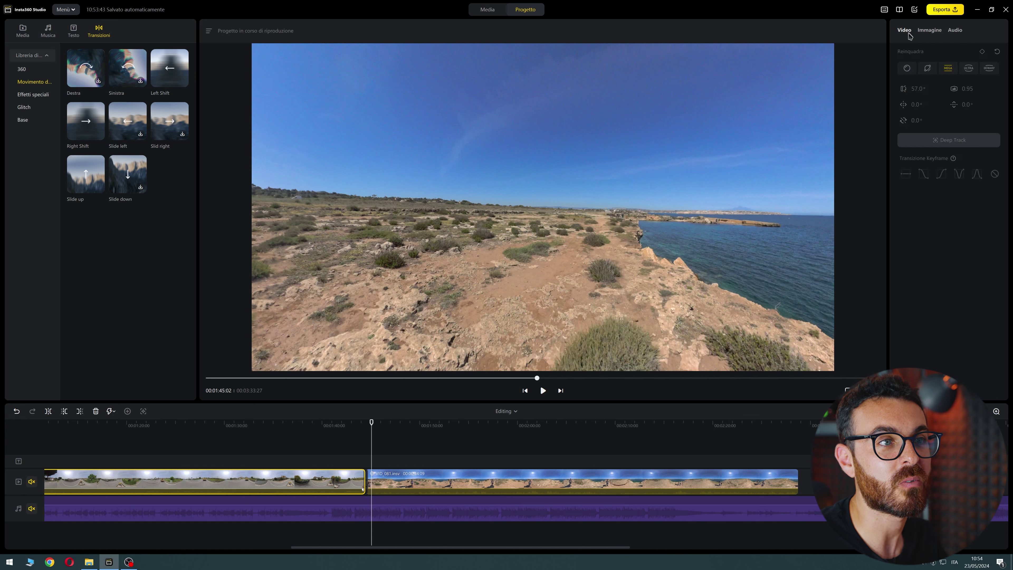
{"action": "left_click", "coordinate": [481, 318]}
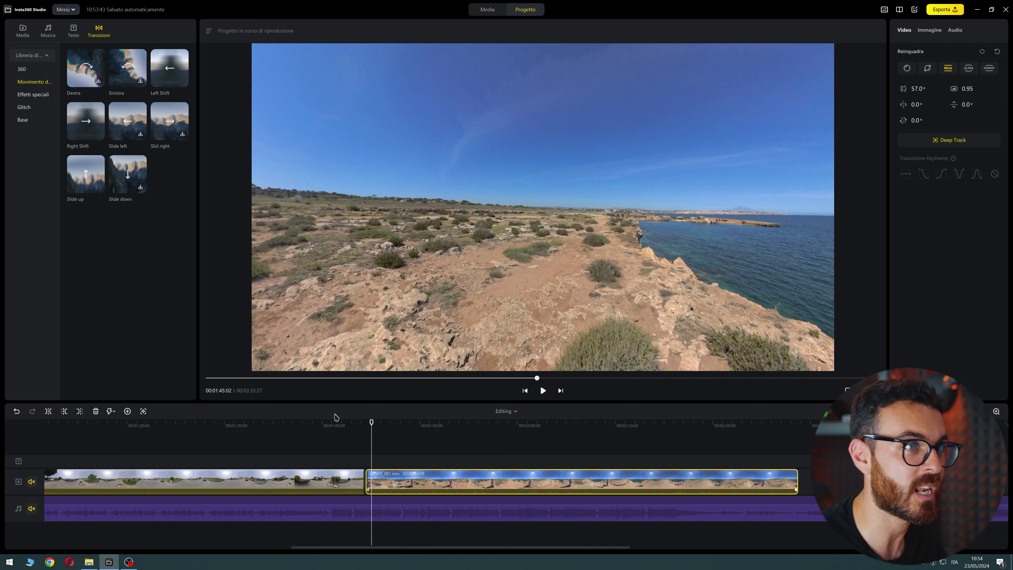
Step: Reframe the first clip with distortion 0.83, pan -157.1° and tilt -32.9° at 00:01:39:17, and bring the truck back into view at 00:01:19:13
{"action": "left_click", "coordinate": [318, 433]}
{"action": "left_click", "coordinate": [339, 479]}
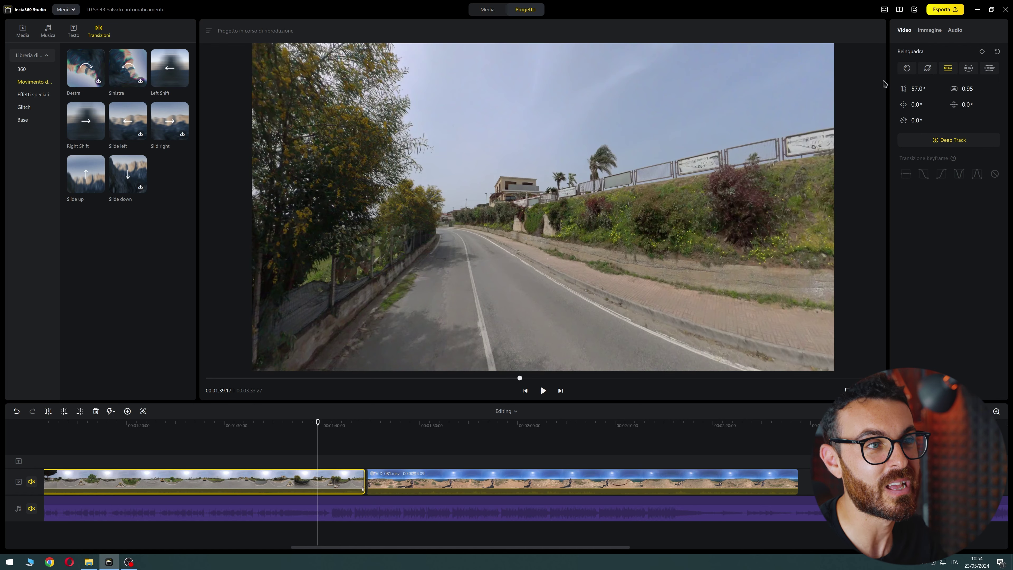
{"action": "left_click_drag", "start_coordinate": [968, 89], "coordinate": [967, 102]}
{"action": "left_click_drag", "start_coordinate": [658, 191], "coordinate": [531, 237]}
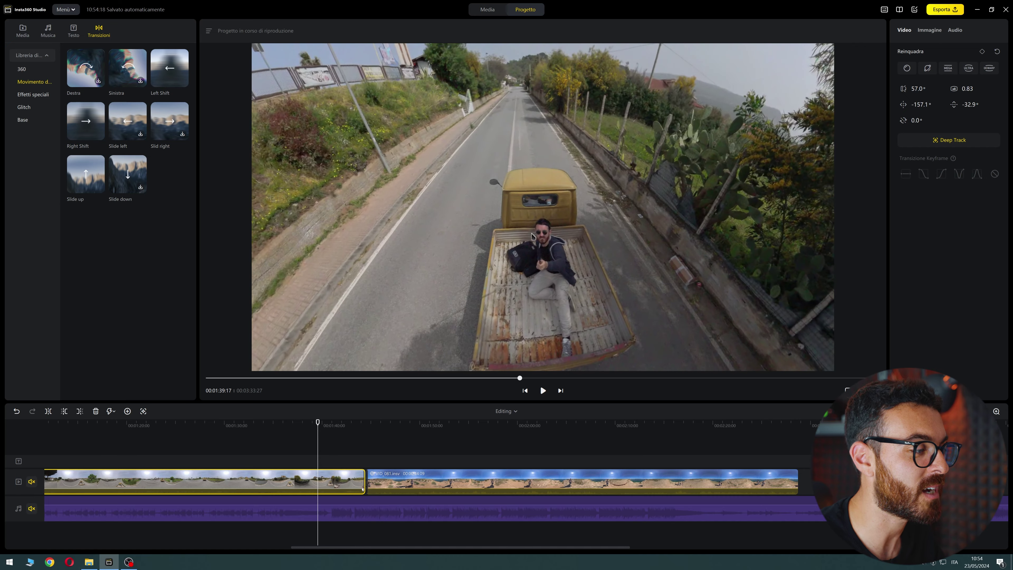
{"action": "left_click_drag", "start_coordinate": [318, 423], "coordinate": [121, 435]}
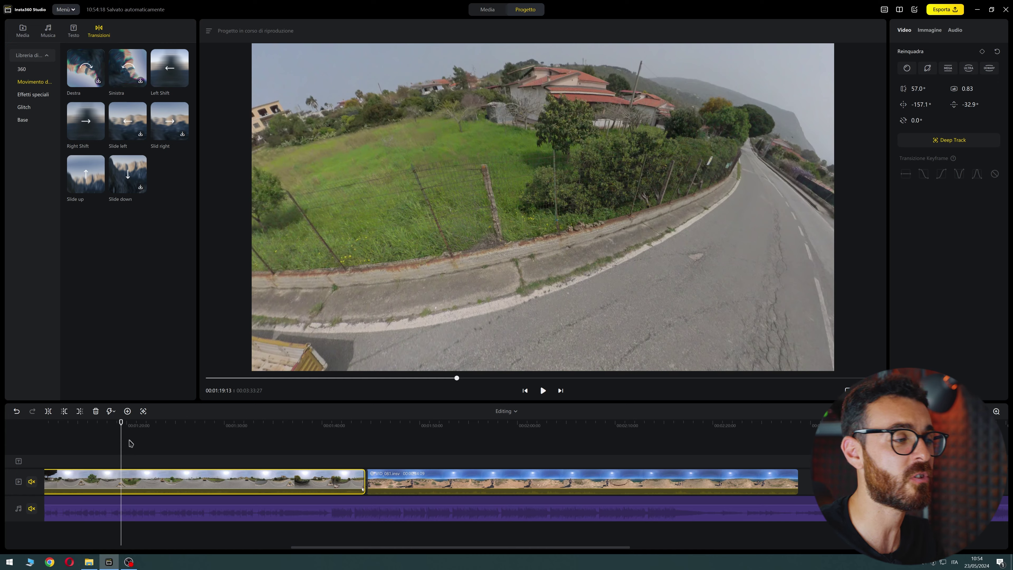
{"action": "left_click_drag", "start_coordinate": [367, 273], "coordinate": [577, 280]}
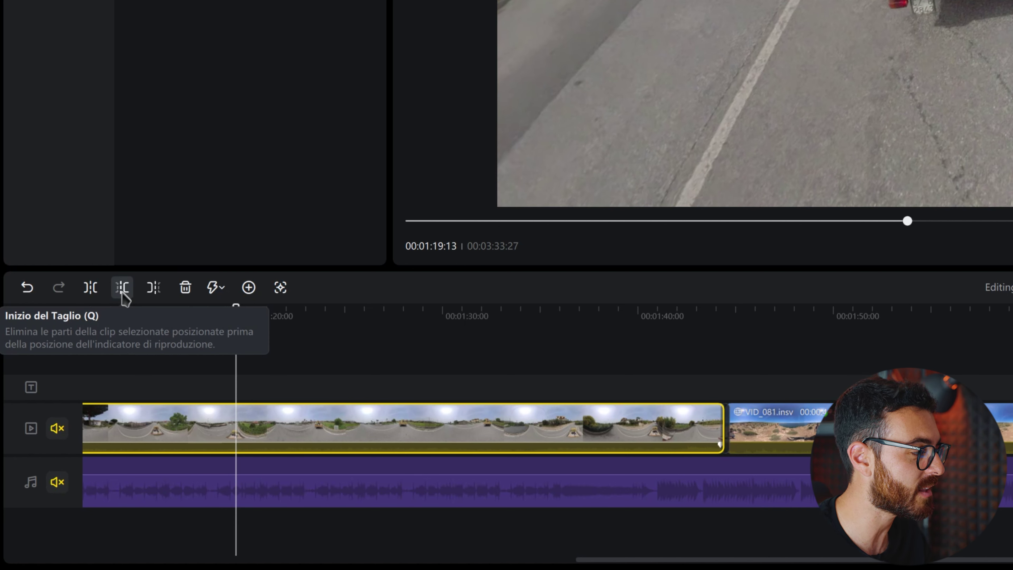
Step: Try splitting the first clip at 00:01:19:13, and trim away its part before that point
{"action": "left_click", "coordinate": [91, 290]}
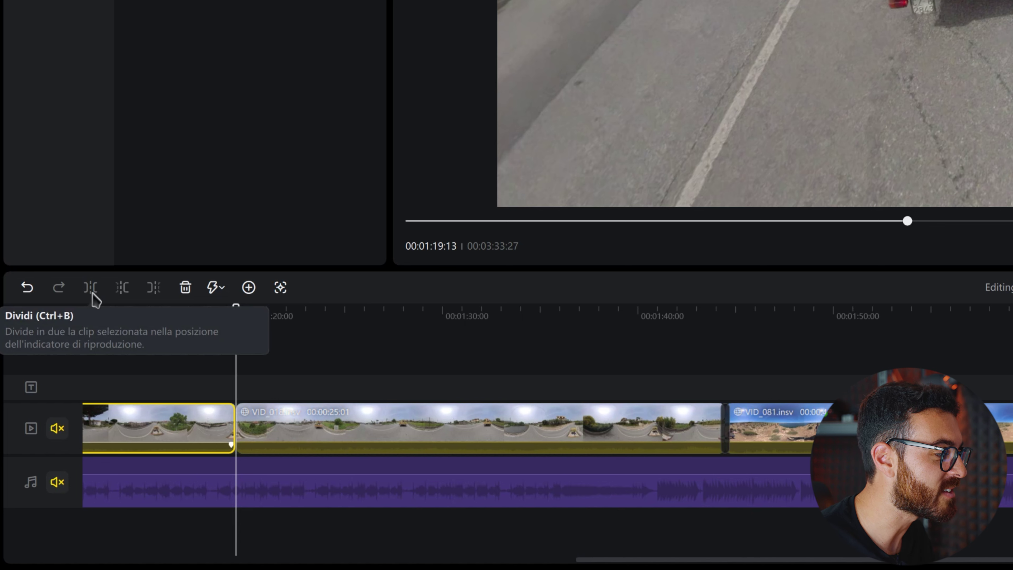
{"action": "key", "text": "ctrl+z"}
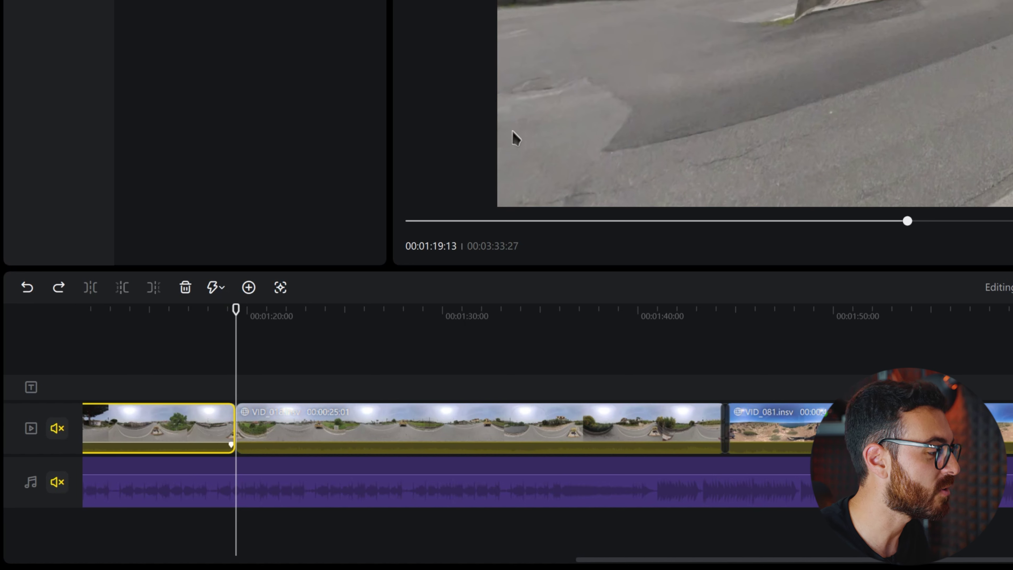
{"action": "key", "text": "ctrl+z"}
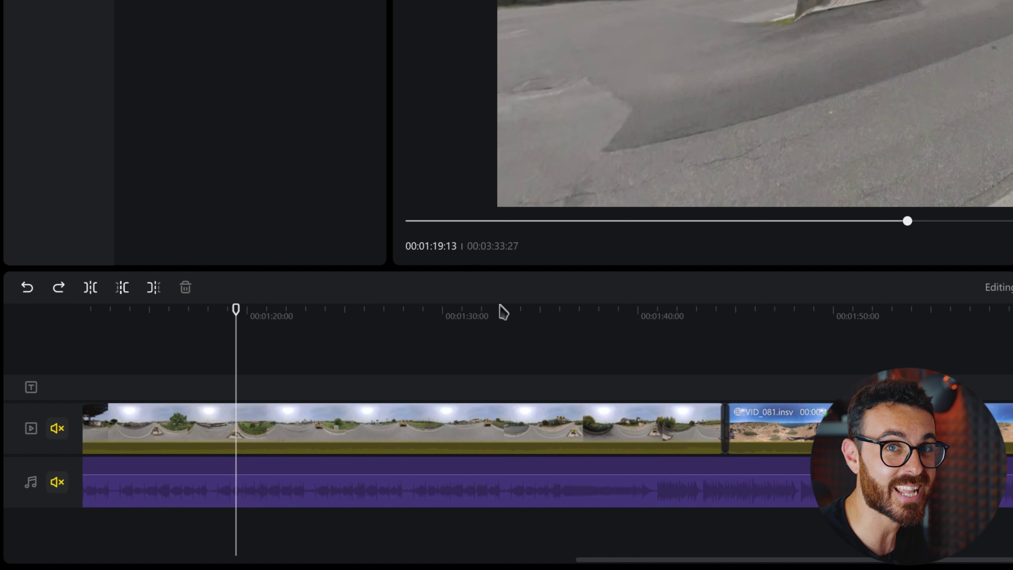
{"action": "left_click", "coordinate": [123, 294]}
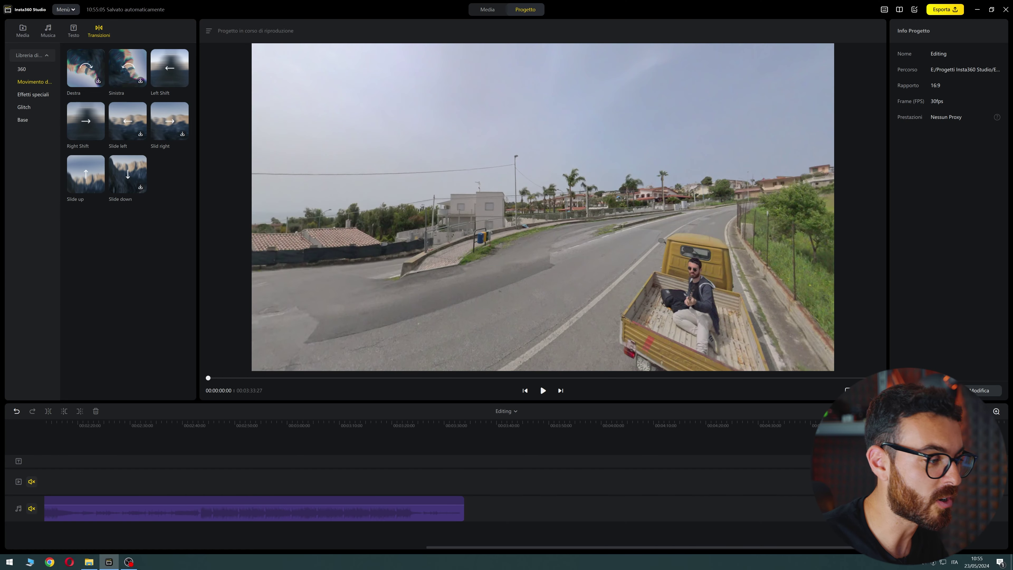
Step: Split the first clip at about 00:00:03:01 and delete its opening segment
{"action": "left_click_drag", "start_coordinate": [503, 550], "coordinate": [1, 550]}
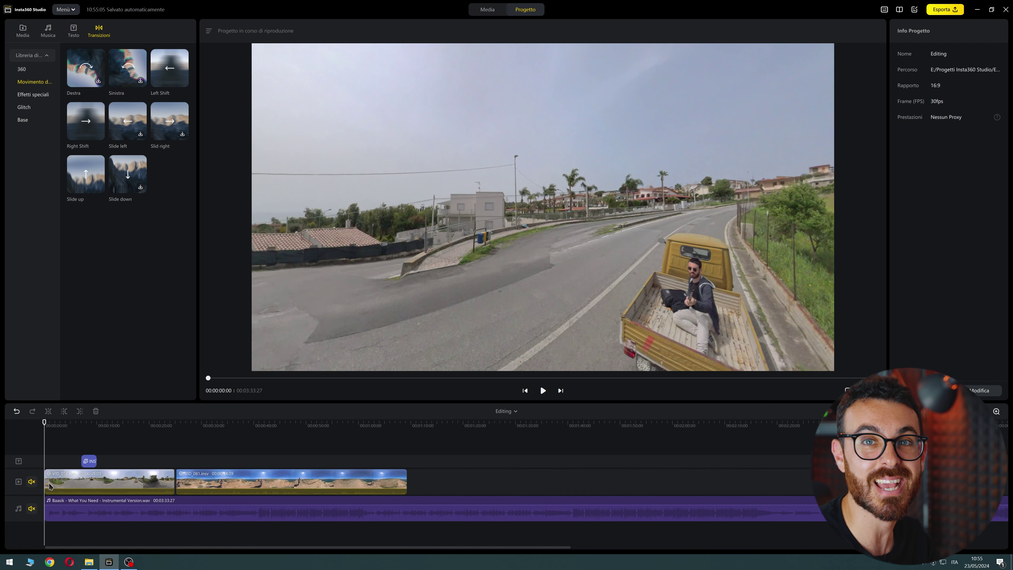
{"action": "left_click_drag", "start_coordinate": [47, 425], "coordinate": [60, 425]}
{"action": "left_click", "coordinate": [49, 411]}
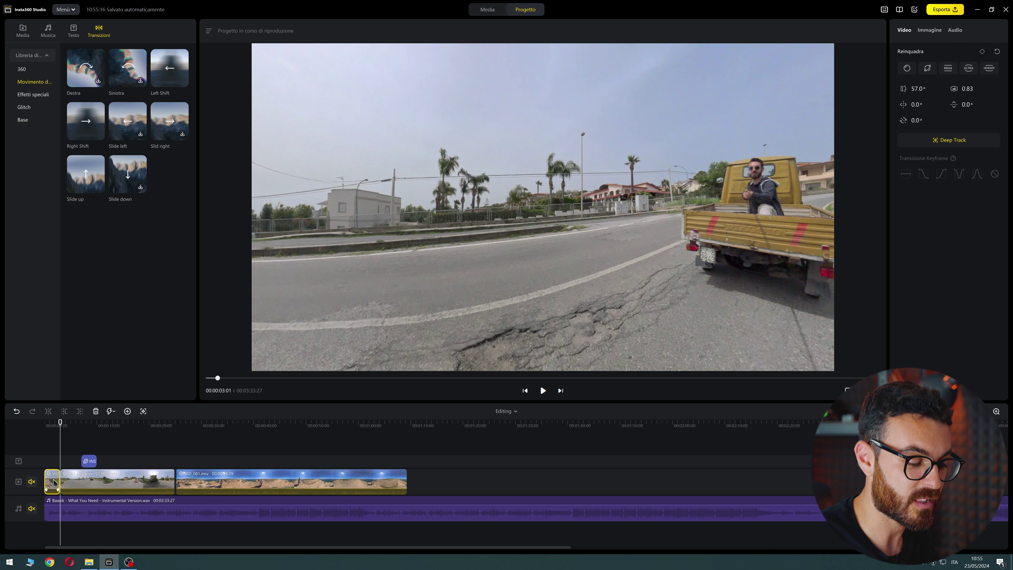
{"action": "key", "text": "Delete"}
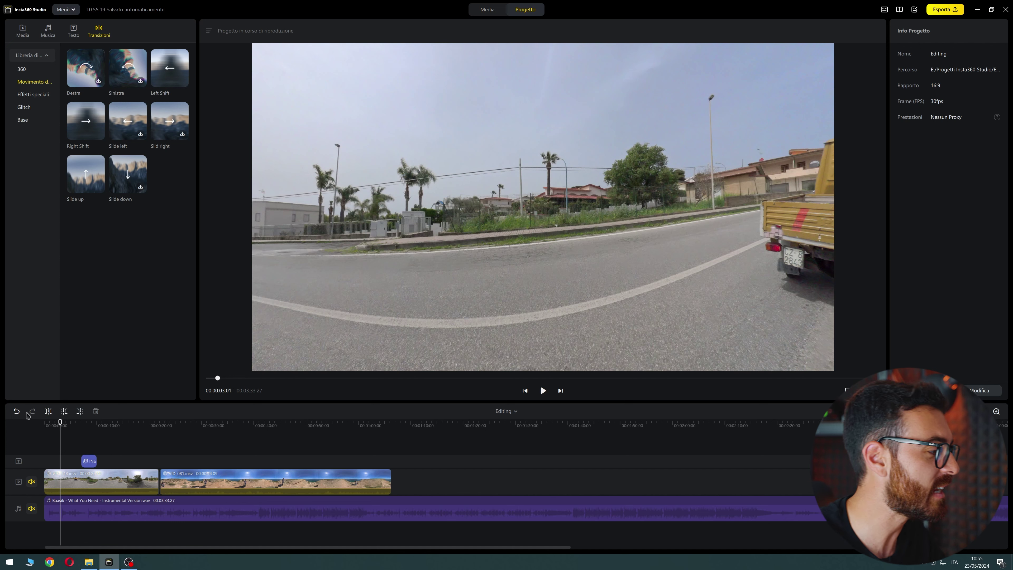
Step: Undo the segment deletion, the split and the start trim of the first clip
{"action": "left_click", "coordinate": [17, 414]}
{"action": "left_click", "coordinate": [17, 413]}
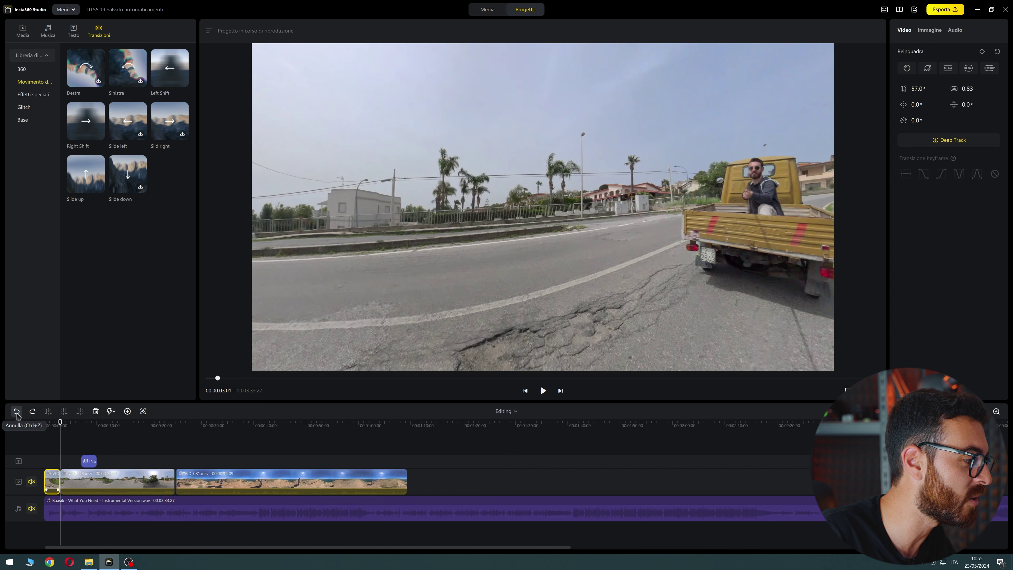
{"action": "left_click", "coordinate": [16, 413]}
{"action": "left_click", "coordinate": [16, 413]}
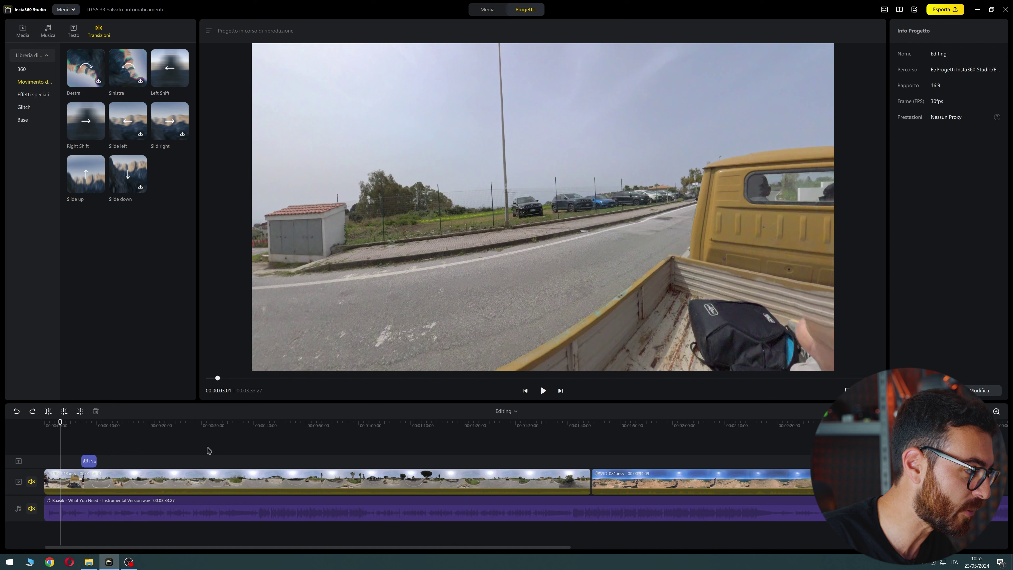
Step: Deep Track the yellow truck in the first clip from about 00:00:19:08, and stop the tracking at about 00:00:47
{"action": "left_click", "coordinate": [211, 479]}
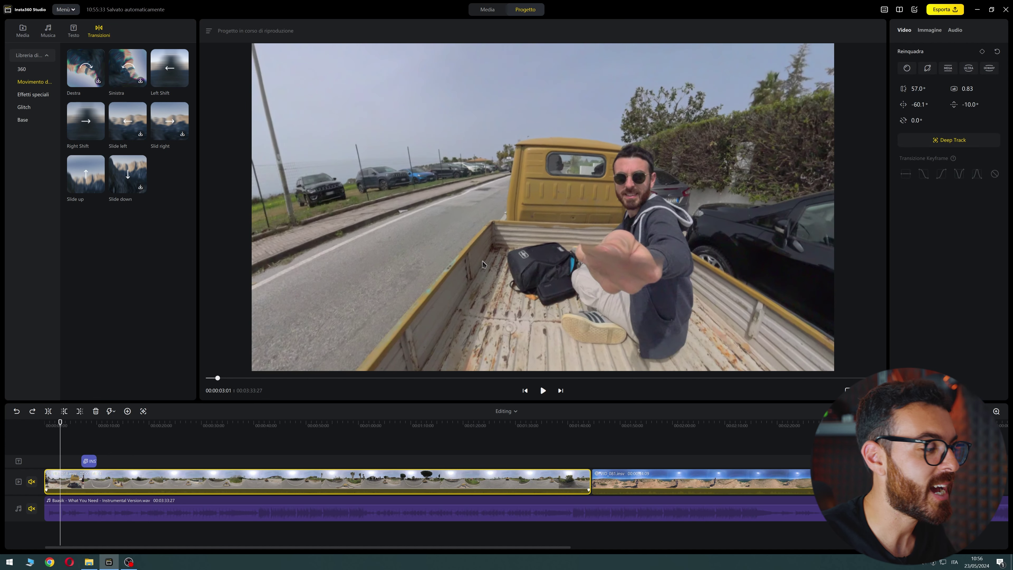
{"action": "left_click", "coordinate": [146, 434]}
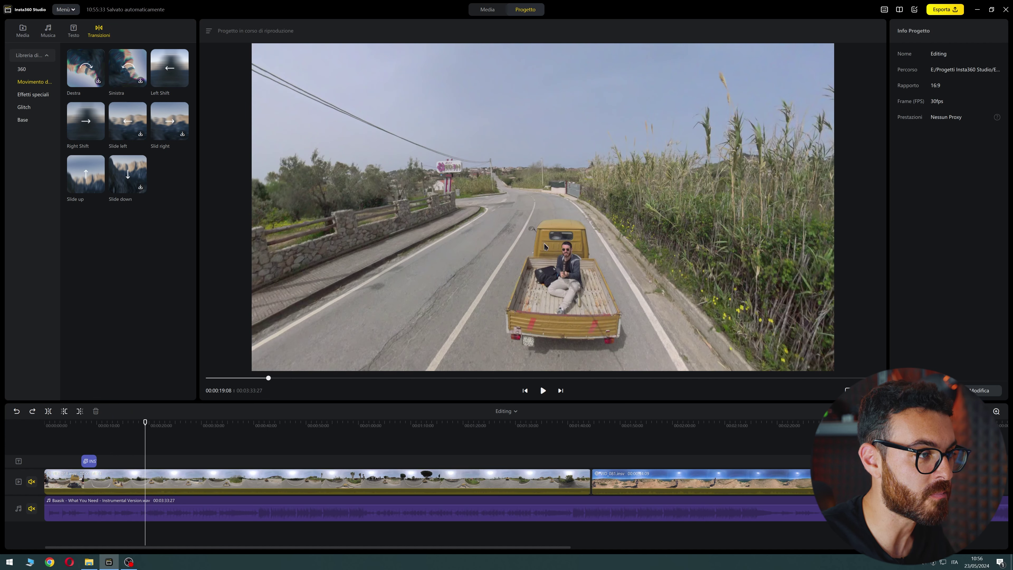
{"action": "left_click_drag", "start_coordinate": [545, 246], "coordinate": [564, 277]}
{"action": "left_click", "coordinate": [950, 139]}
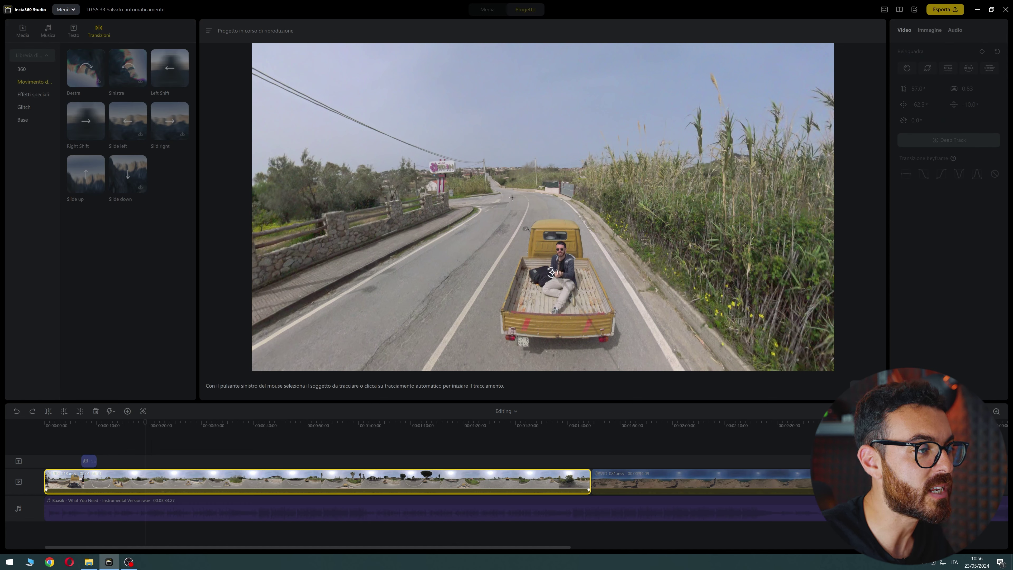
{"action": "left_click_drag", "start_coordinate": [504, 207], "coordinate": [619, 346]}
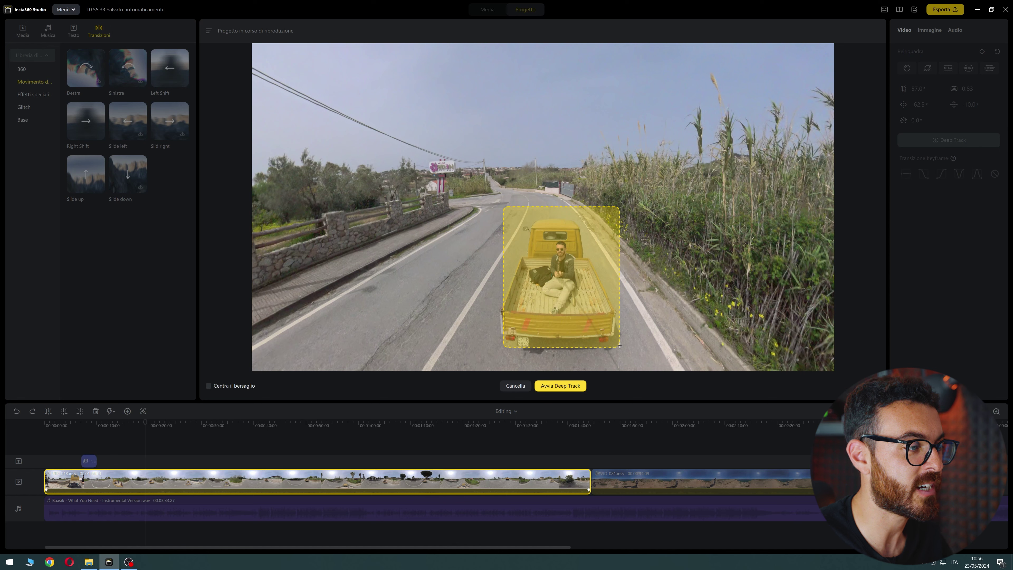
{"action": "left_click", "coordinate": [569, 388]}
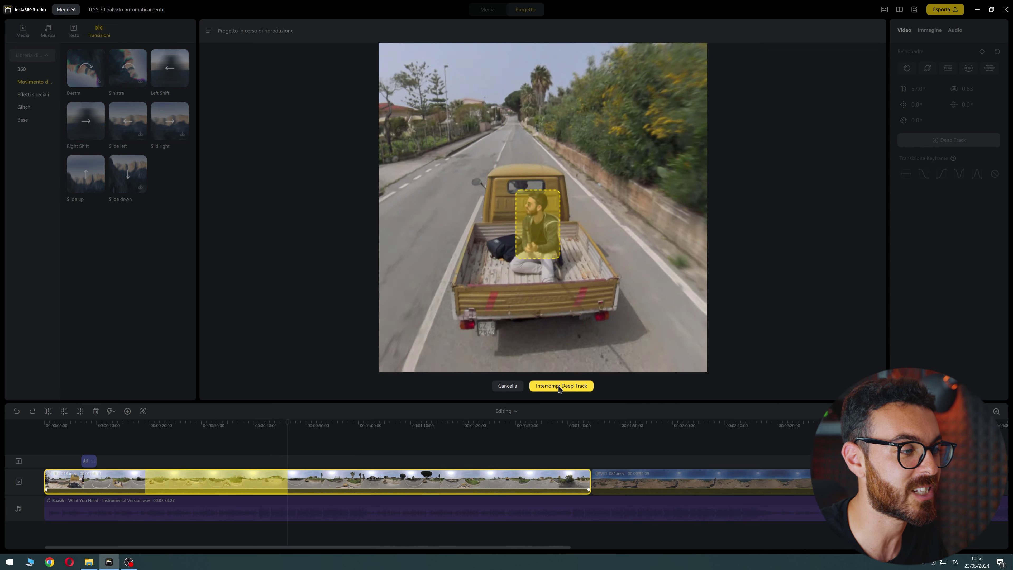
{"action": "left_click", "coordinate": [560, 386]}
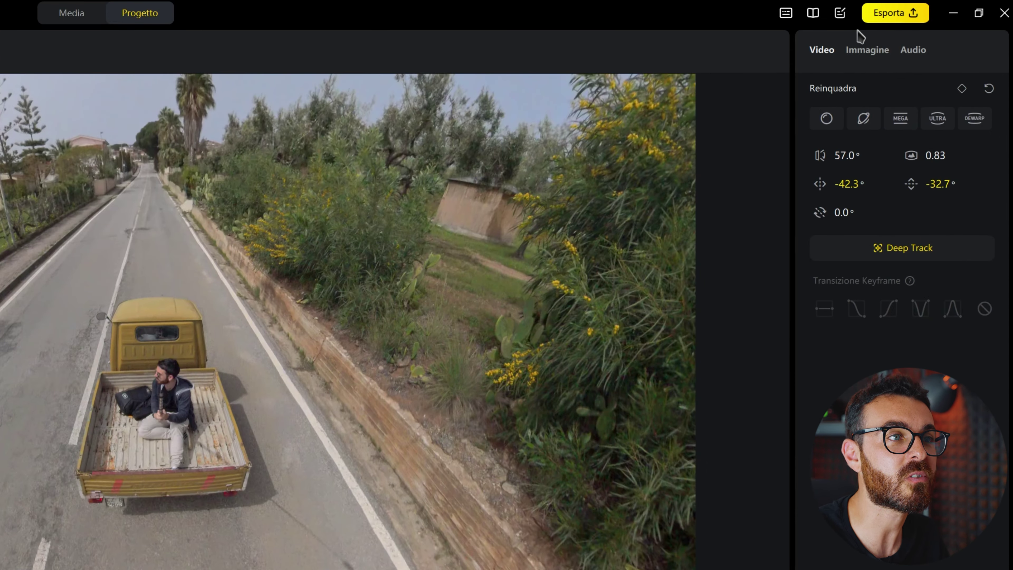
Step: Open the project's export settings and set the resolution to 2160P - 3840 x 2160 and the bitrate to 50 Mbps
{"action": "left_click", "coordinate": [945, 9]}
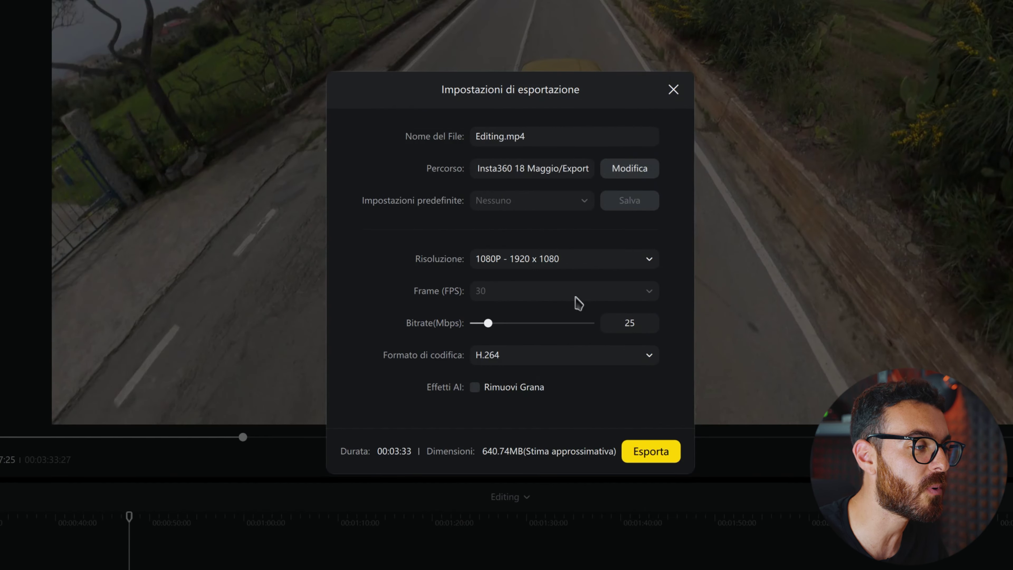
{"action": "left_click", "coordinate": [581, 260]}
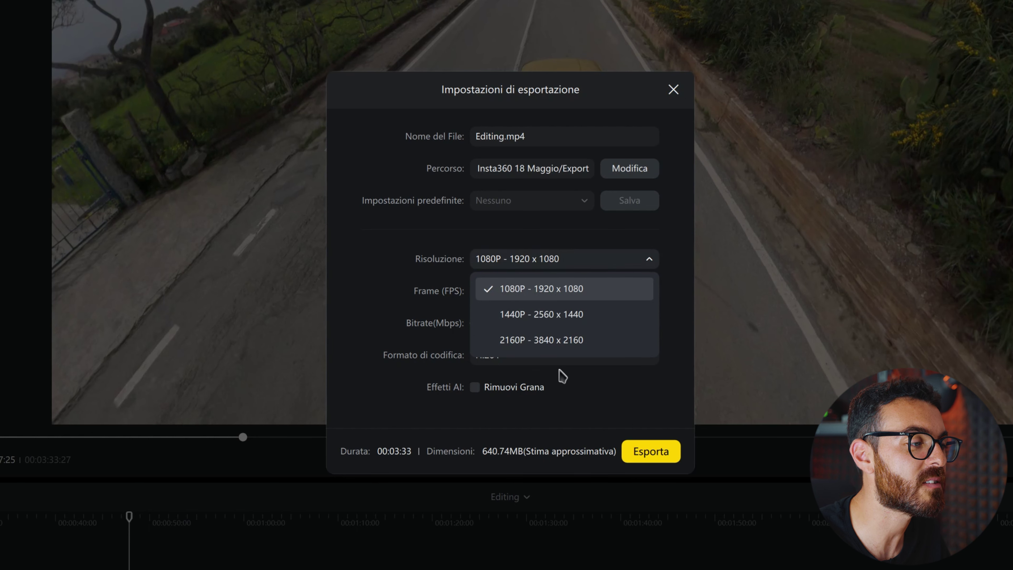
{"action": "left_click", "coordinate": [574, 234]}
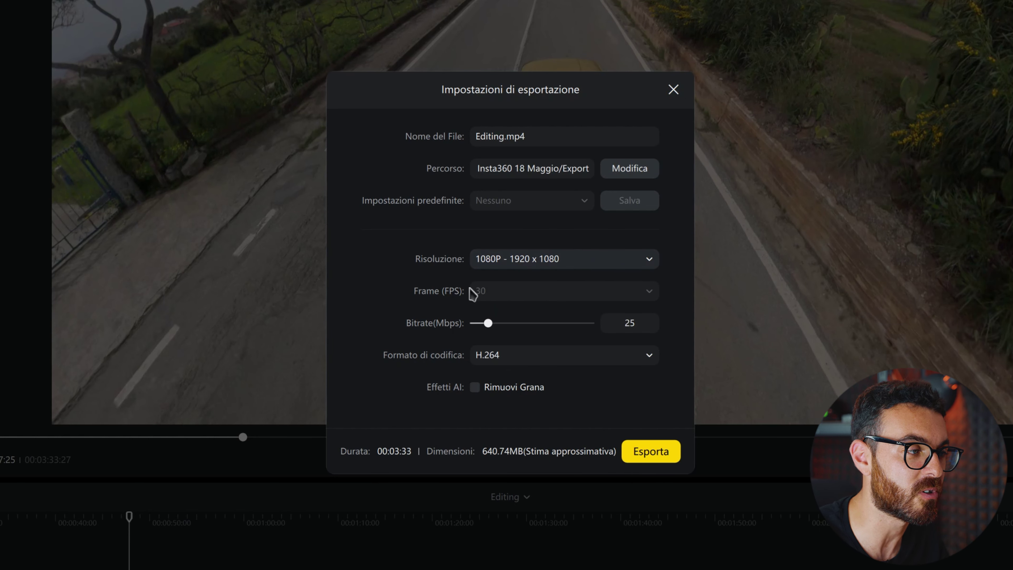
{"action": "left_click", "coordinate": [544, 264]}
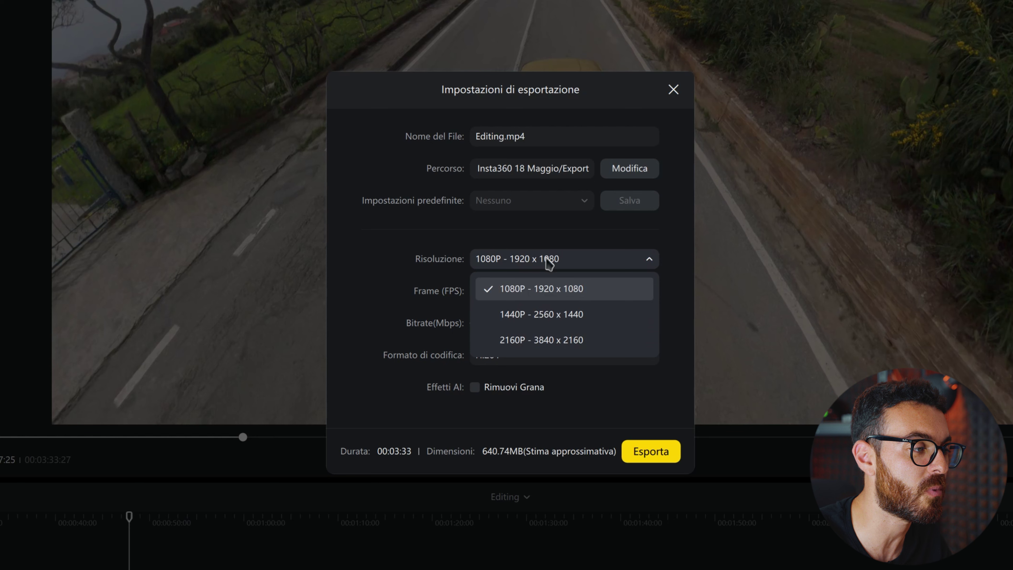
{"action": "left_click", "coordinate": [518, 341]}
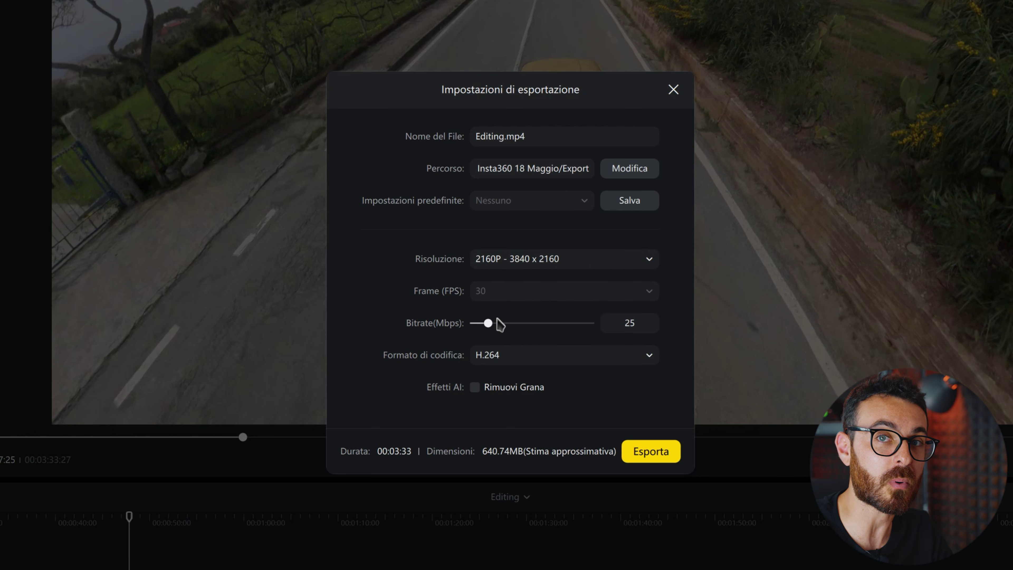
{"action": "left_click_drag", "start_coordinate": [637, 324], "coordinate": [608, 327]}
{"action": "type", "text": "50"}
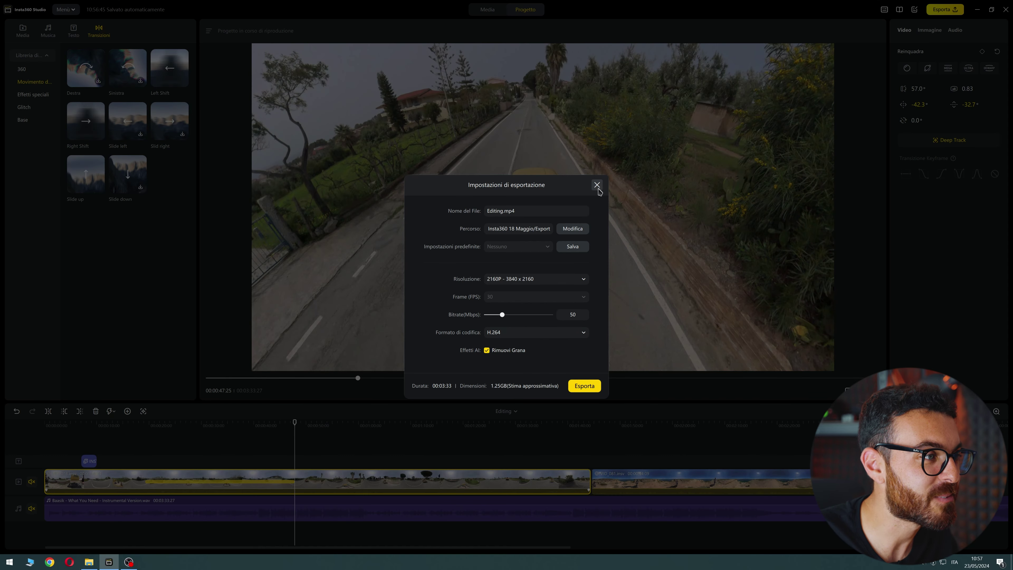
Step: Close the export settings without exporting and open the program's preferences
{"action": "left_click", "coordinate": [597, 185]}
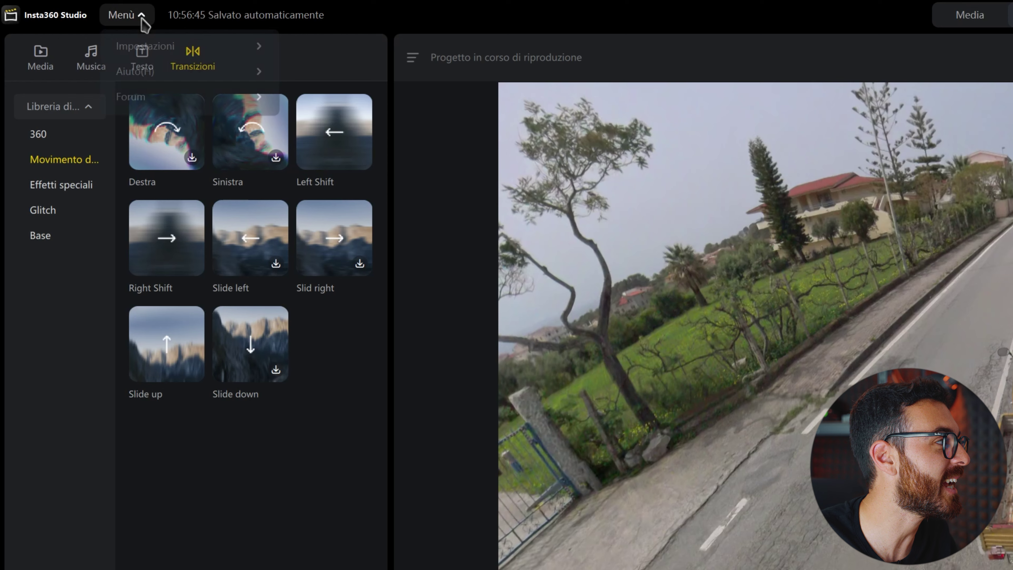
{"action": "left_click", "coordinate": [72, 10]}
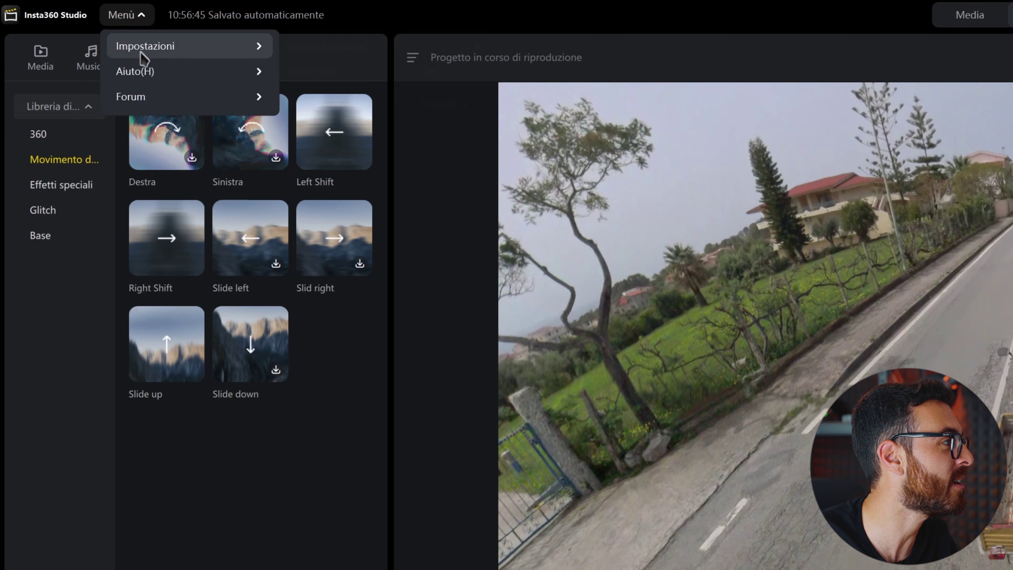
{"action": "mouse_move", "coordinate": [210, 55]}
{"action": "left_click", "coordinate": [295, 71]}
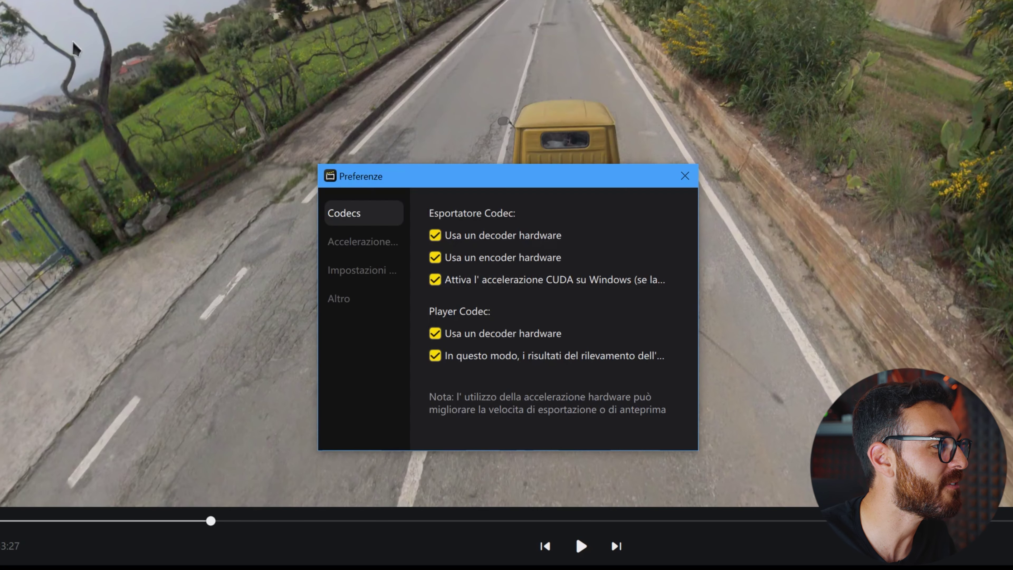
Step: Review the preferences for codecs, image processing acceleration, save paths and the advanced options under Altro
{"action": "left_click", "coordinate": [375, 243]}
{"action": "left_click", "coordinate": [377, 271]}
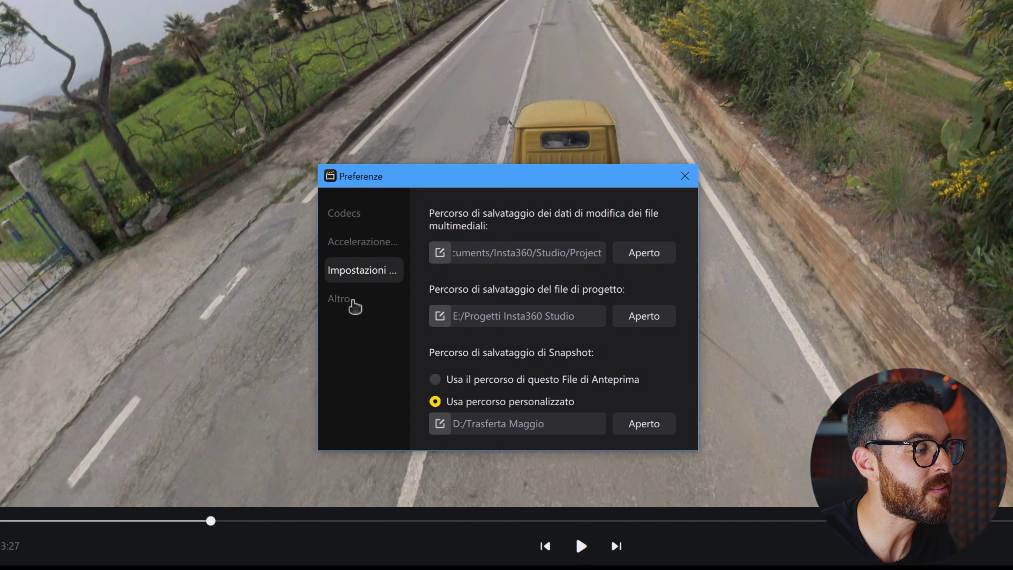
{"action": "left_click", "coordinate": [351, 300]}
{"action": "left_click", "coordinate": [363, 218]}
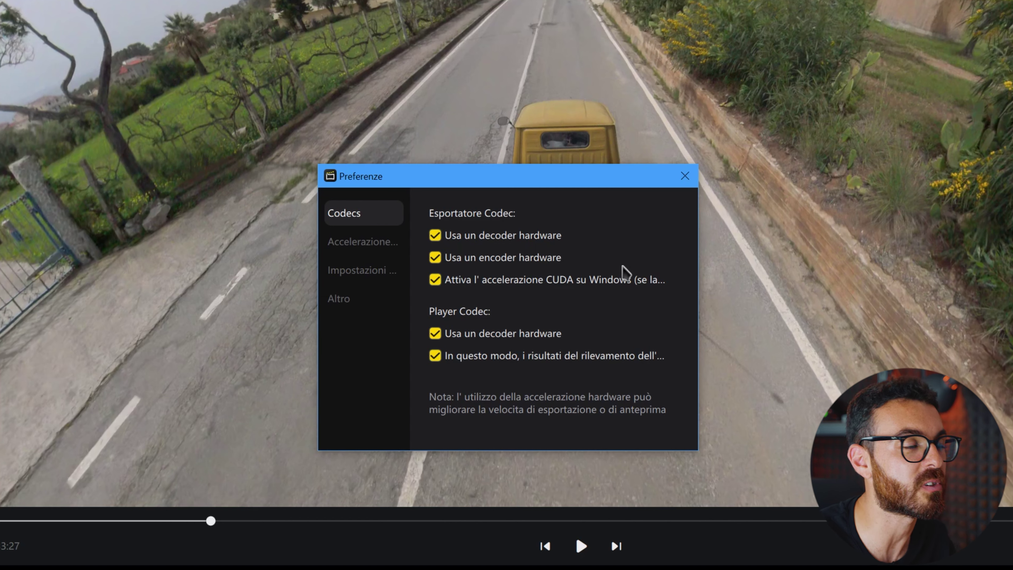
{"action": "left_click", "coordinate": [359, 242]}
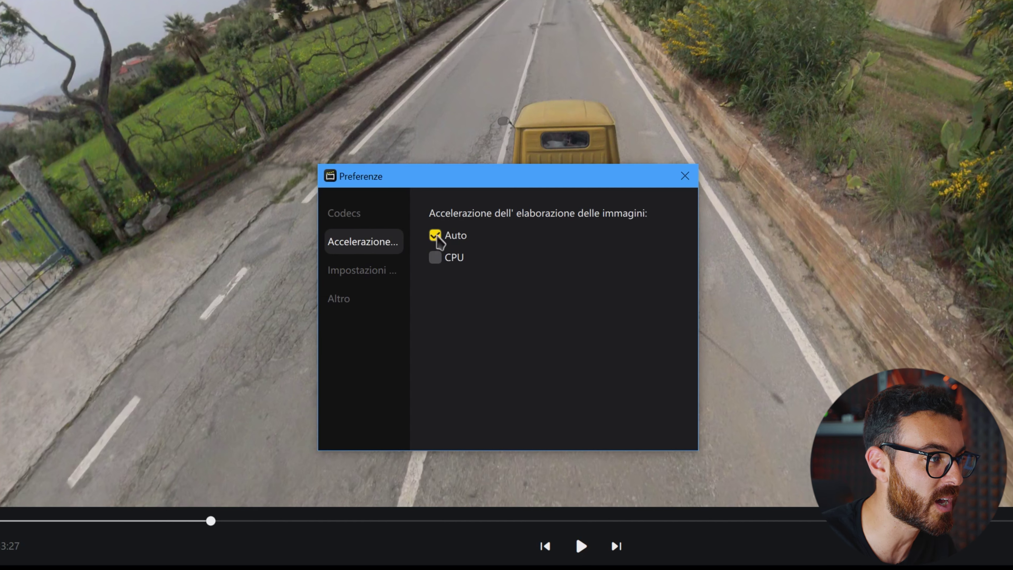
{"action": "left_click", "coordinate": [362, 270]}
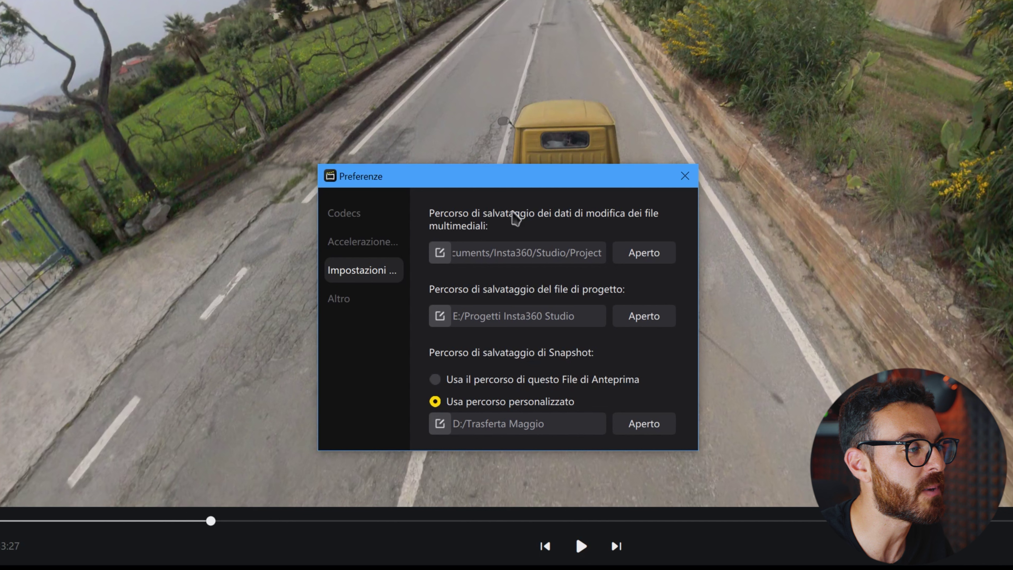
{"action": "left_click", "coordinate": [353, 305]}
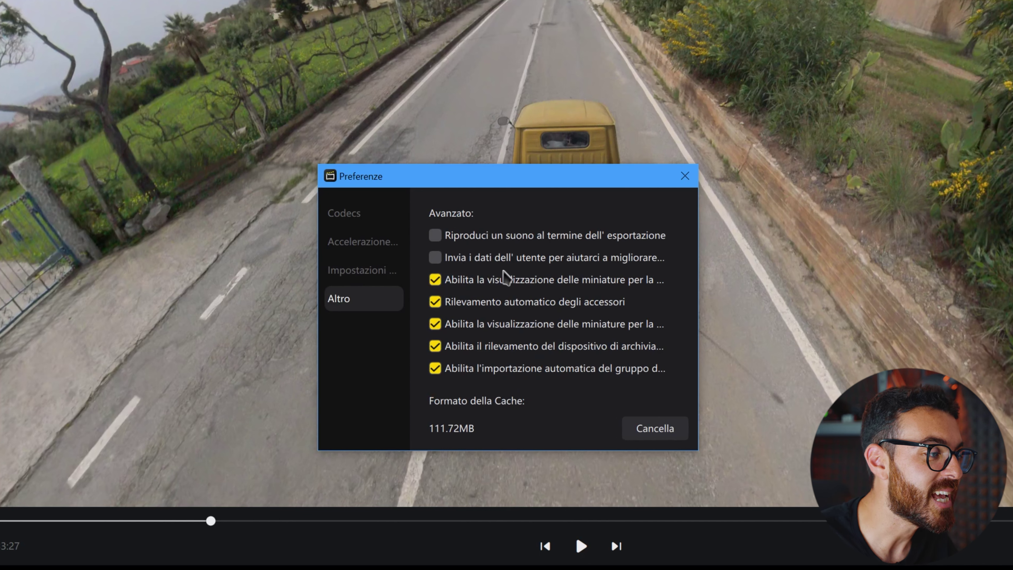